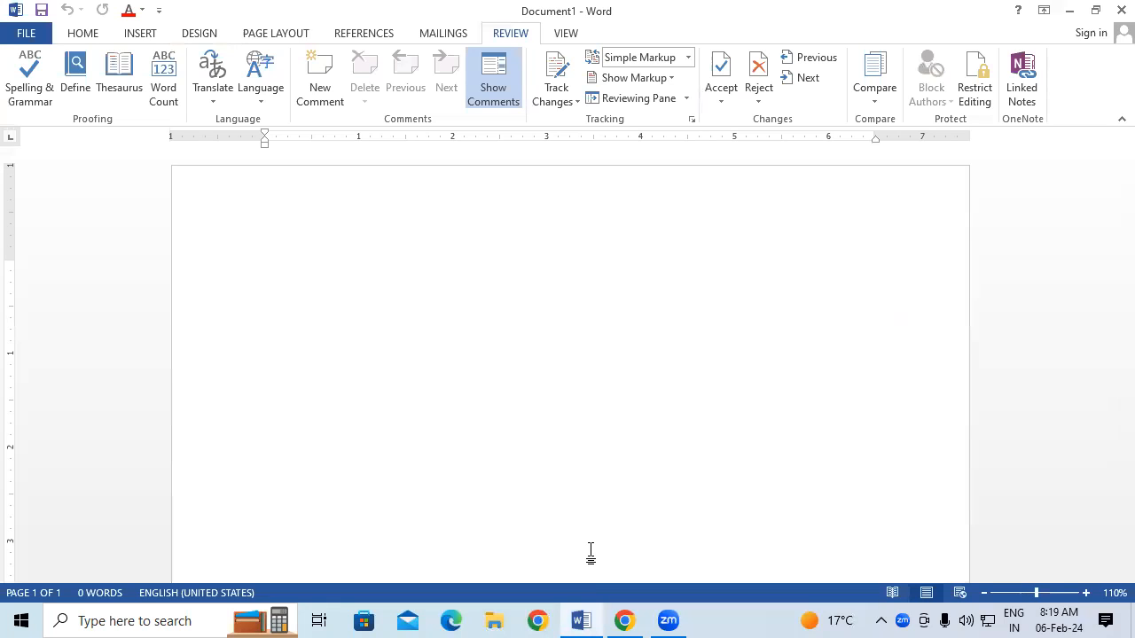
Show comments and generate five paragraphs of sample text with =rand() on the blank page
left_click(495, 64)
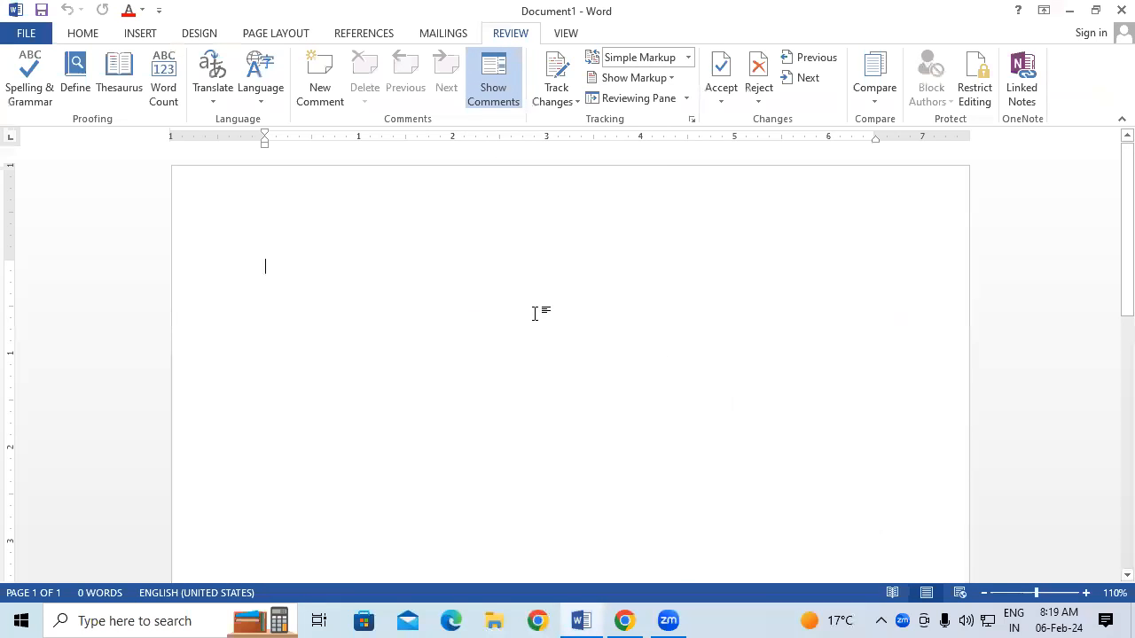
type("=ran")
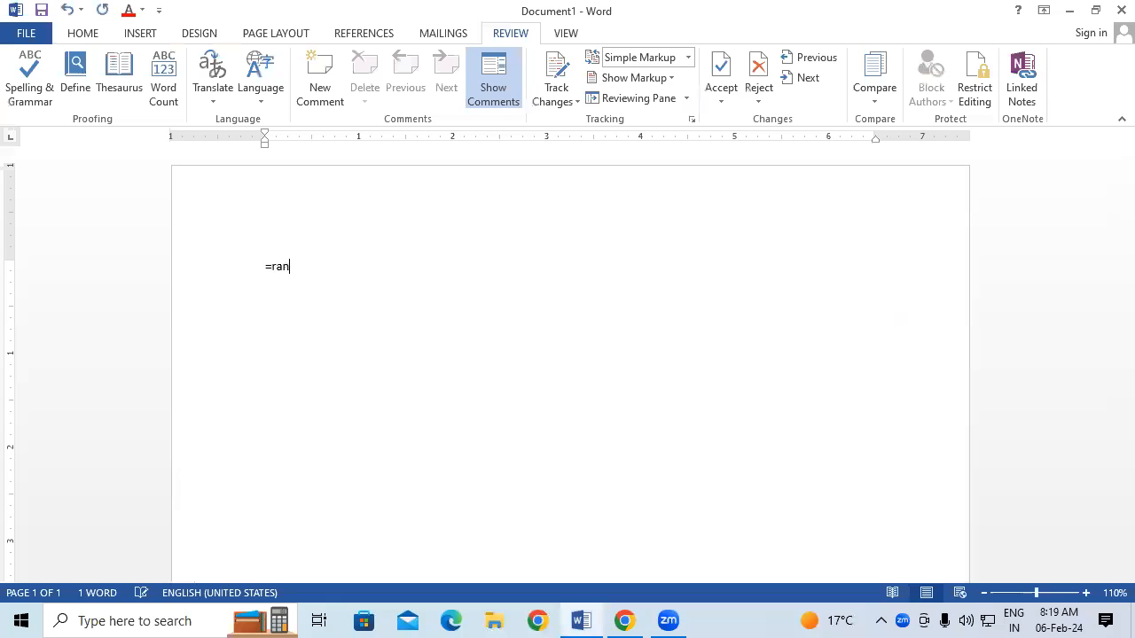
type("d()")
key("Return")
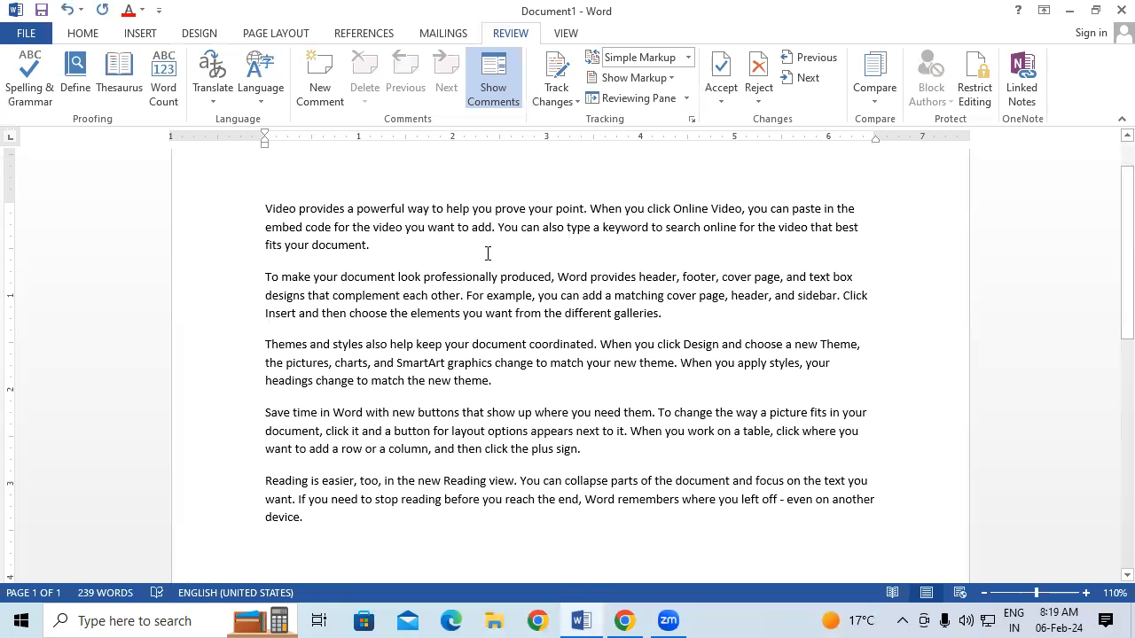
Add a new comment to the first paragraph, then hide and reshow the comments
left_click_drag(297, 216, 868, 240)
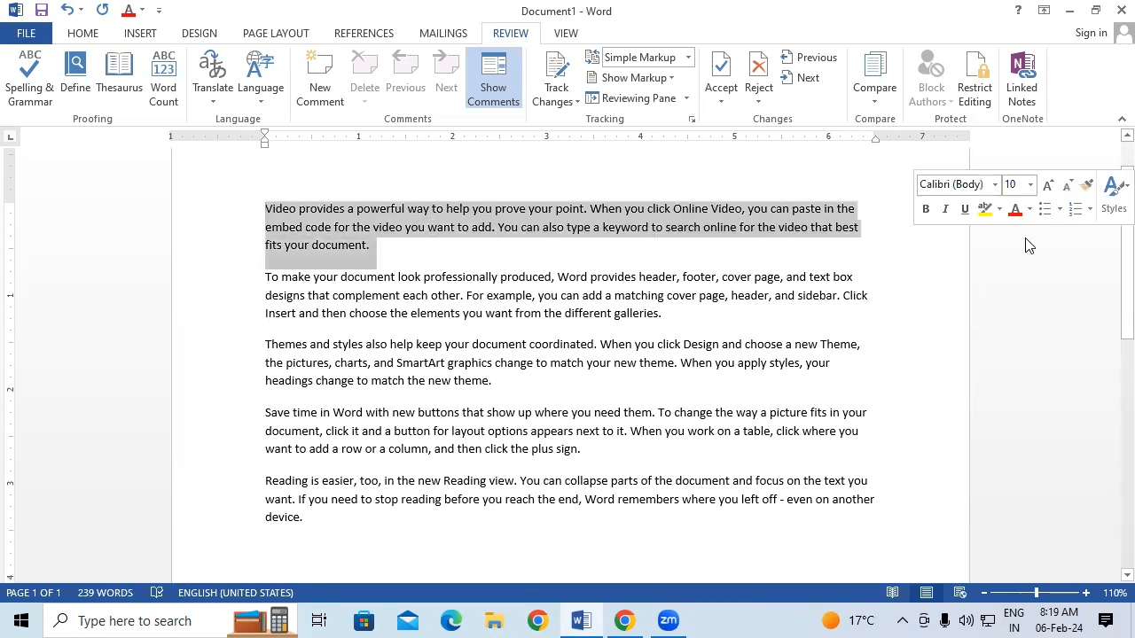
left_click(324, 91)
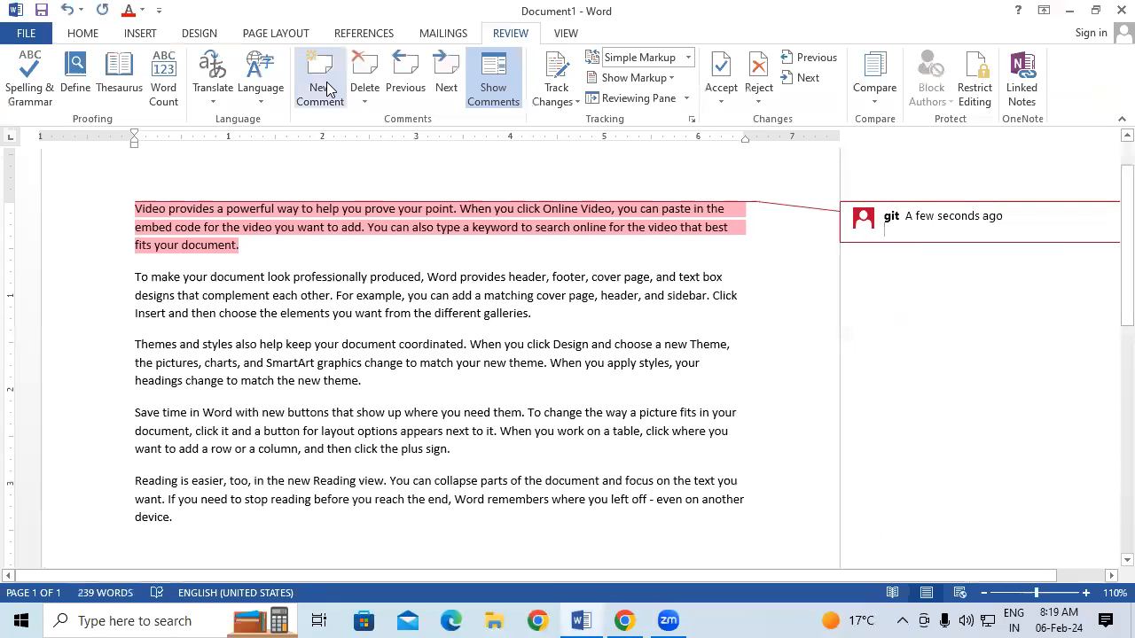
left_click(493, 79)
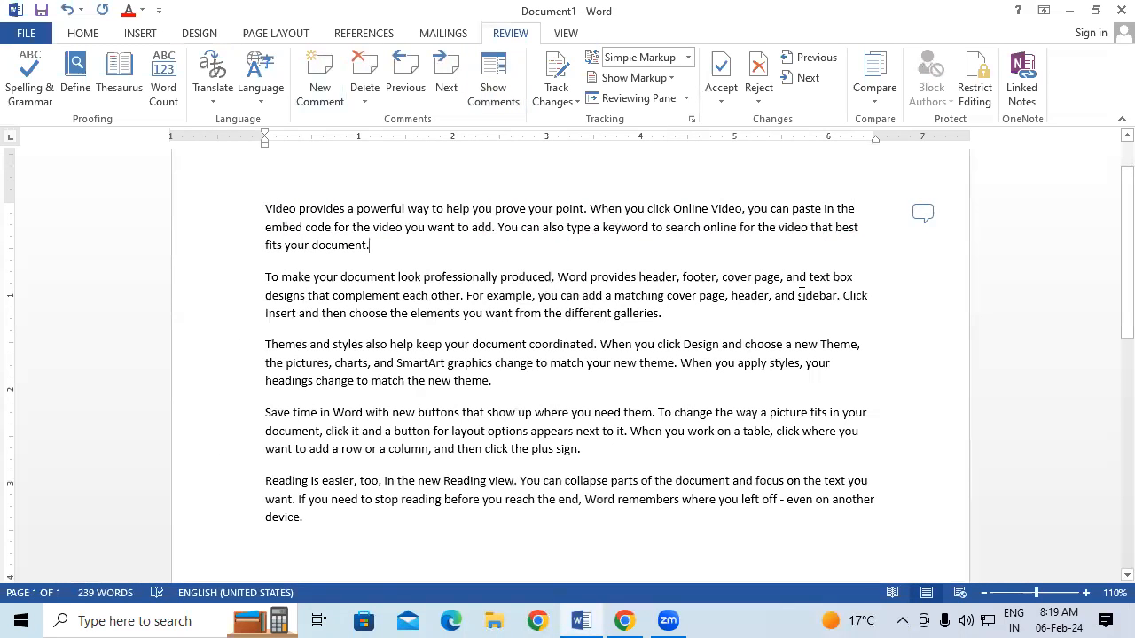
left_click(922, 211)
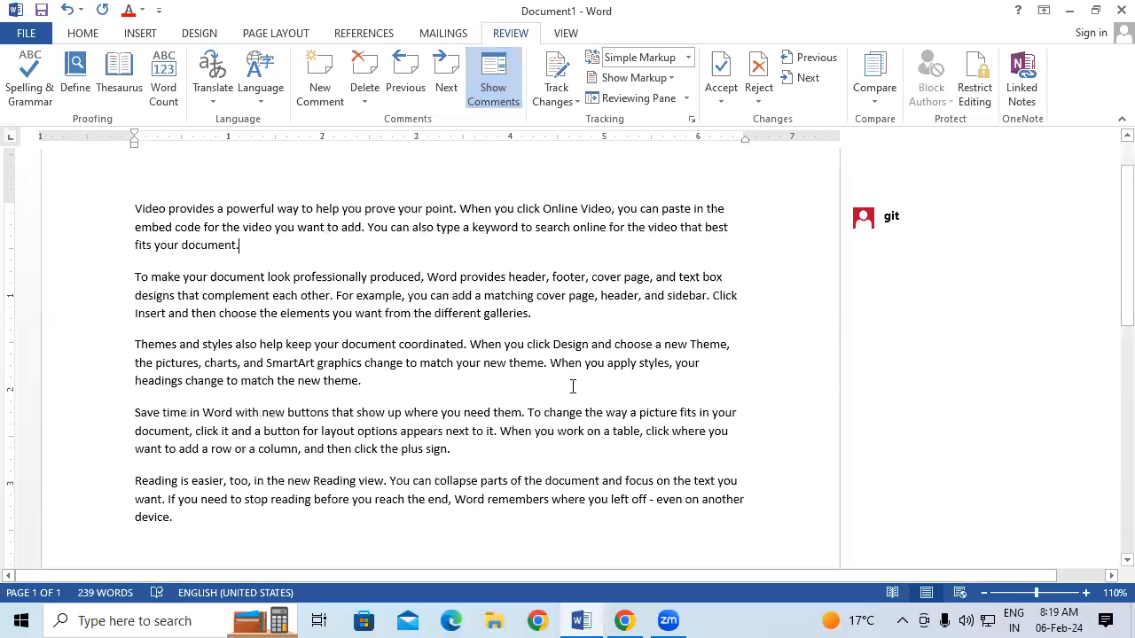
Switch Display for Review to No Markup, back to Simple Markup, and expand the comment
left_click(687, 57)
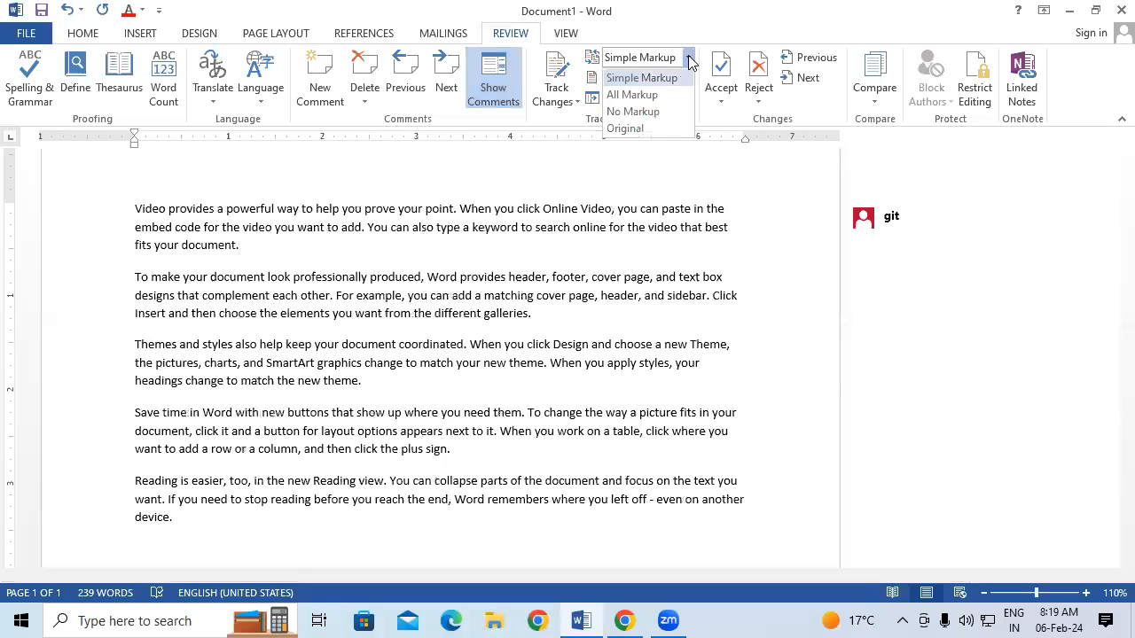
left_click(635, 110)
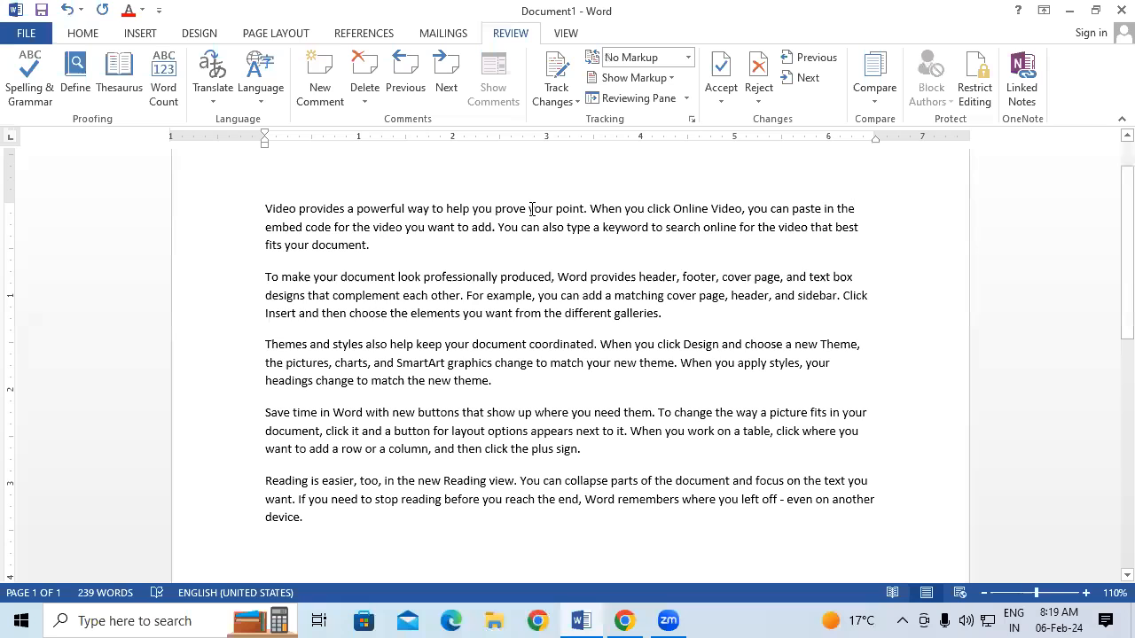
left_click(688, 56)
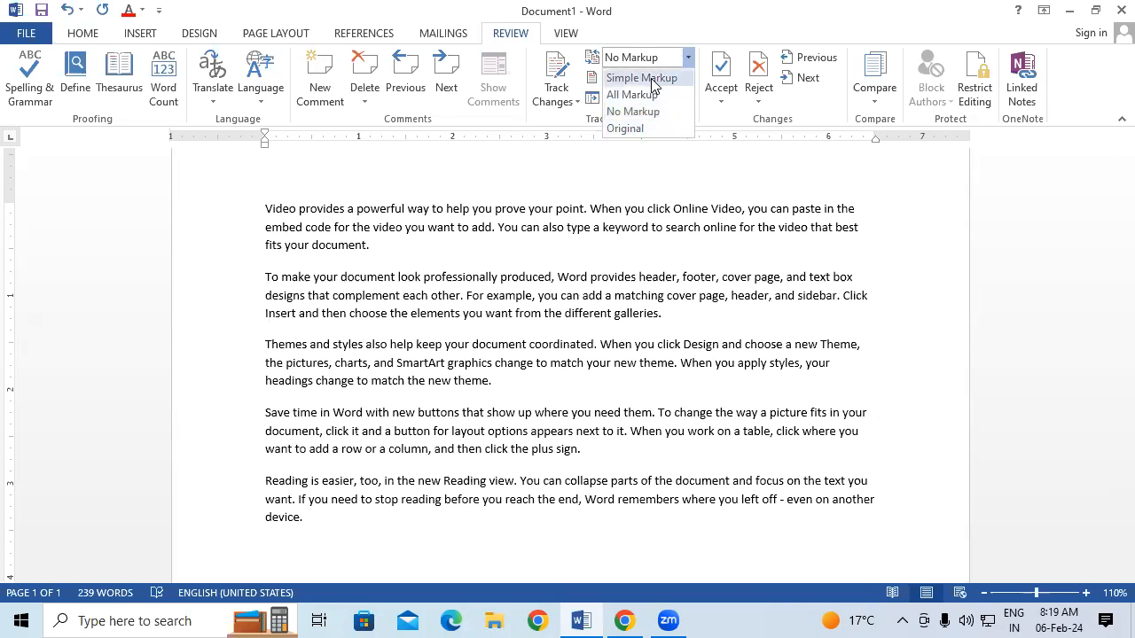
left_click(643, 77)
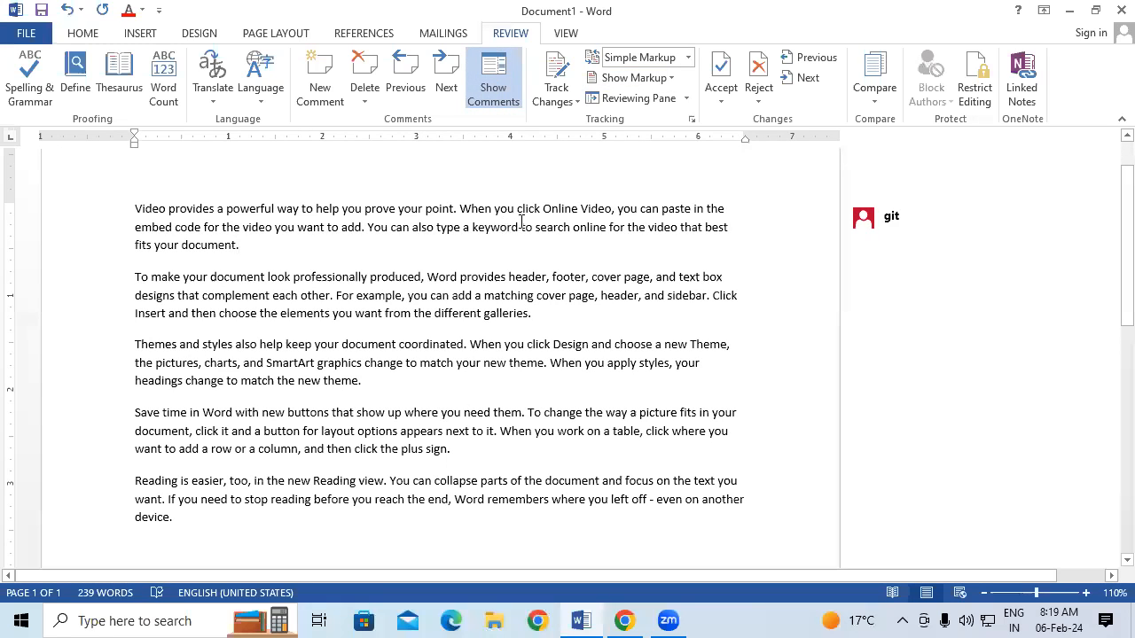
left_click(897, 215)
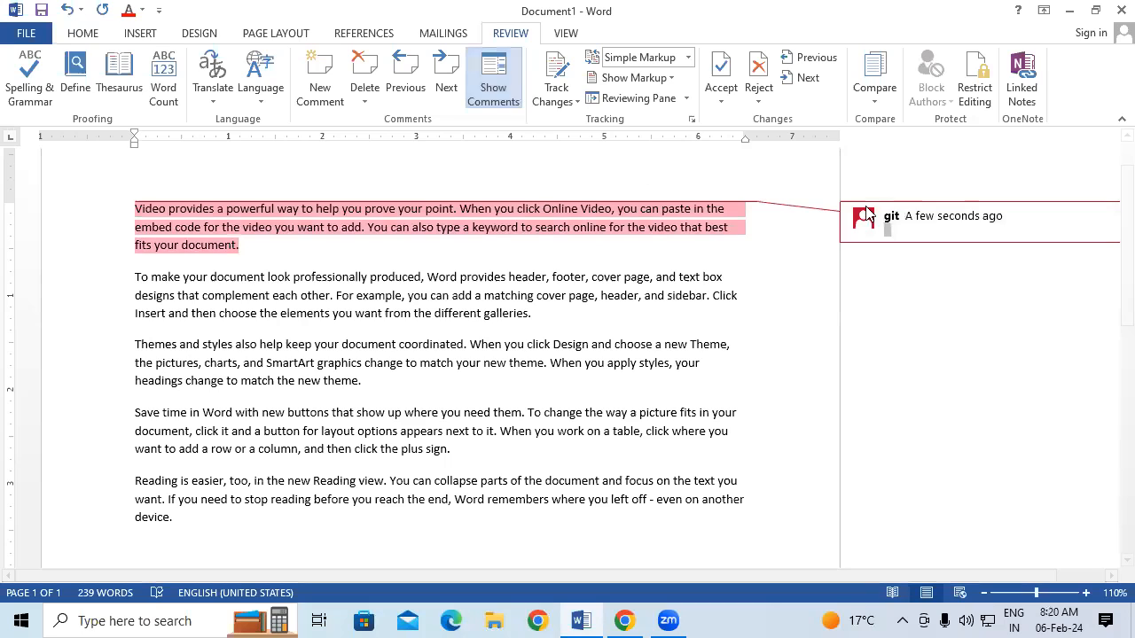
Remove the first paragraph's comment using Delete All Comments in Document
left_click(628, 315)
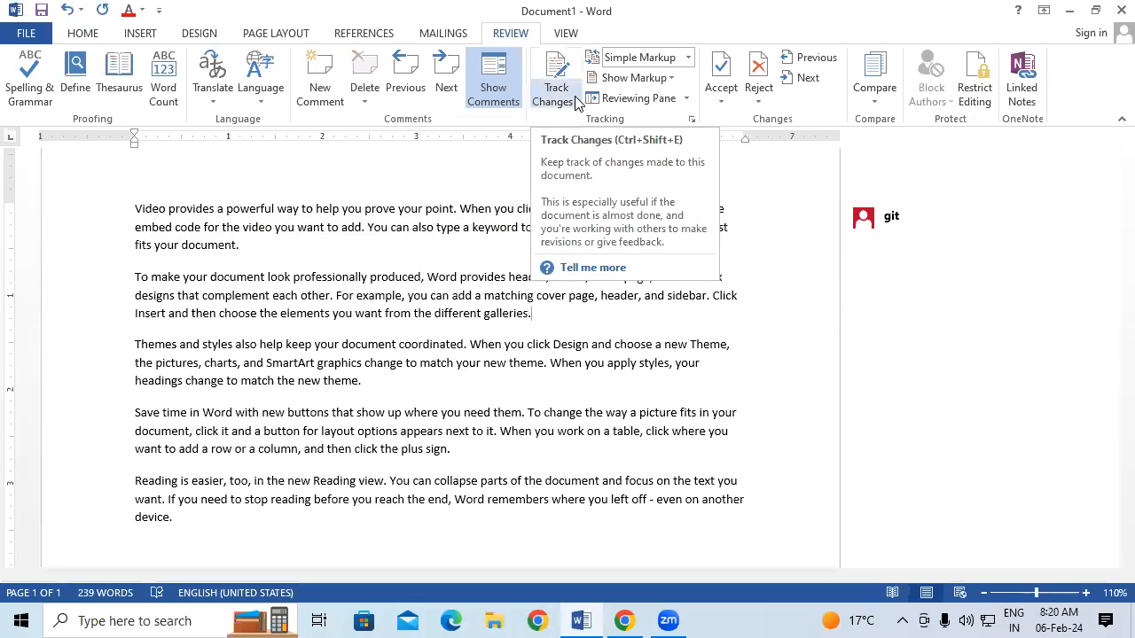
left_click(574, 359)
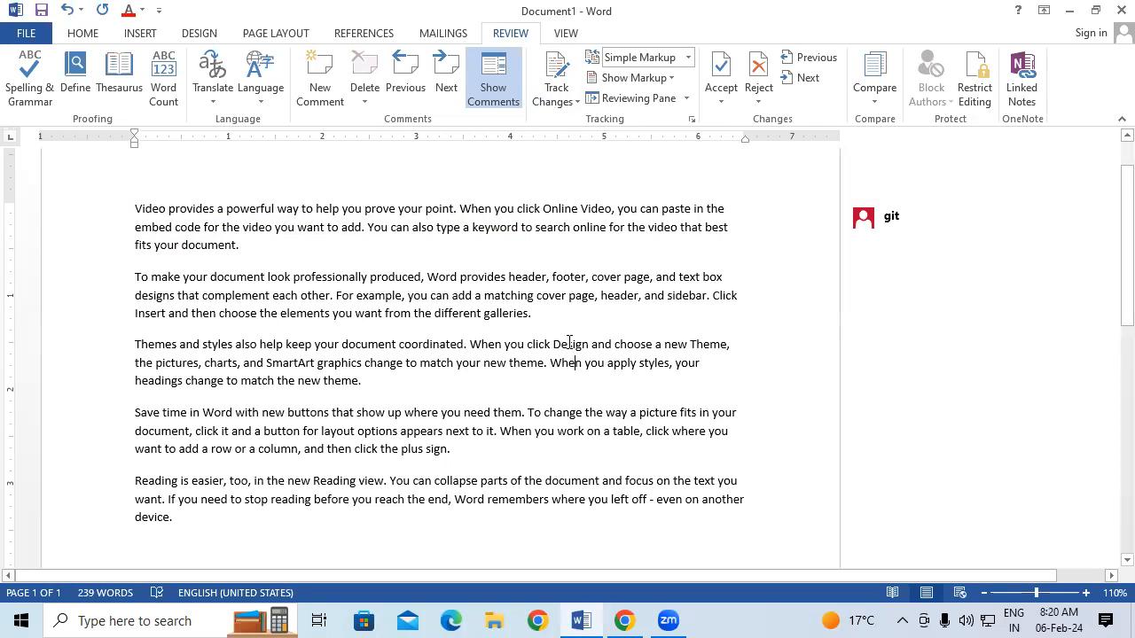
left_click(364, 99)
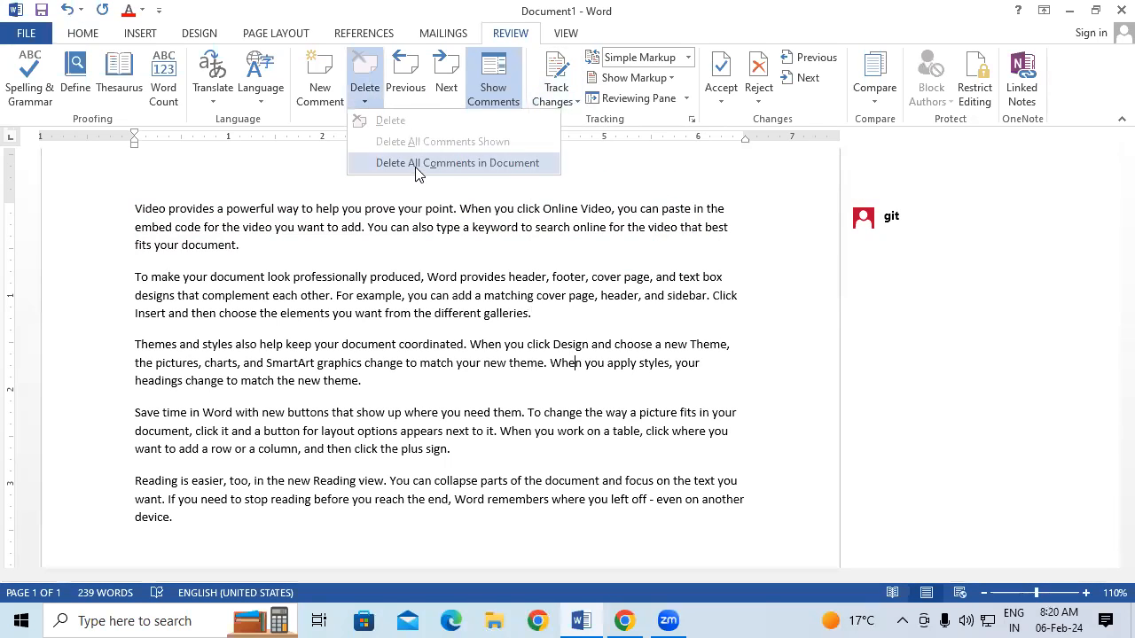
left_click(418, 165)
left_click_drag(272, 213, 442, 523)
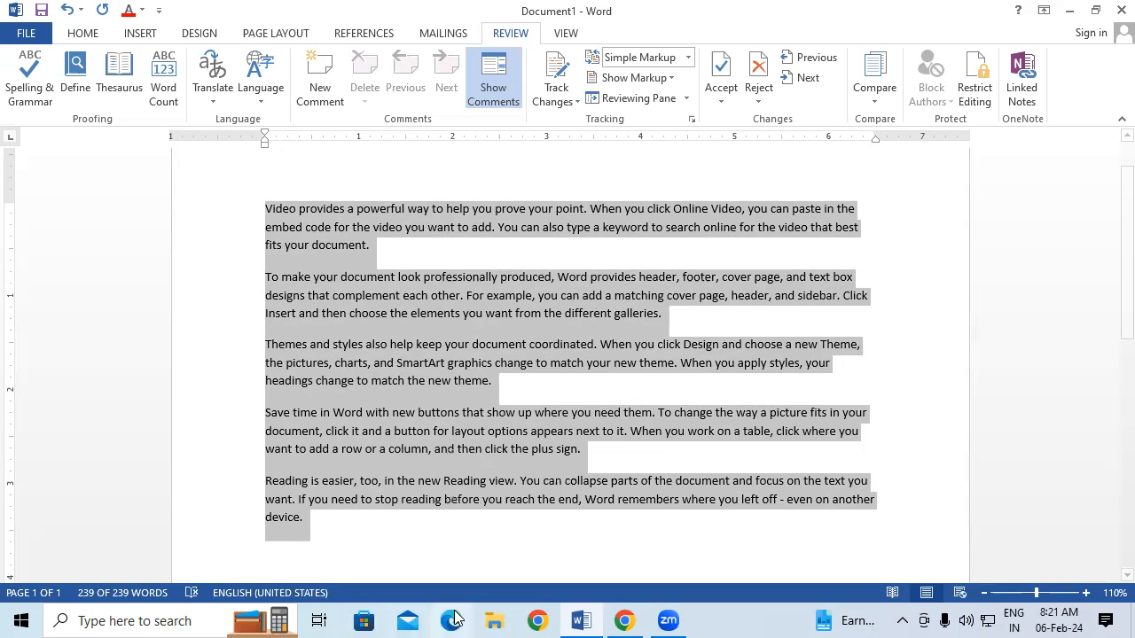
Delete the first paragraph, then restore it with Ctrl+Z
left_click(257, 205)
left_click_drag(266, 208, 412, 244)
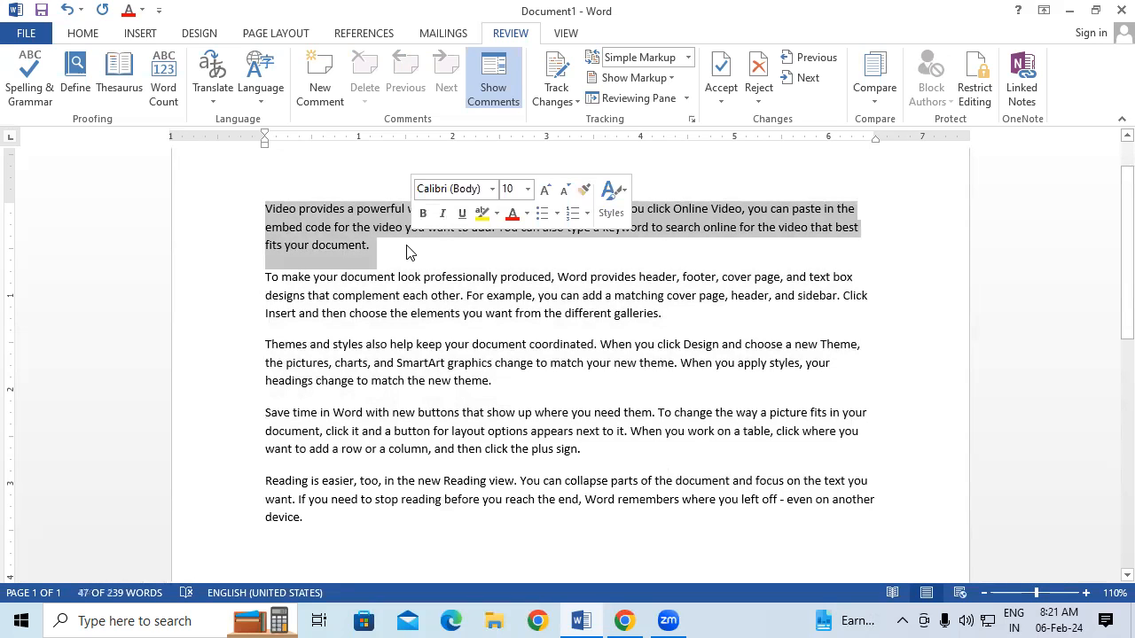
key("Delete")
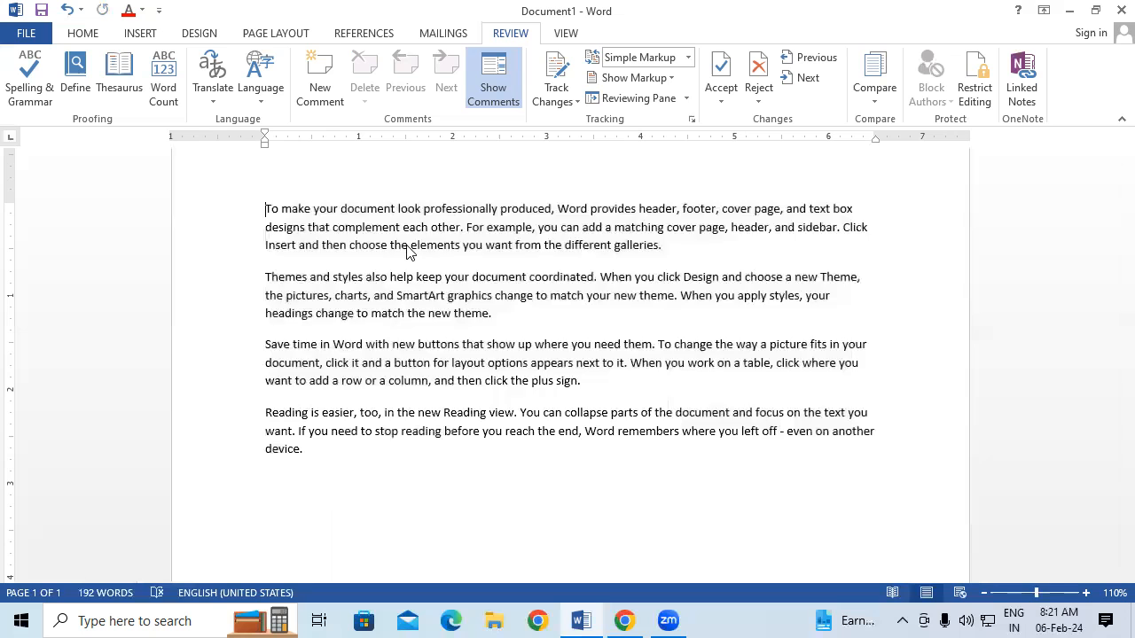
key("ctrl+z")
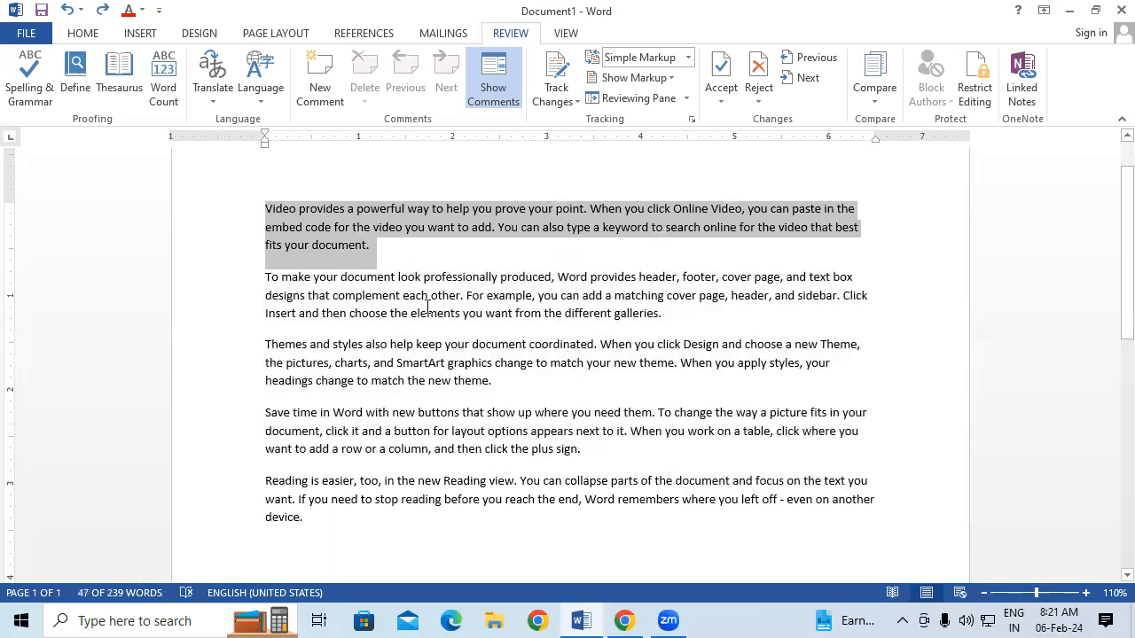
Select the whole document and turn on Track Changes
left_click(428, 306)
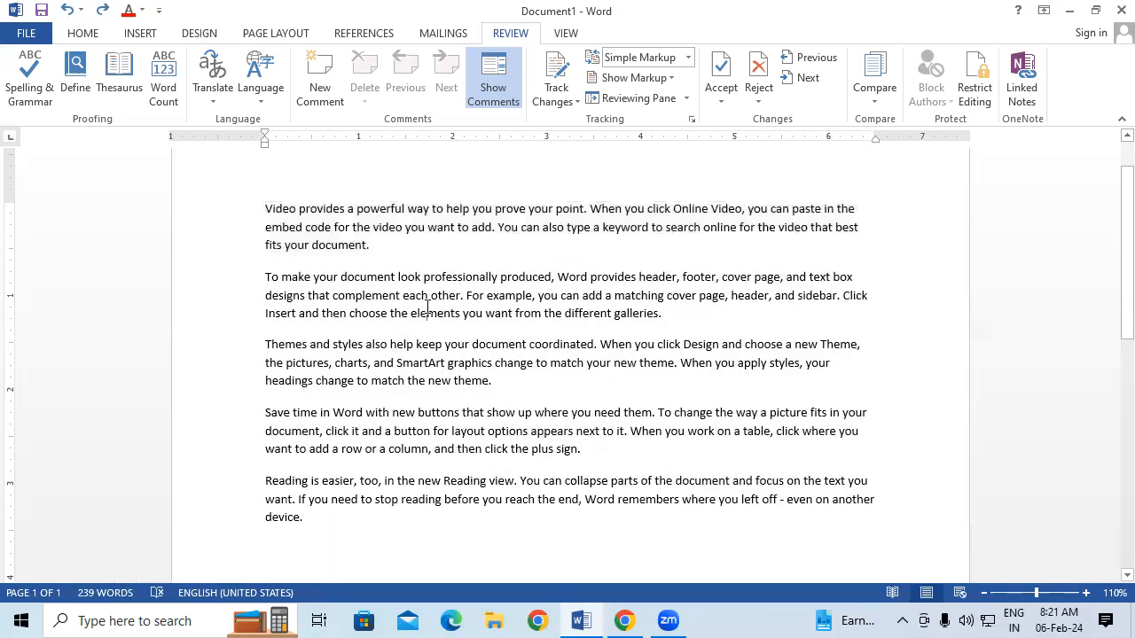
key("ctrl+a")
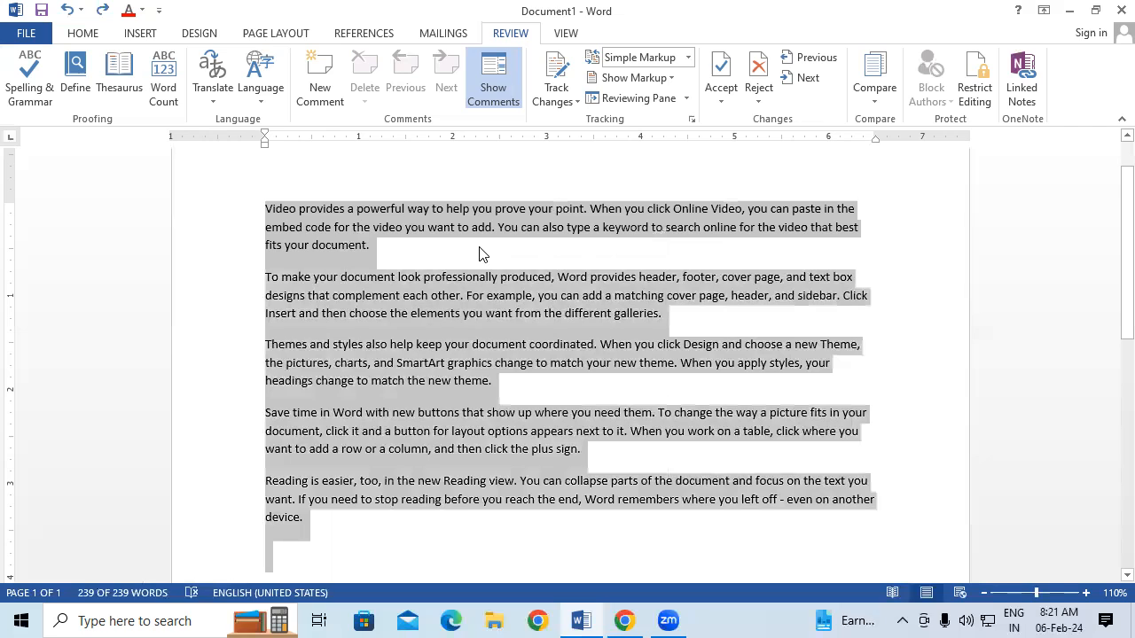
left_click(575, 82)
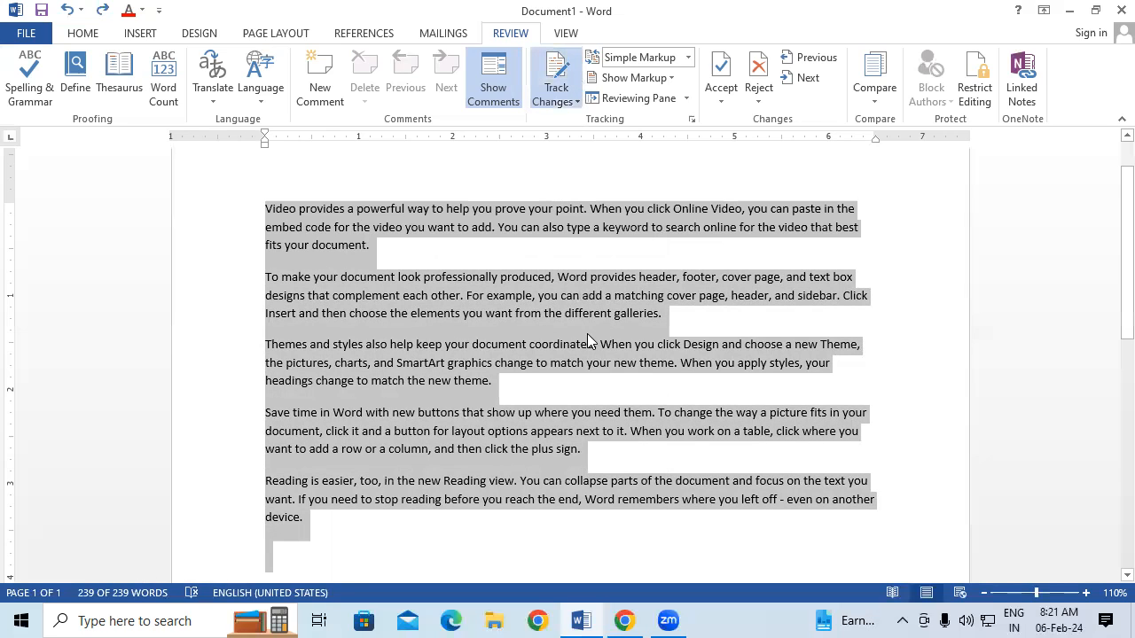
Save the document to the Desktop as 'track change'
left_click(34, 37)
left_click(77, 184)
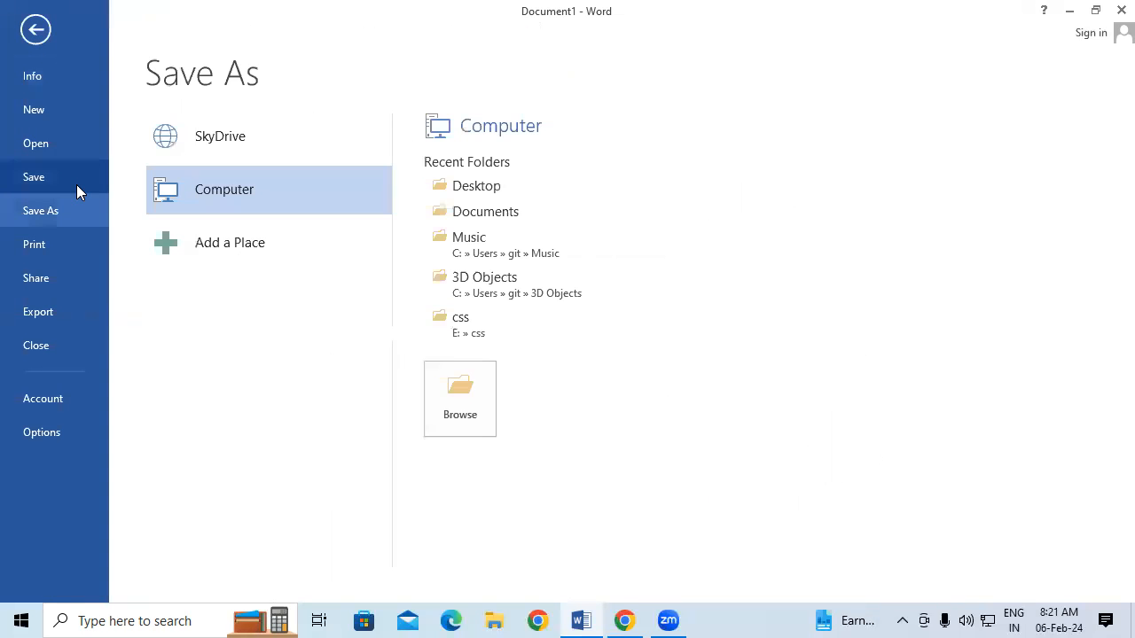
left_click(466, 401)
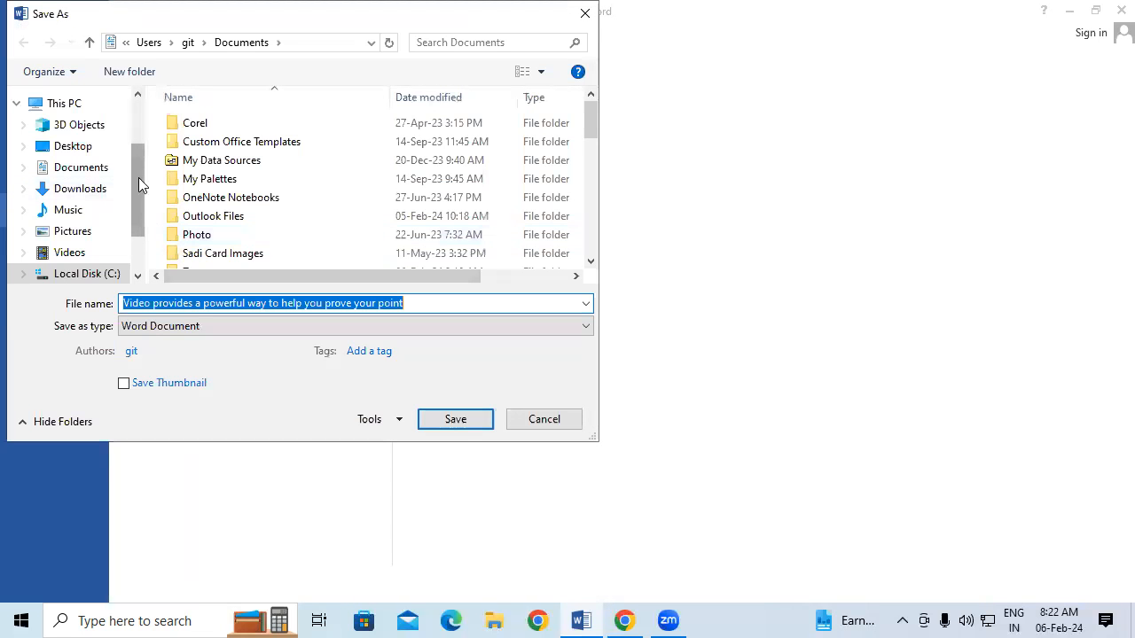
left_click_drag(138, 179, 134, 141)
left_click(72, 239)
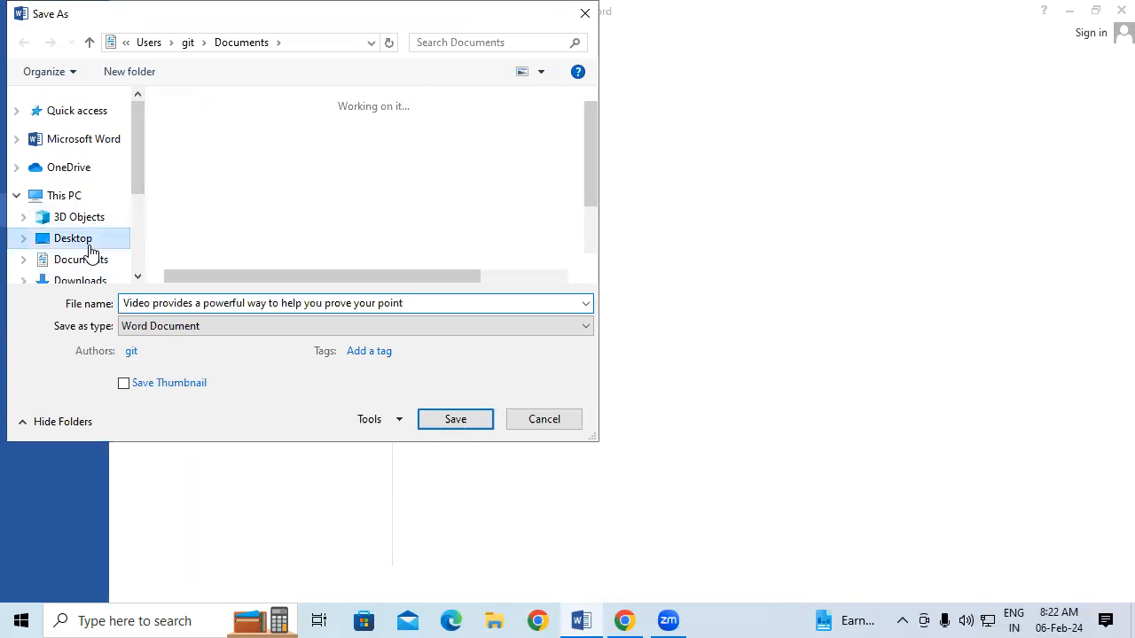
left_click(413, 302)
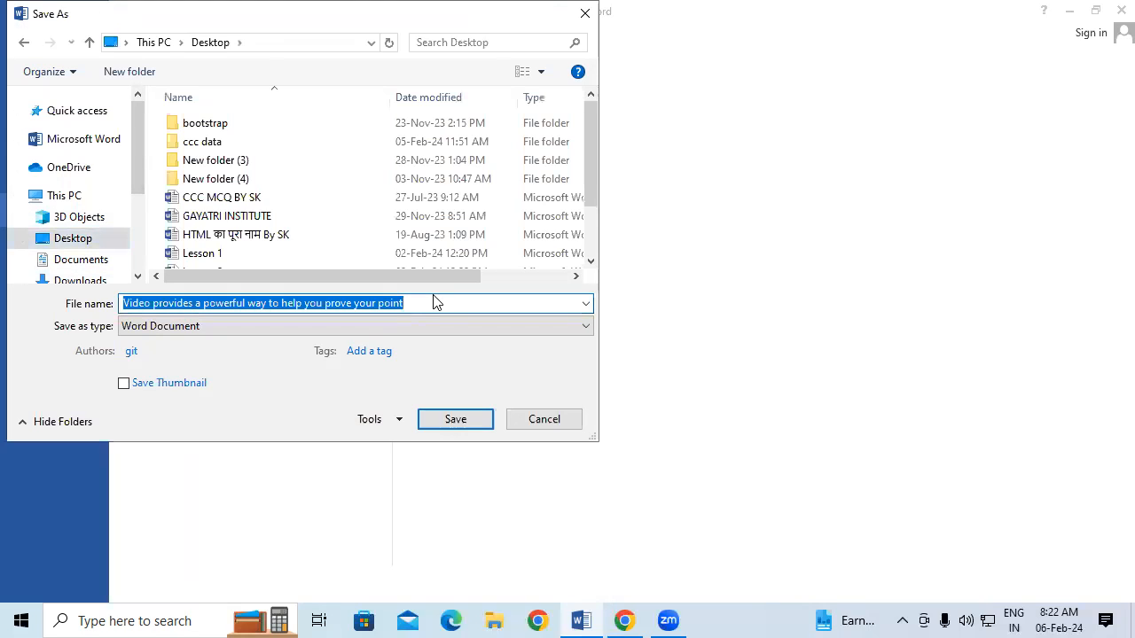
type("tra")
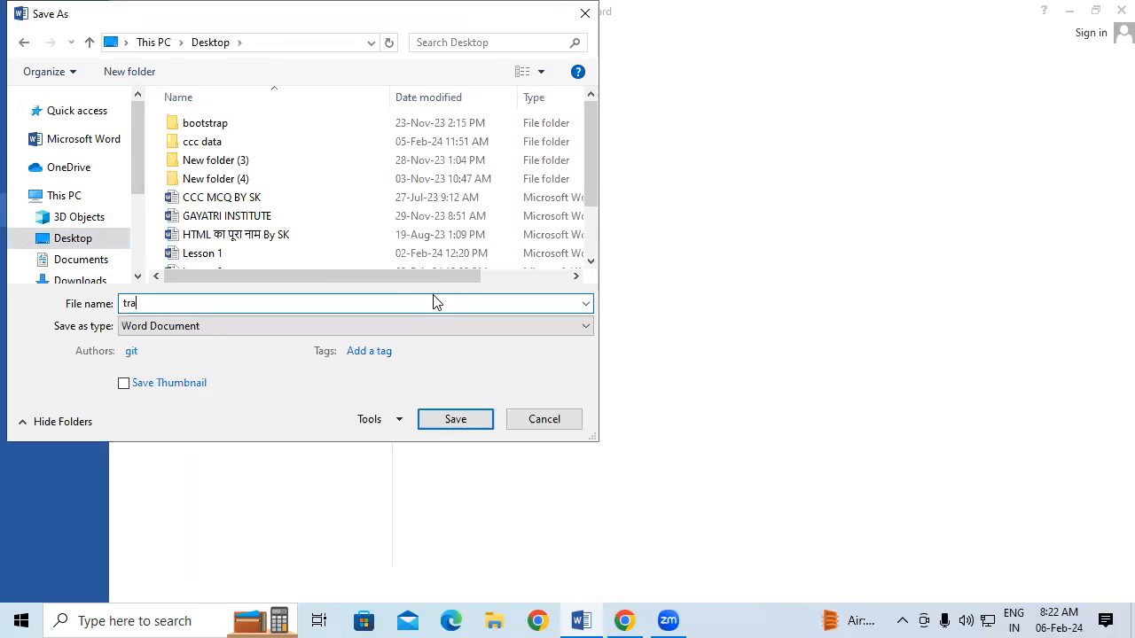
type("ck change")
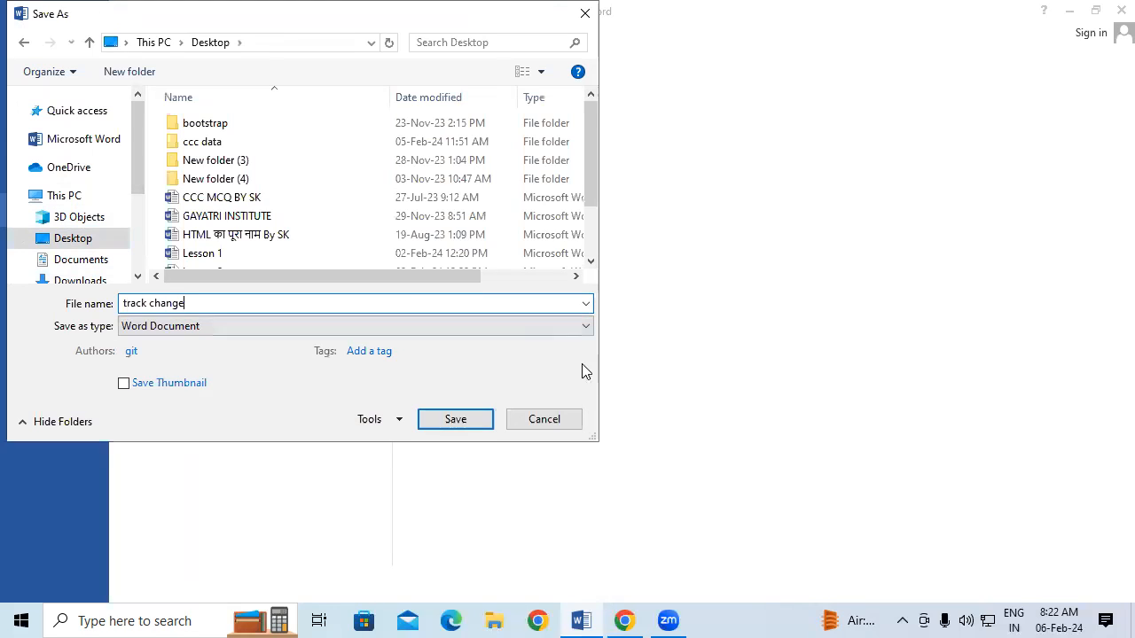
left_click(479, 419)
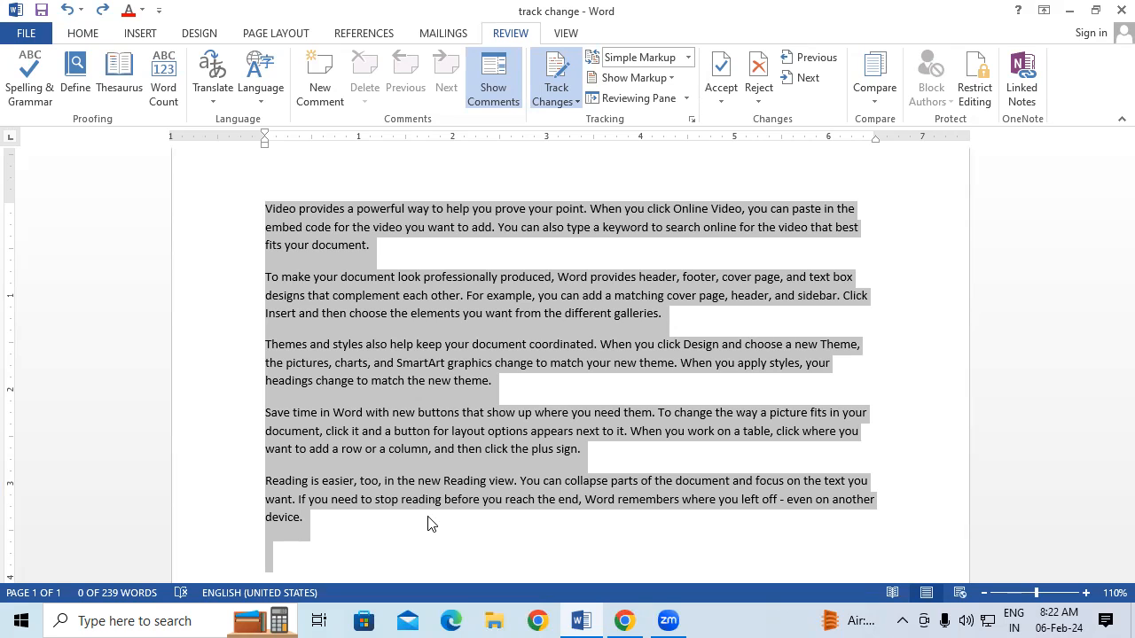
Close Word and reopen 'track change' from its Desktop icon
left_click(1110, 9)
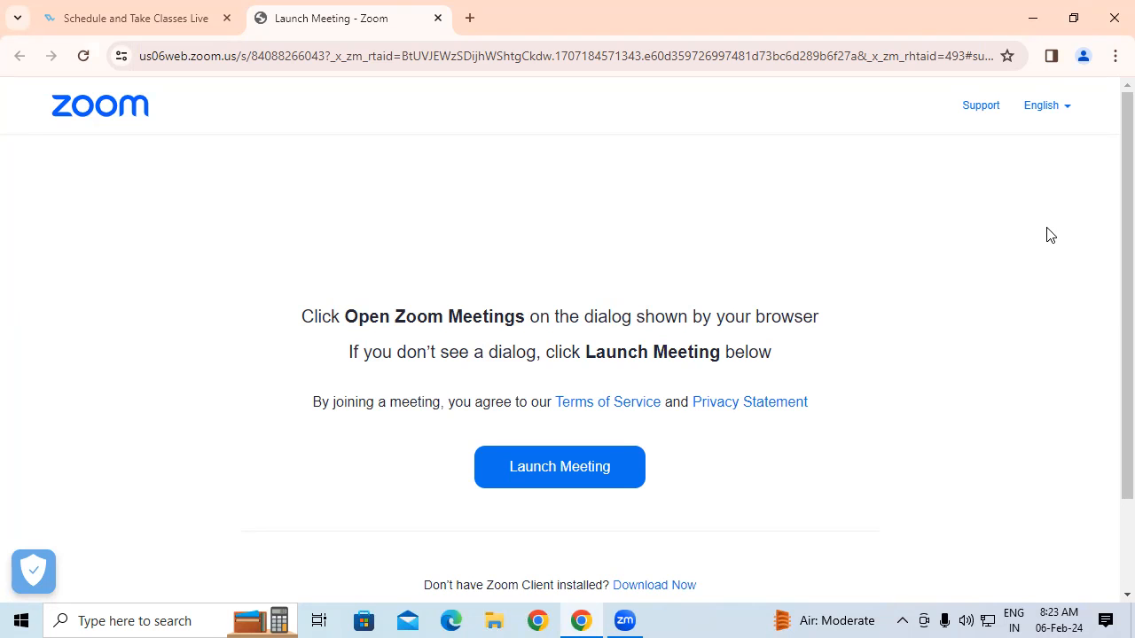
left_click(1032, 19)
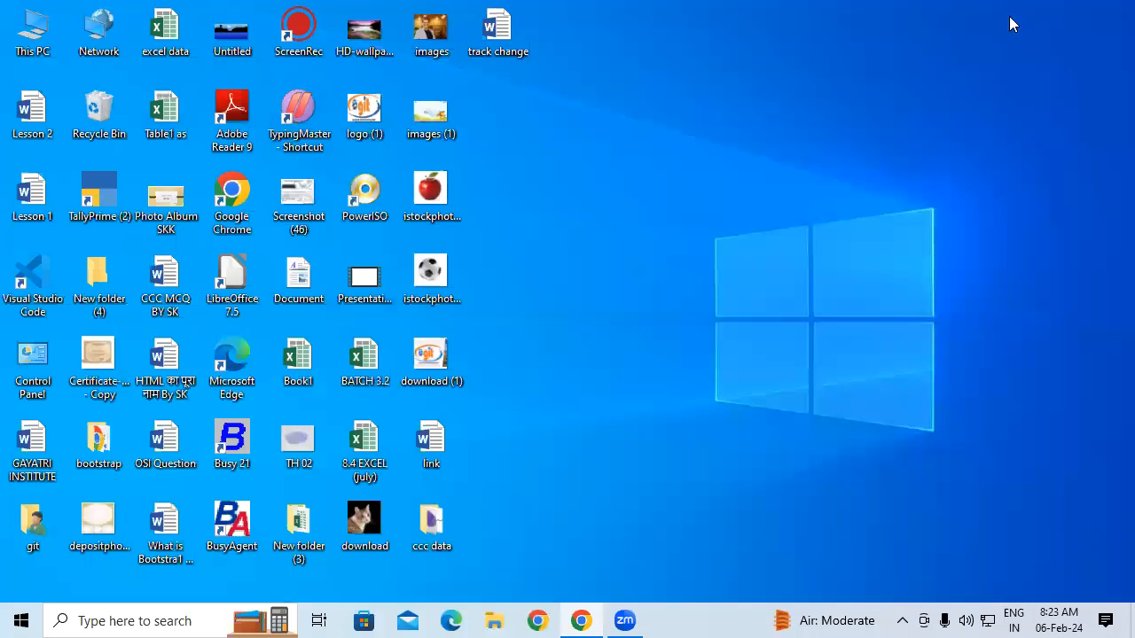
double_click(493, 32)
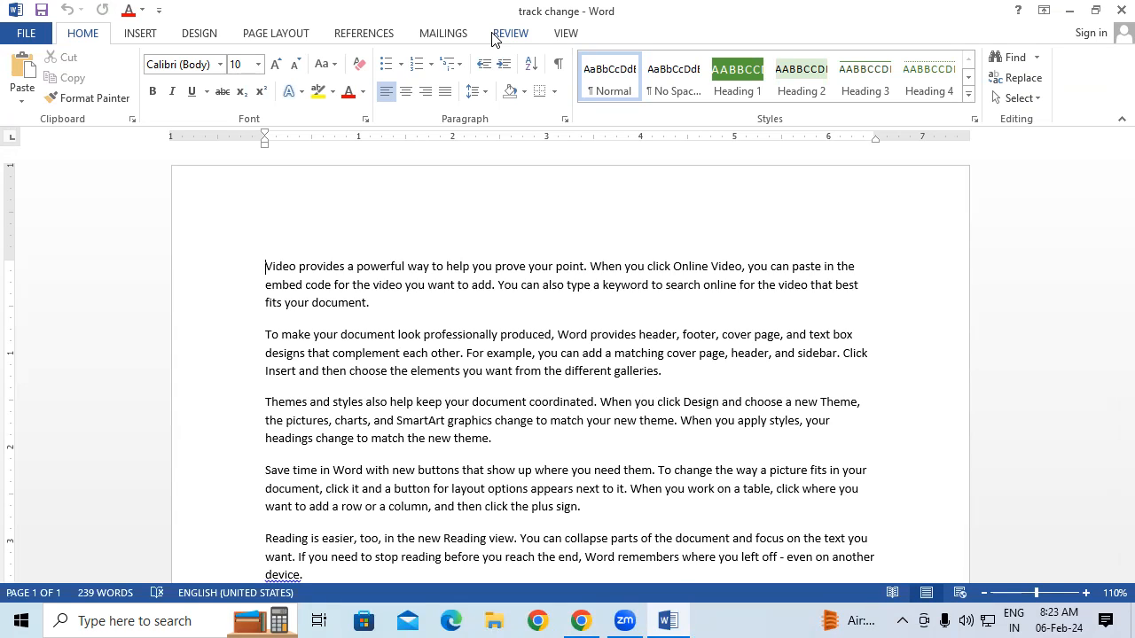
Delete the opening Video paragraph and make all remaining text bold as tracked edits
triple_click(322, 292)
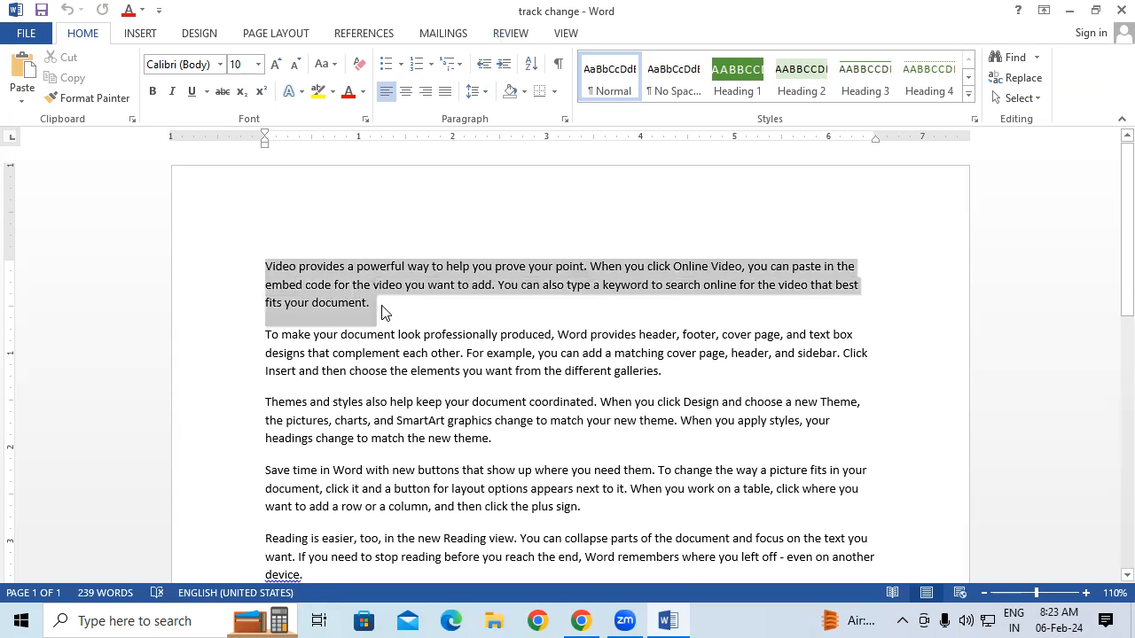
key("Delete")
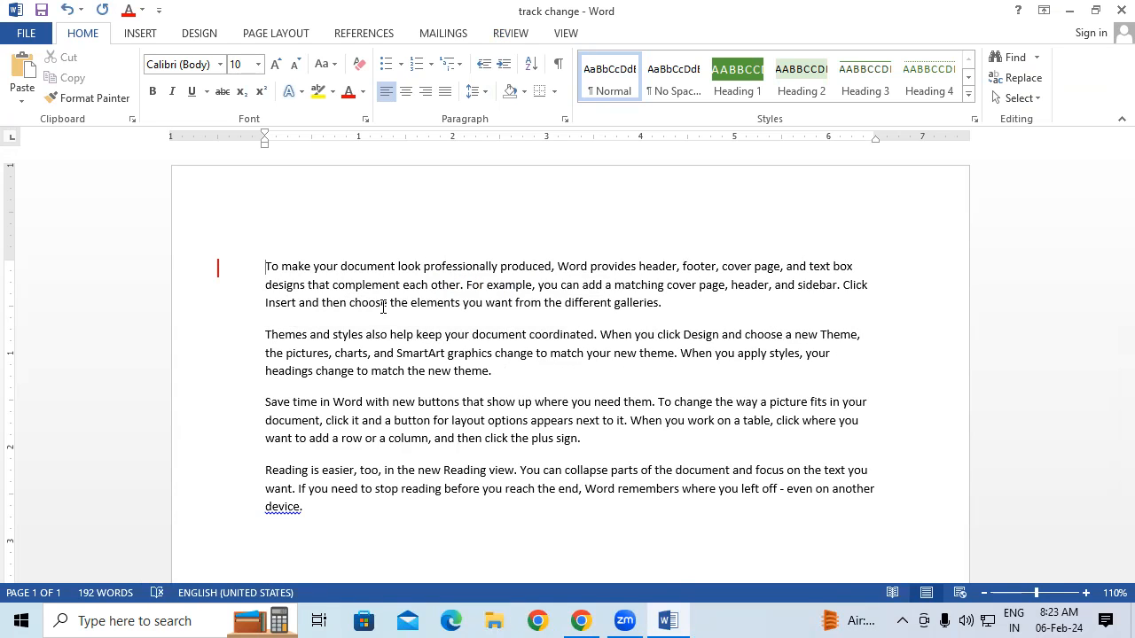
key("ctrl+a")
key("ctrl+b")
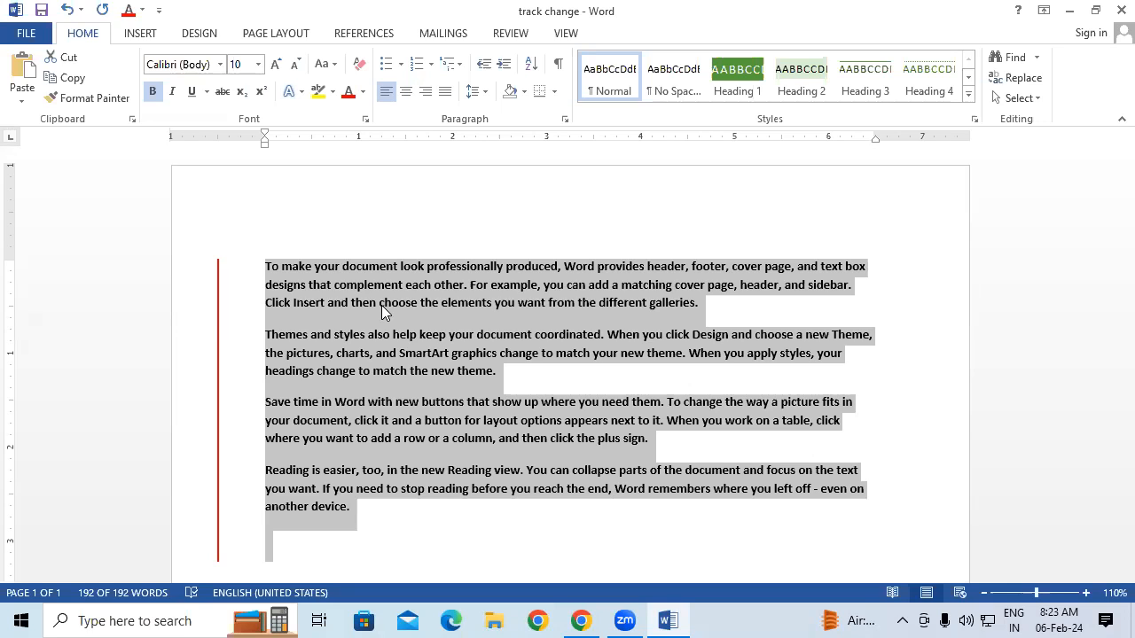
left_click(513, 33)
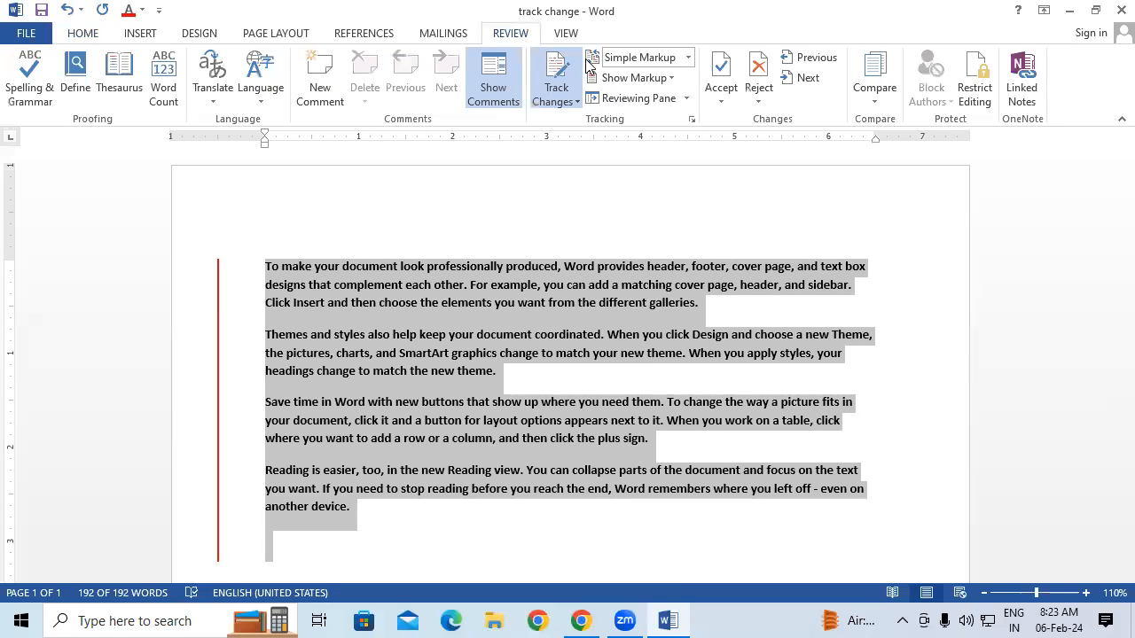
Show All Markup balloons and underline the Save time paragraph
left_click(688, 58)
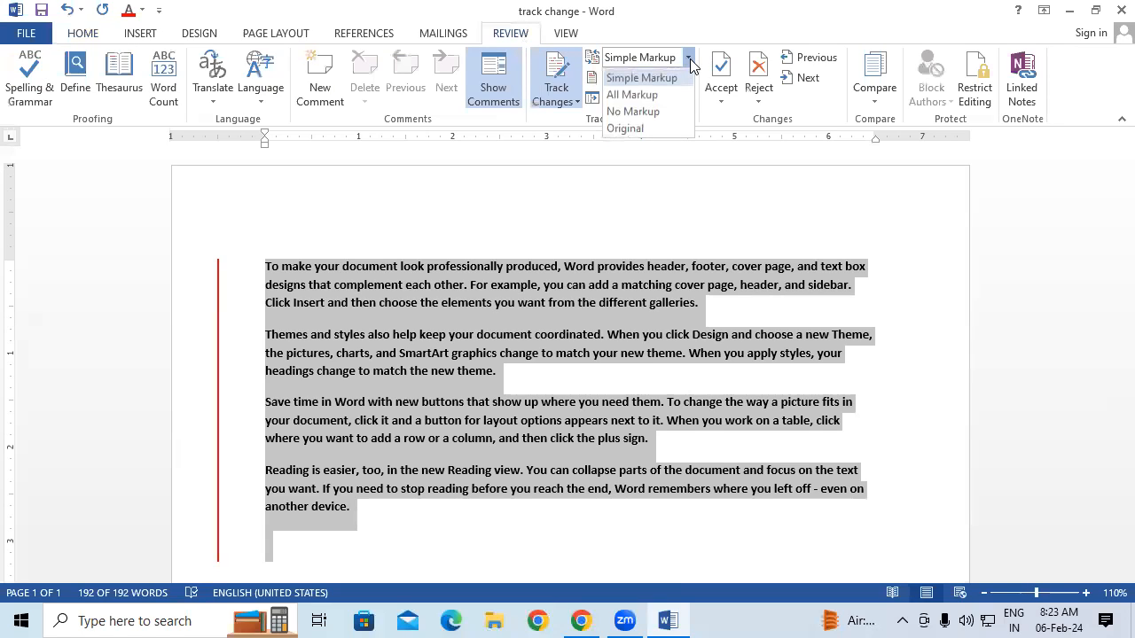
left_click(632, 94)
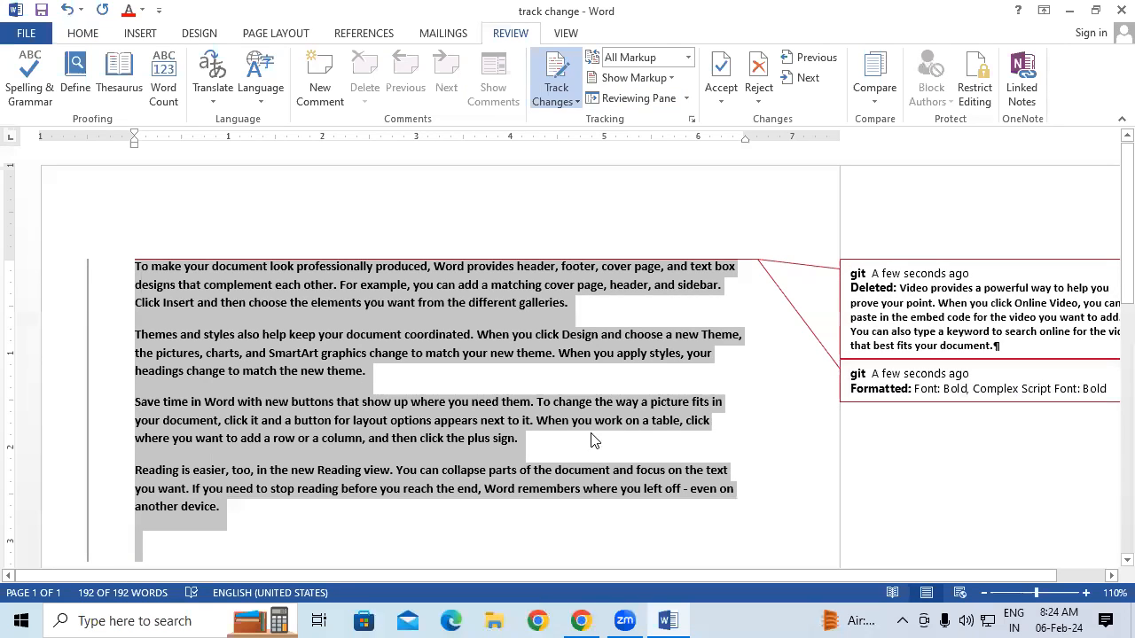
left_click(139, 407)
left_click_drag(150, 410, 545, 450)
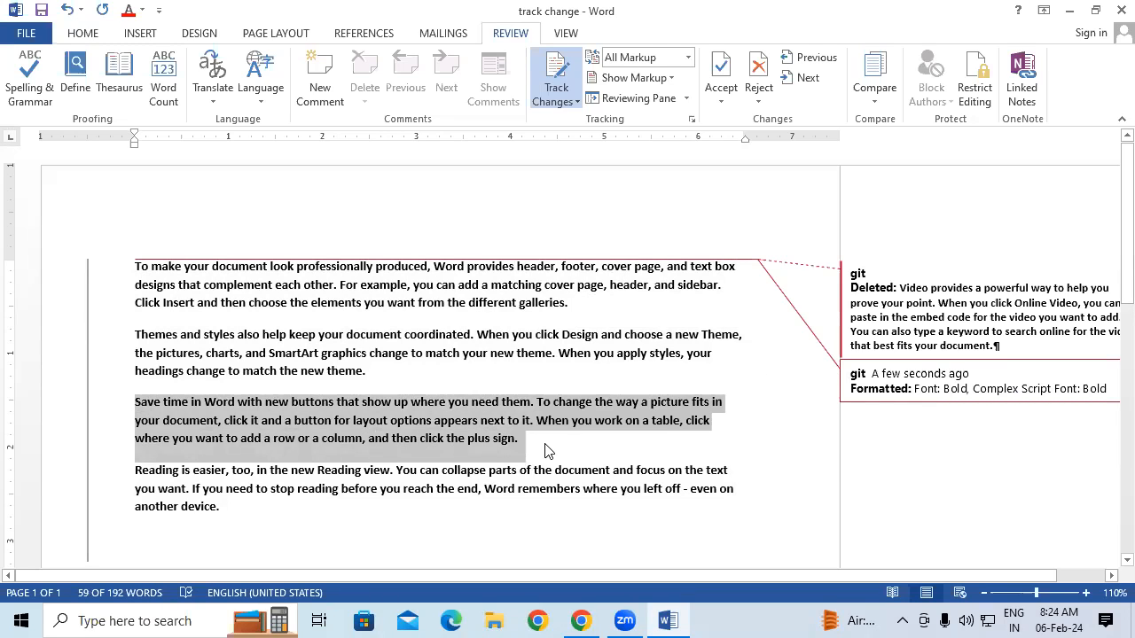
key("ctrl+u")
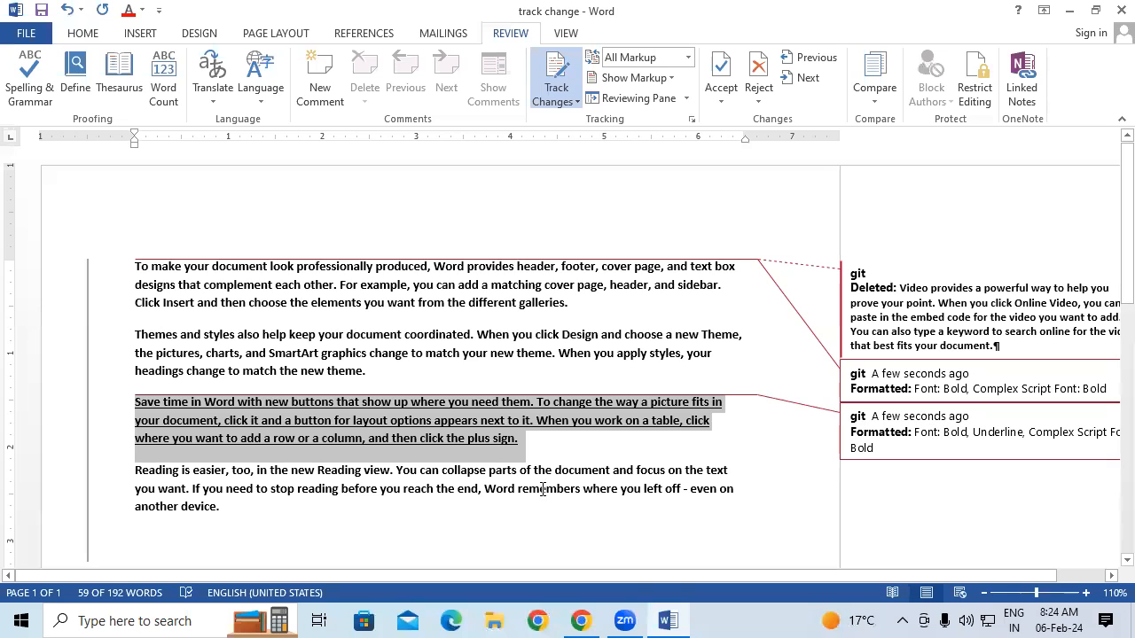
Close Word, discarding the changes with Don't Save
mouse_move(543, 488)
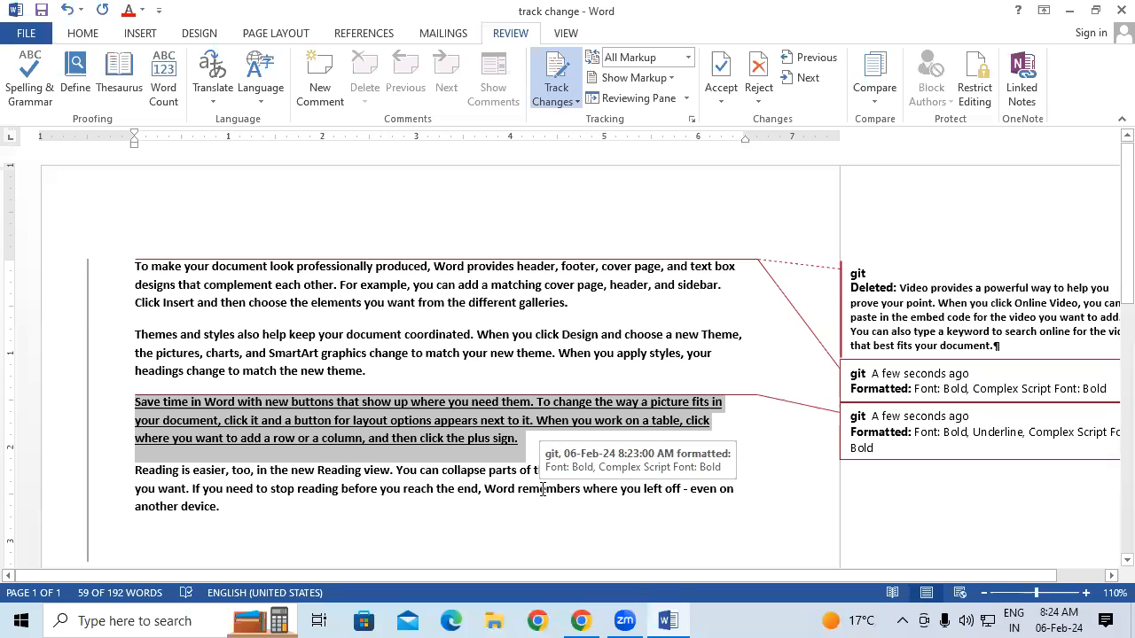
left_click(1120, 10)
left_click(566, 345)
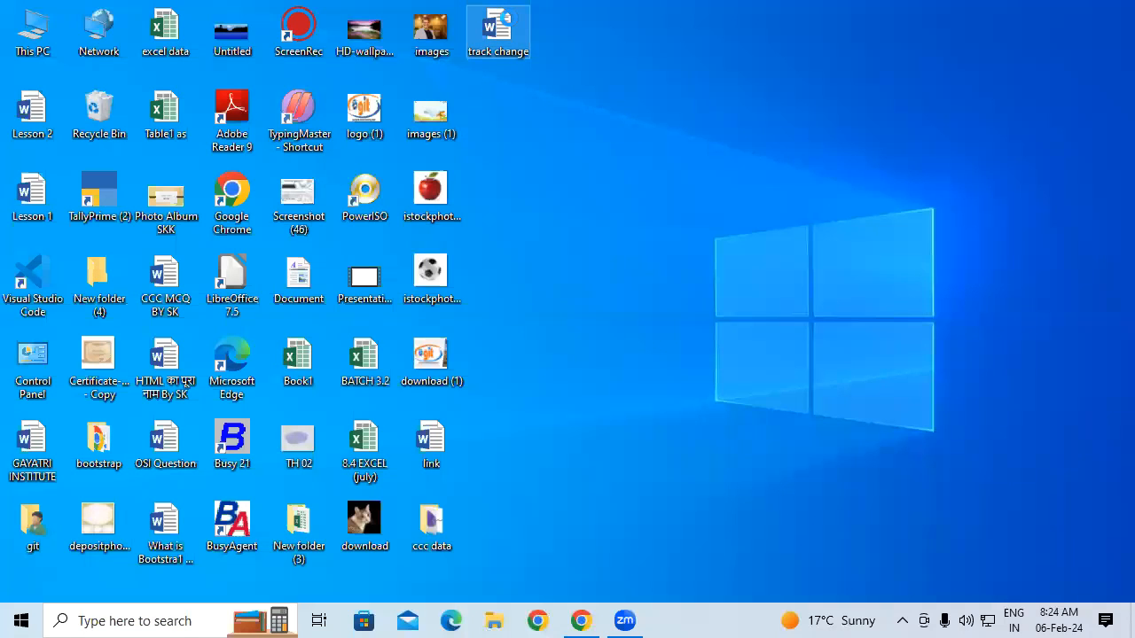
Delete the track change file and launch winword from Run with a blank document
right_click(511, 26)
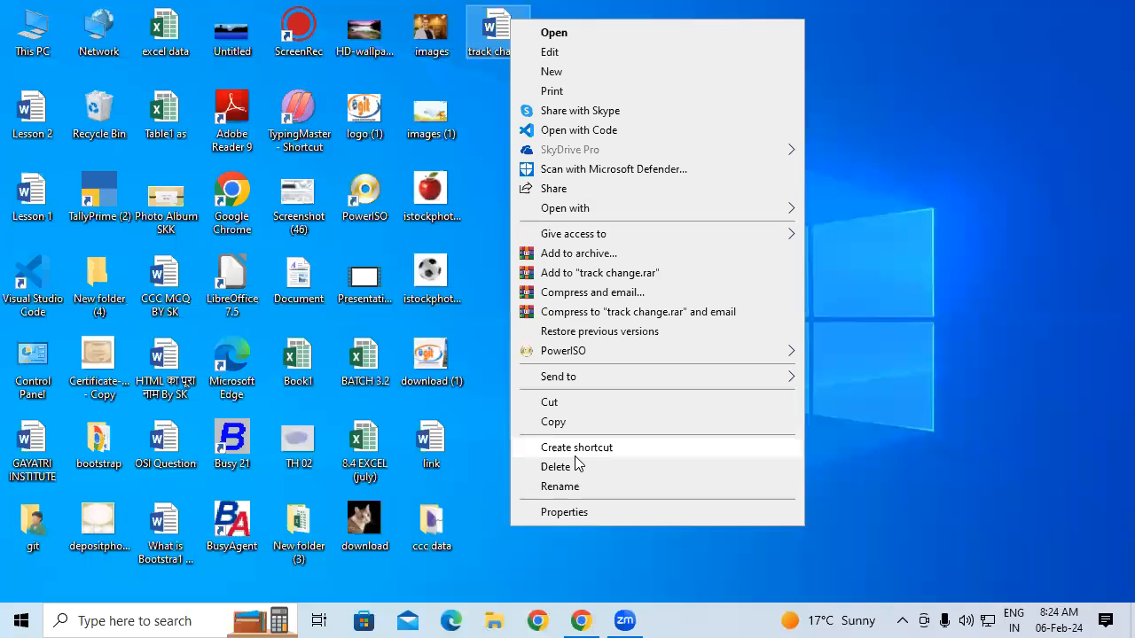
left_click(532, 466)
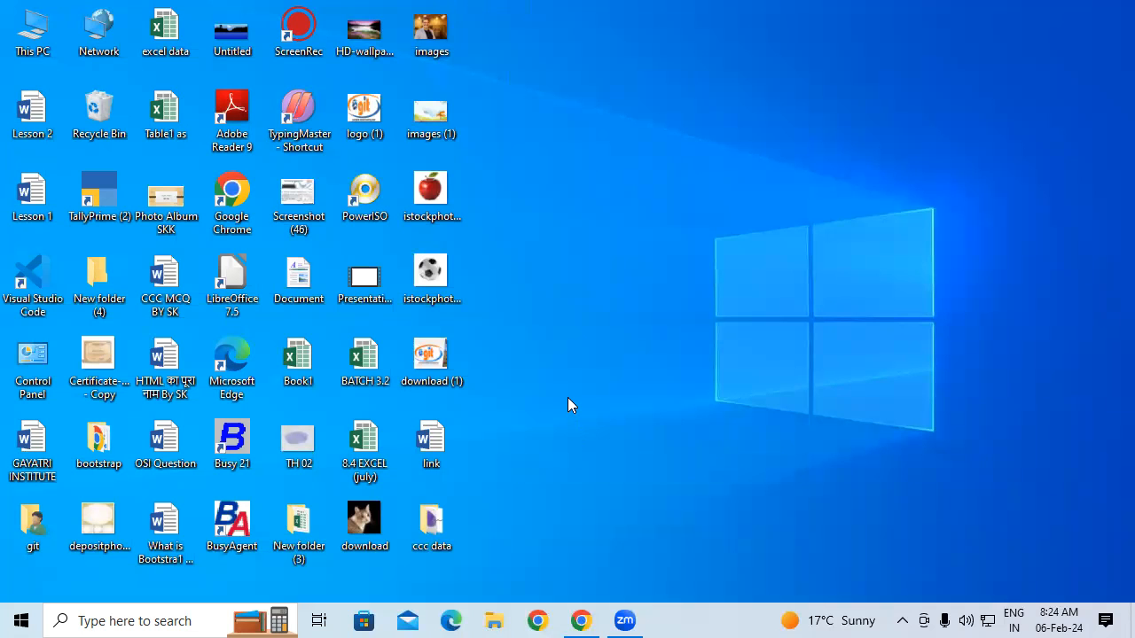
key("super+r")
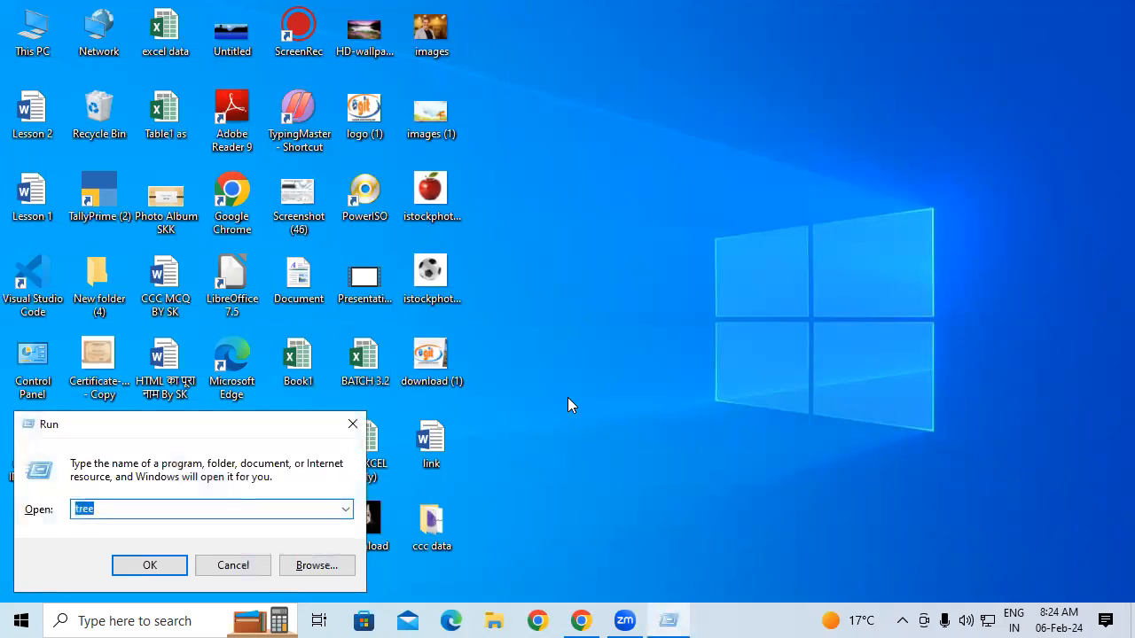
type("w")
key("Down")
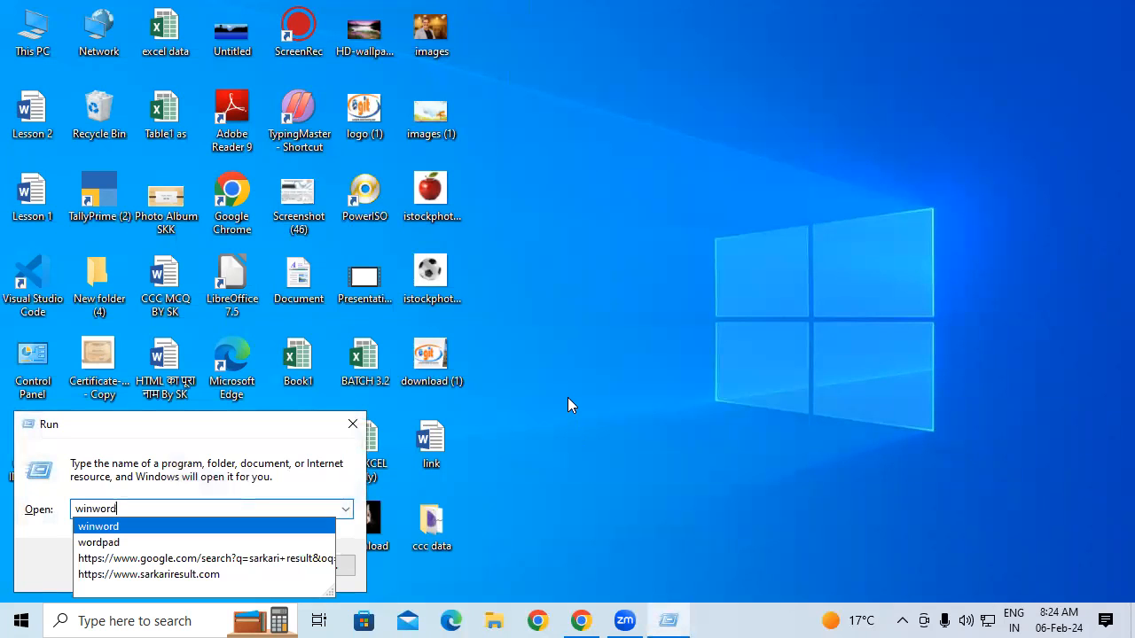
key("Return")
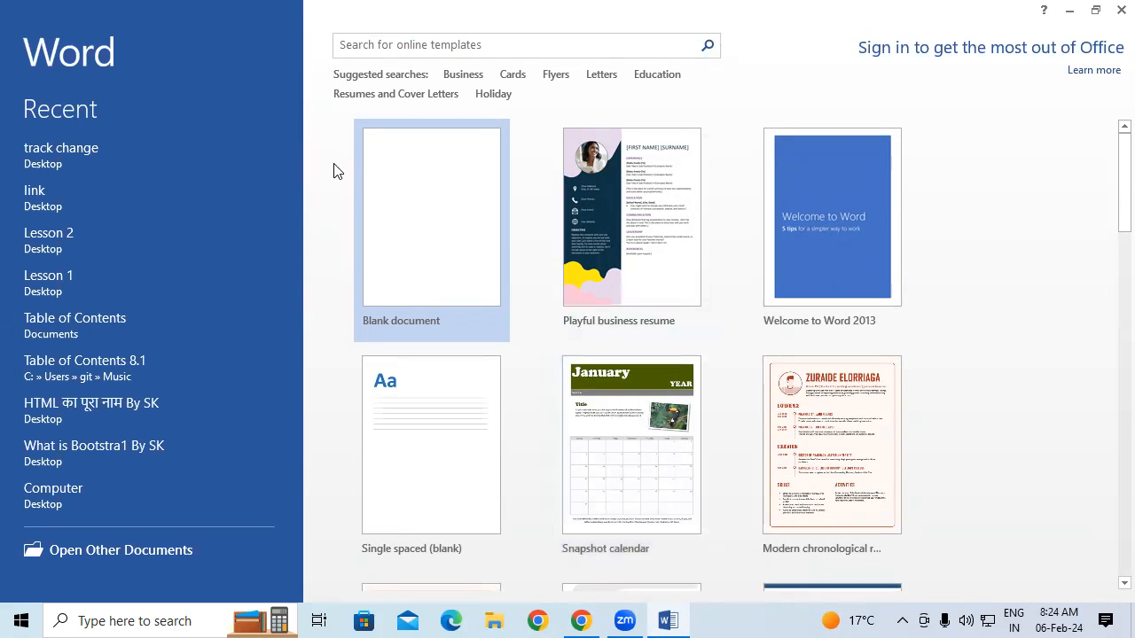
left_click(435, 223)
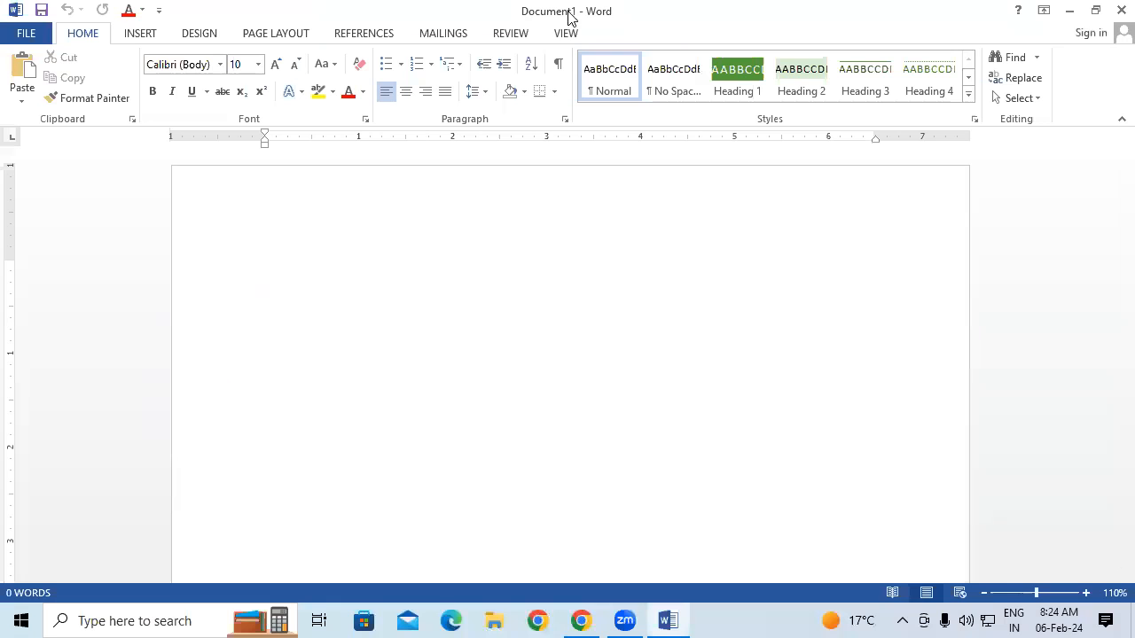
Show the REVIEW ribbon for the empty new Document1
left_click(513, 33)
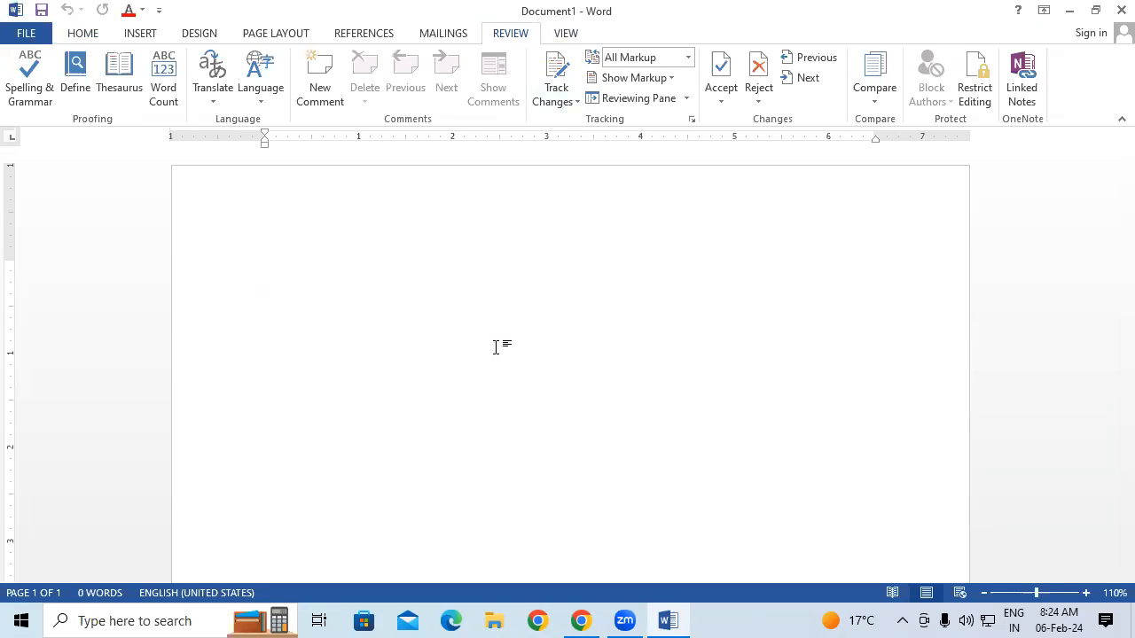
Insert five sample paragraphs with =rand() and enlarge all the text two font sizes
type("=r")
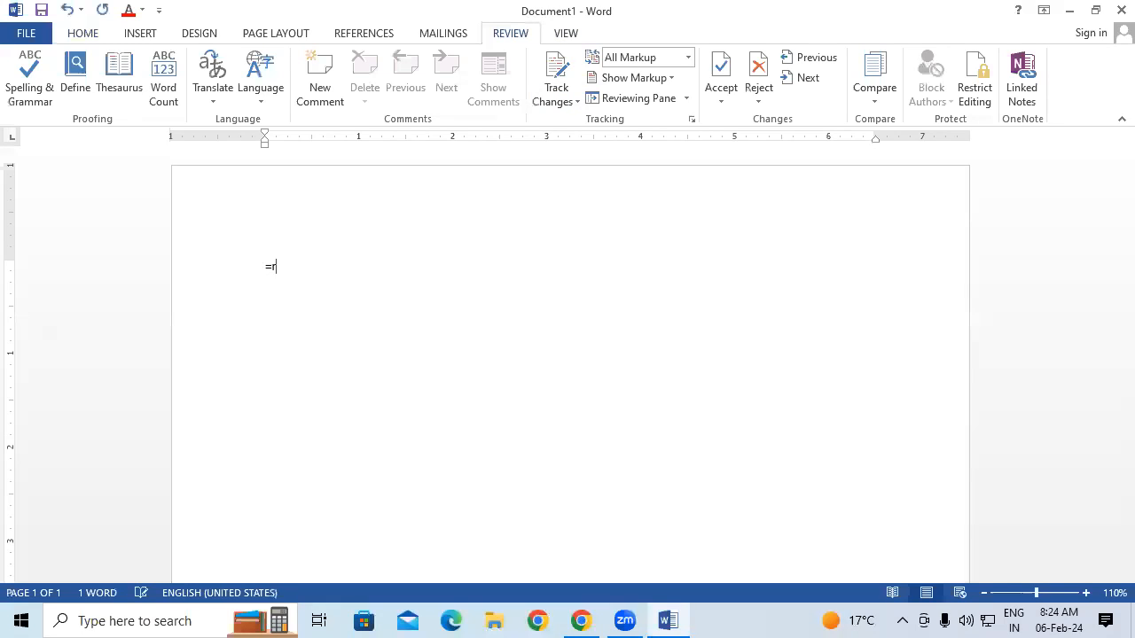
type("and()")
key("Return")
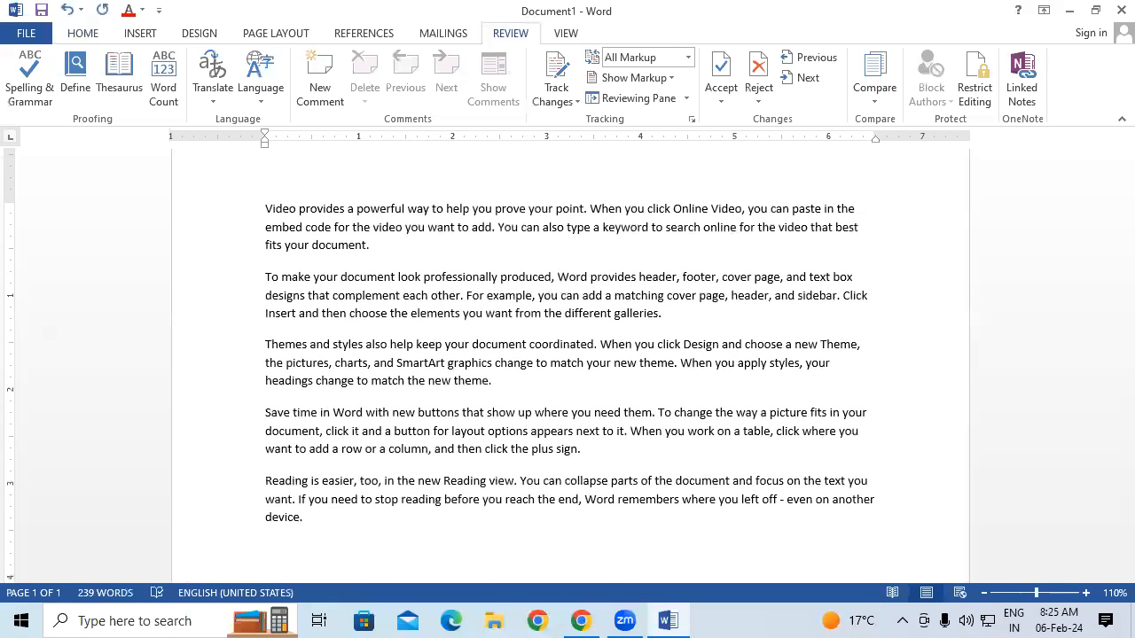
key("ctrl+a")
key("ctrl+shift+period")
key("ctrl+shift+period")
key("ctrl+shift+period")
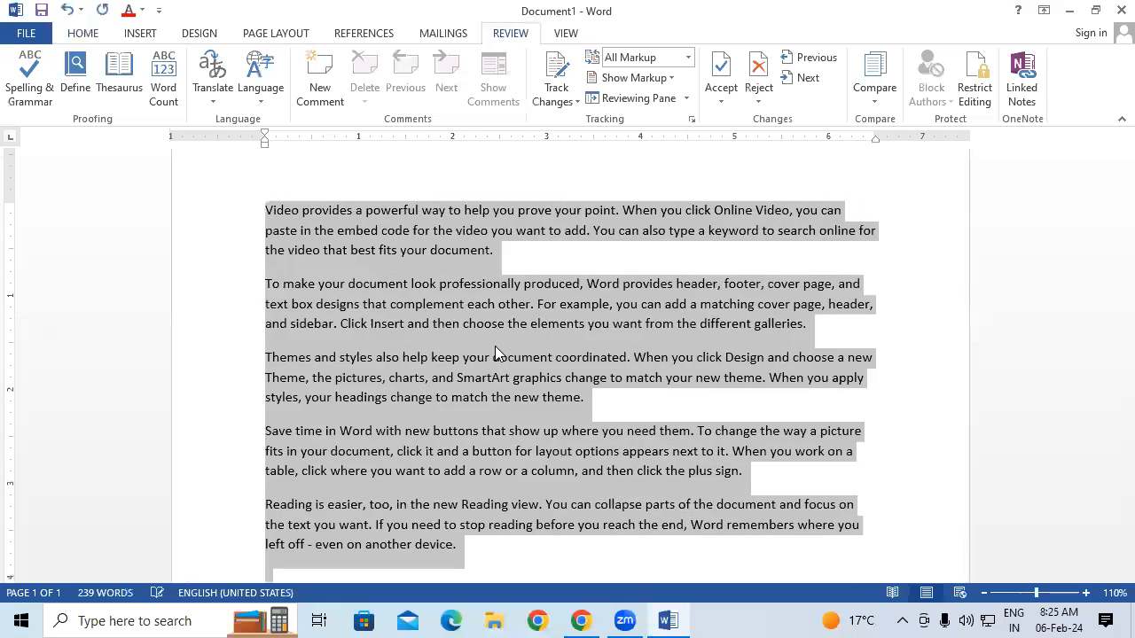
key("ctrl+shift+period")
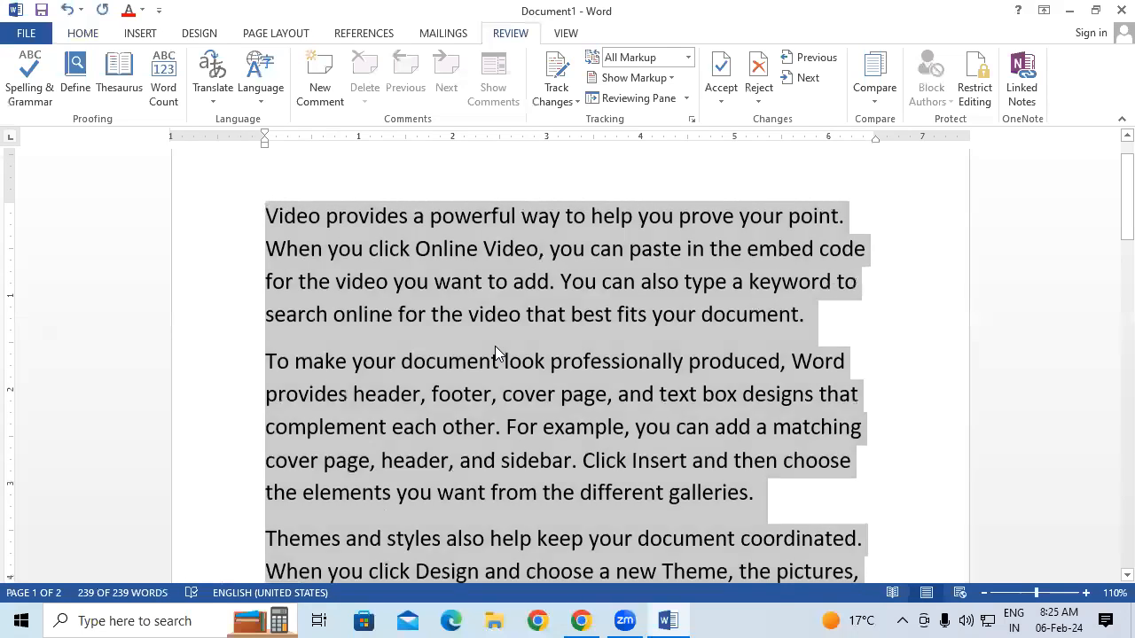
left_click(496, 350)
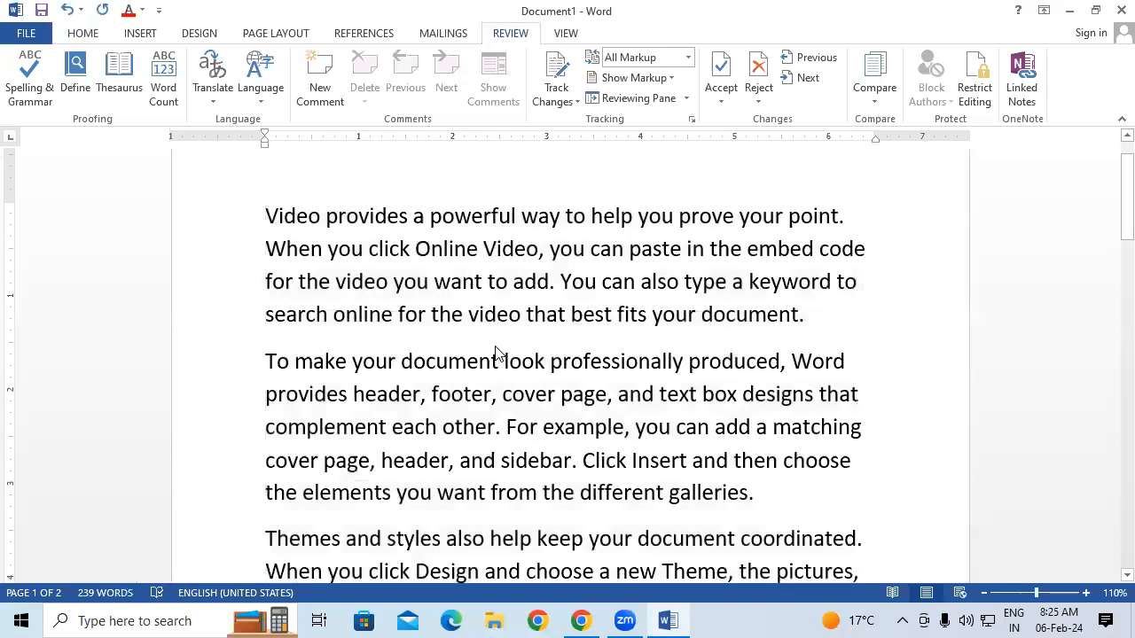
scroll(497, 350, "down", 1)
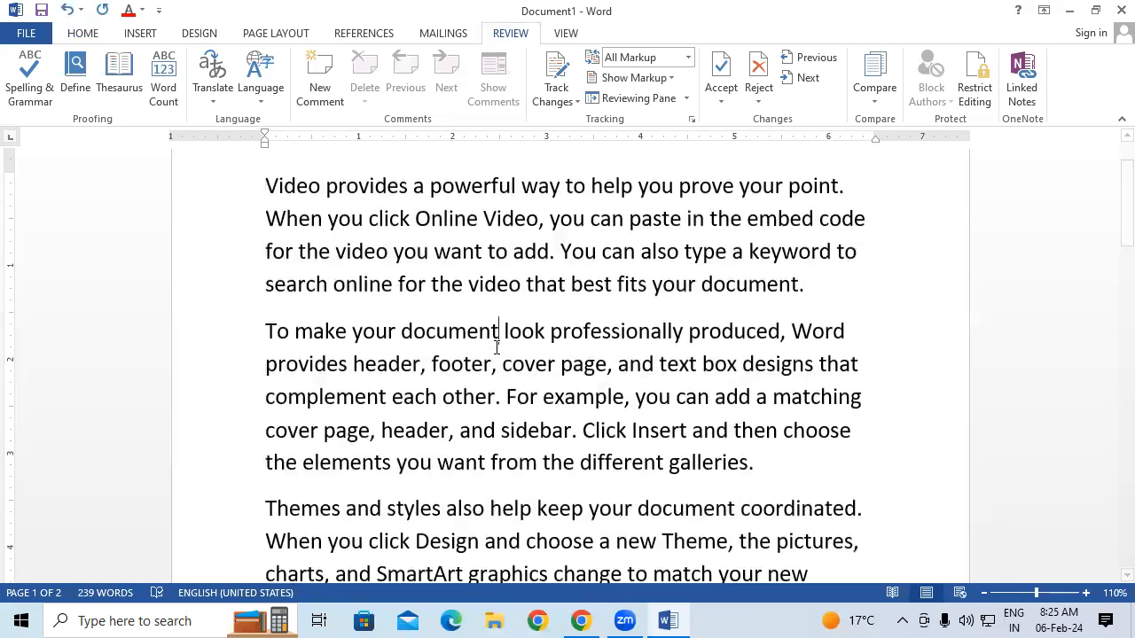
key("ctrl")
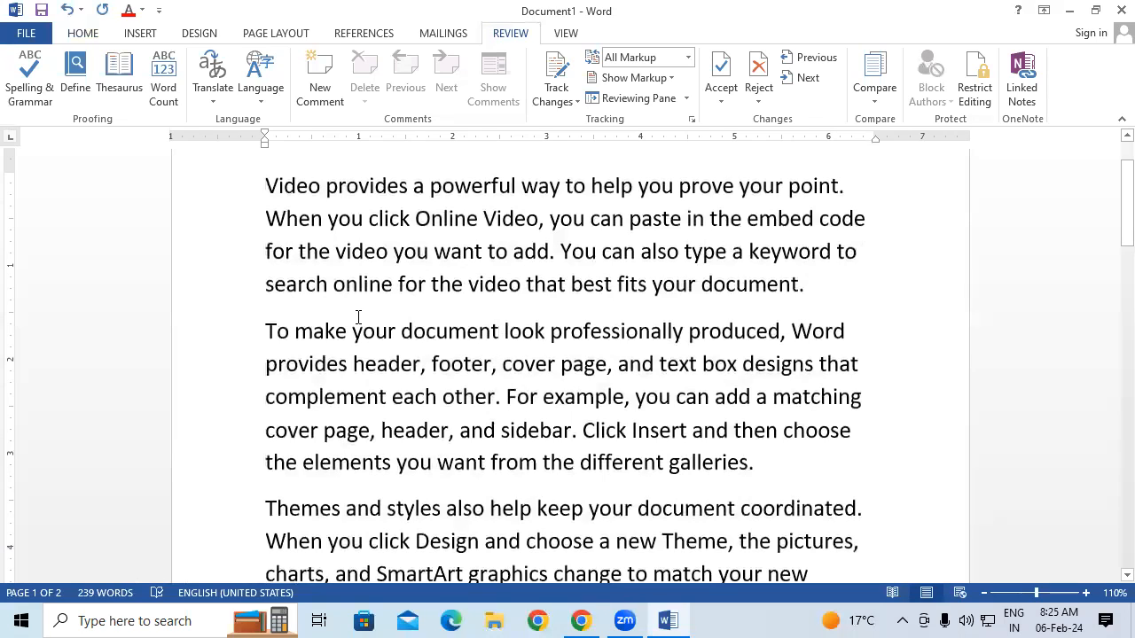
left_click_drag(265, 279, 830, 306)
key("ctrl+u")
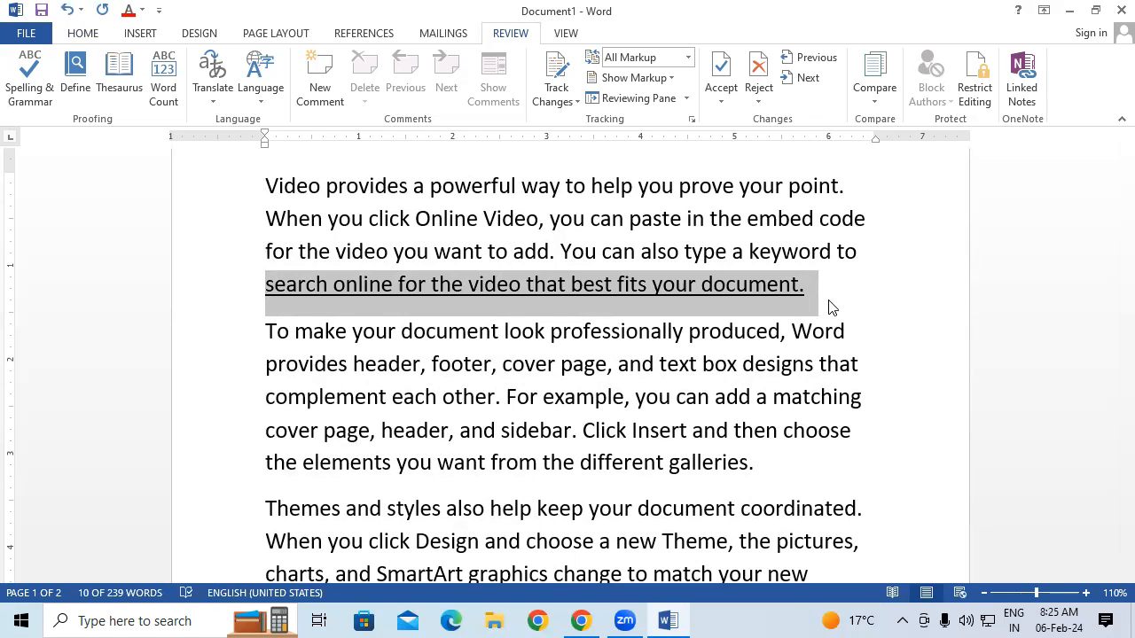
key("Delete")
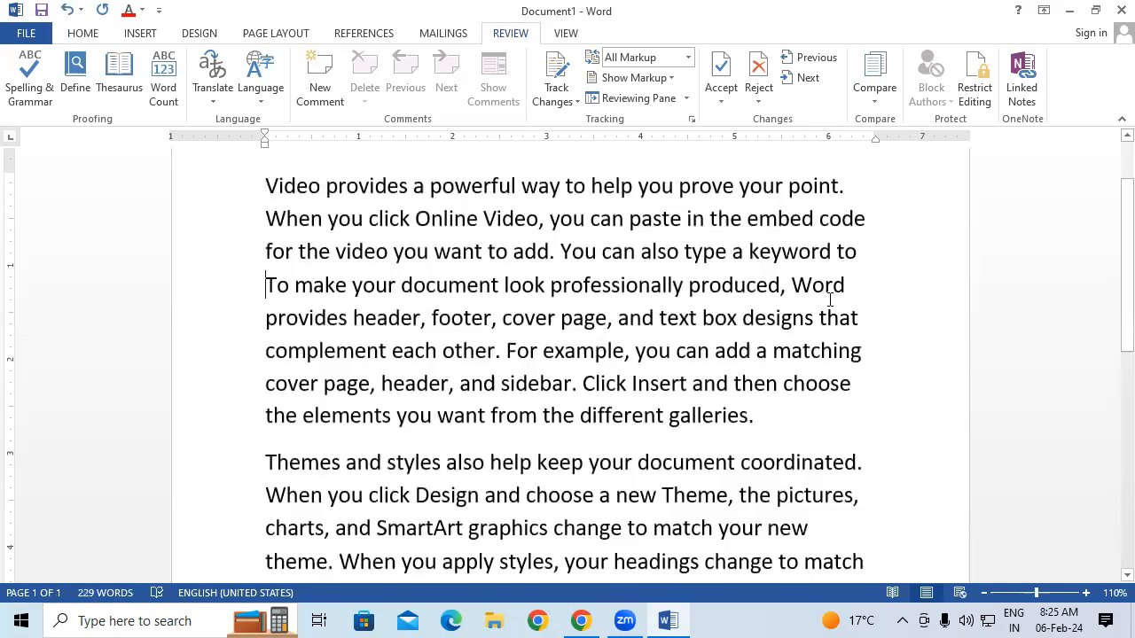
key("ctrl+z")
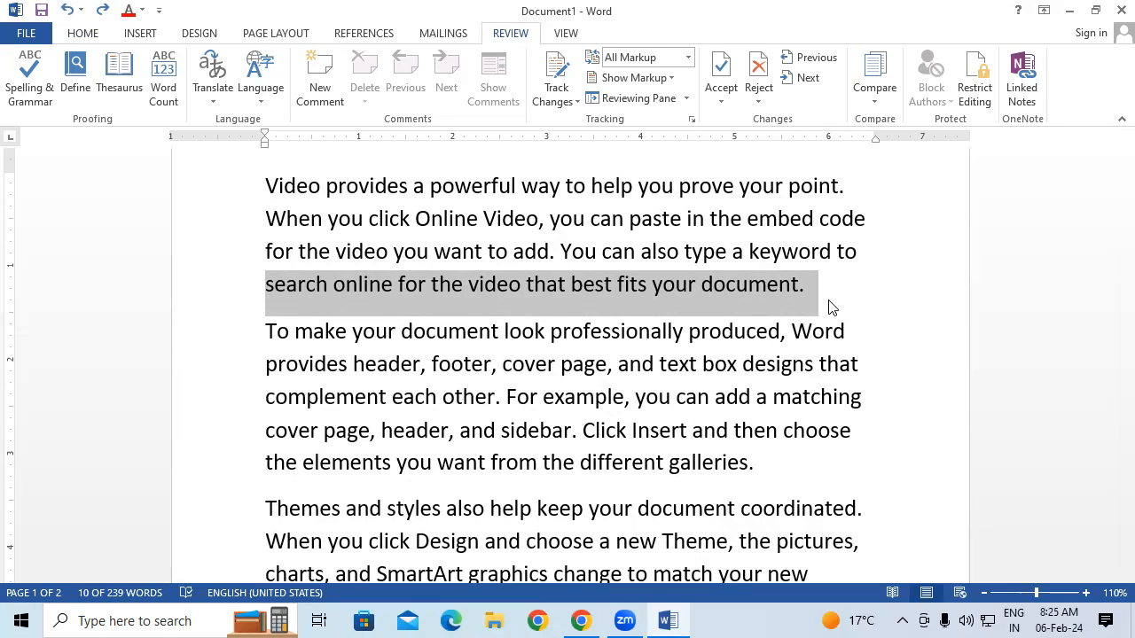
key("ctrl+a")
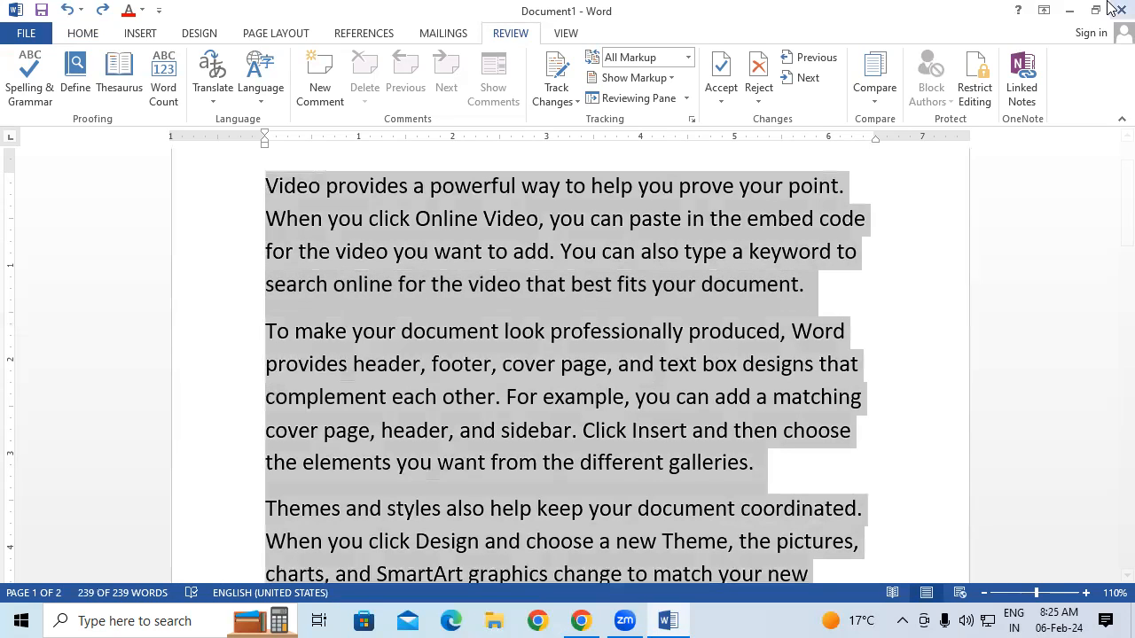
Turn on Track Changes and begin saving the document under a new name
left_click(556, 75)
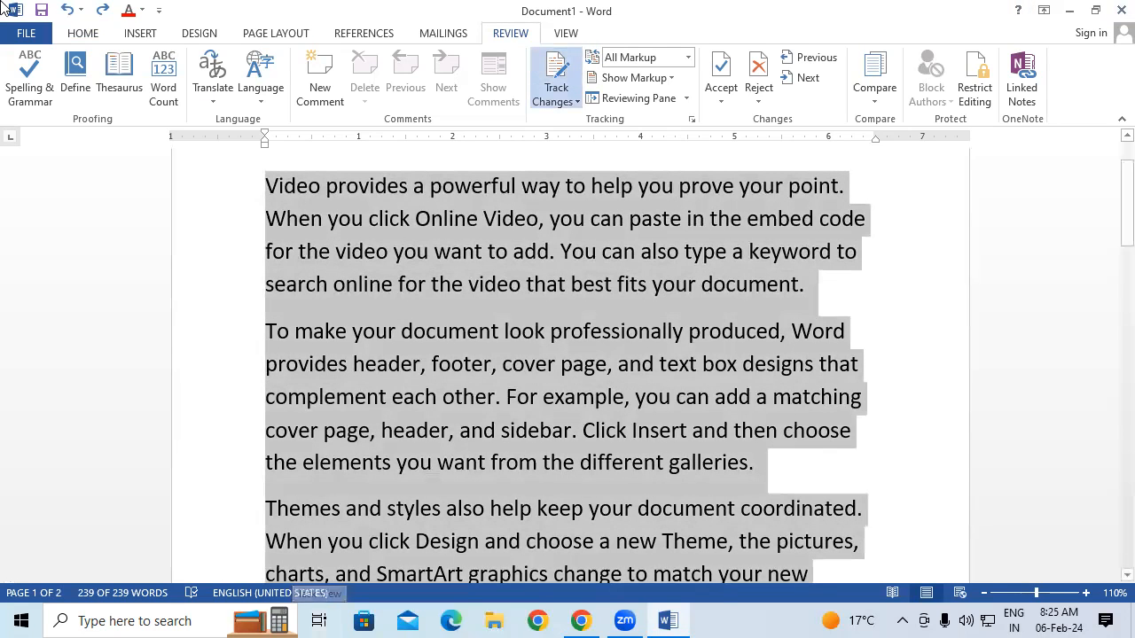
left_click(26, 34)
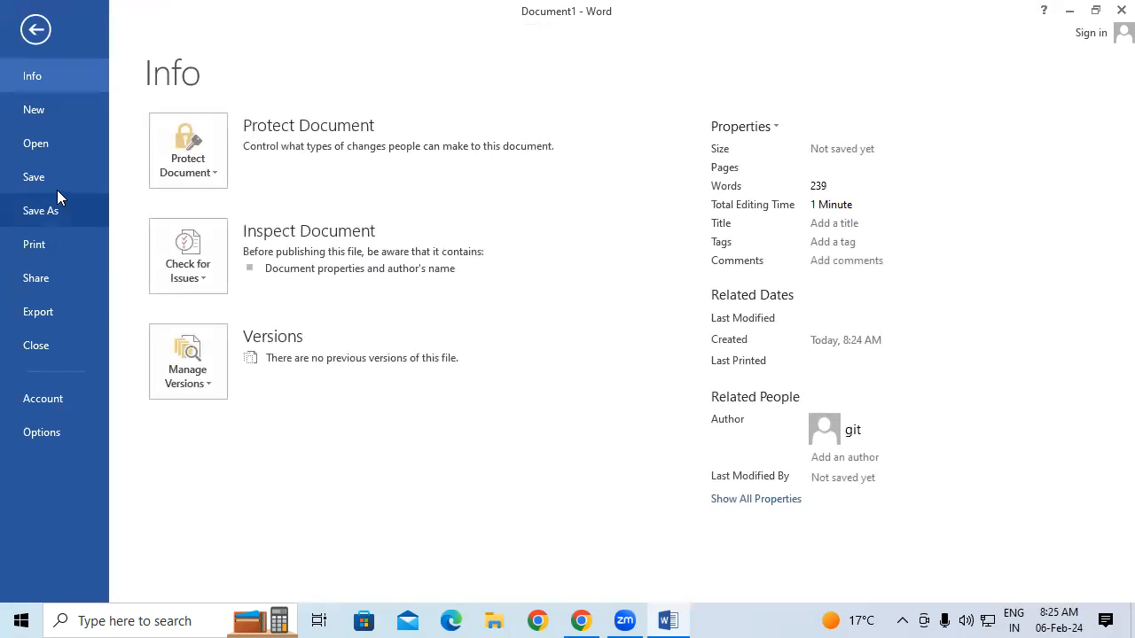
left_click(57, 197)
left_click(480, 401)
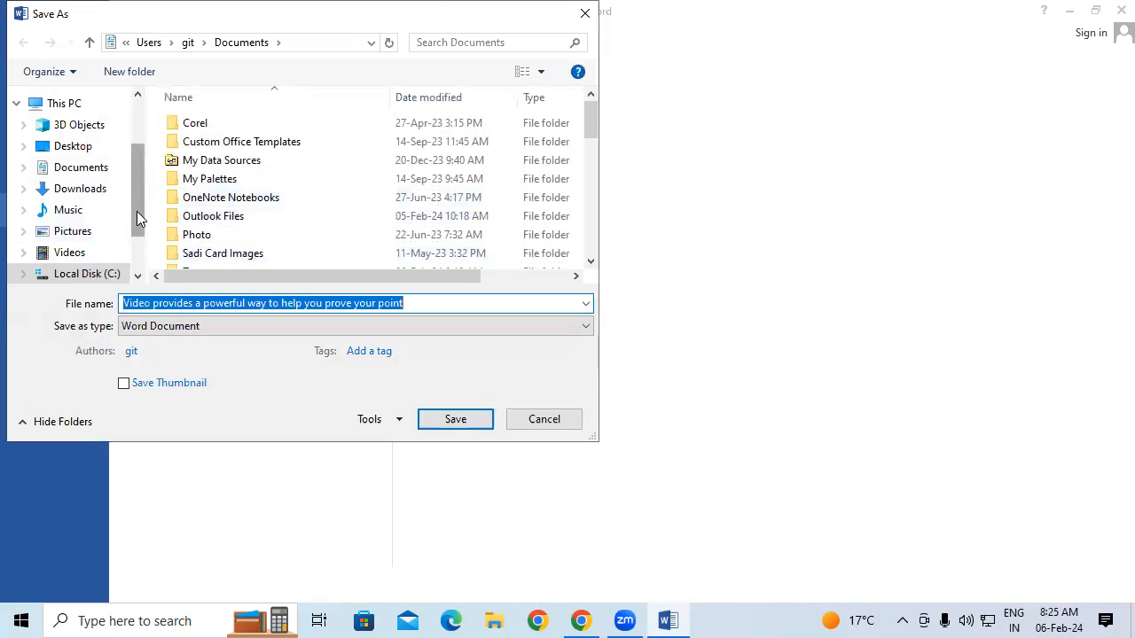
Save the document to the Desktop as 'eeee' and close Word
left_click_drag(136, 210, 135, 146)
left_click(73, 239)
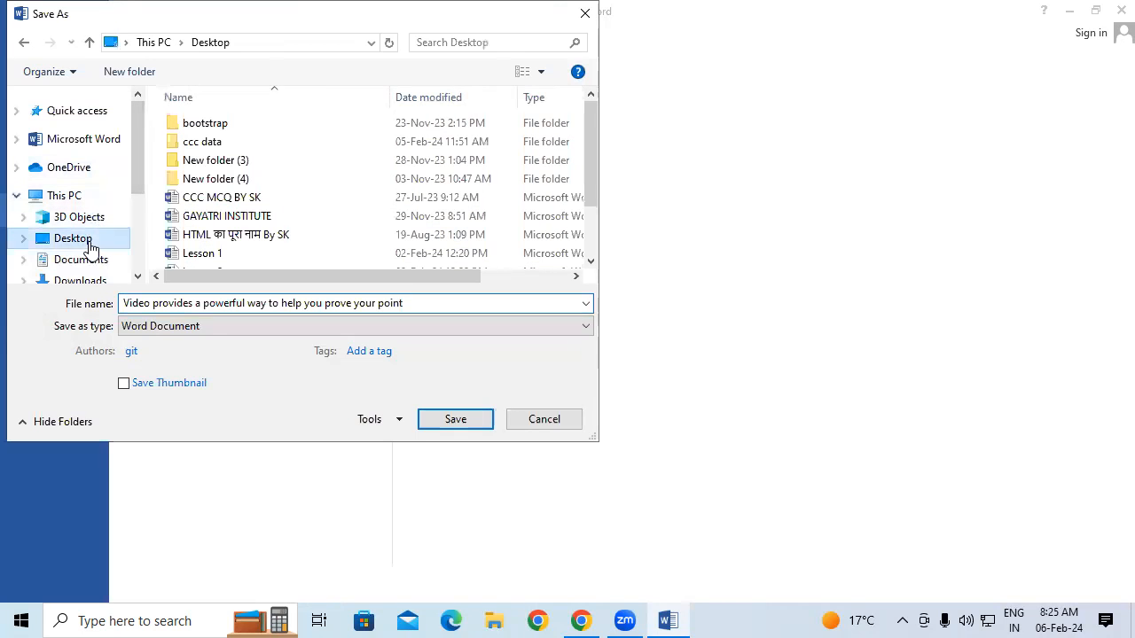
left_click(429, 303)
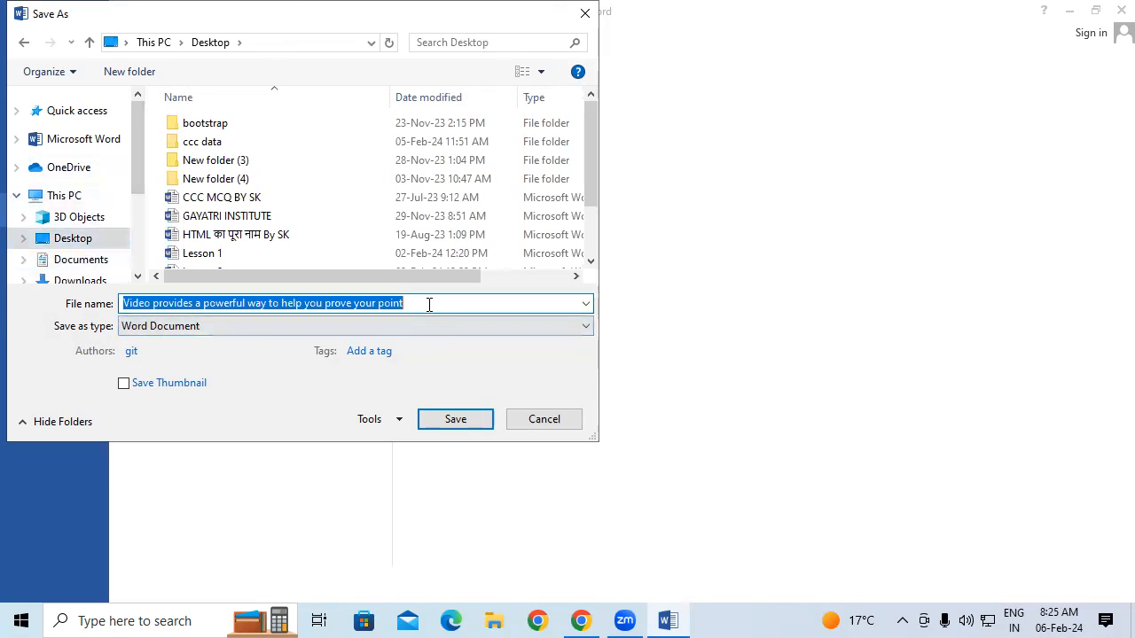
type("eeee")
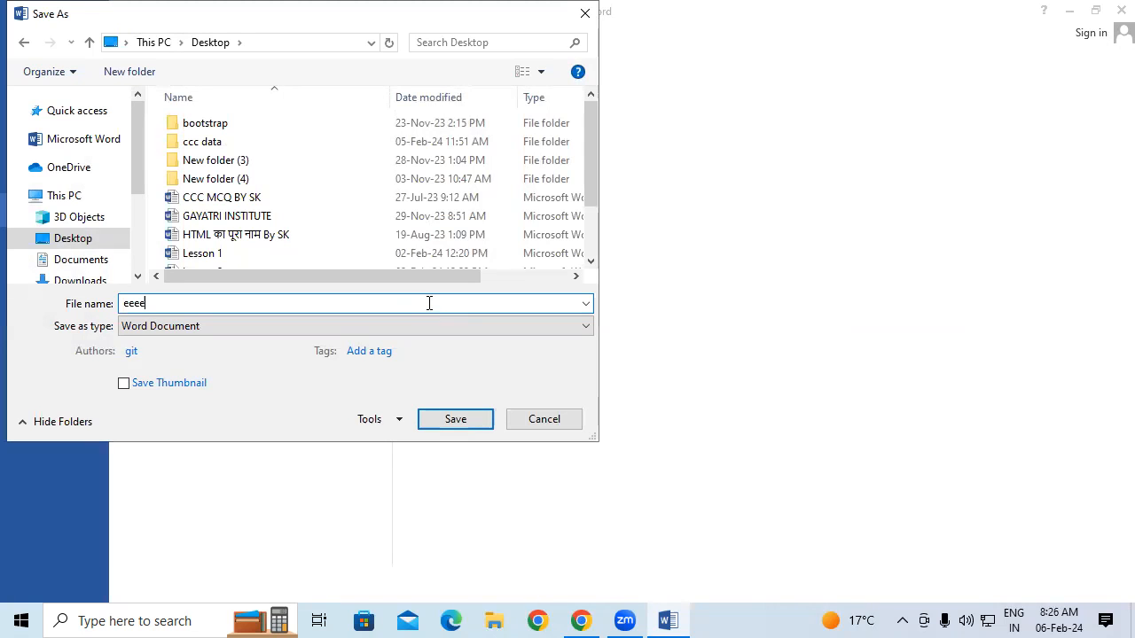
left_click(450, 426)
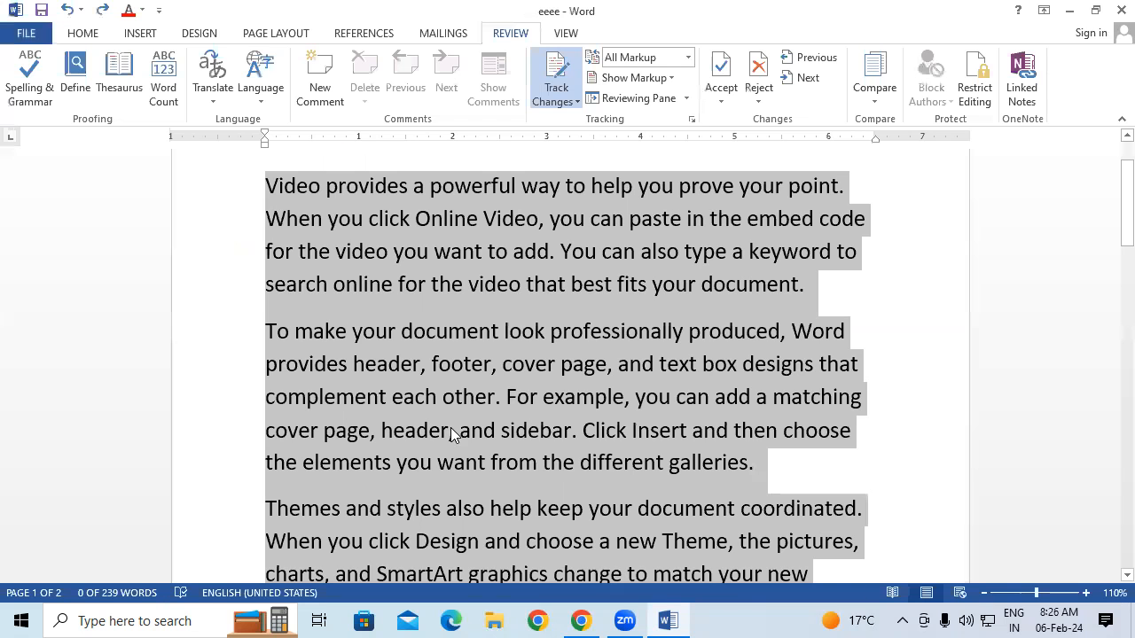
left_click(1110, 9)
Refresh the desktop and open the saved eeee document
right_click(650, 55)
left_click(707, 110)
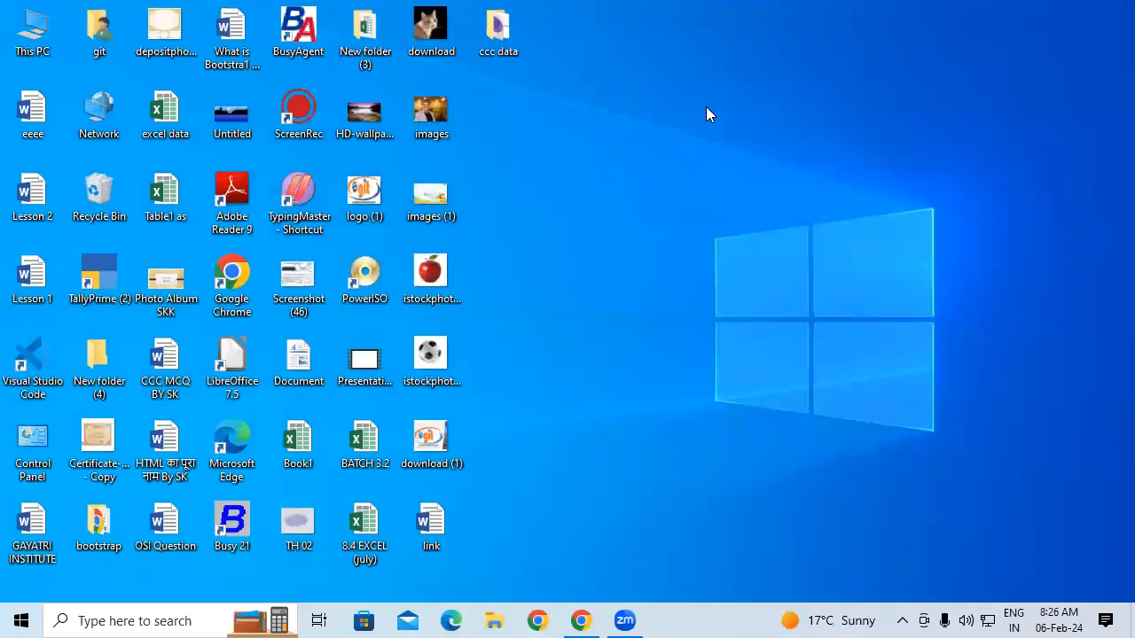
double_click(41, 108)
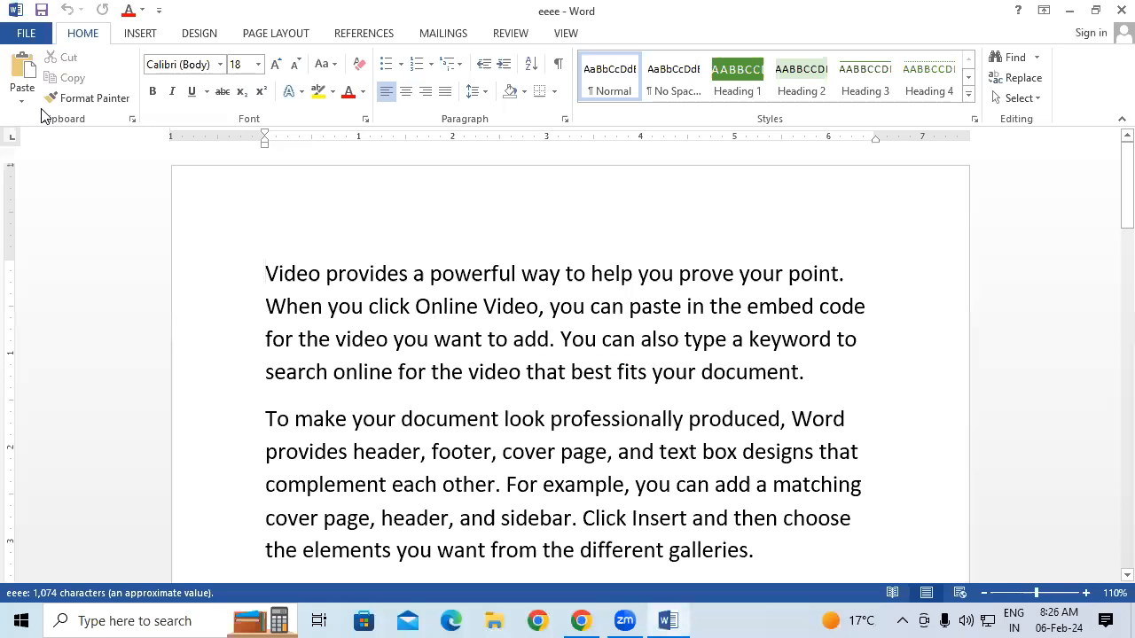
Delete the first paragraph's text and underline the passage from complement through pictures
left_click_drag(265, 274, 707, 384)
key("Delete")
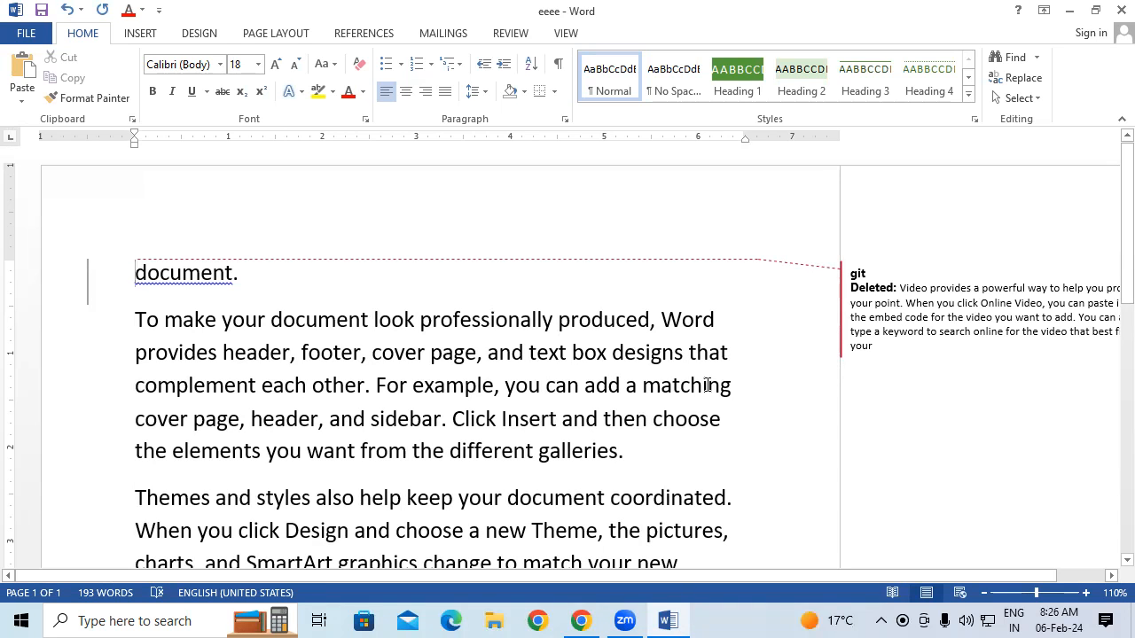
scroll(706, 384, "down", 1)
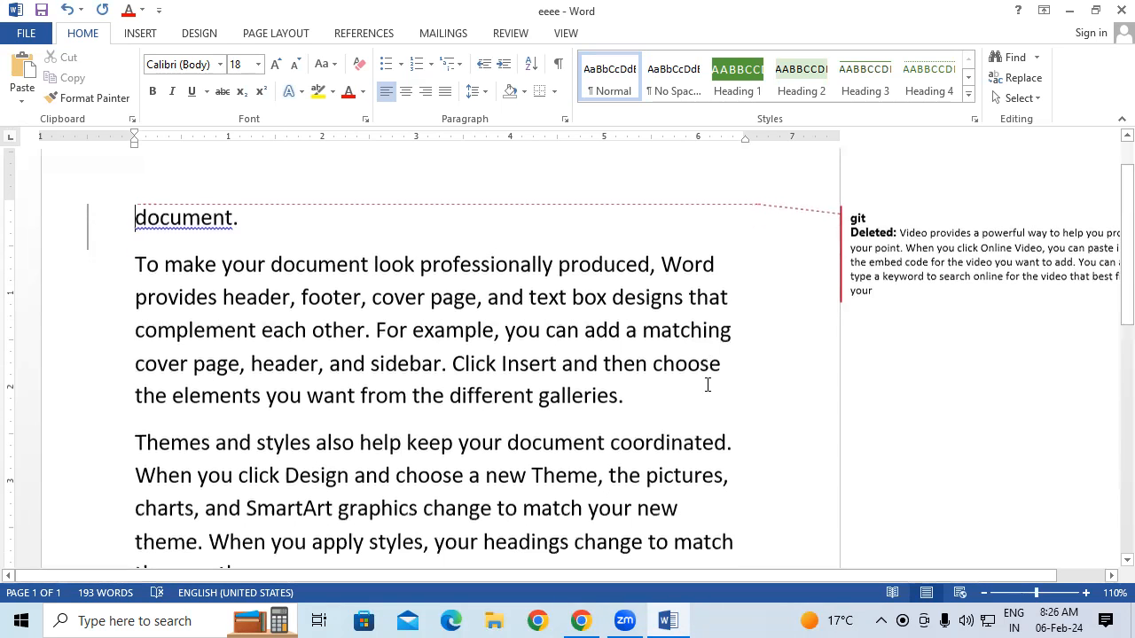
left_click_drag(136, 325, 716, 470)
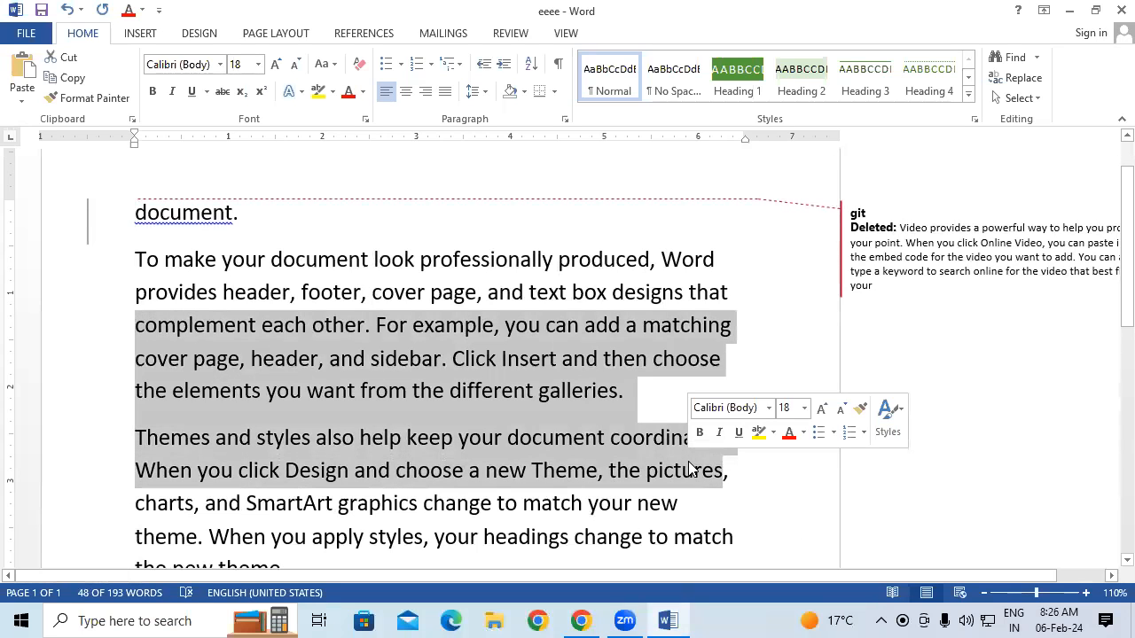
key("ctrl+u")
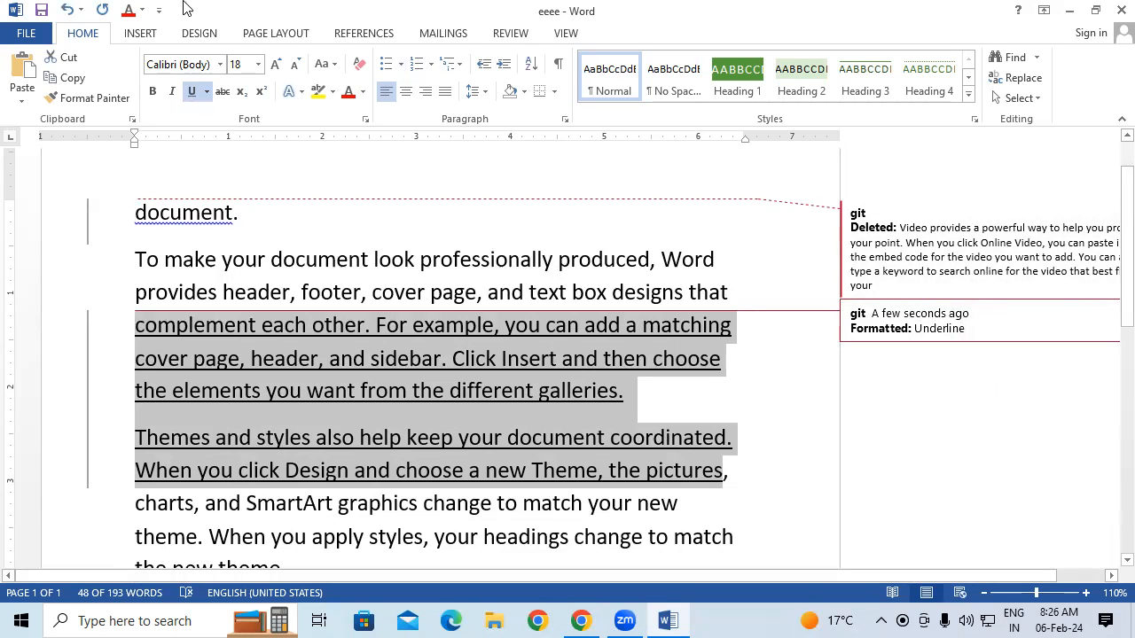
Save the edits, then set Display for Review to Simple Markup and back to All Markup
left_click(26, 33)
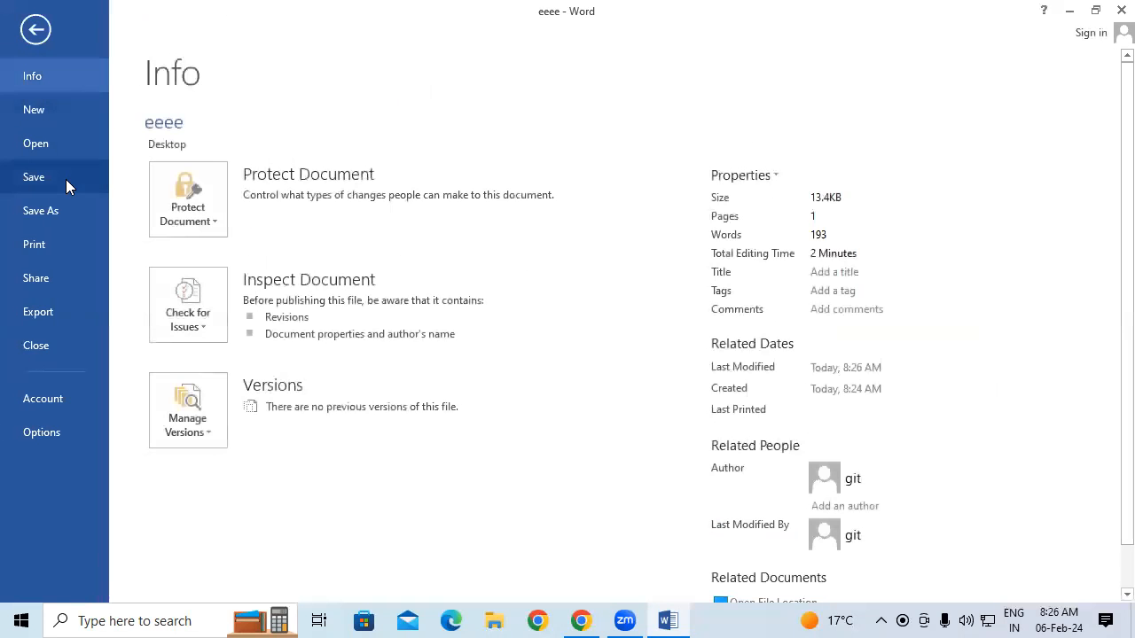
left_click(65, 179)
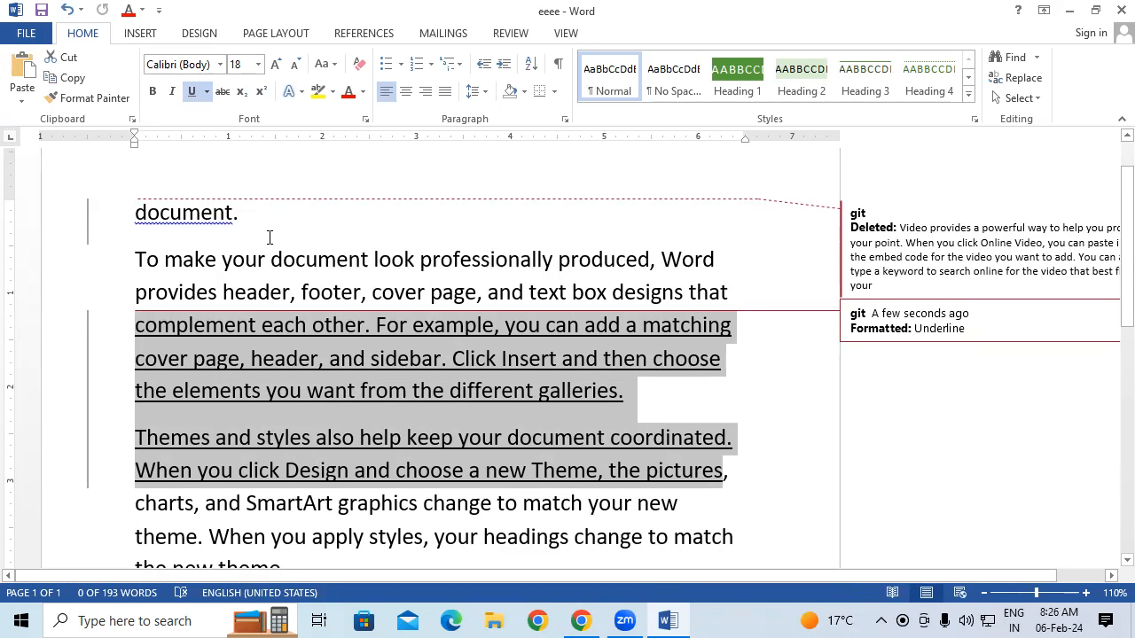
left_click(507, 35)
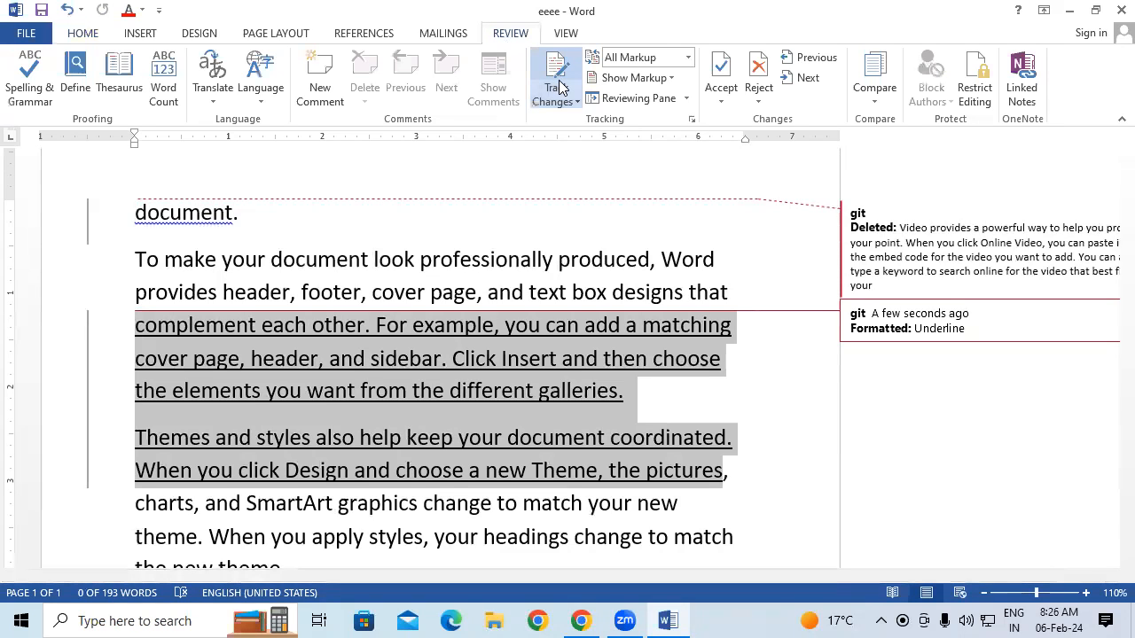
left_click(689, 57)
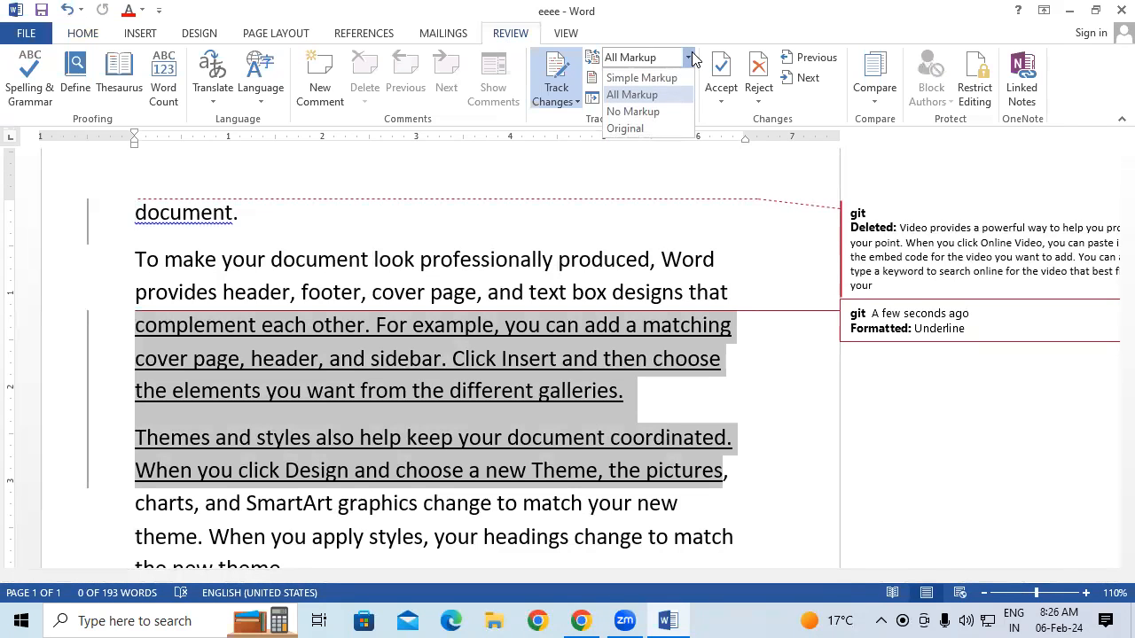
left_click(669, 77)
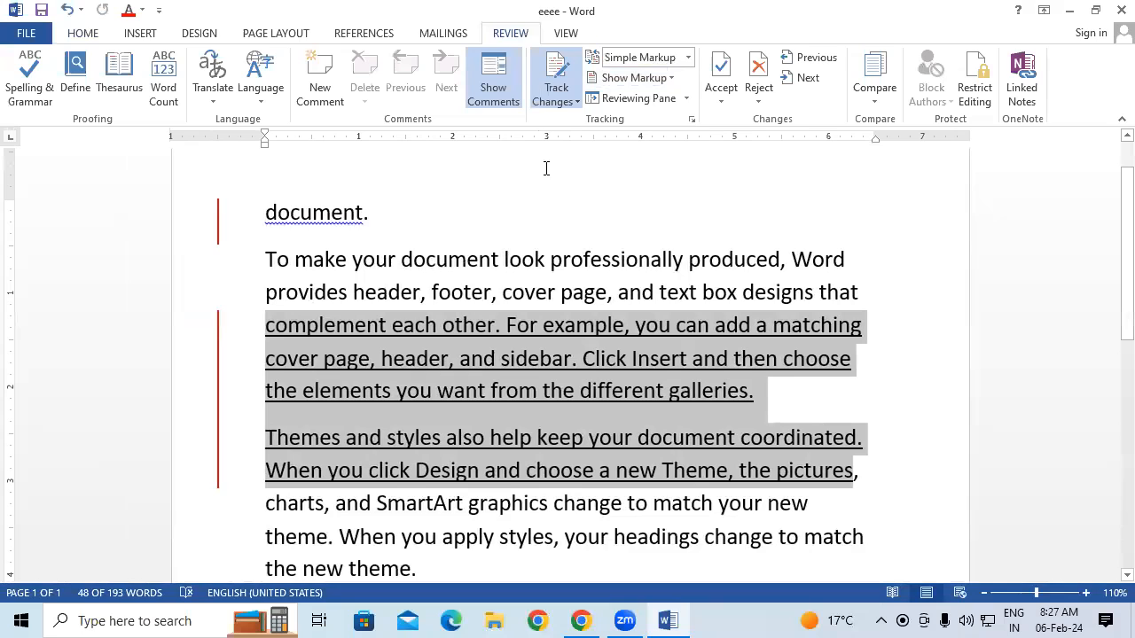
left_click(692, 58)
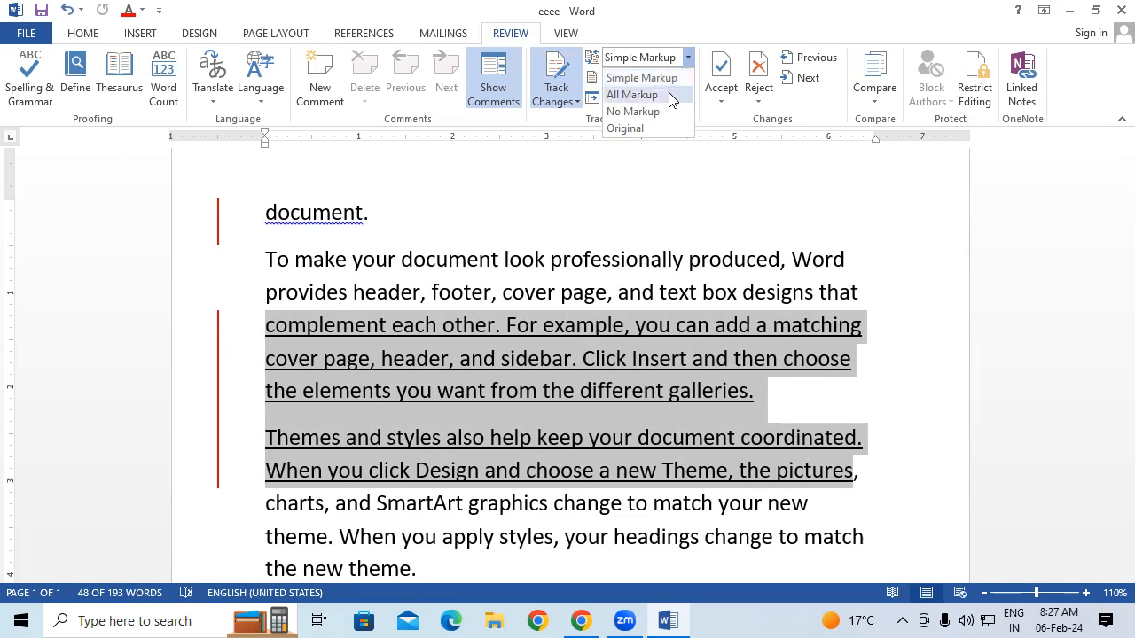
left_click(632, 95)
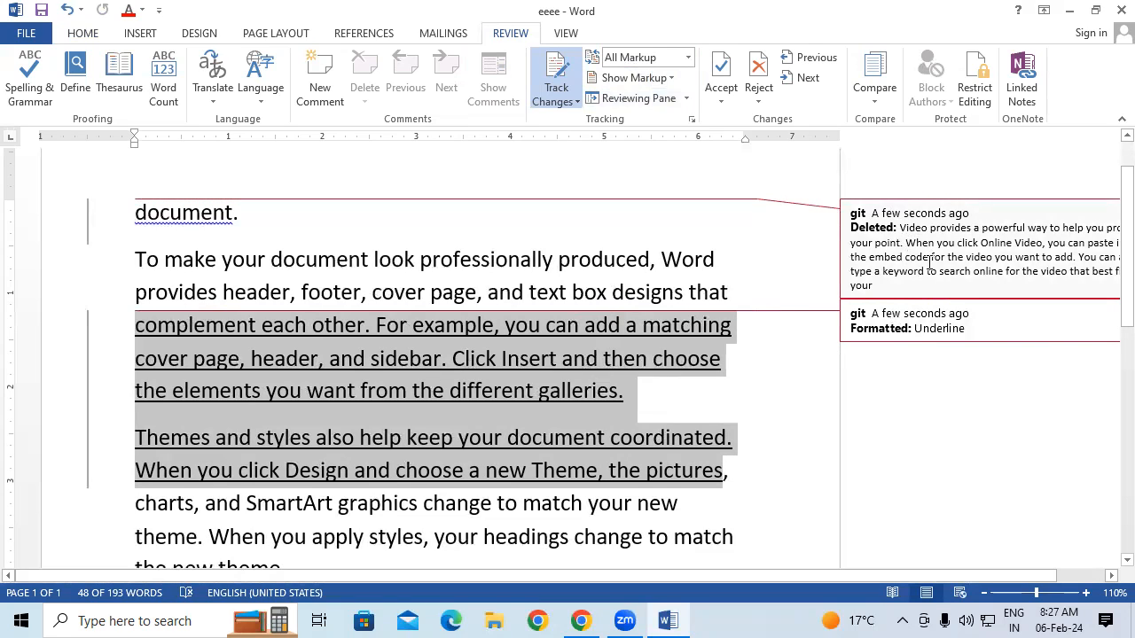
mouse_move(925, 247)
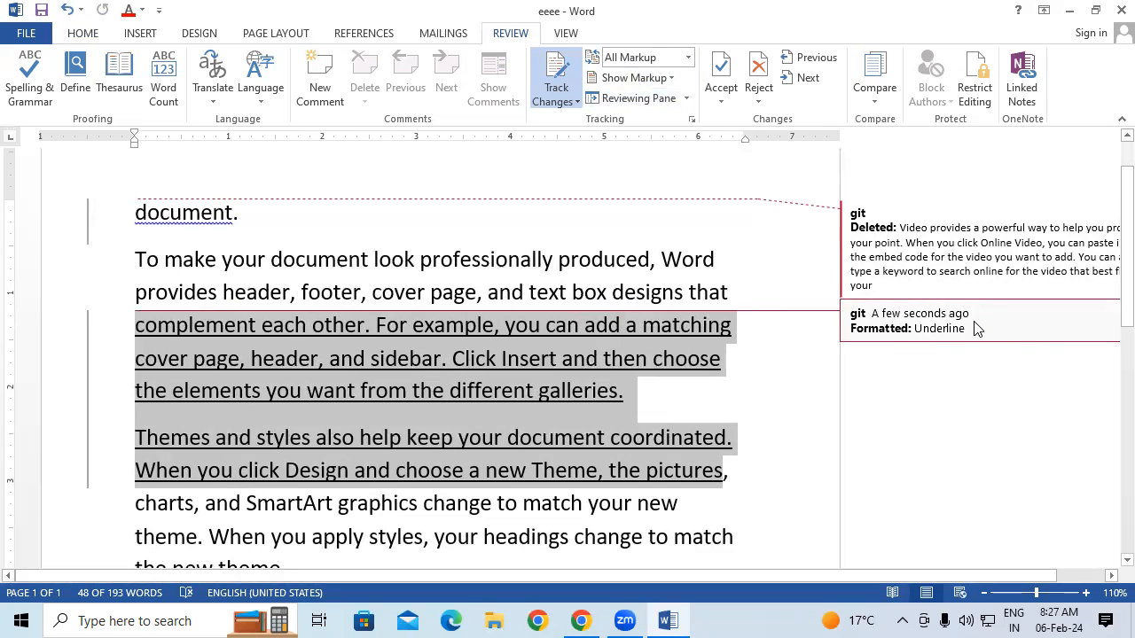
Set the Display for Review dropdown to No Markup
left_click(688, 58)
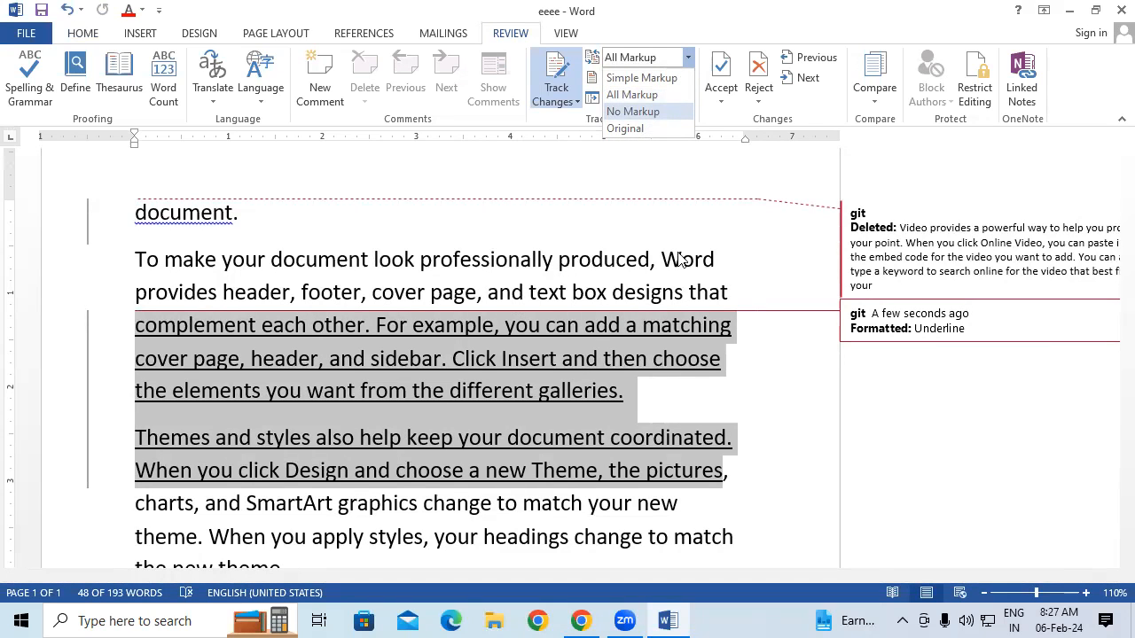
left_click(659, 115)
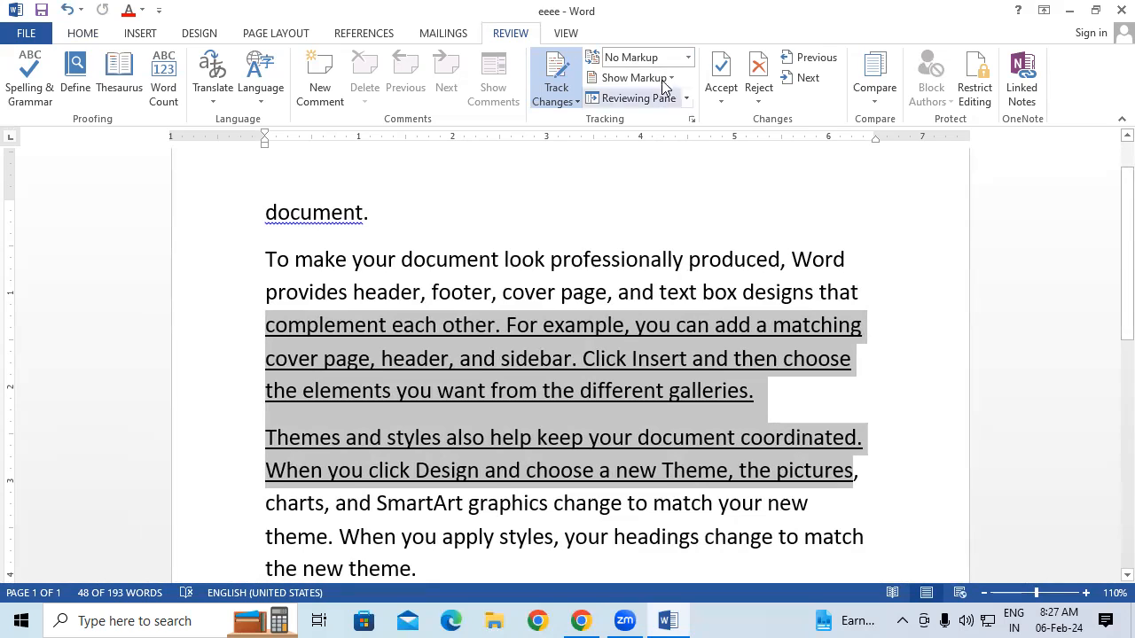
left_click(686, 57)
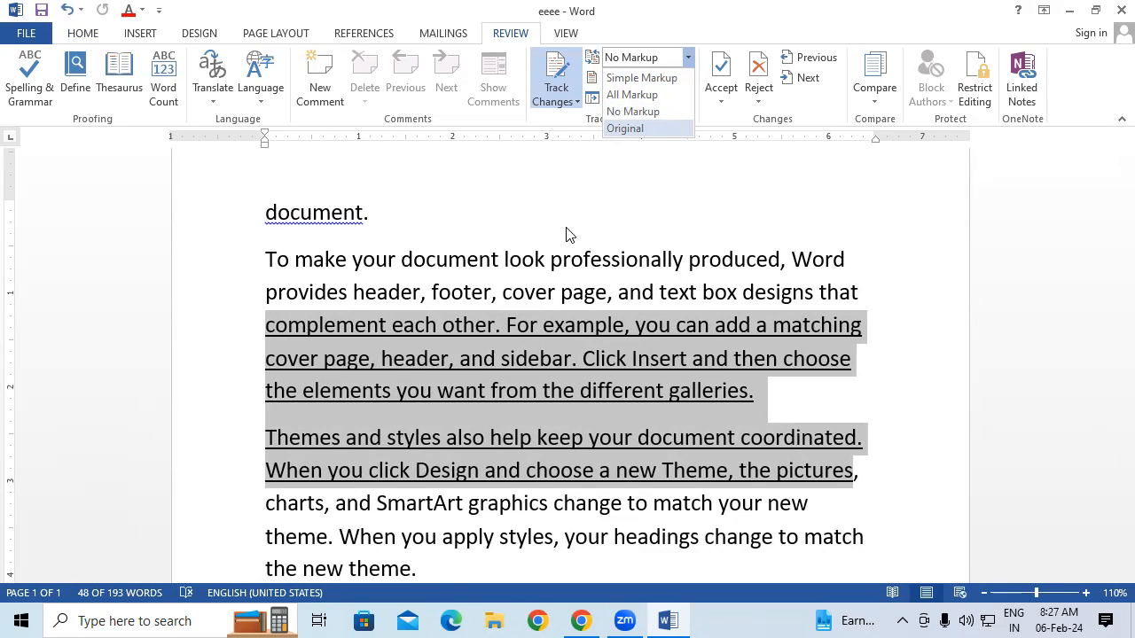
Display the Original version and look through the markup options without changing them
left_click(631, 129)
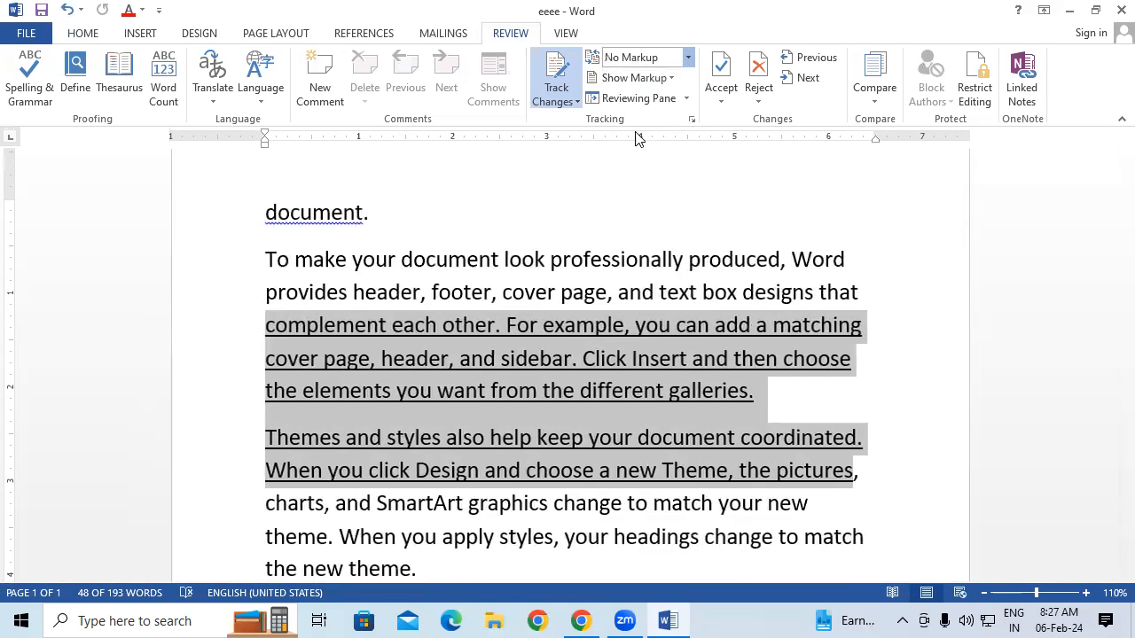
left_click(638, 333)
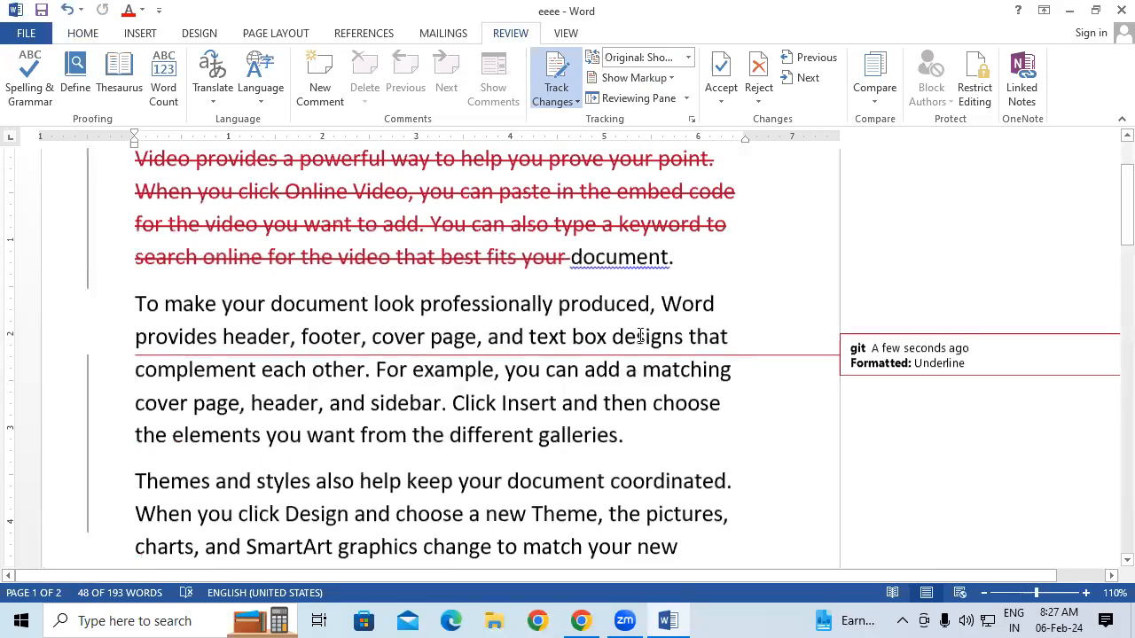
left_click(688, 57)
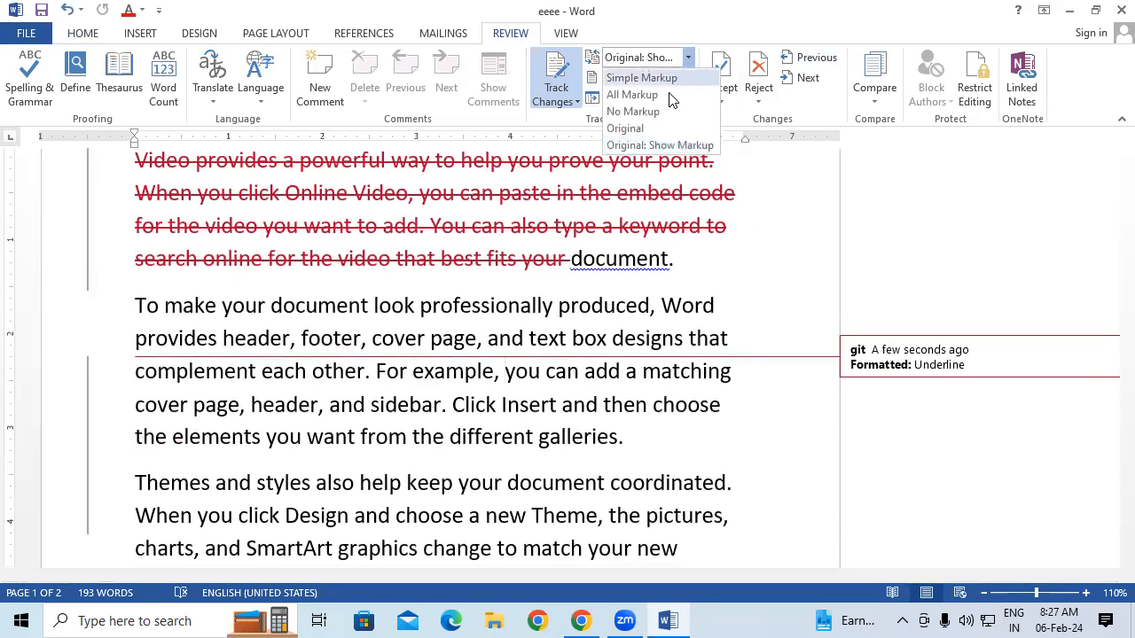
left_click(656, 147)
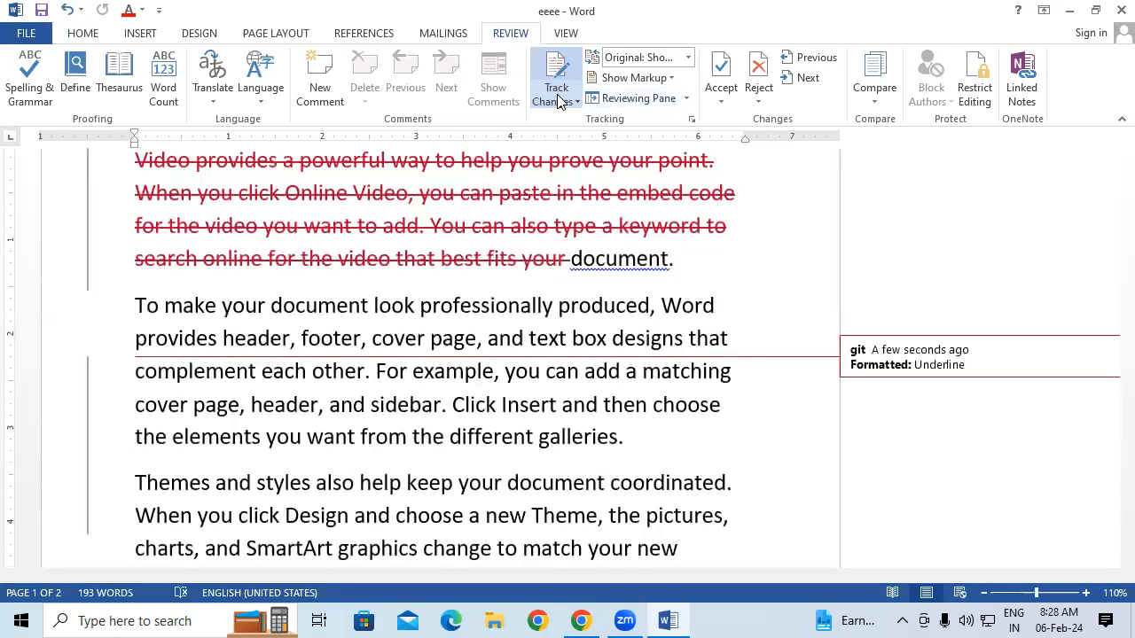
left_click(670, 79)
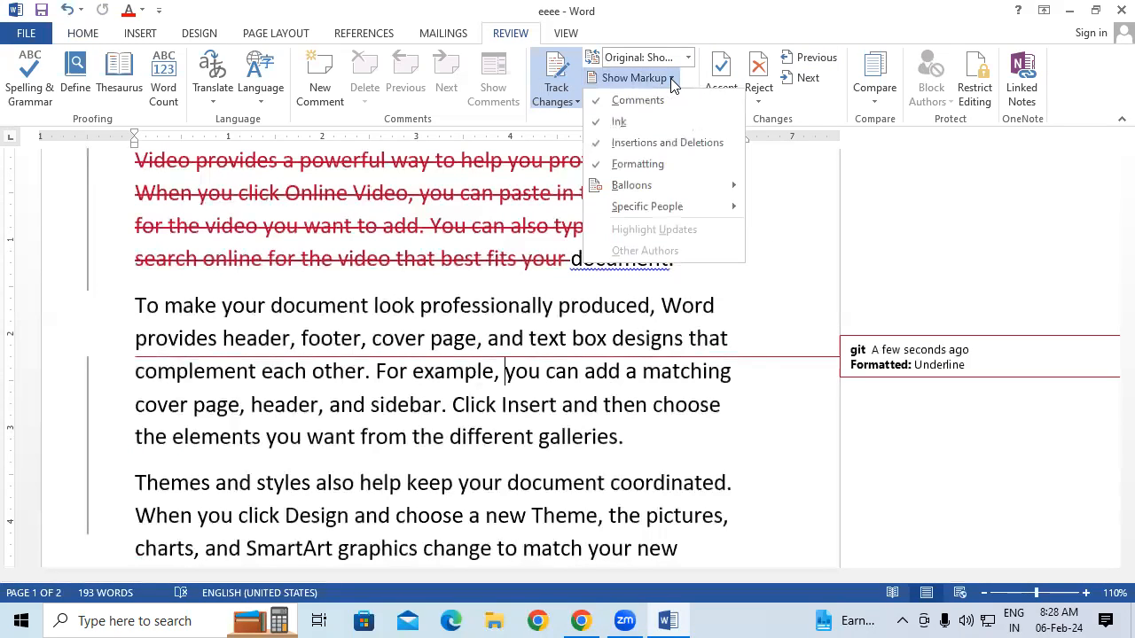
left_click(670, 79)
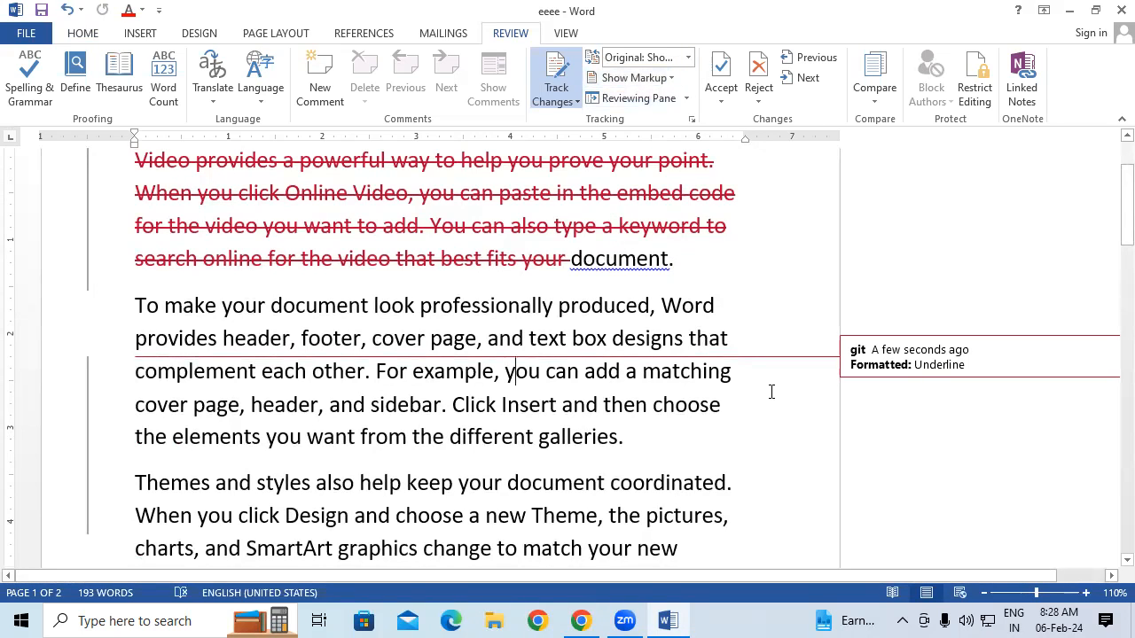
Undo the underline and the first-paragraph deletion, restoring the original text
key("ctrl+z")
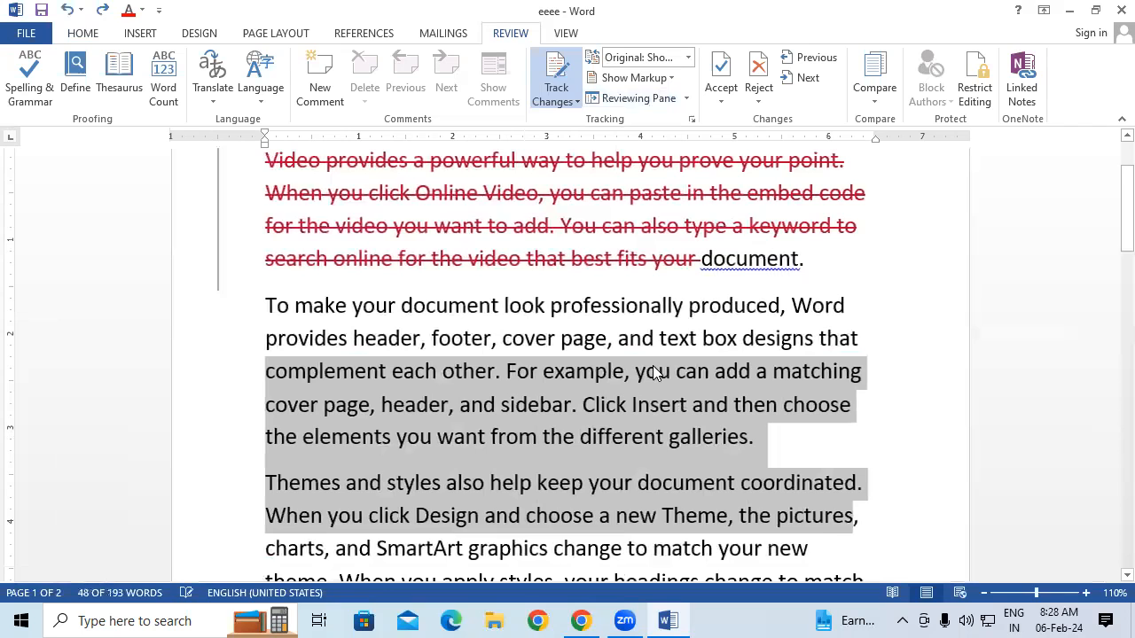
scroll(647, 355, "up", 2)
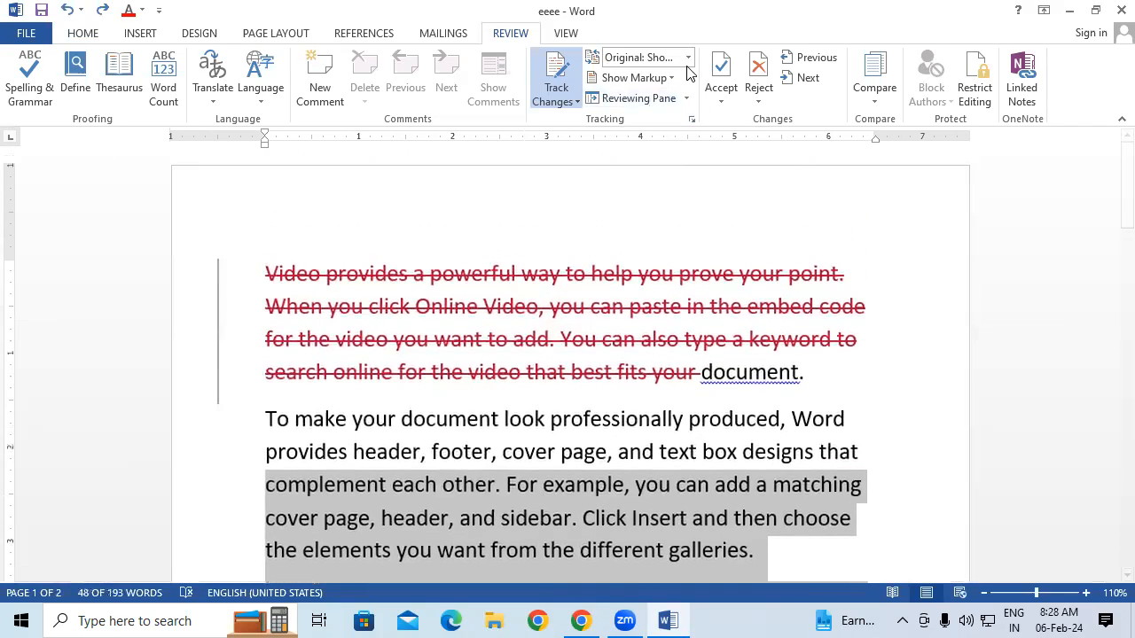
key("ctrl+a")
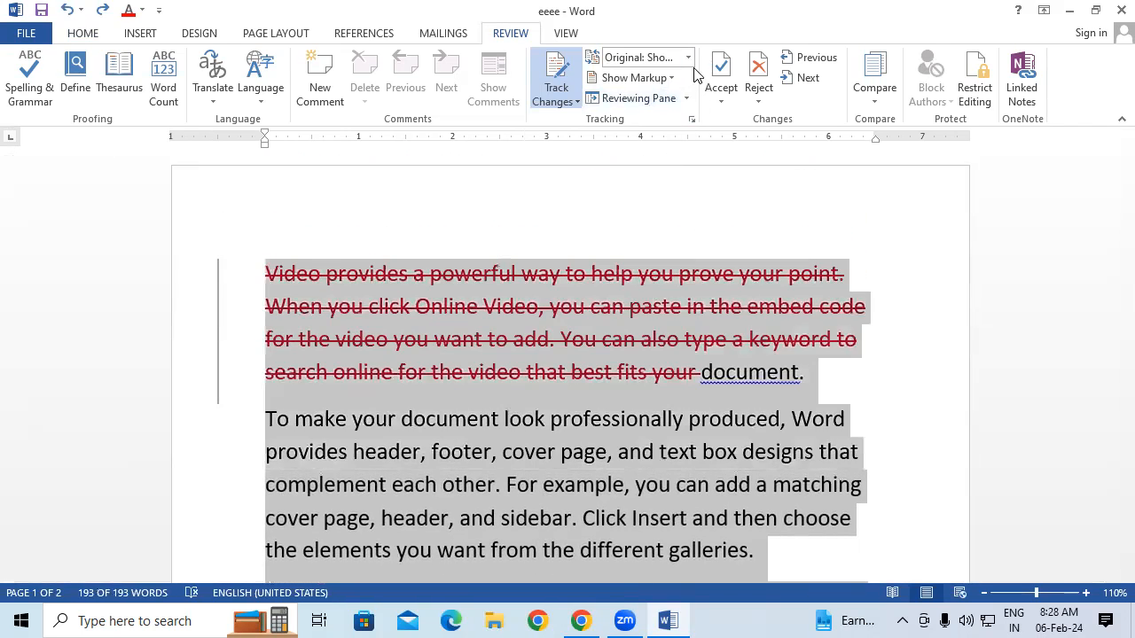
left_click(687, 57)
left_click(661, 146)
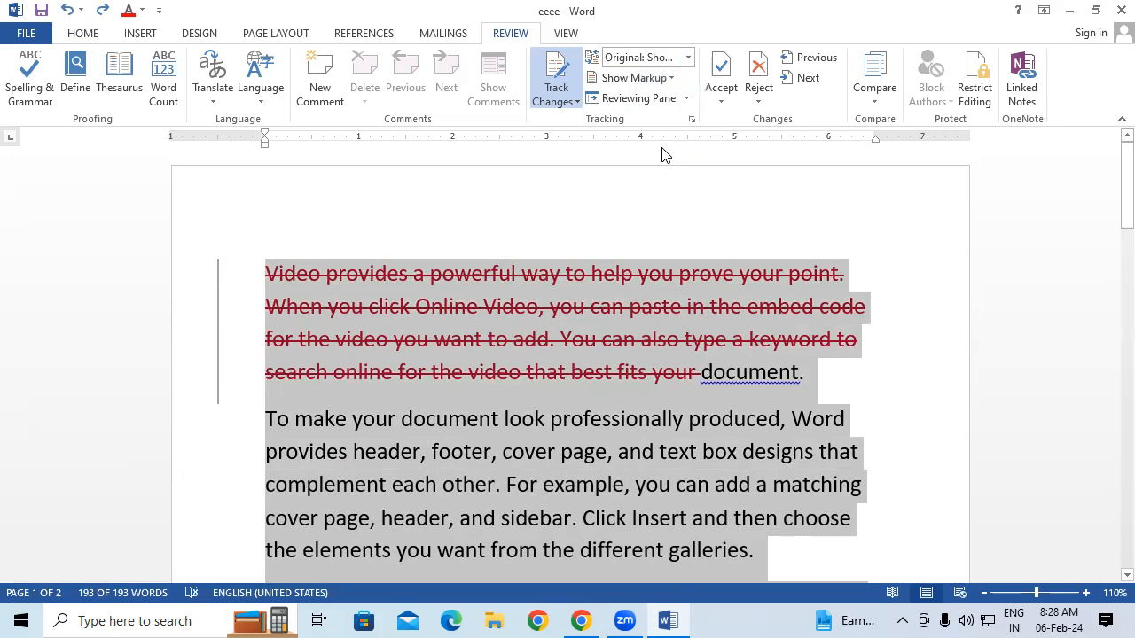
left_click(669, 79)
left_click(670, 79)
left_click(634, 277)
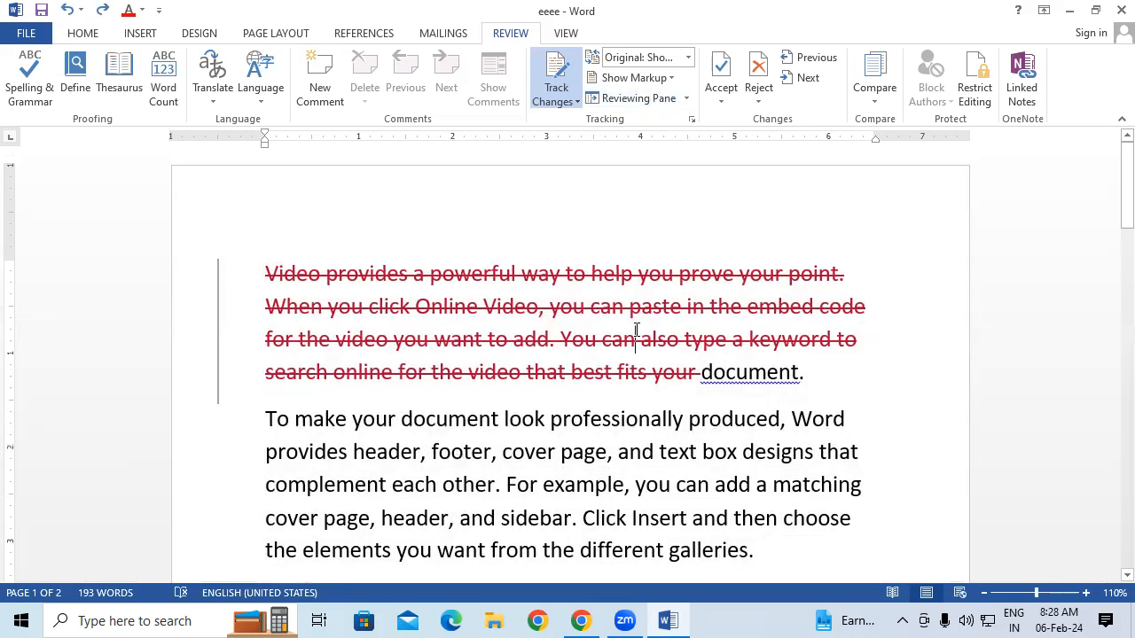
key("ctrl+z")
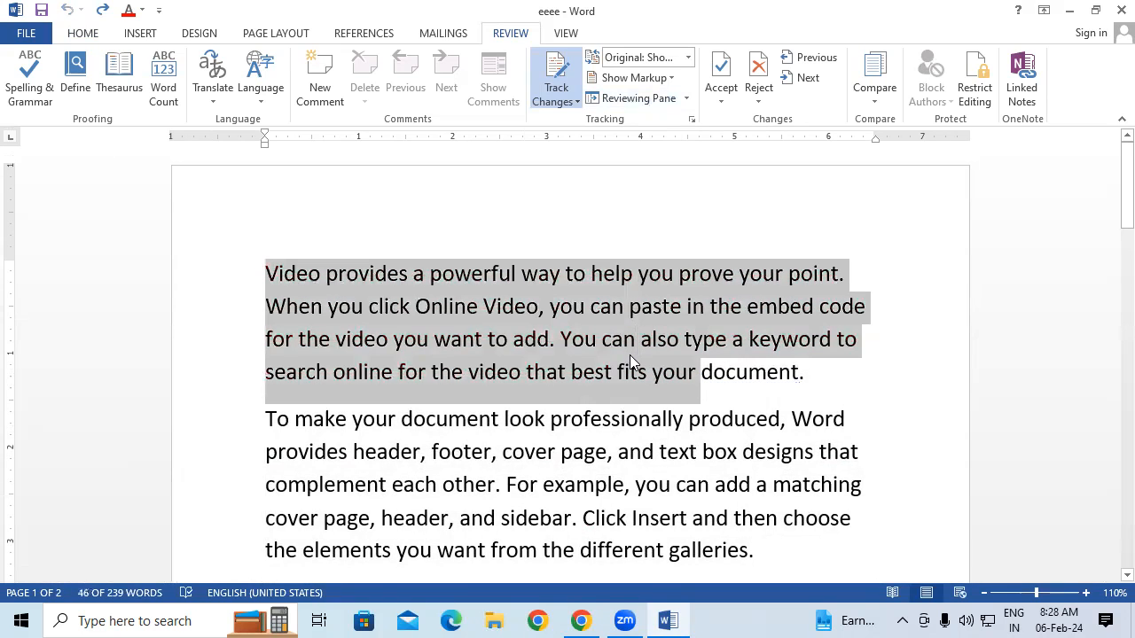
left_click(629, 355)
Switch the review display to All Markup, then to Simple Markup
scroll(510, 357, "down", 1)
scroll(510, 357, "down", 2)
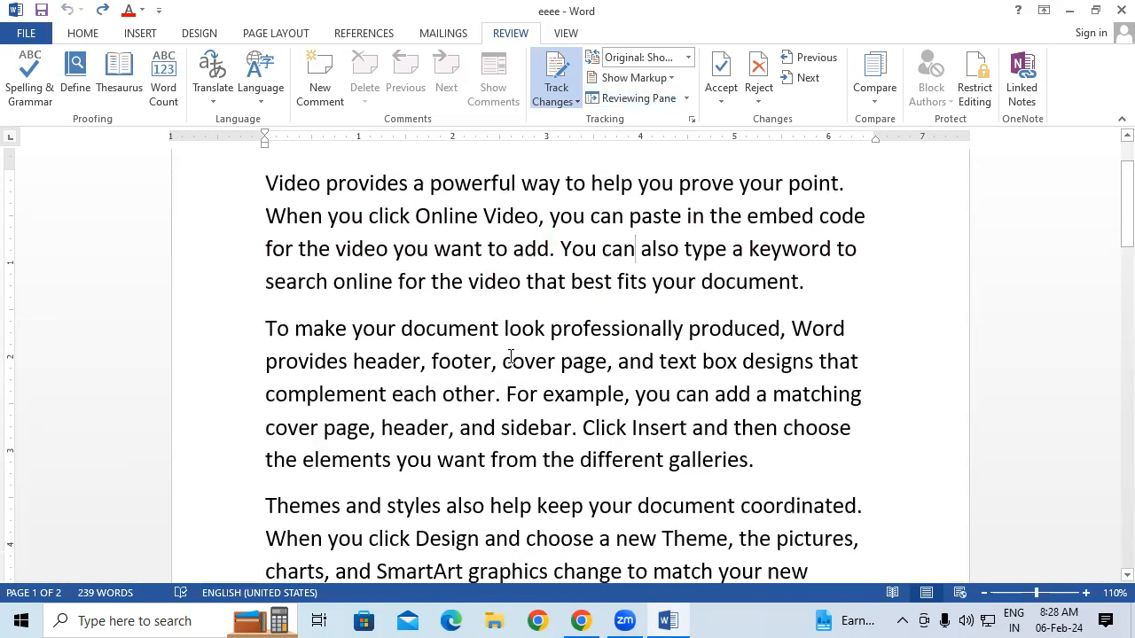
scroll(510, 357, "up", 1)
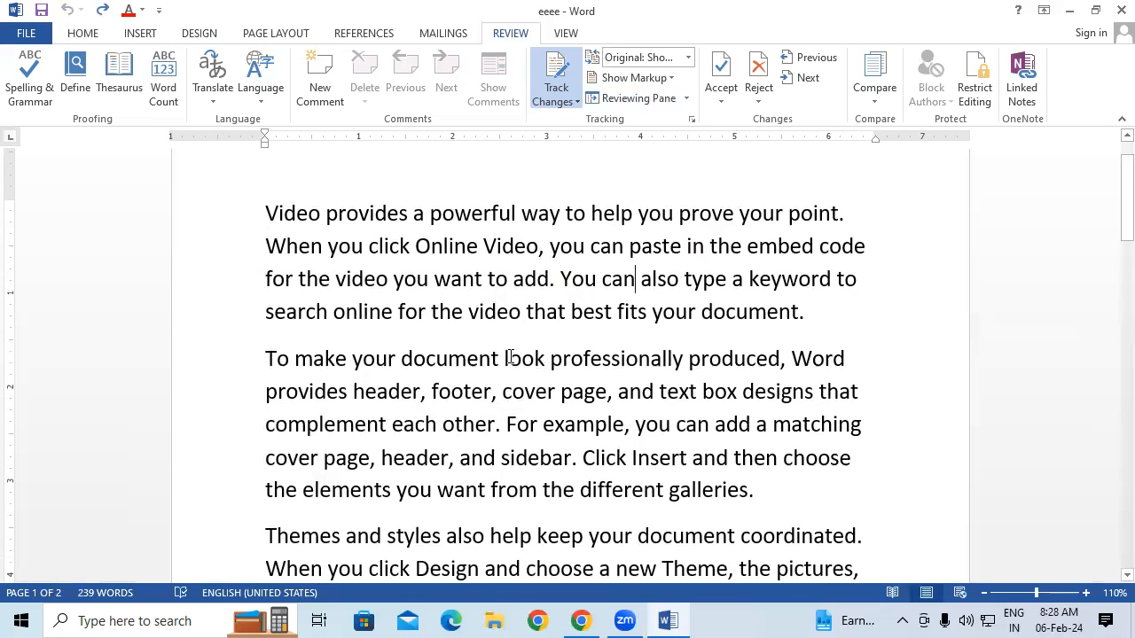
left_click(688, 57)
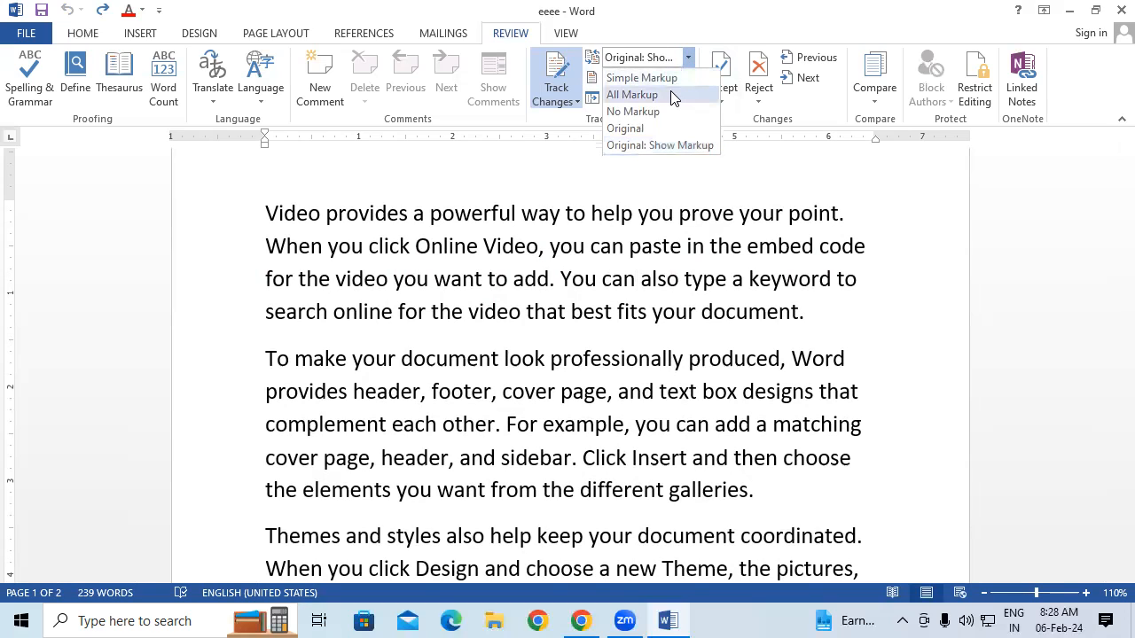
left_click(670, 93)
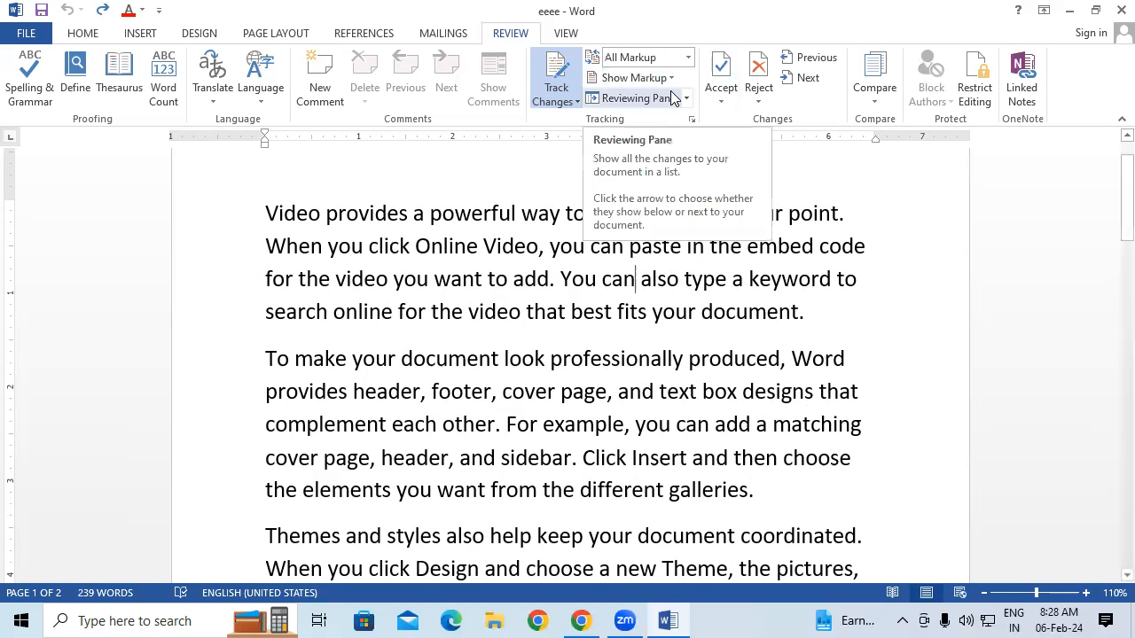
left_click(688, 57)
left_click(644, 303)
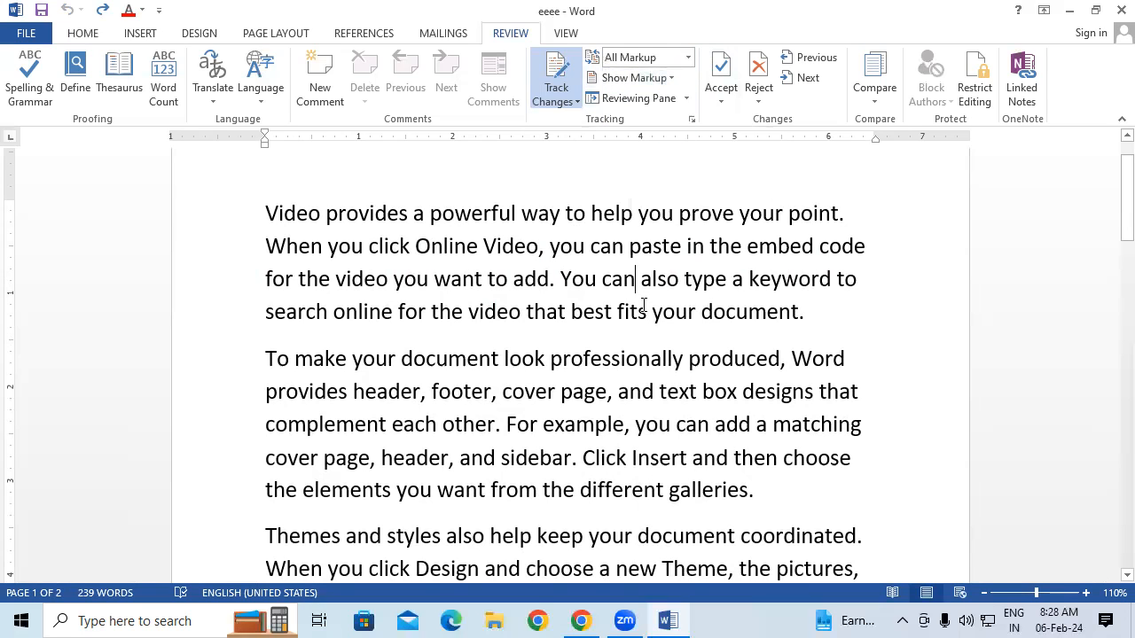
key("ctrl+a")
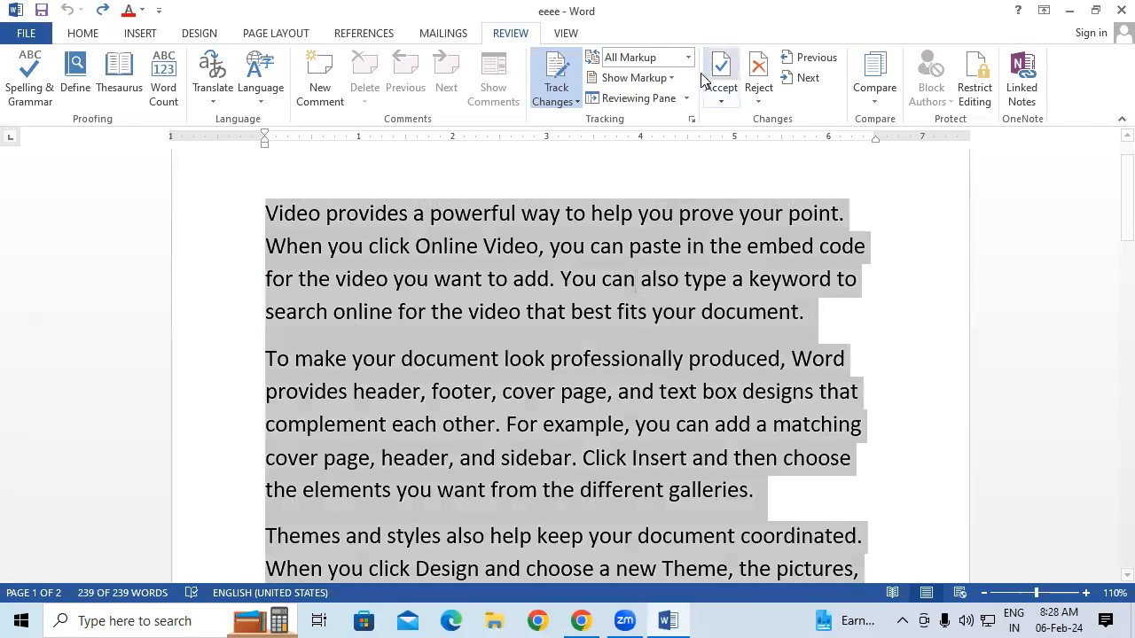
left_click(687, 57)
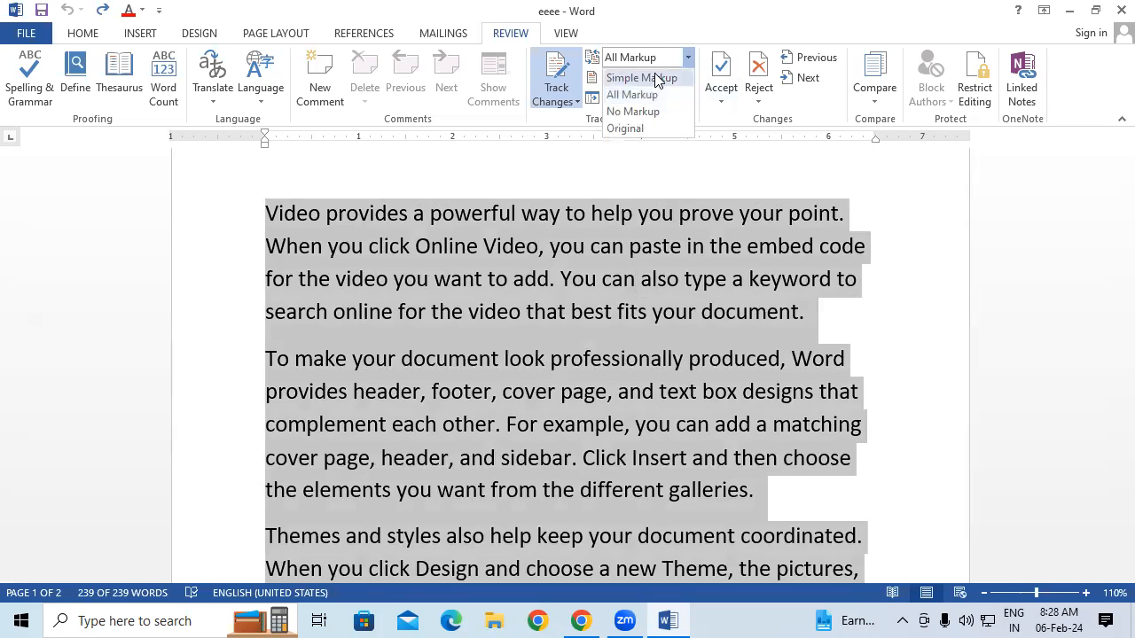
left_click(656, 78)
left_click(589, 378)
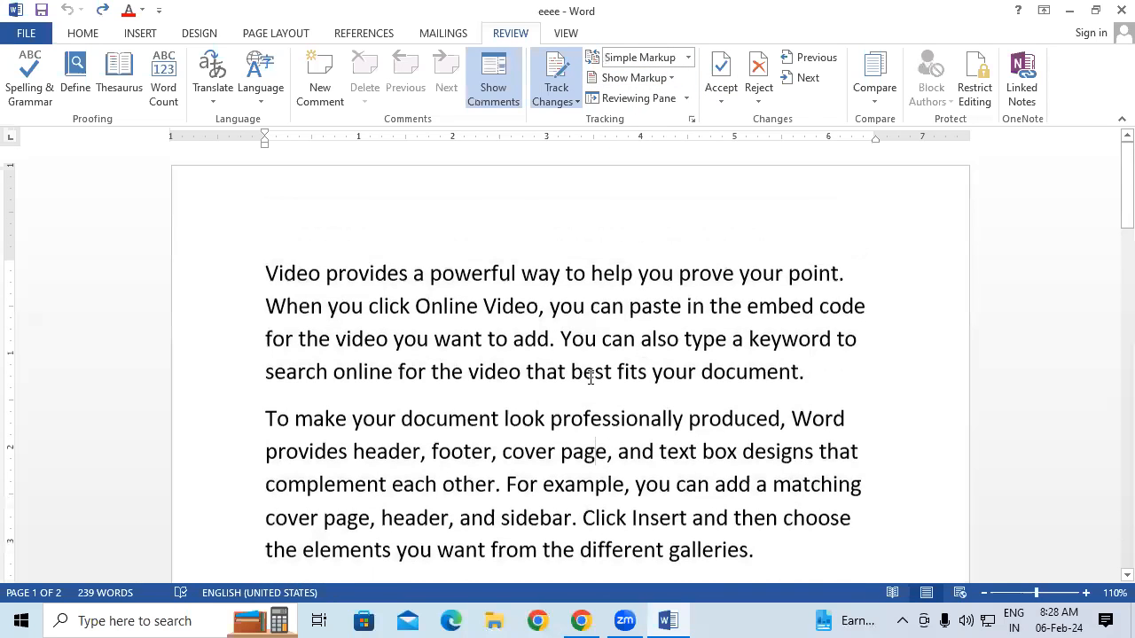
Switch to No Markup, then close Word without saving changes
left_click(500, 92)
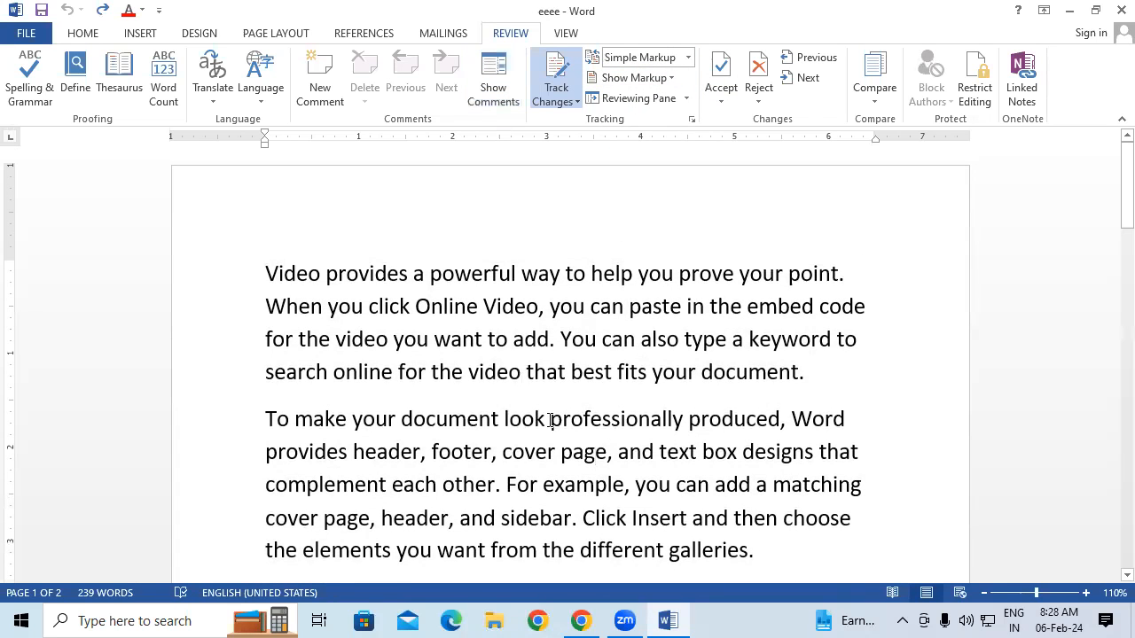
key("ctrl+a")
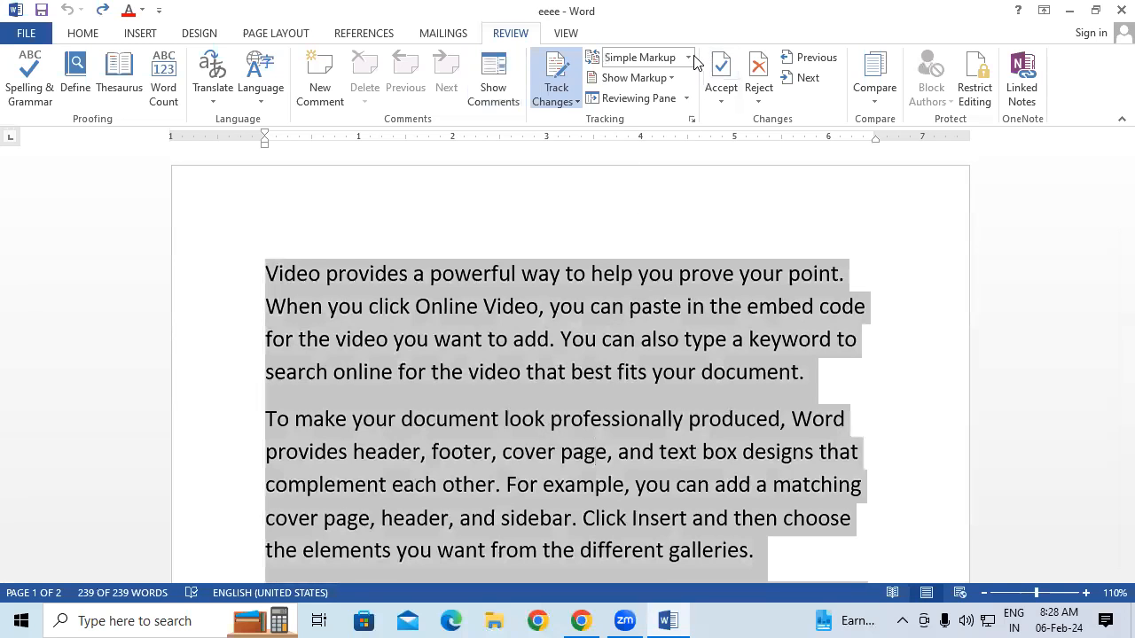
left_click(687, 58)
left_click(665, 113)
left_click(625, 372)
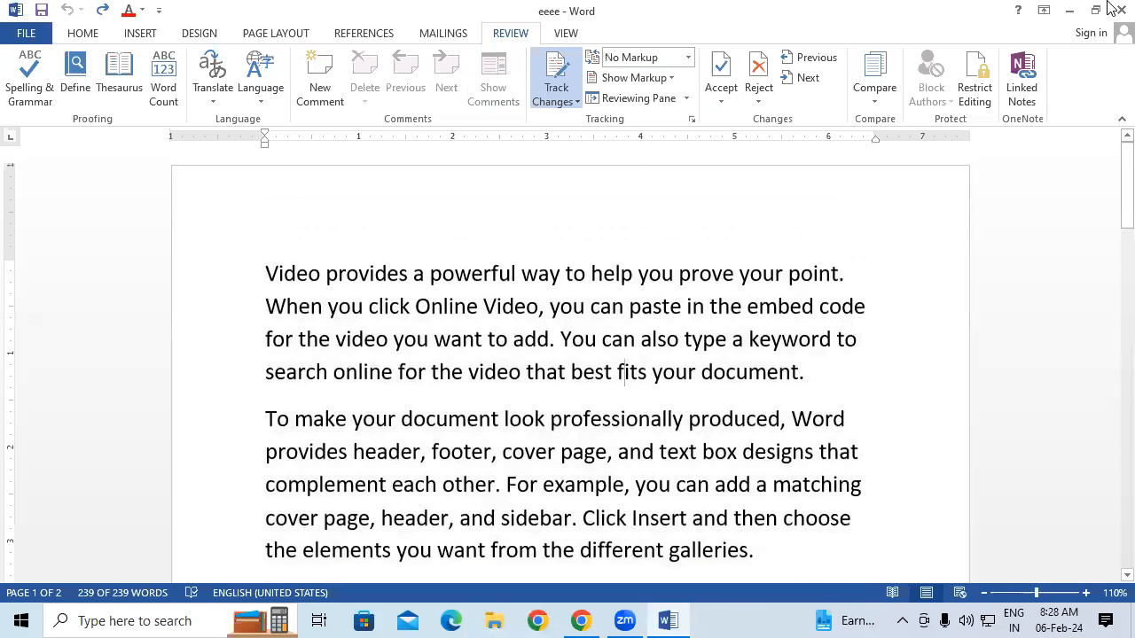
key("alt+F4")
left_click(565, 344)
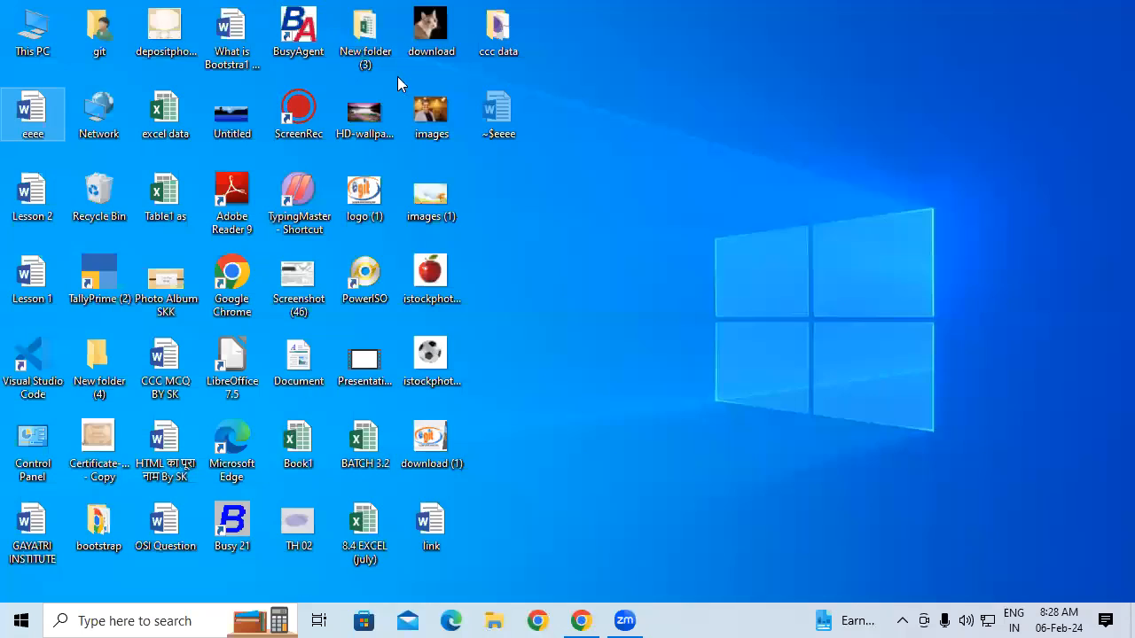
Reopen eeee and cycle Display for Review through All Markup, No Markup and Original
double_click(22, 108)
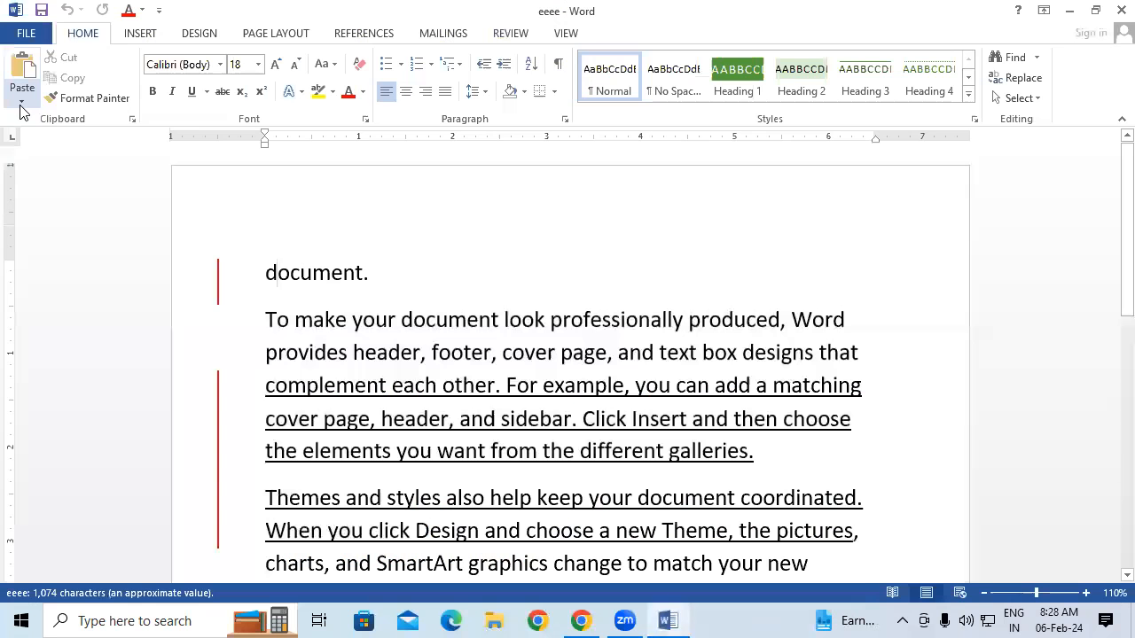
left_click(511, 33)
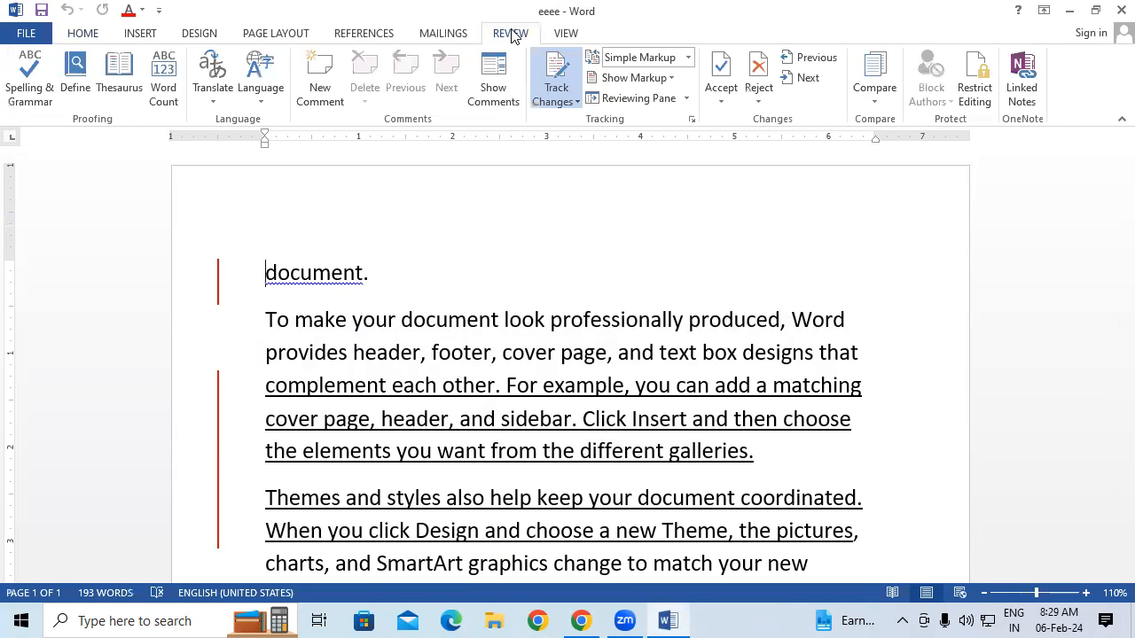
left_click(687, 57)
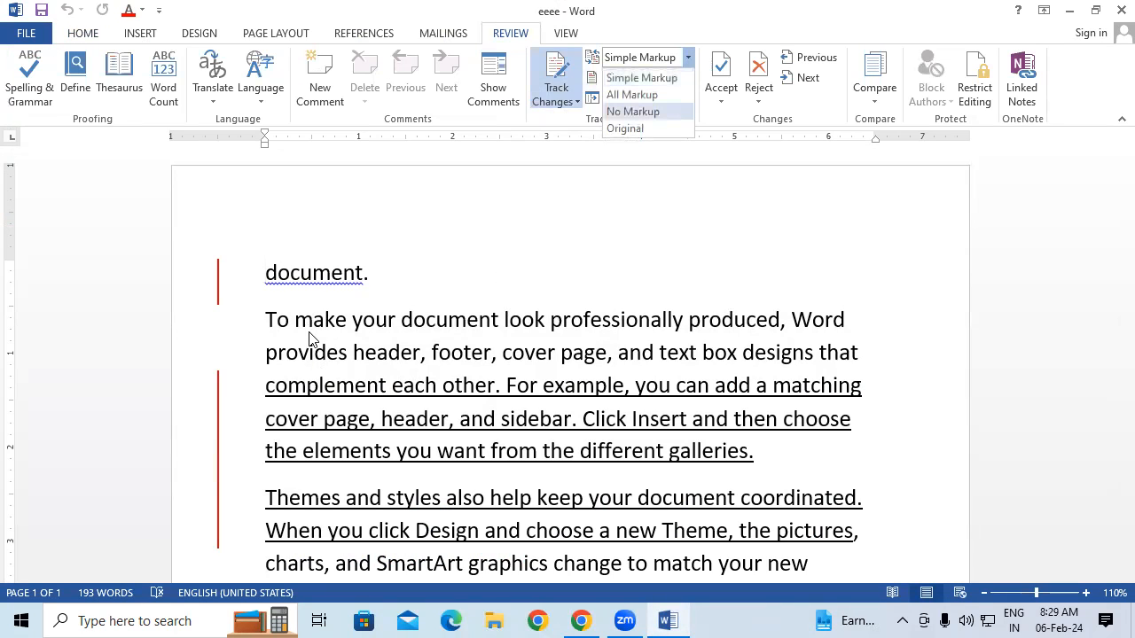
left_click(648, 95)
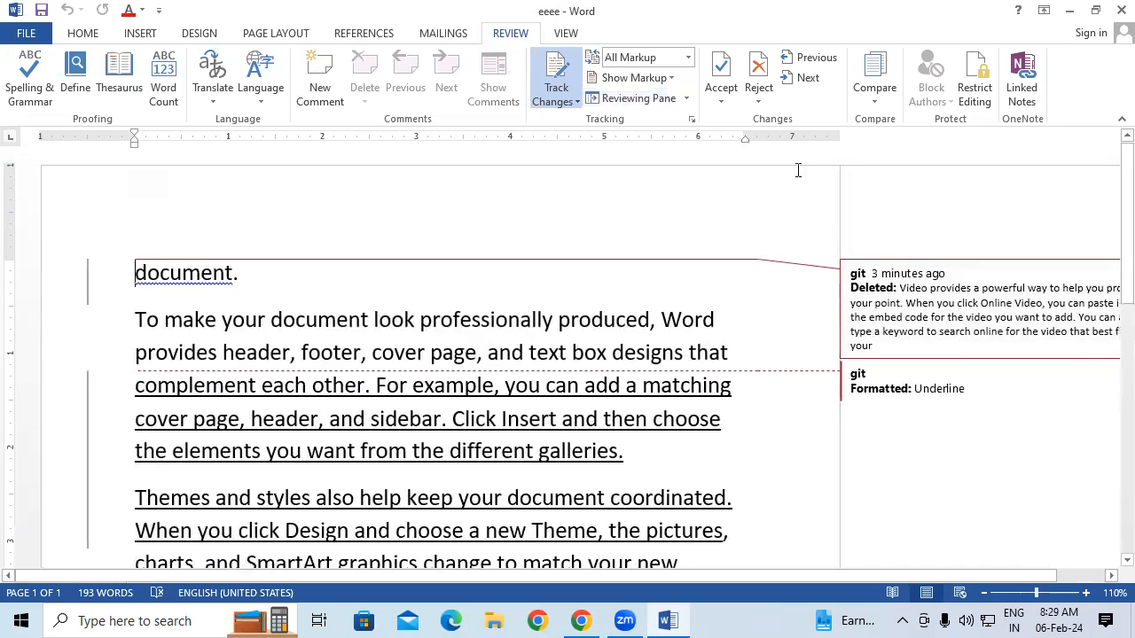
left_click(689, 58)
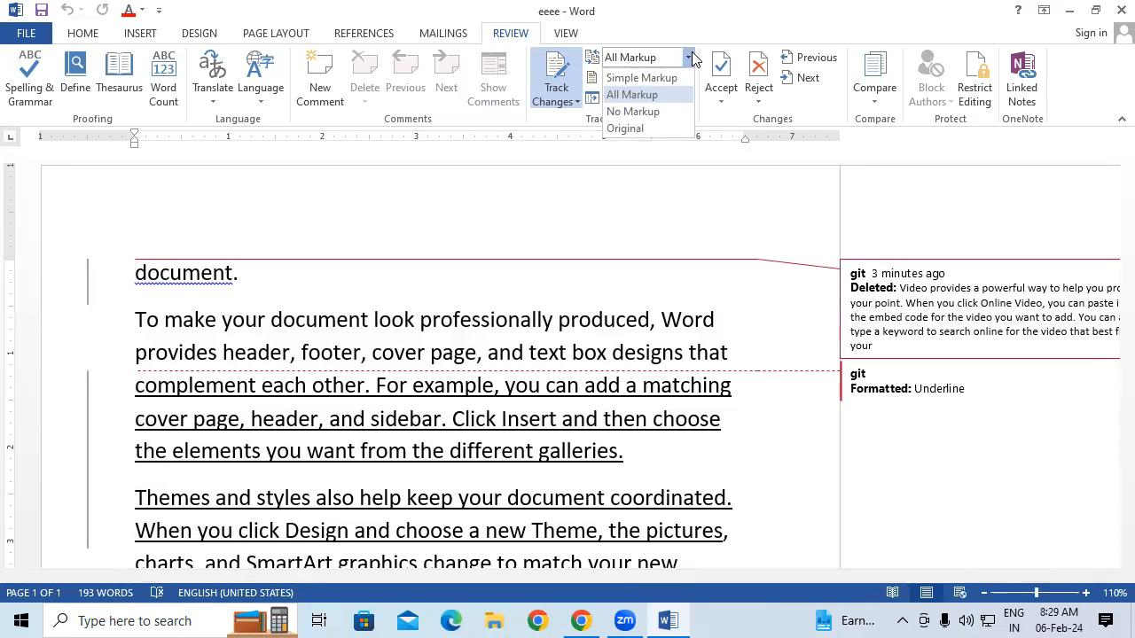
left_click(670, 111)
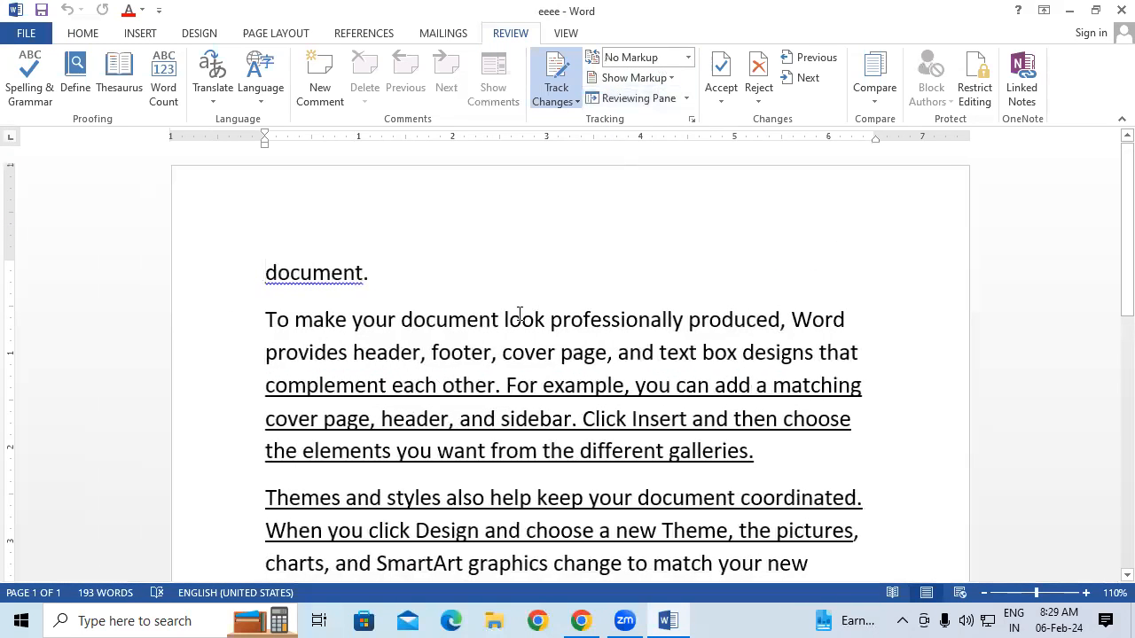
left_click(686, 58)
left_click(654, 126)
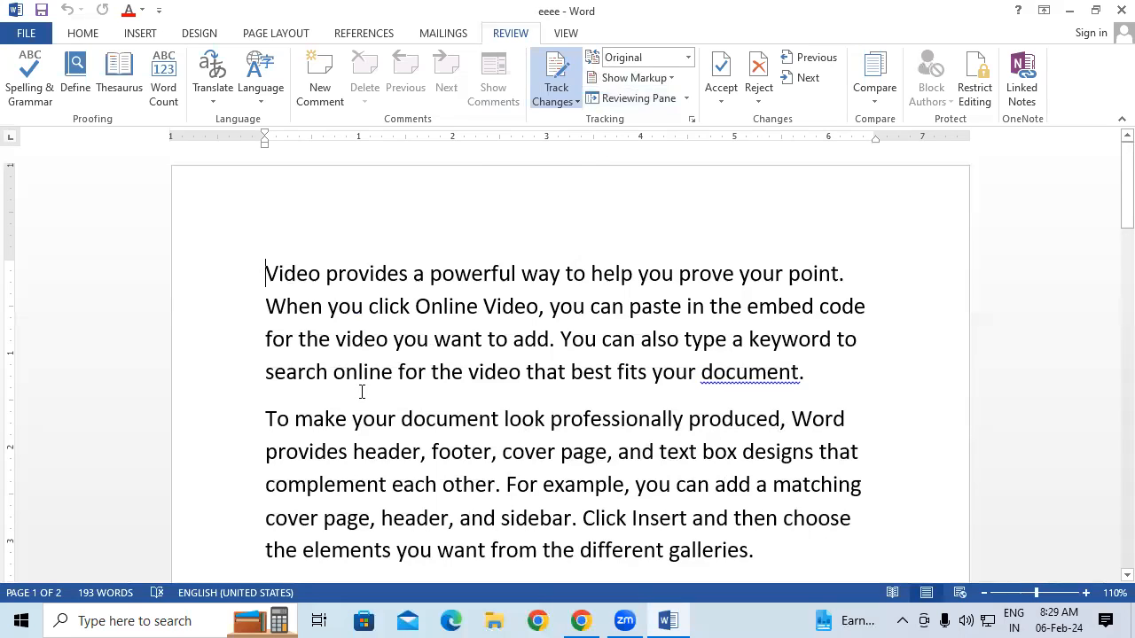
Lock Tracking with a password, entered and confirmed in the Lock Tracking dialog
left_click(557, 100)
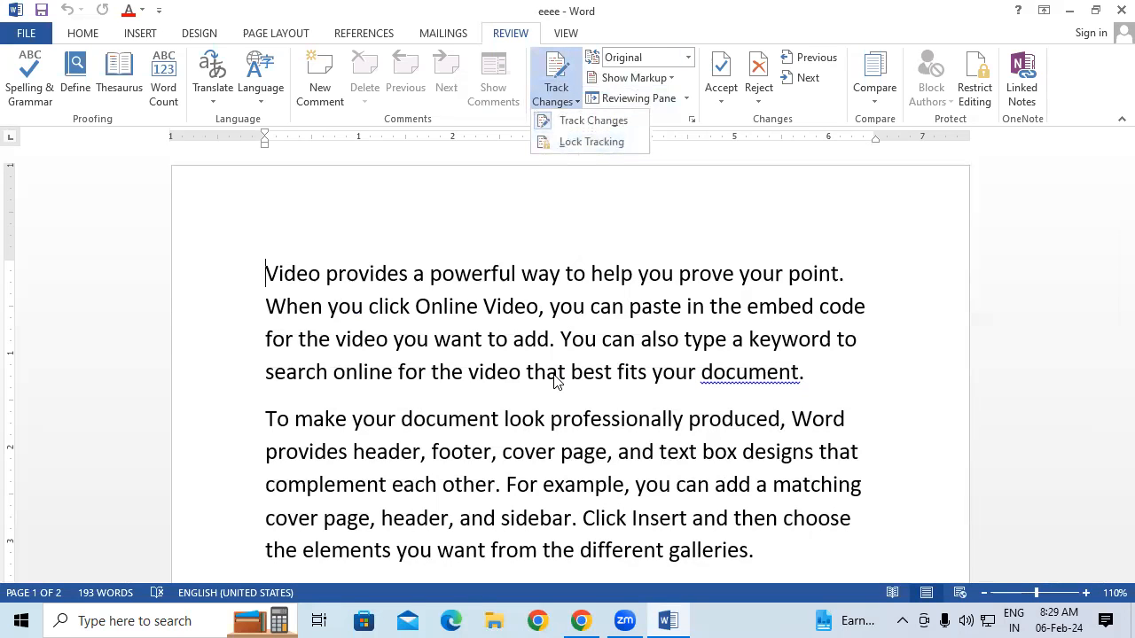
left_click(601, 147)
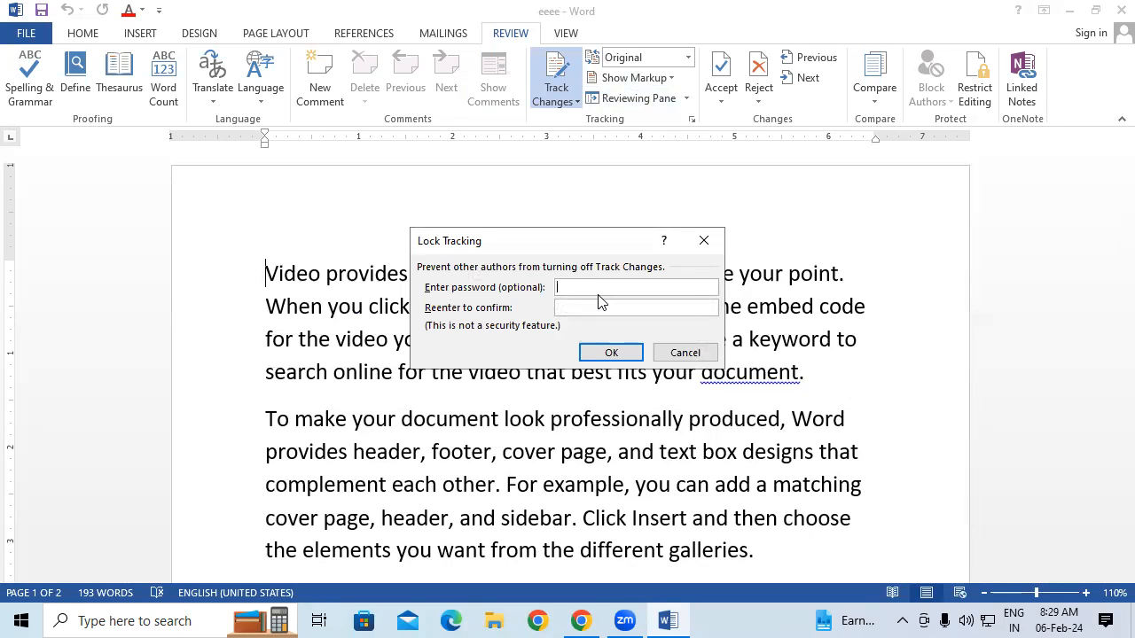
type("***")
left_click(586, 310)
type("***")
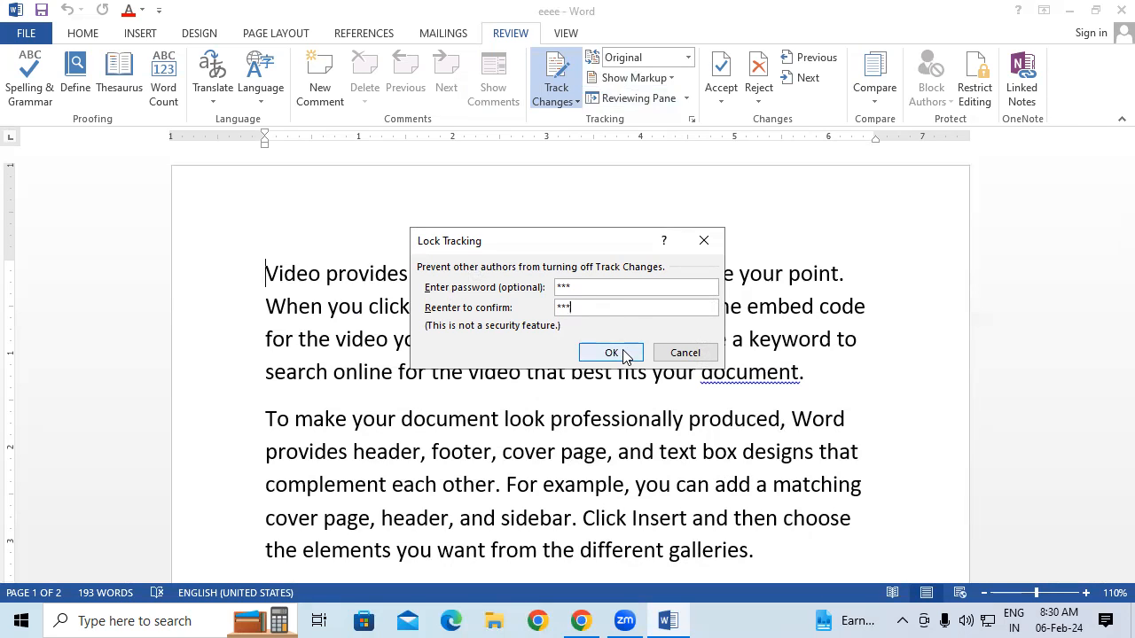
left_click(610, 353)
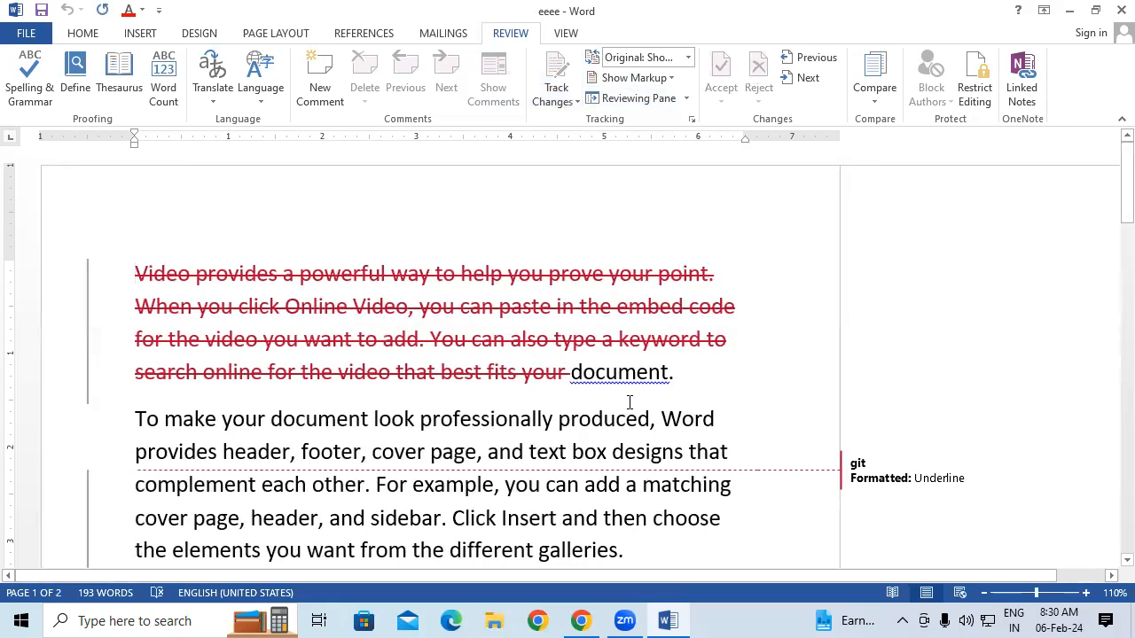
Make 'document look' bold as a tracked change and unlock tracking with its password
left_click_drag(346, 423, 410, 430)
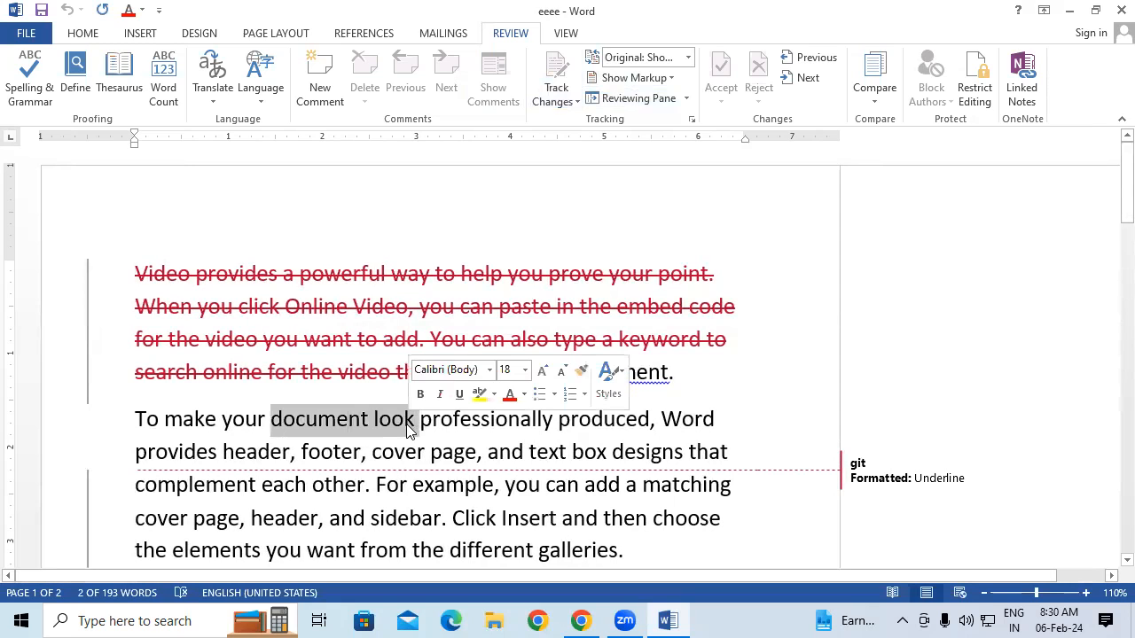
key("ctrl+b")
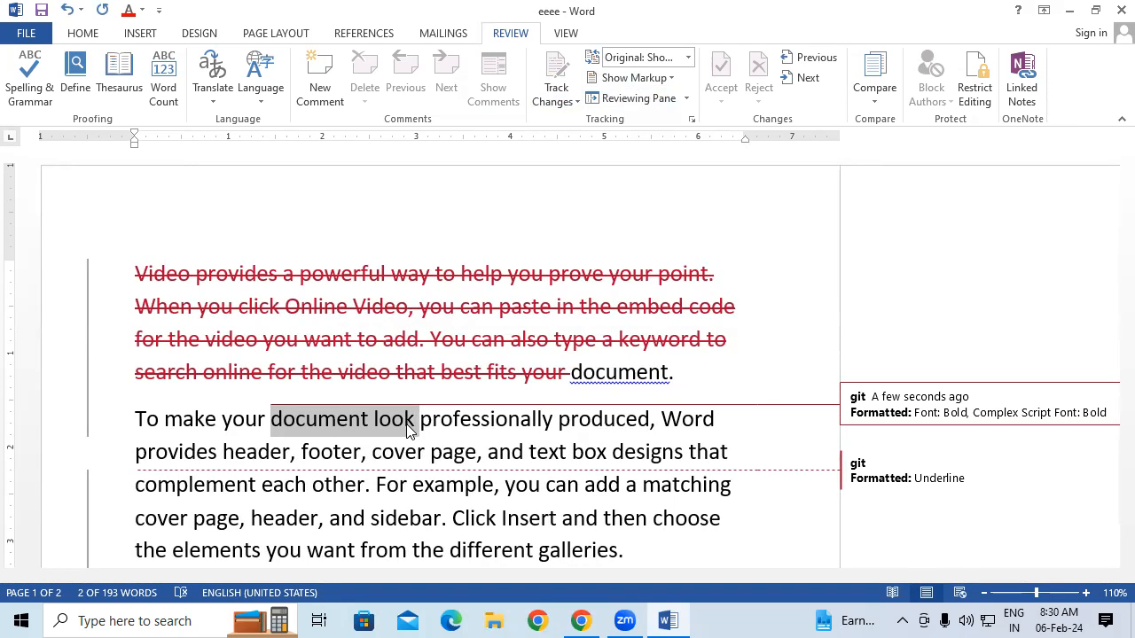
left_click(557, 99)
left_click(584, 141)
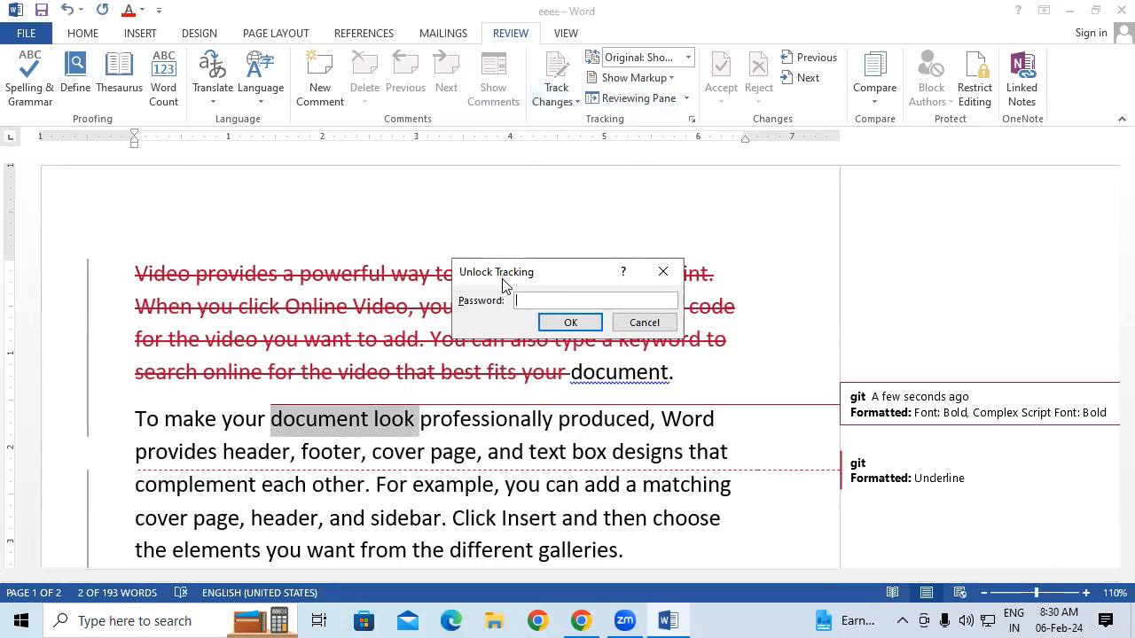
type("123")
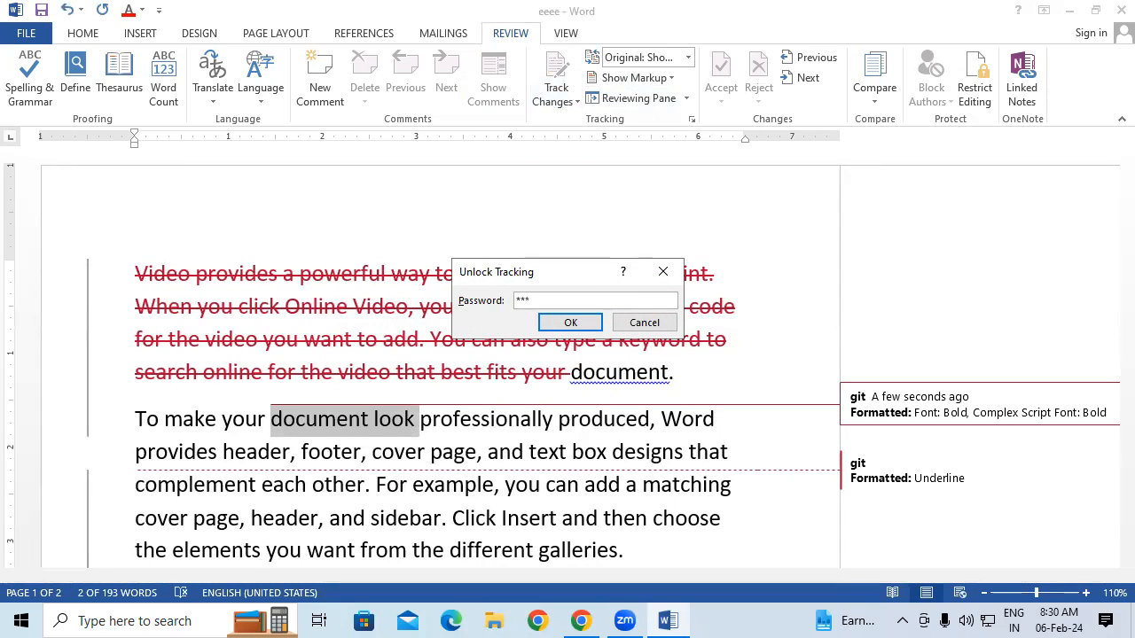
left_click(571, 323)
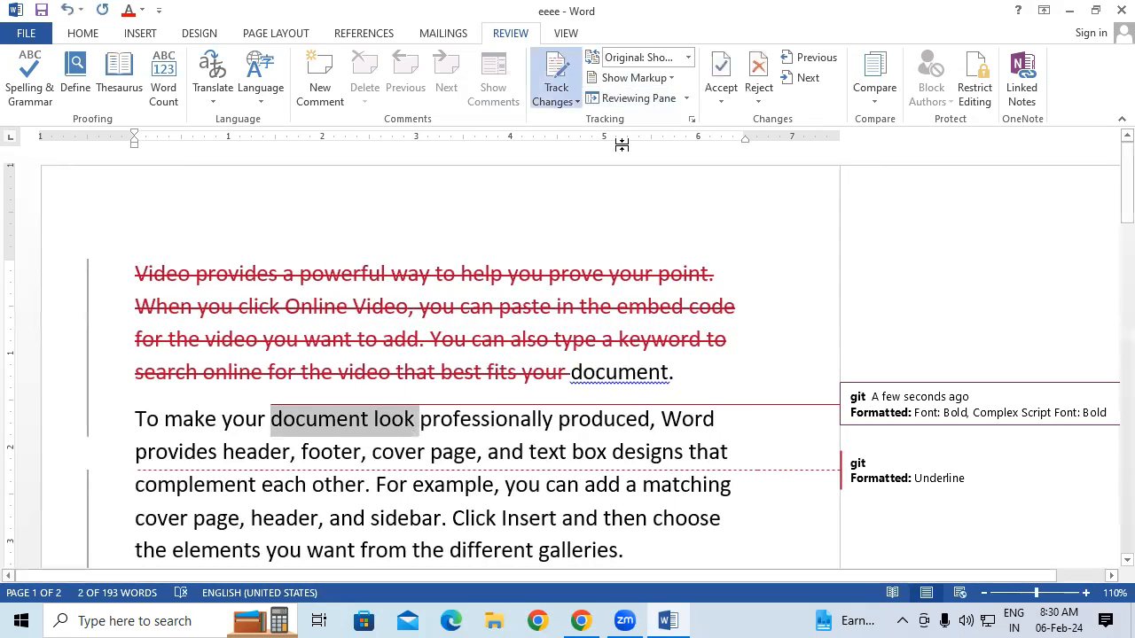
left_click(687, 56)
Switch the review display to No Markup, then to Original
left_click(656, 113)
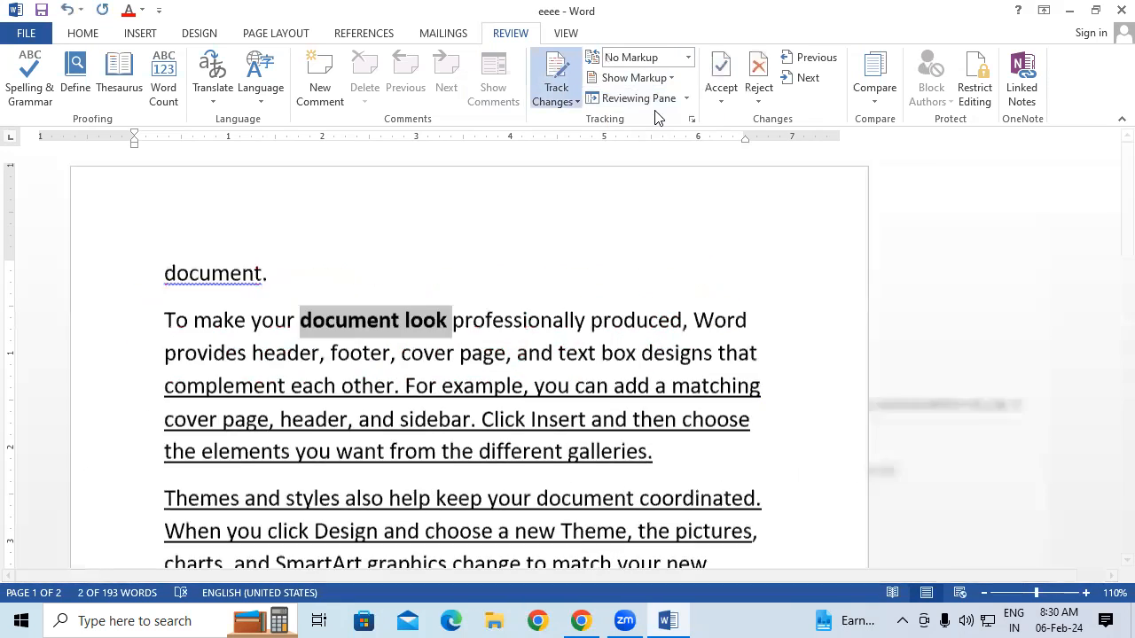
left_click(688, 57)
left_click(659, 110)
left_click(691, 57)
left_click(657, 129)
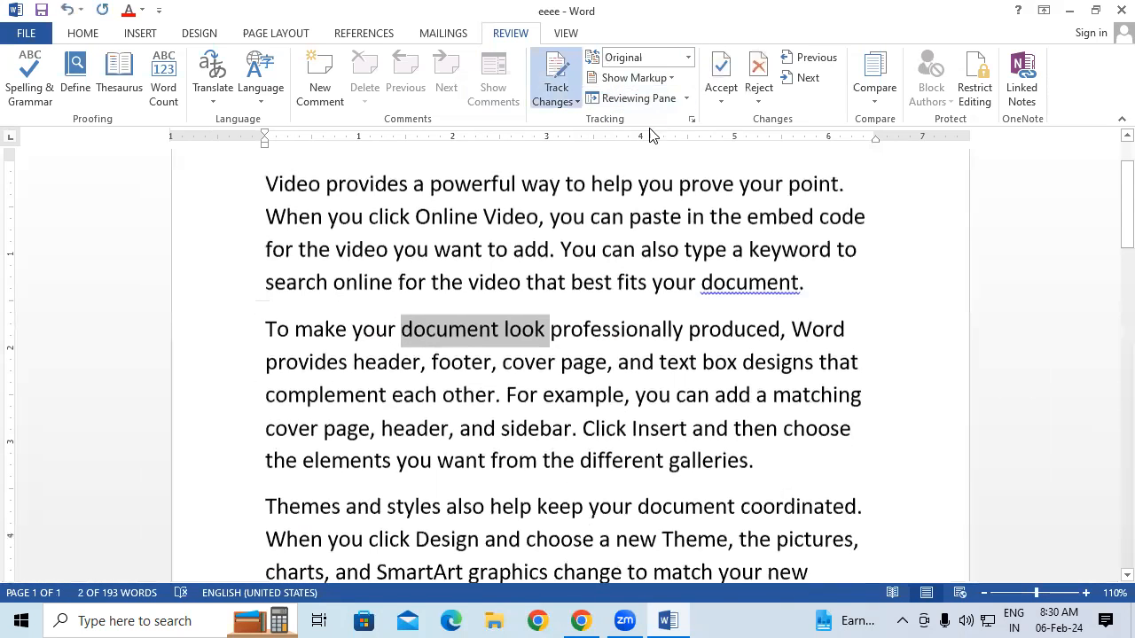
scroll(684, 332, "up", 1)
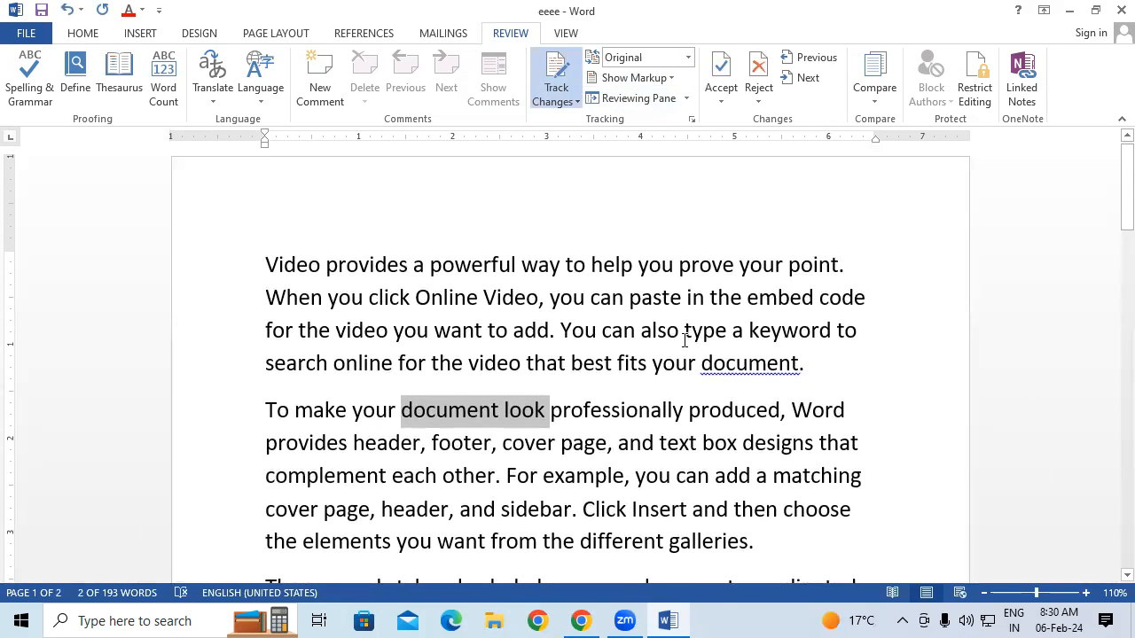
Show All Markup with deletions inline and only comments and formatting in balloons
left_click(687, 57)
left_click(667, 94)
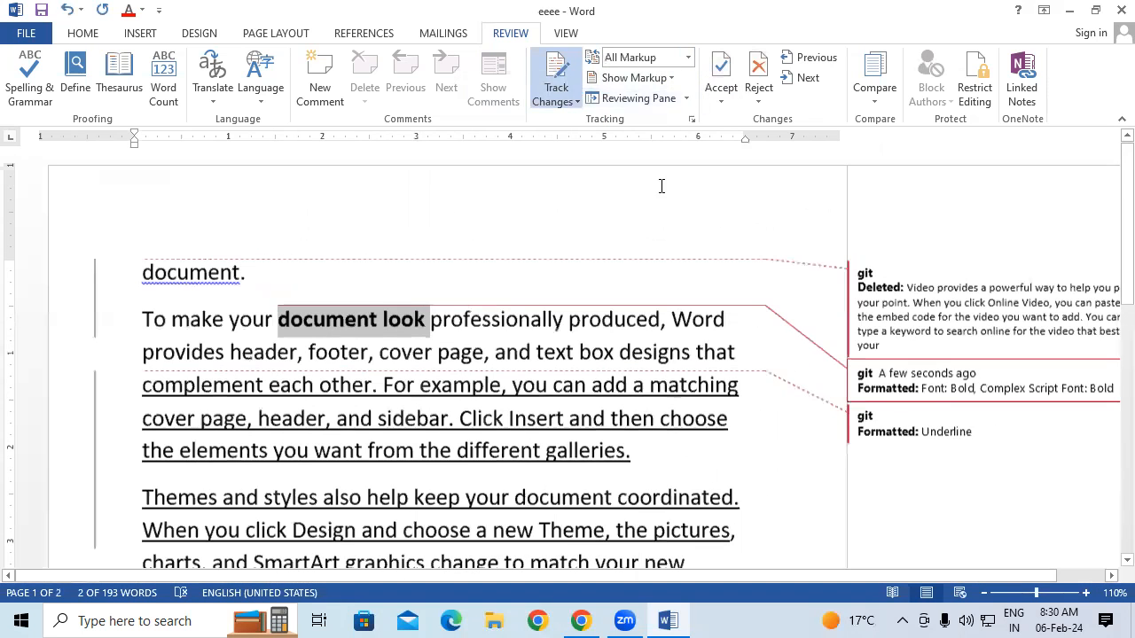
left_click(655, 80)
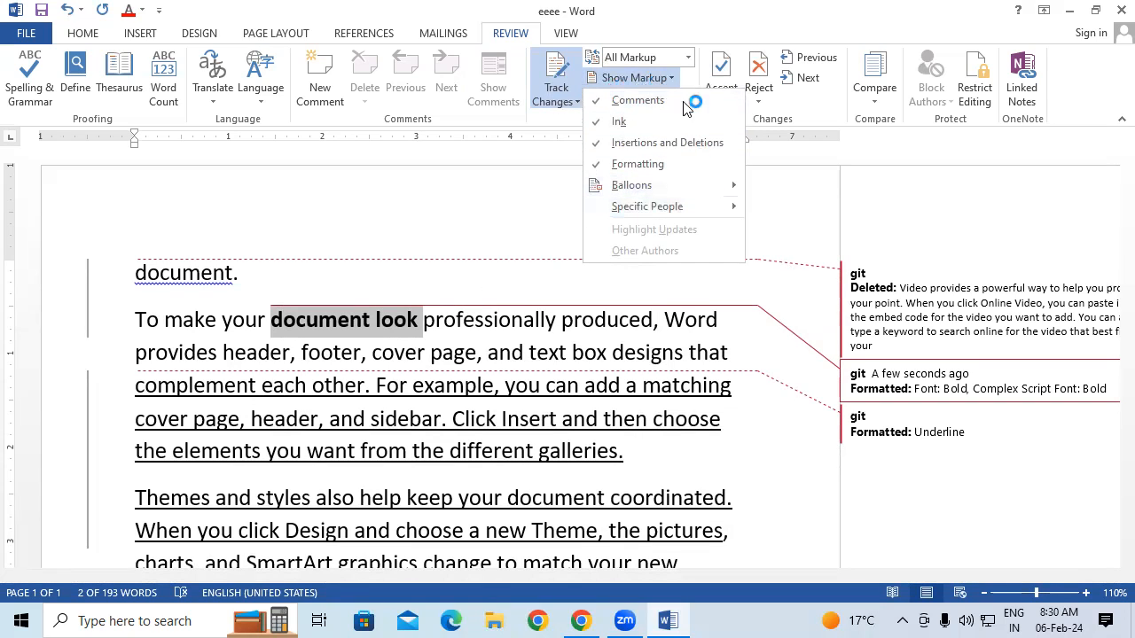
mouse_move(708, 193)
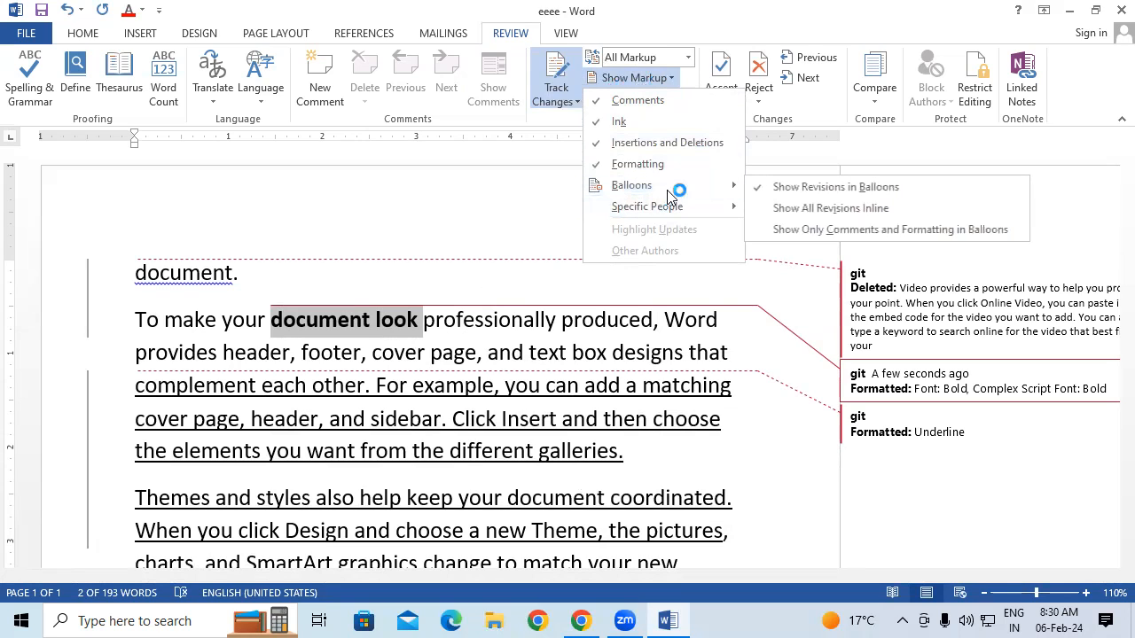
left_click(777, 209)
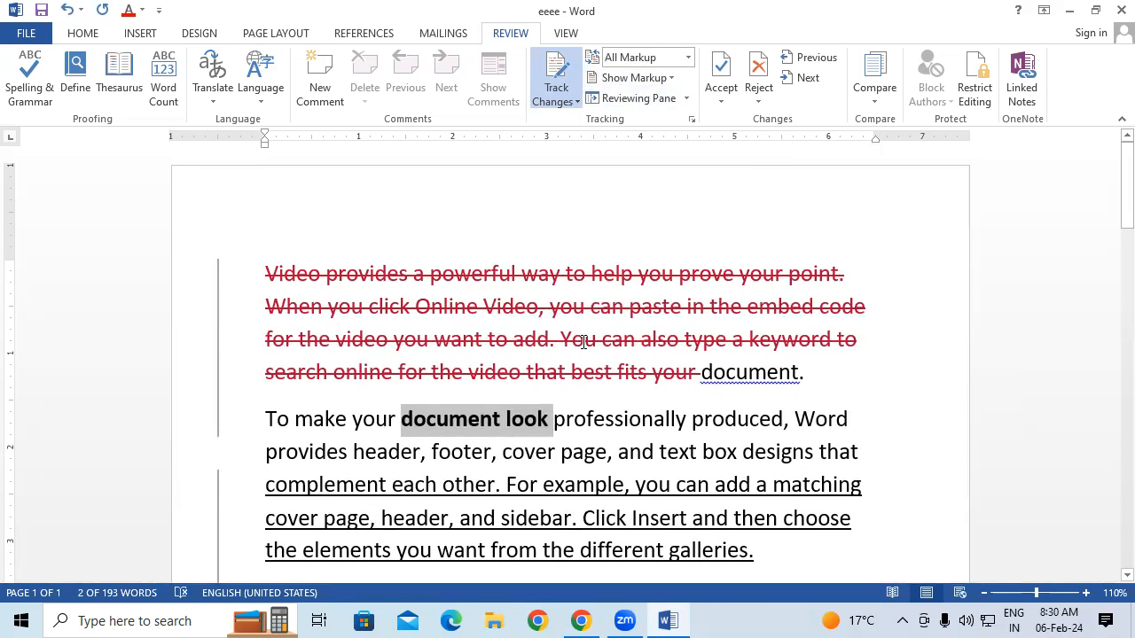
left_click(660, 78)
mouse_move(723, 181)
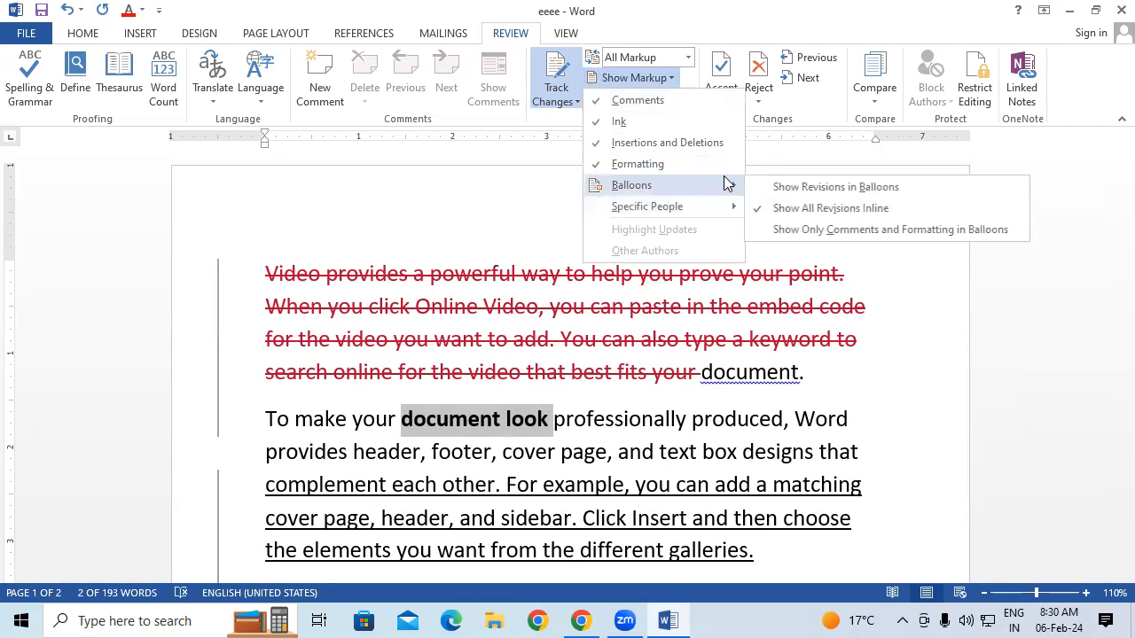
left_click(796, 229)
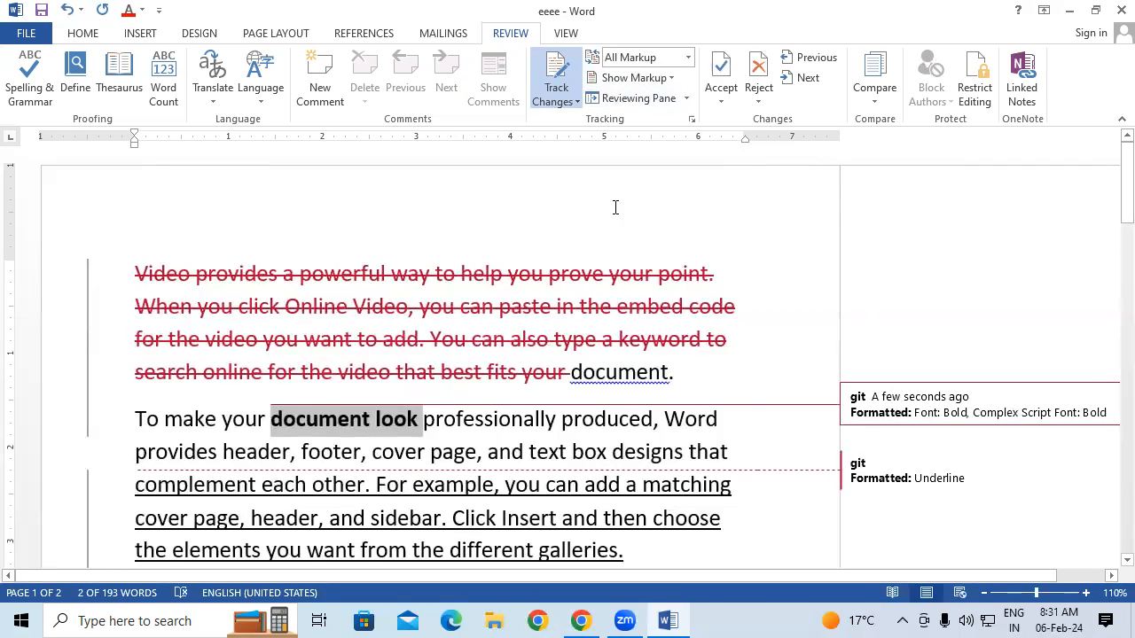
left_click(687, 99)
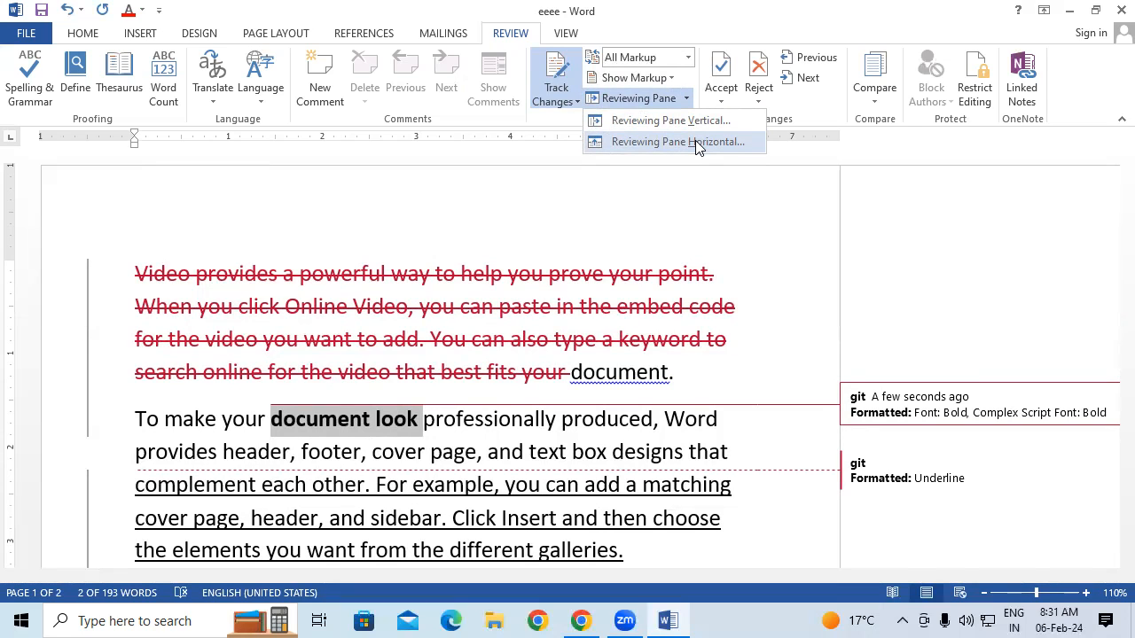
left_click(697, 119)
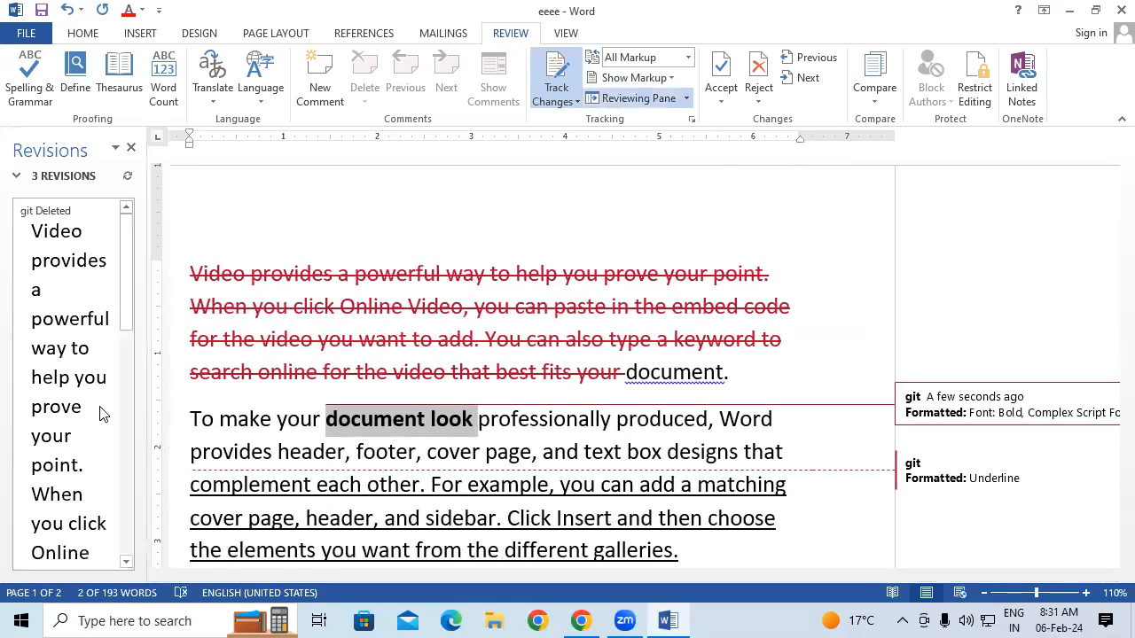
mouse_move(126, 307)
left_mouse_down()
mouse_move(130, 468)
mouse_move(118, 321)
left_mouse_up()
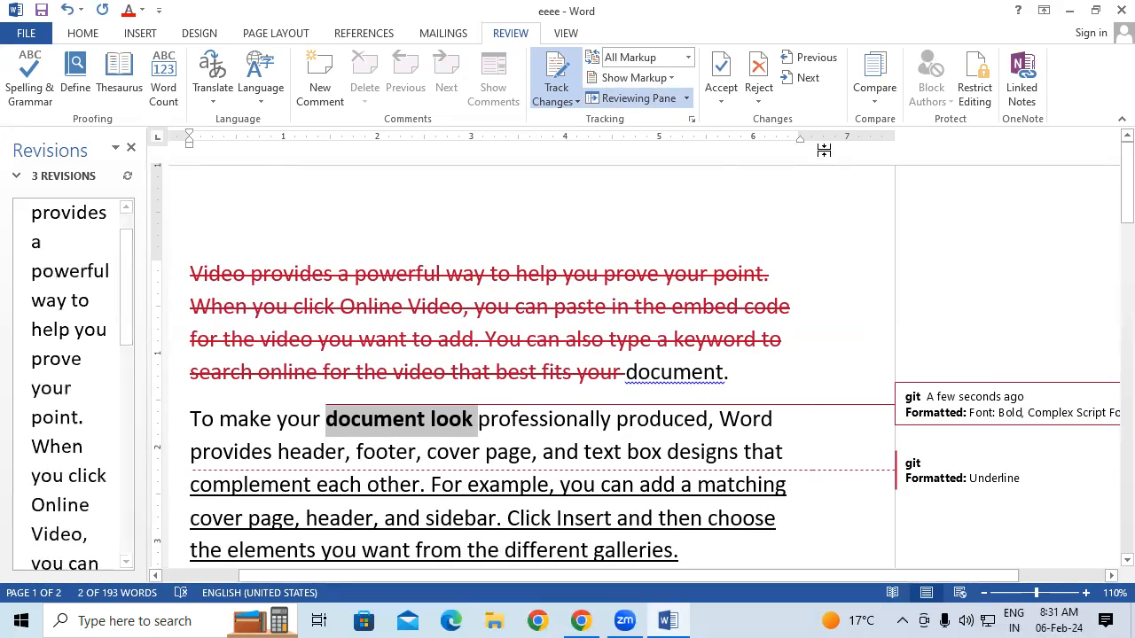
left_click(686, 98)
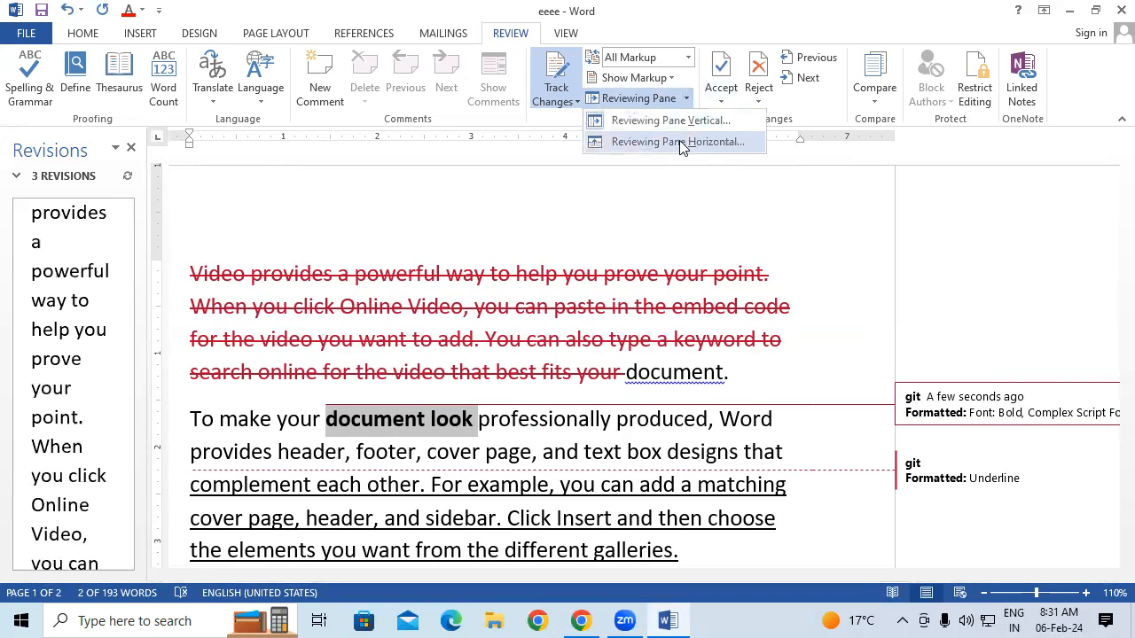
left_click(678, 140)
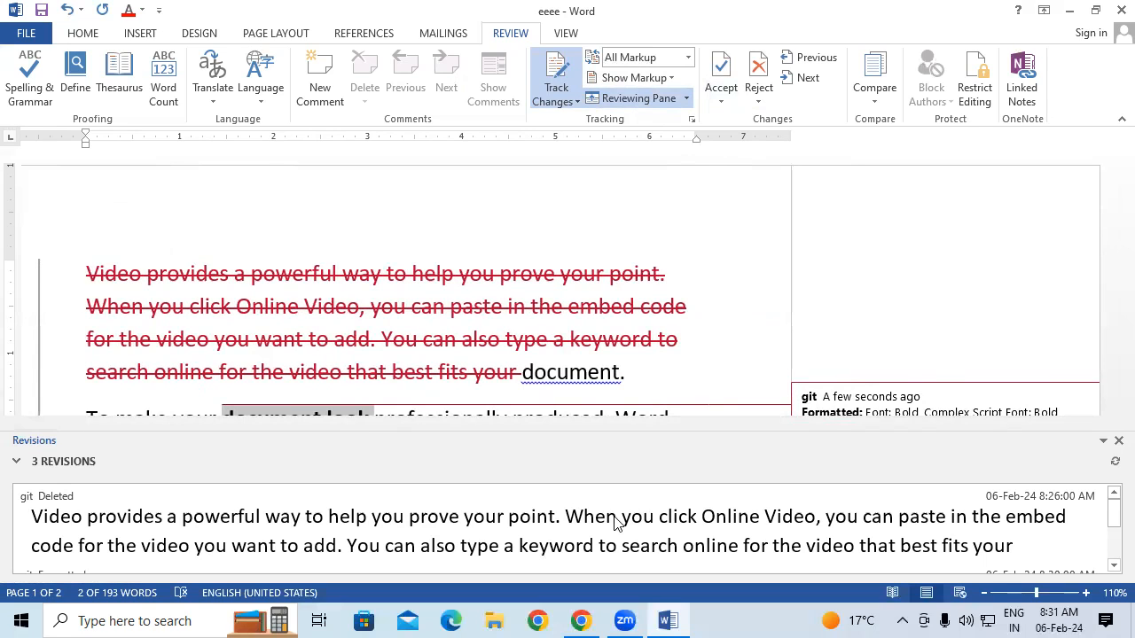
left_click(631, 98)
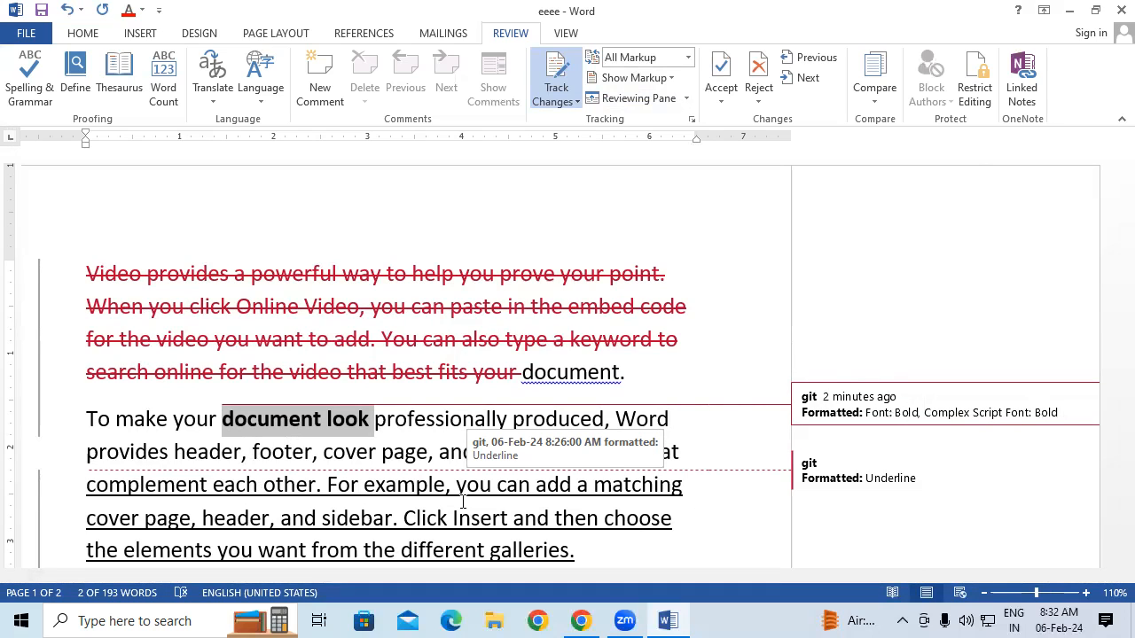
left_click(720, 69)
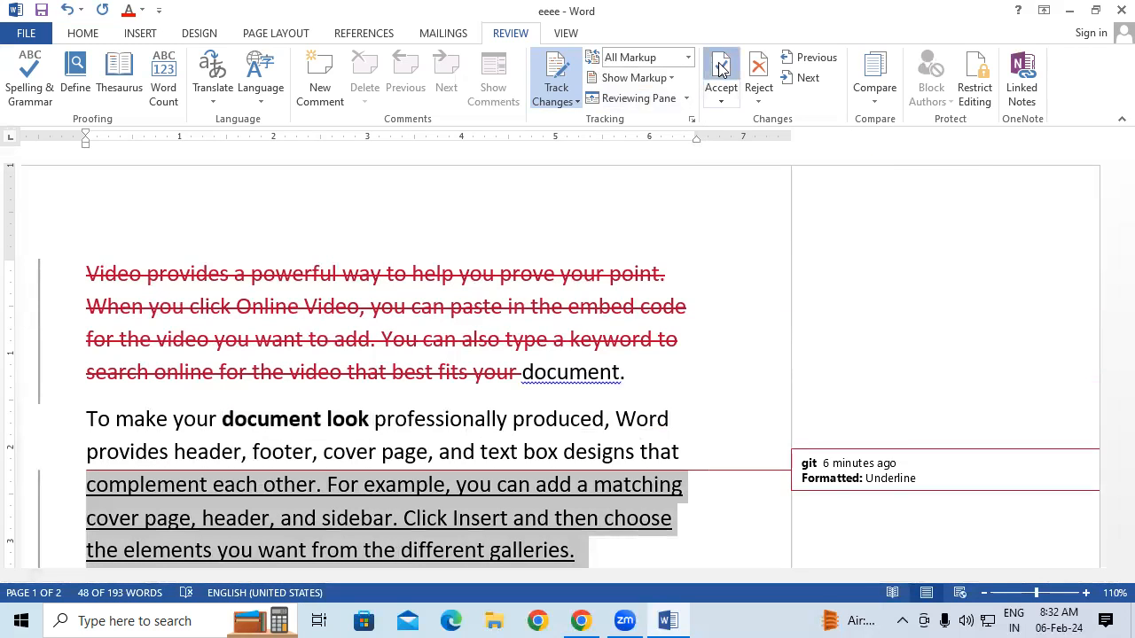
left_click(720, 69)
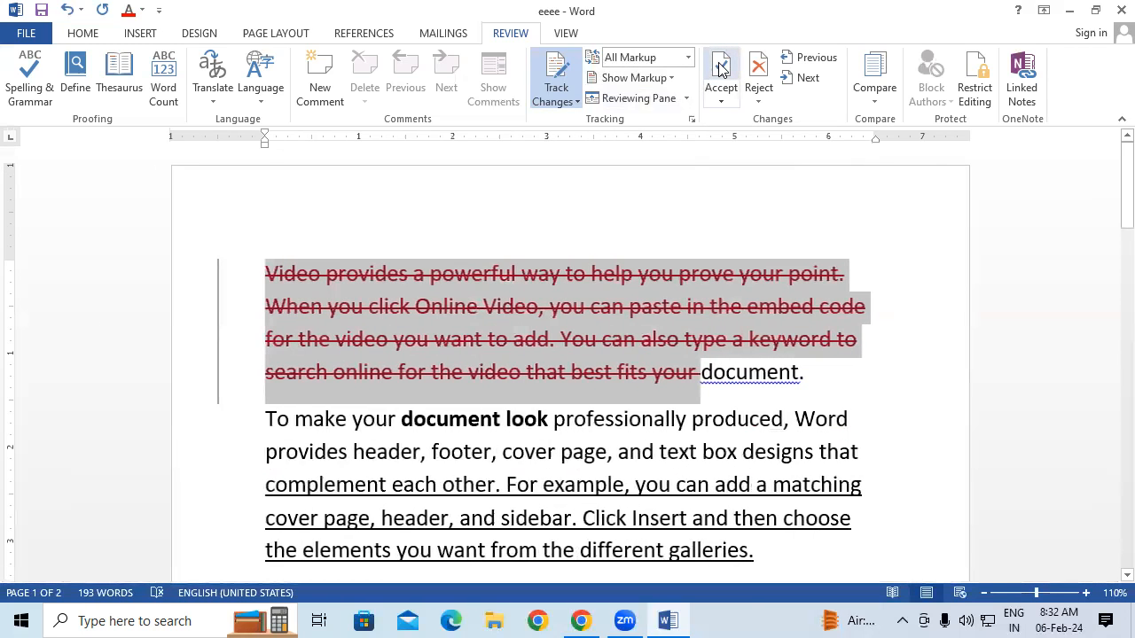
left_click(706, 490)
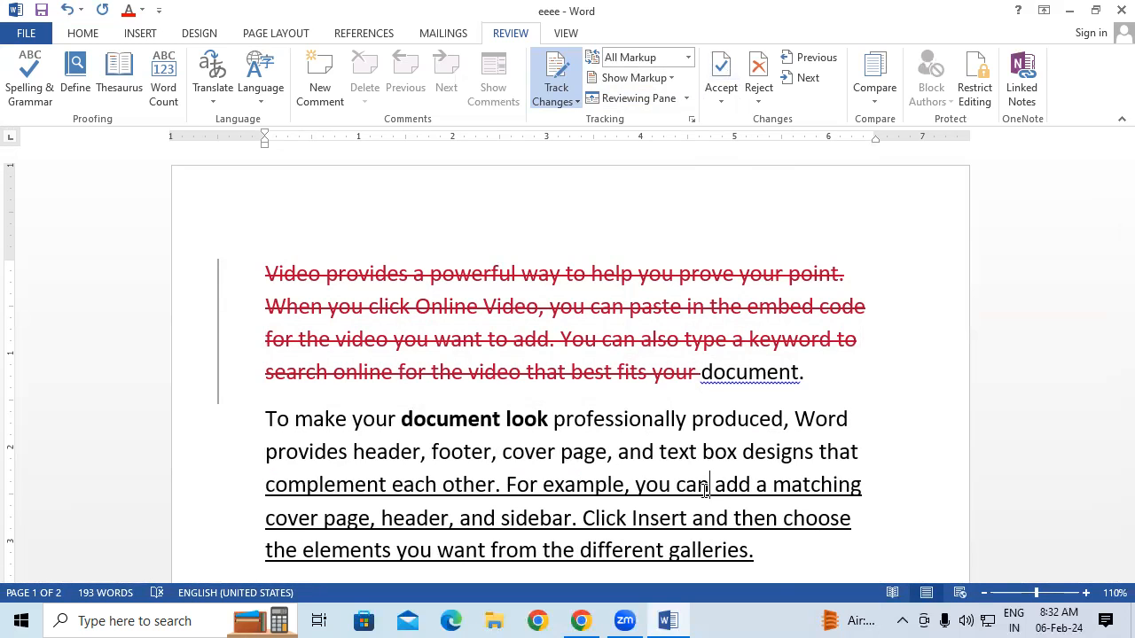
key("ctrl+z")
key("ctrl+z")
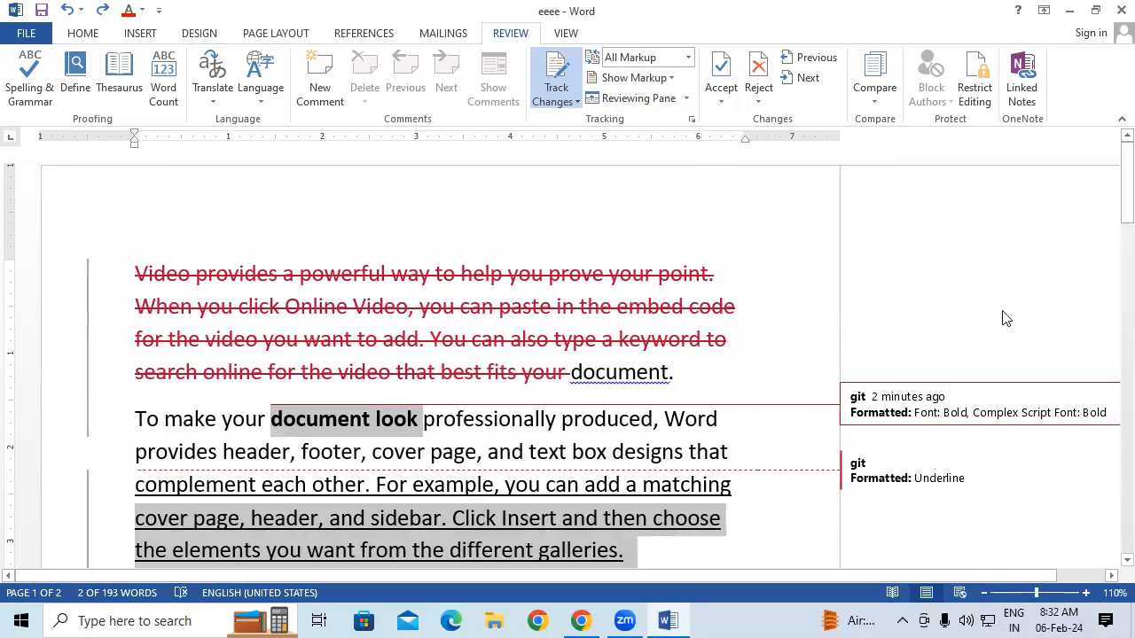
left_click(744, 105)
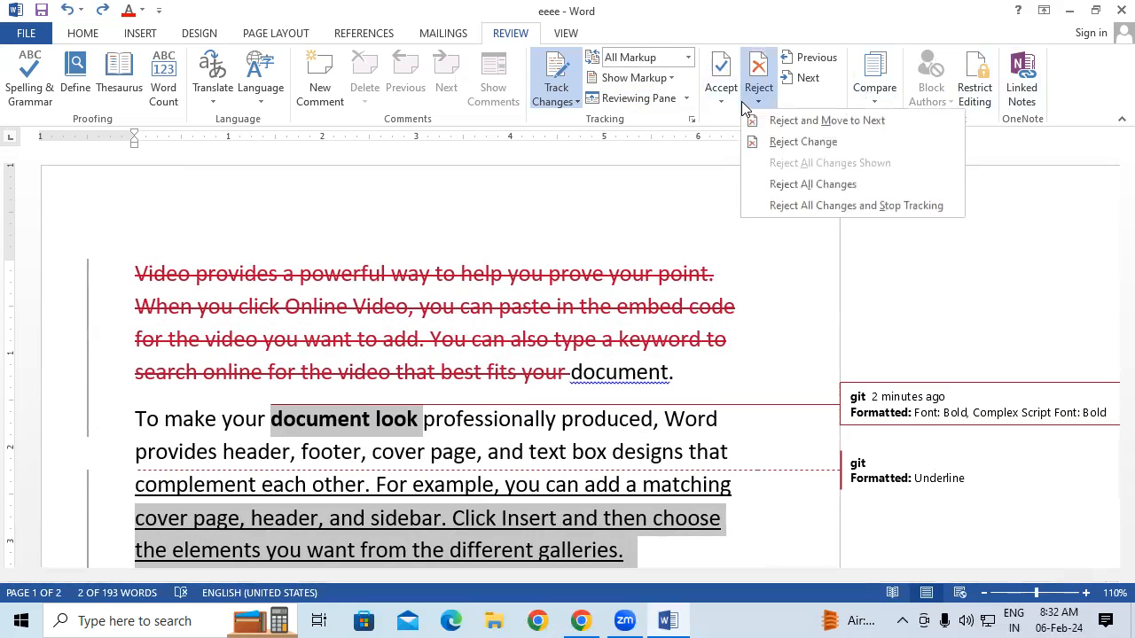
left_click(782, 186)
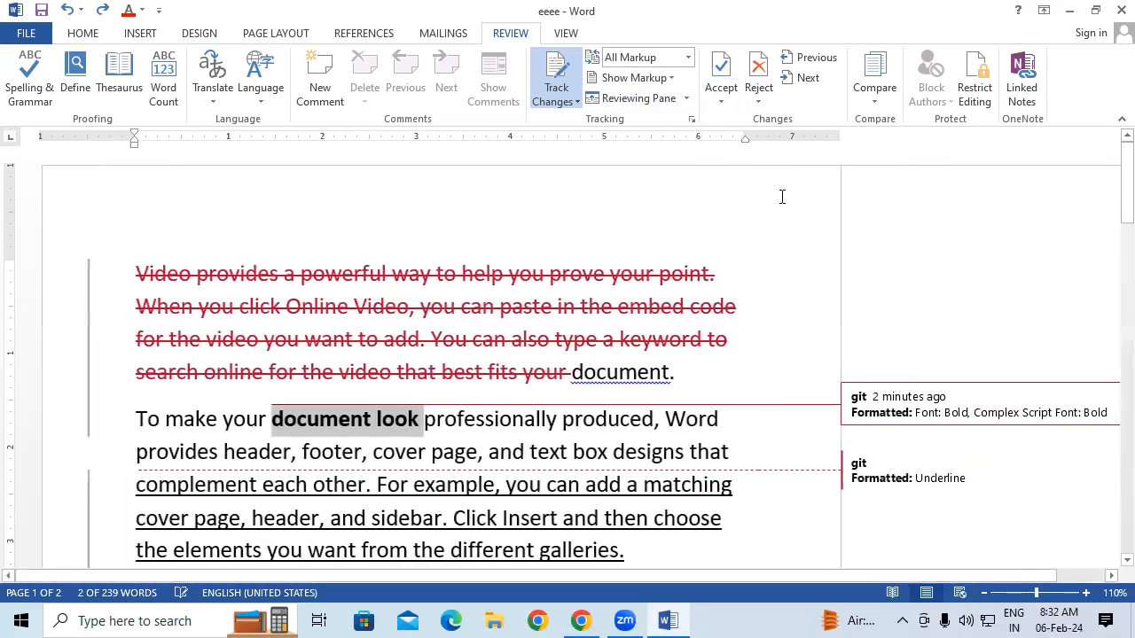
left_click(756, 103)
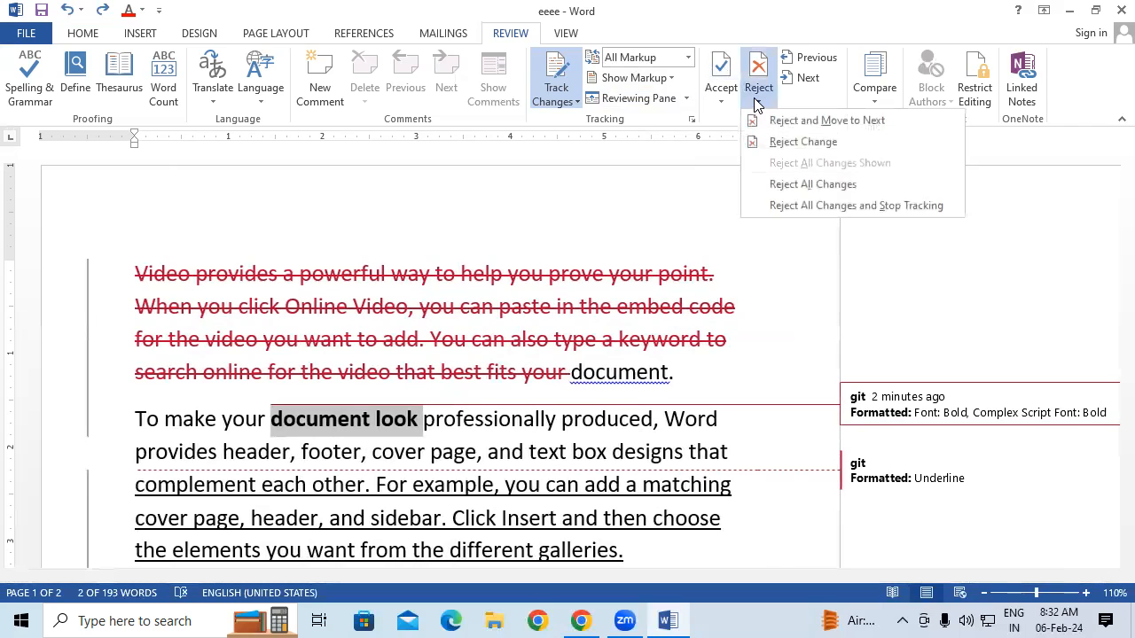
left_click(780, 143)
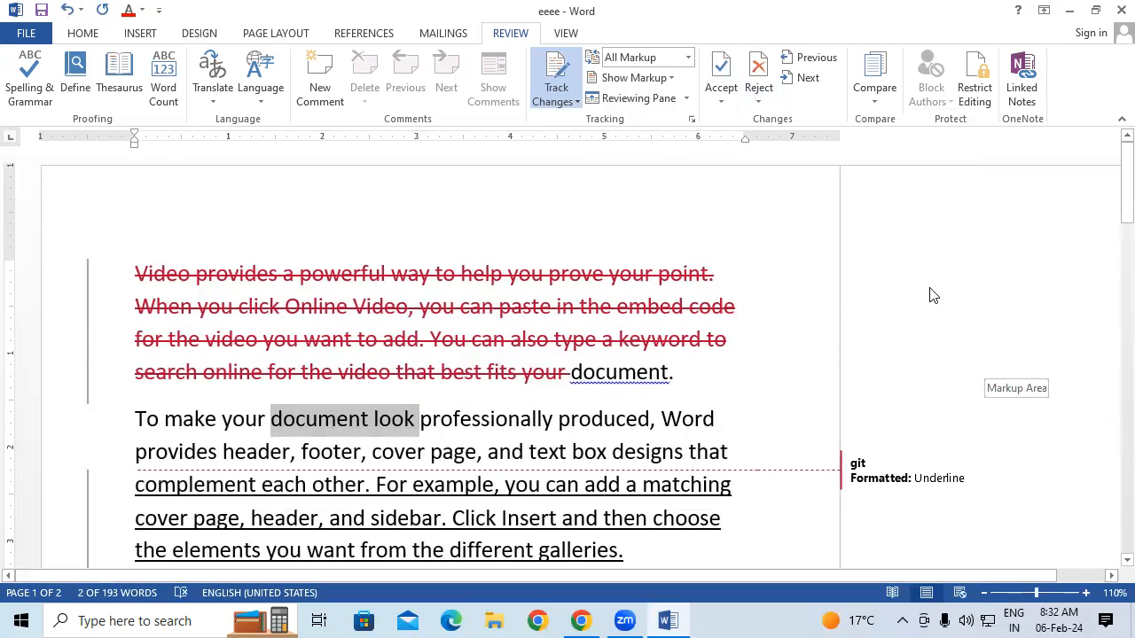
left_click(758, 96)
left_click(798, 183)
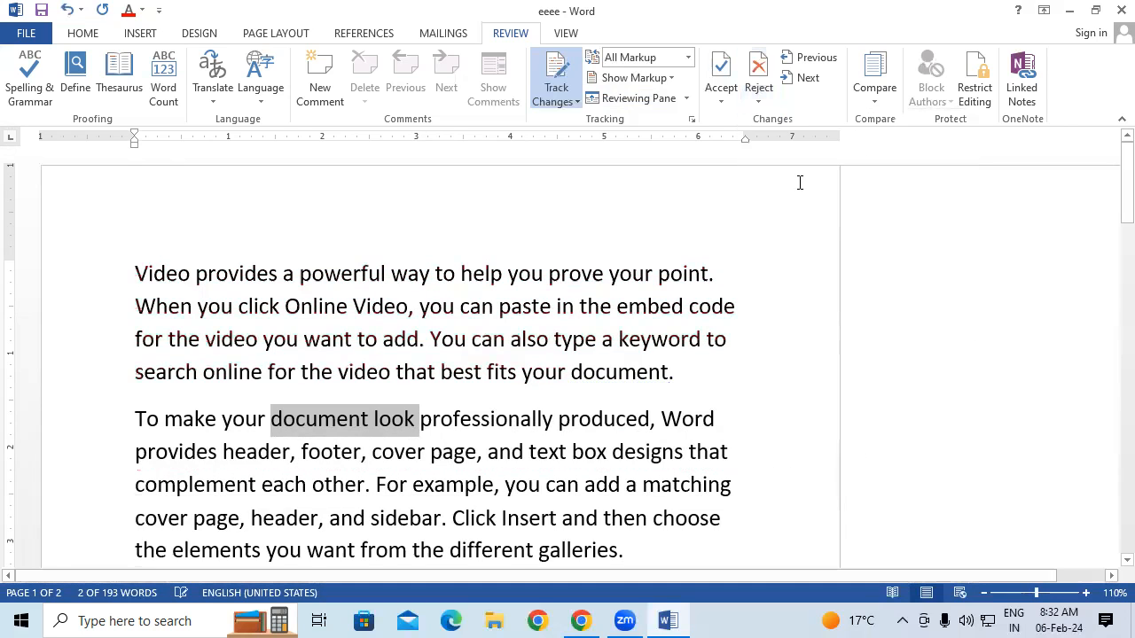
left_click(720, 99)
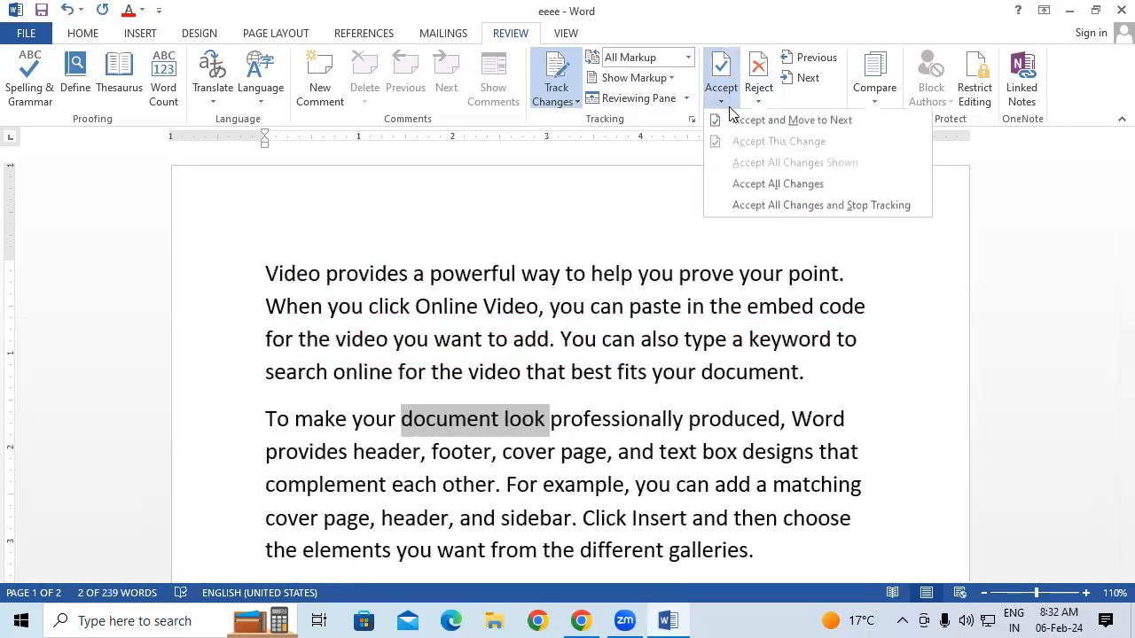
left_click(764, 185)
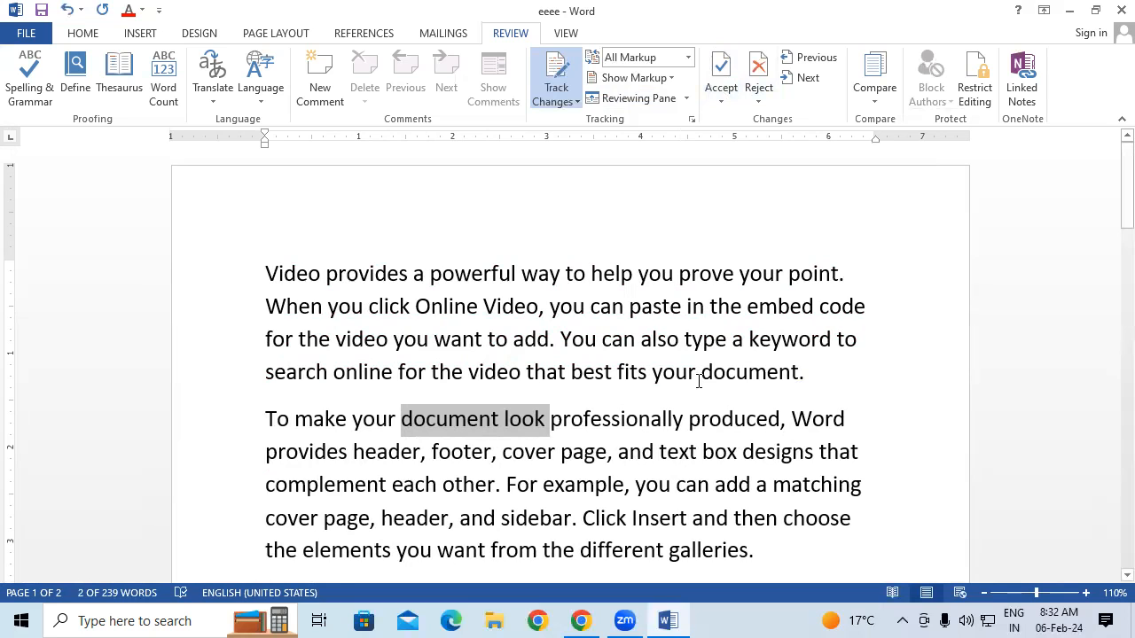
key("ctrl+z")
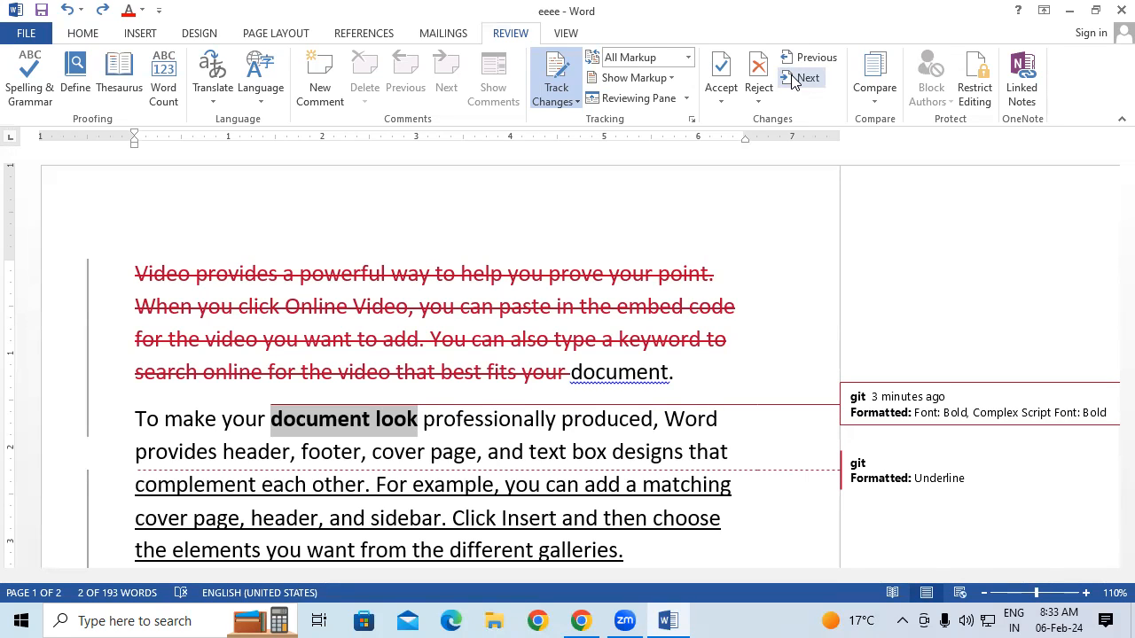
Accept all changes, then reject all and stop tracking, and undo to restore the markup
left_click(720, 96)
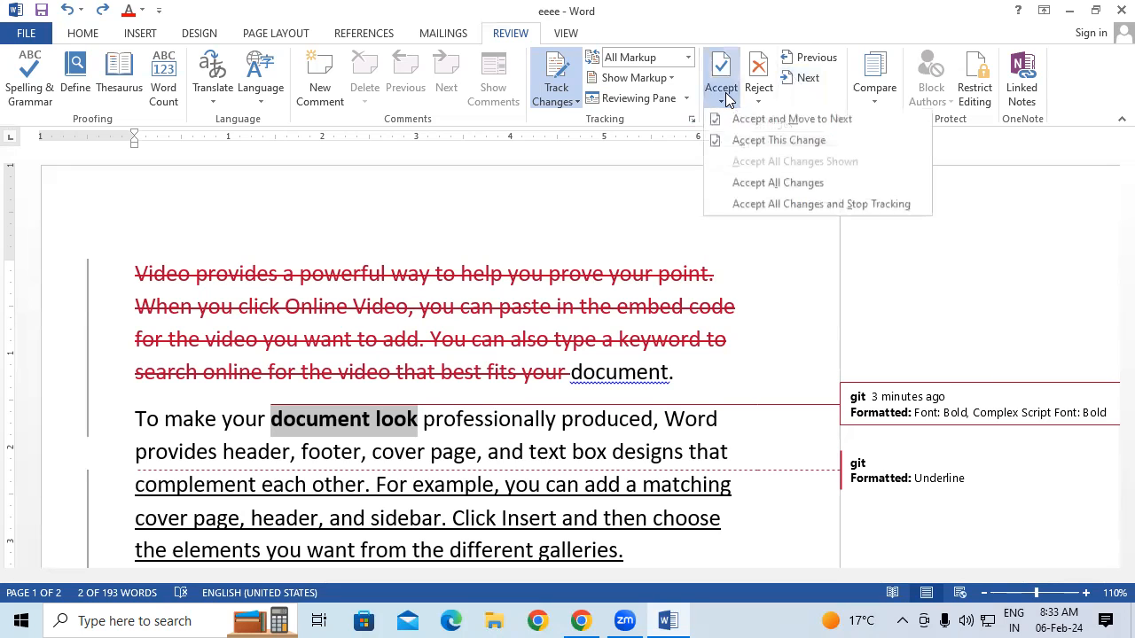
left_click(749, 184)
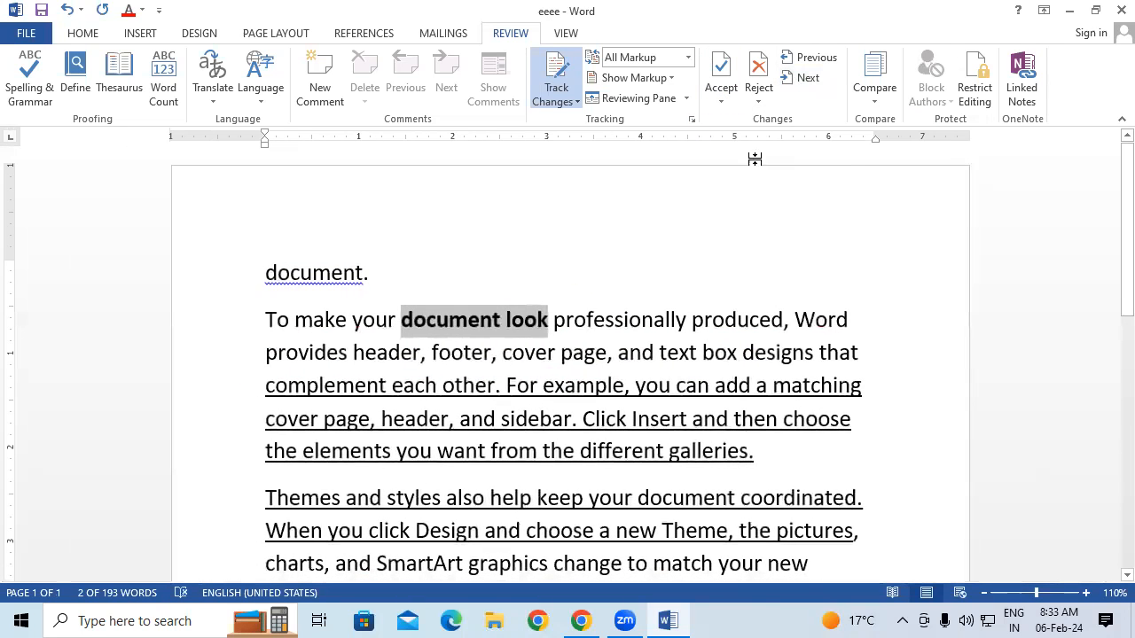
left_click(758, 96)
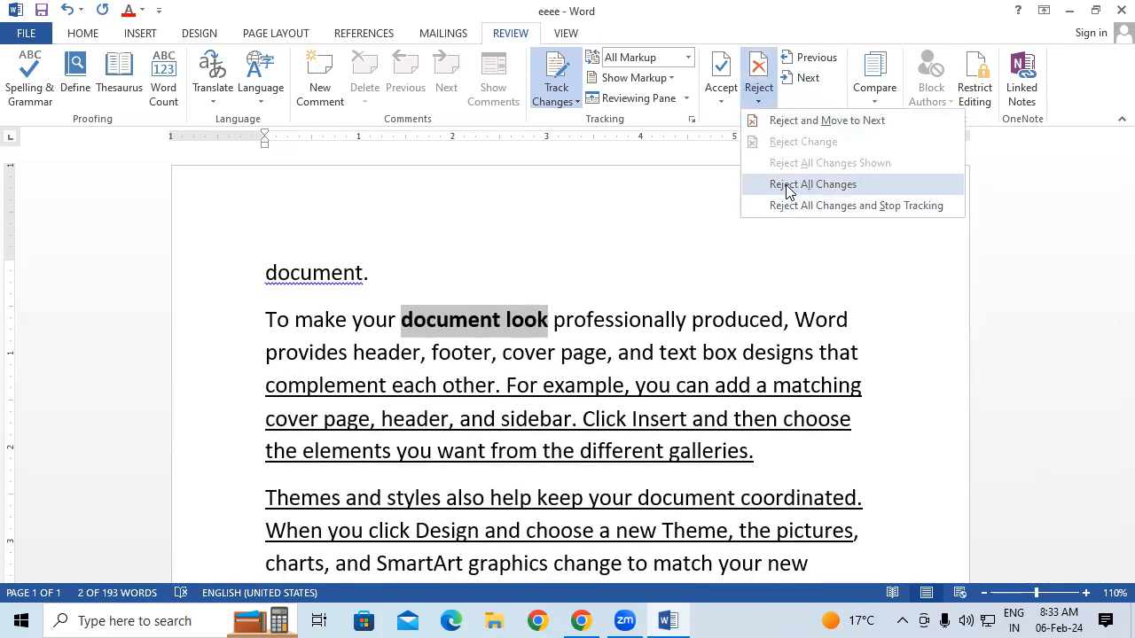
left_click(785, 185)
left_click(756, 106)
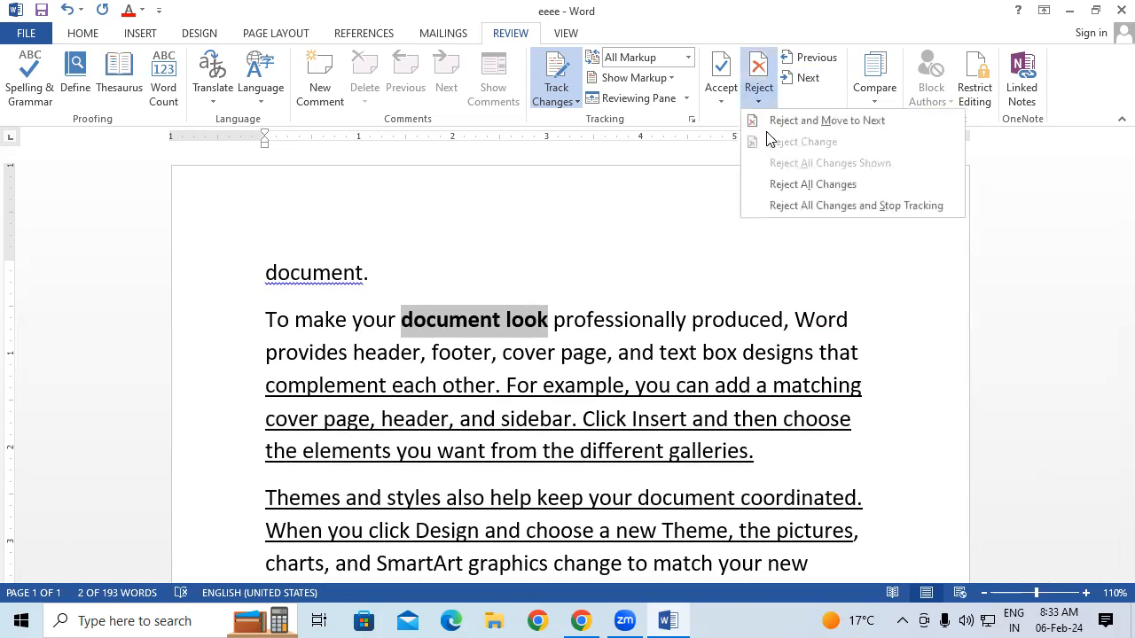
left_click(801, 204)
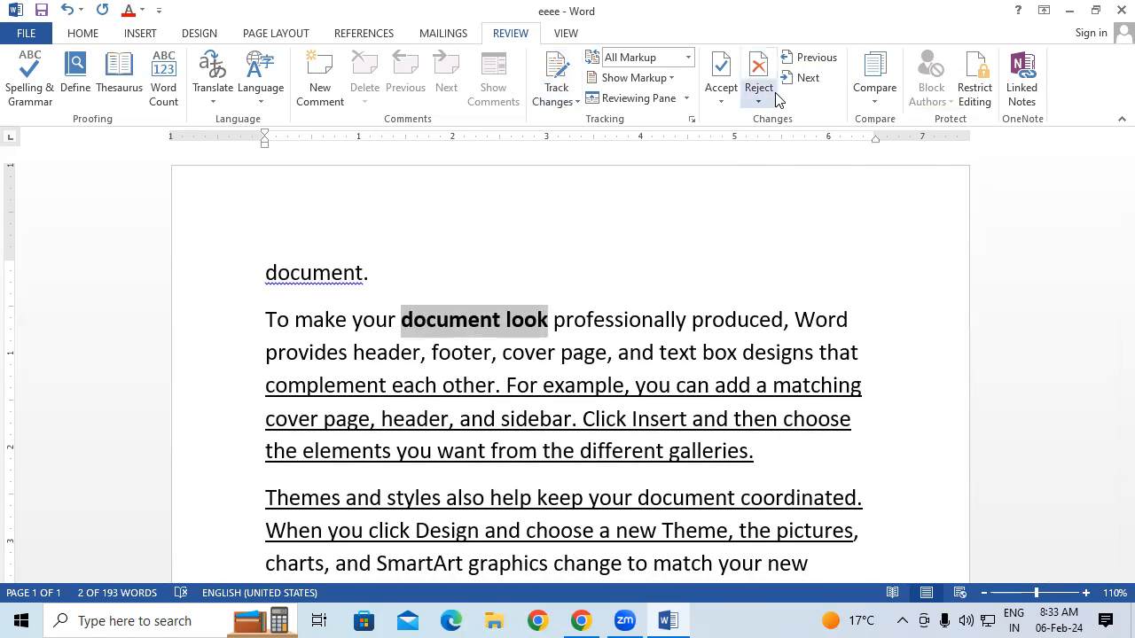
key("ctrl+z")
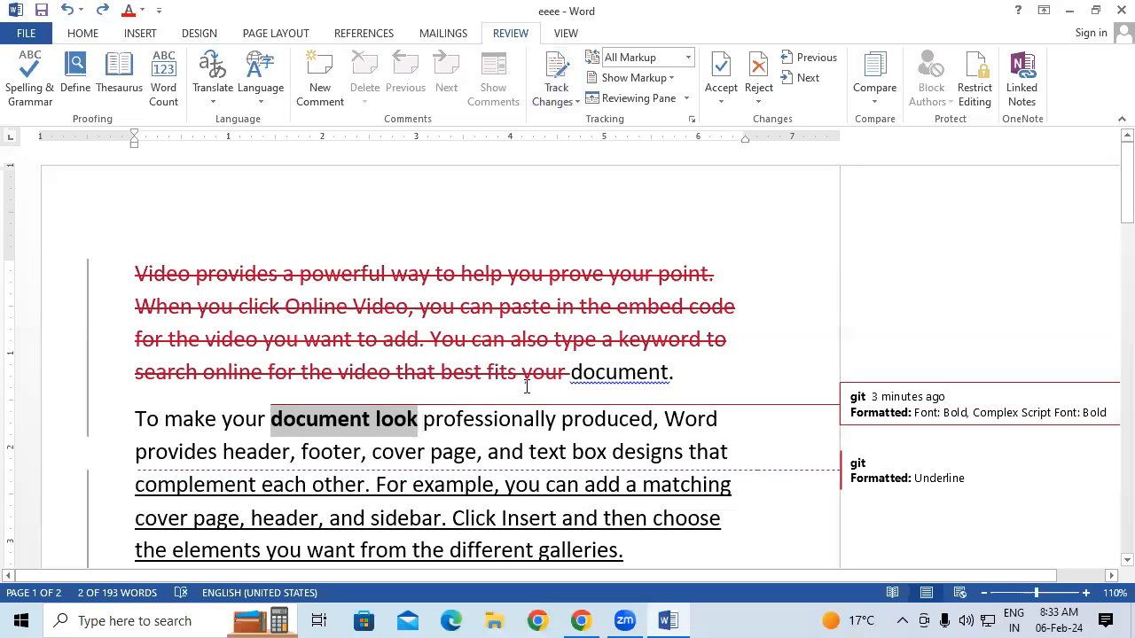
Try Accept All and Reject All again, undoing each so the three changes stay pending
left_click(723, 94)
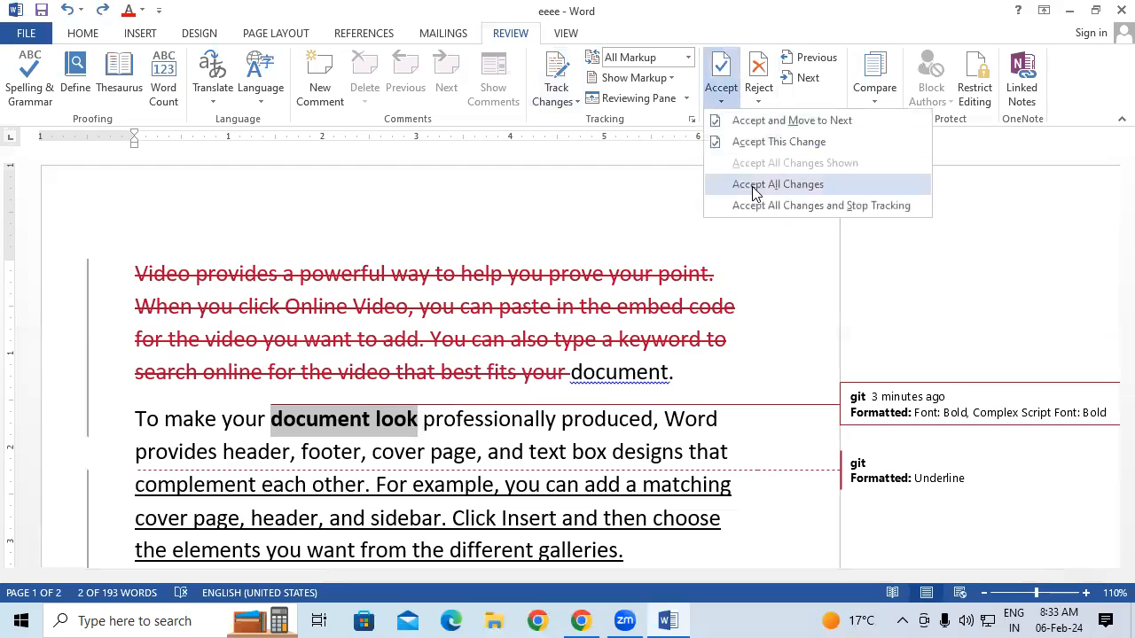
left_click(751, 185)
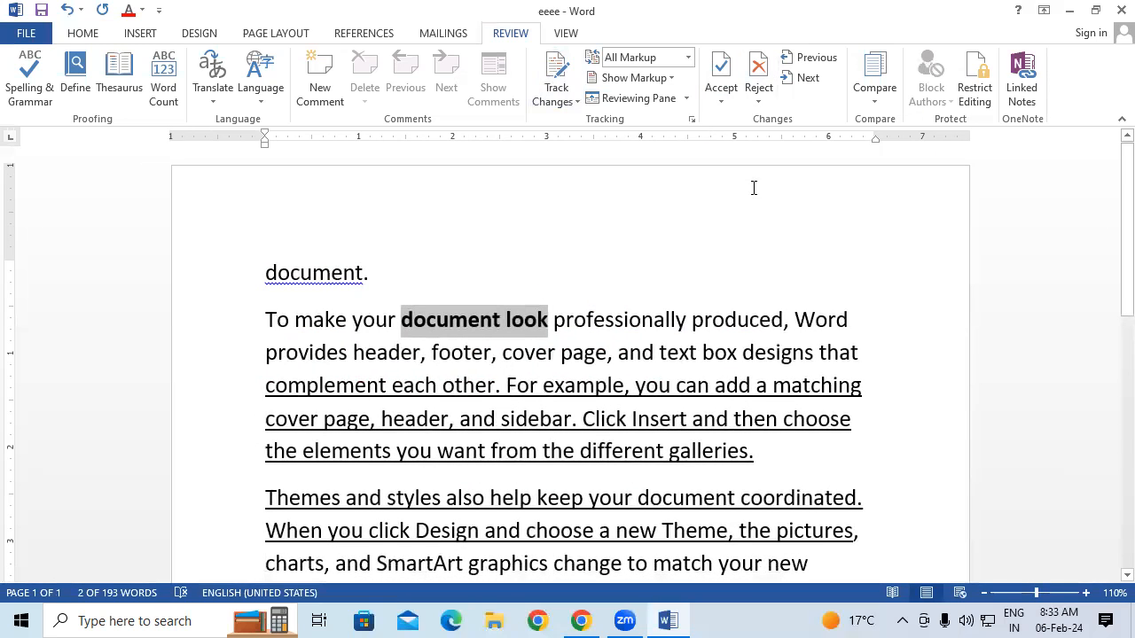
key("ctrl+z")
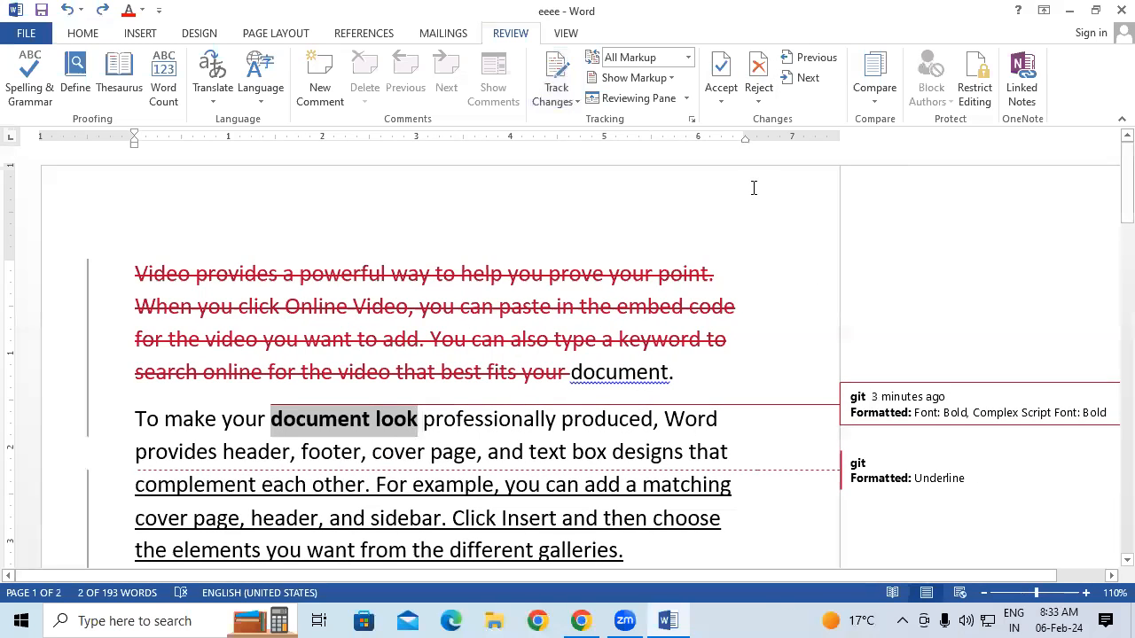
left_click(763, 101)
left_click(794, 186)
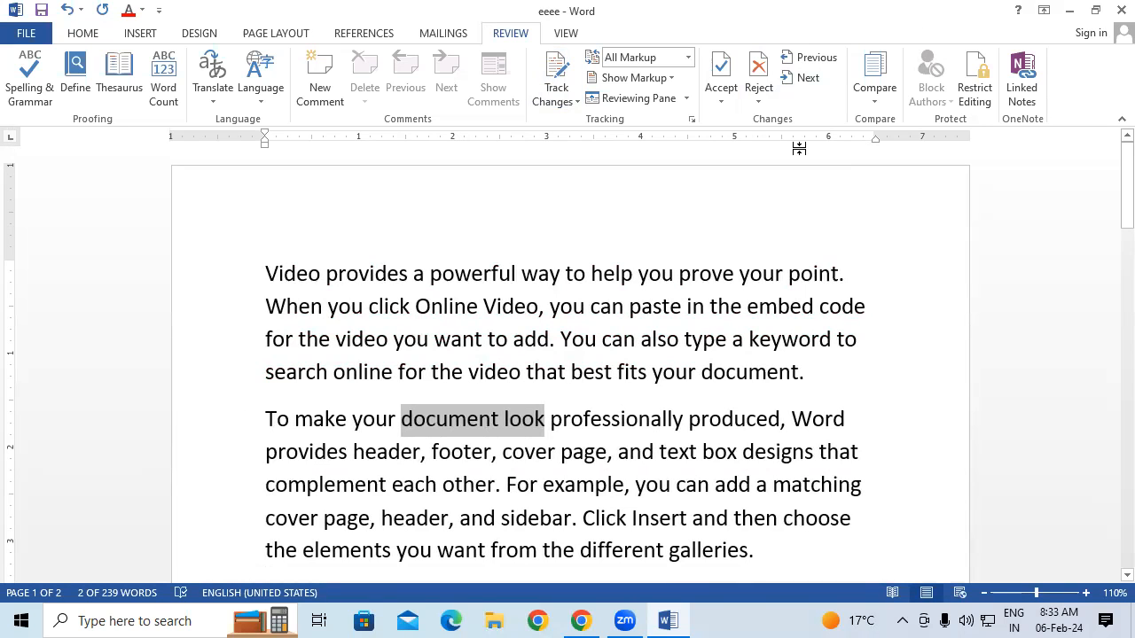
key("ctrl+z")
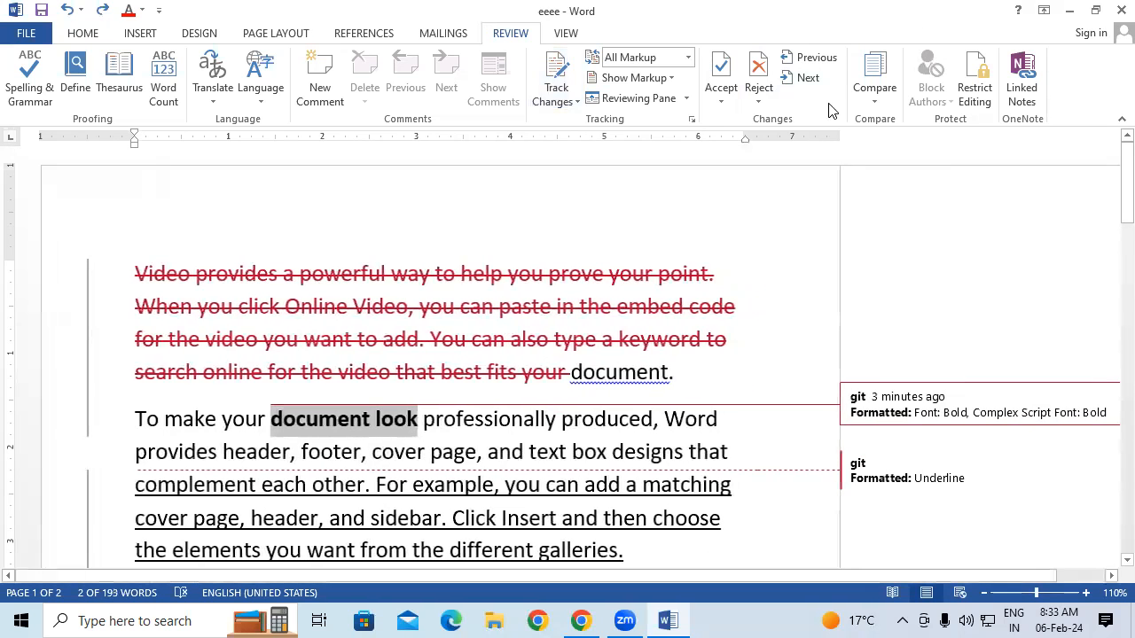
From the underlined paragraph, step through changes with Previous and Next, then open Compare options
left_click(893, 470)
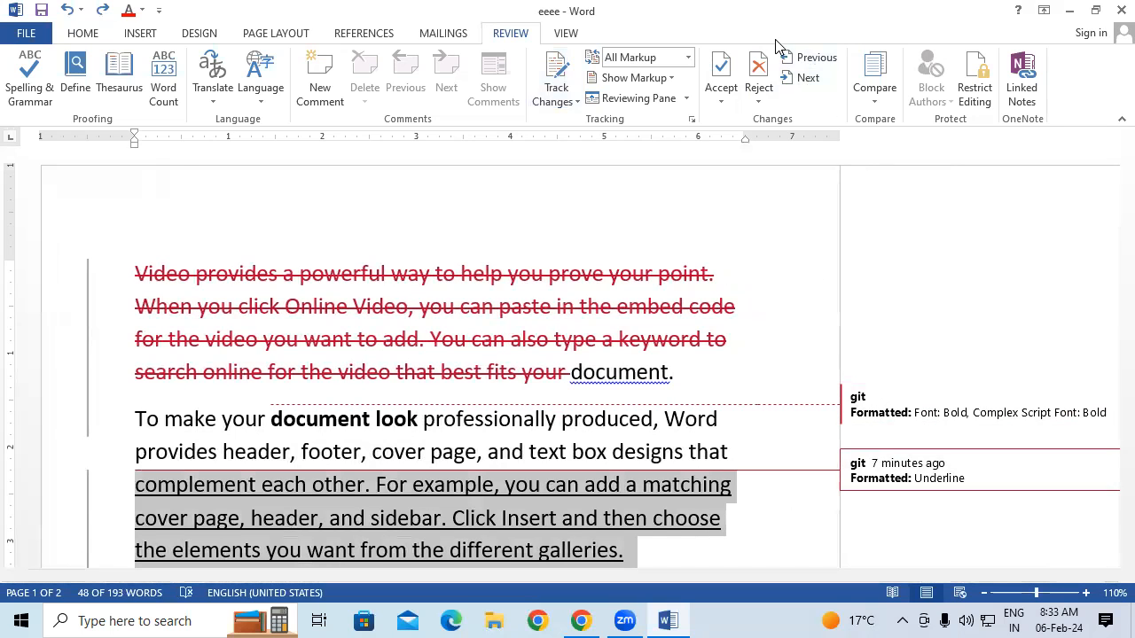
left_click(806, 58)
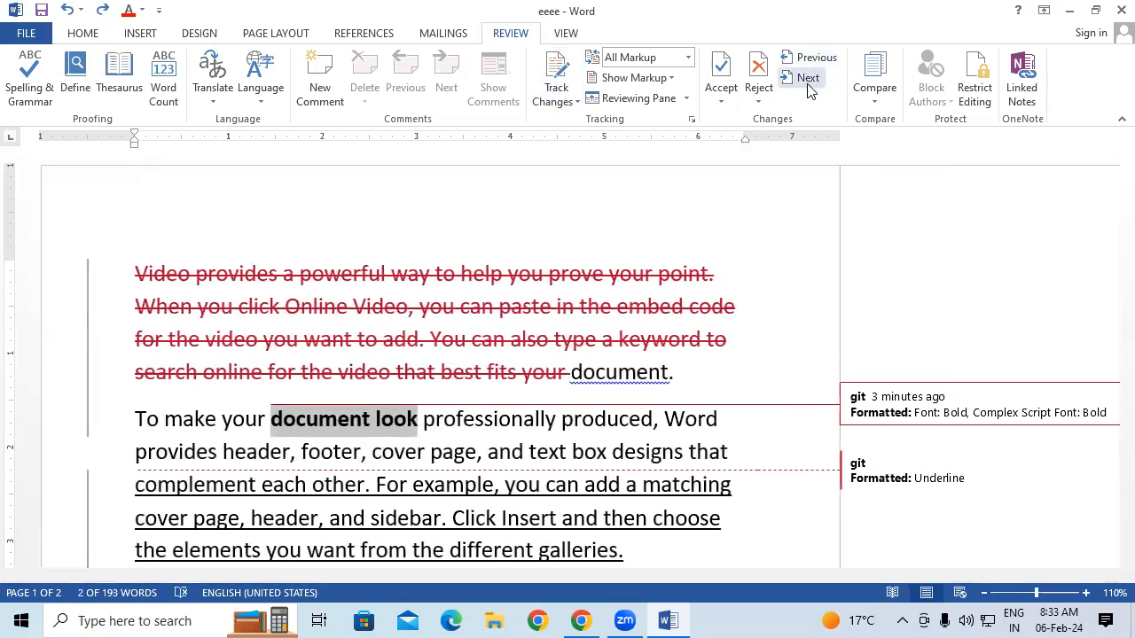
left_click(808, 82)
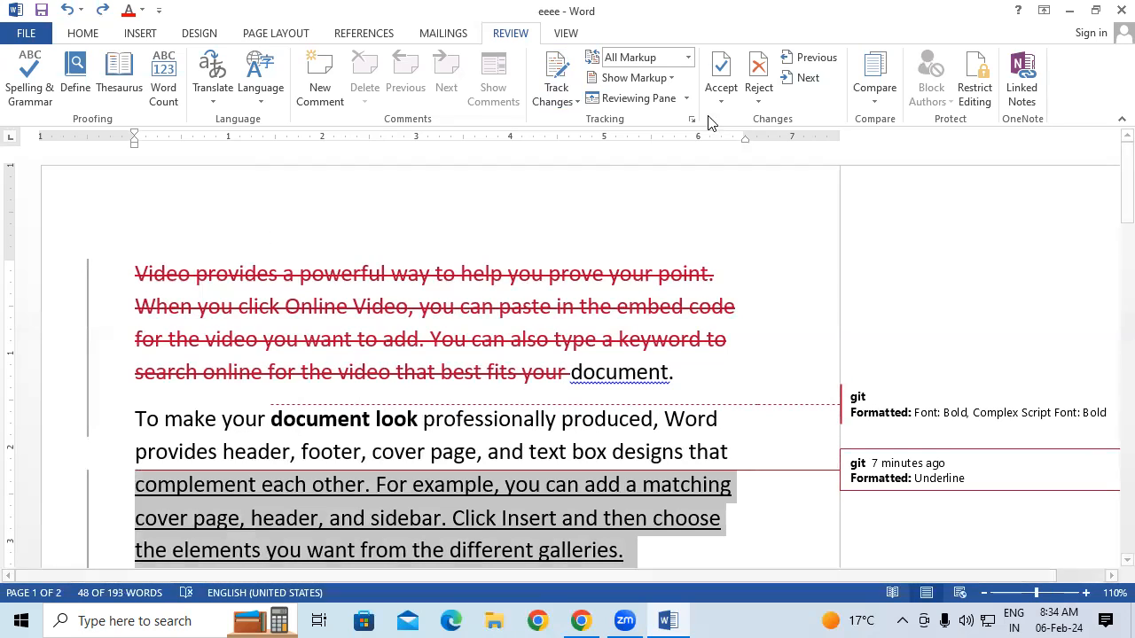
left_click(893, 96)
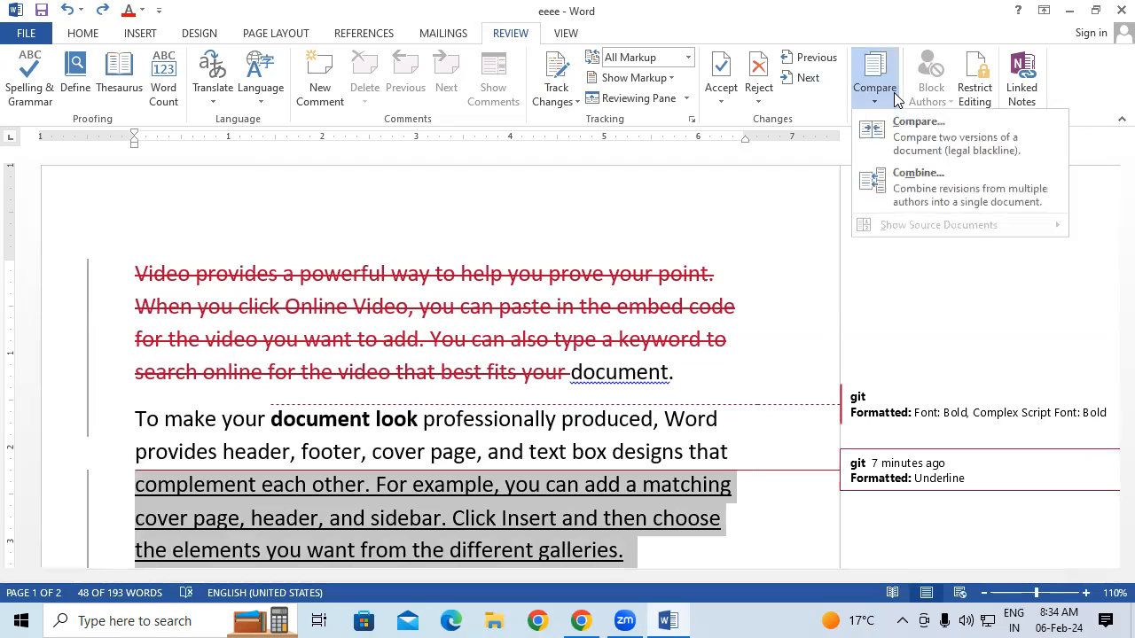
Compare Doc1 as the original against Doc2 as the revised document
left_click(934, 147)
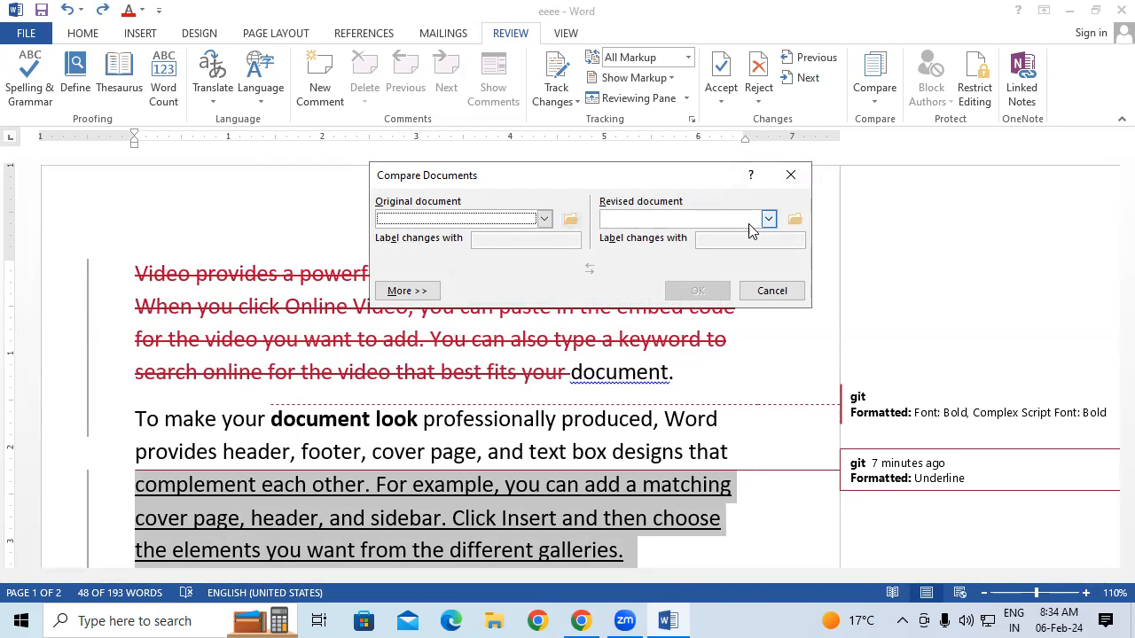
left_click(571, 218)
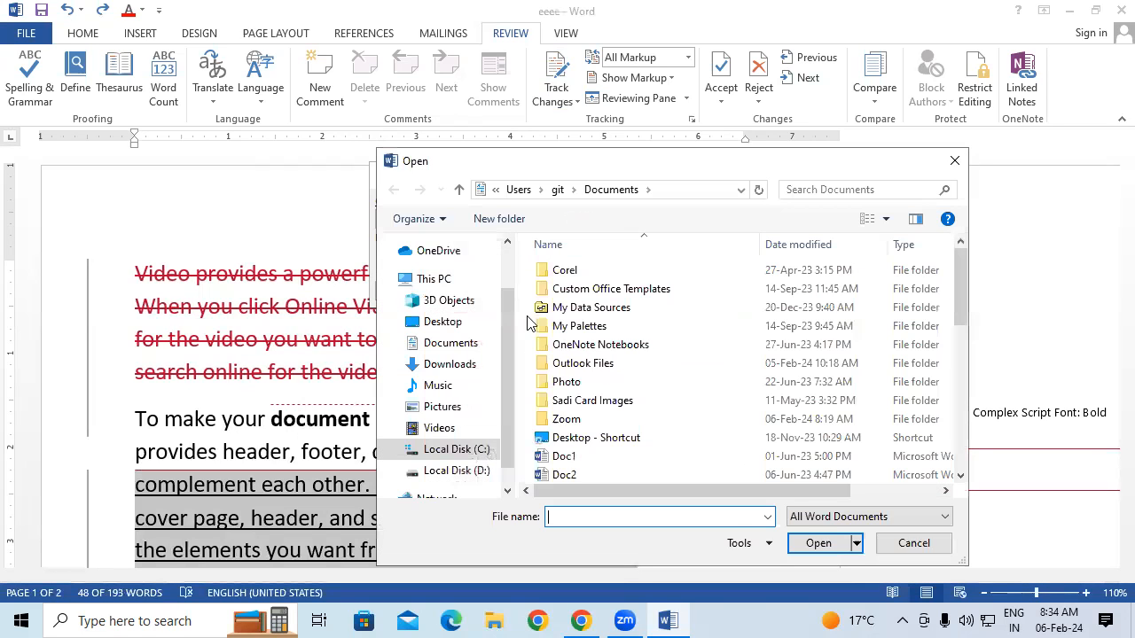
left_click(574, 463)
left_click(816, 542)
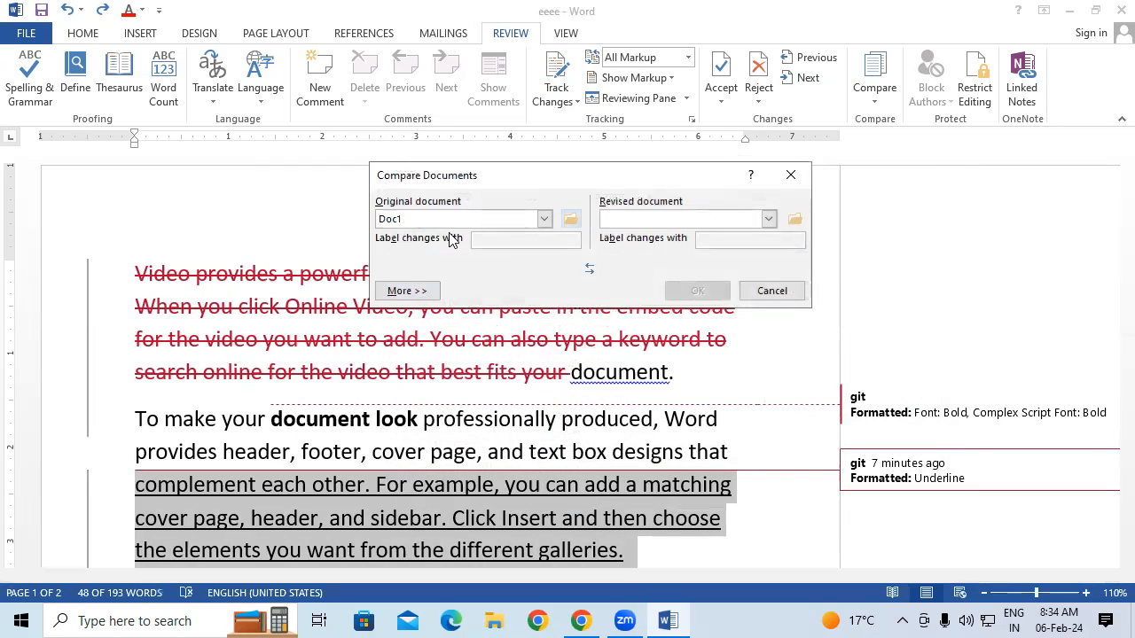
left_click(794, 219)
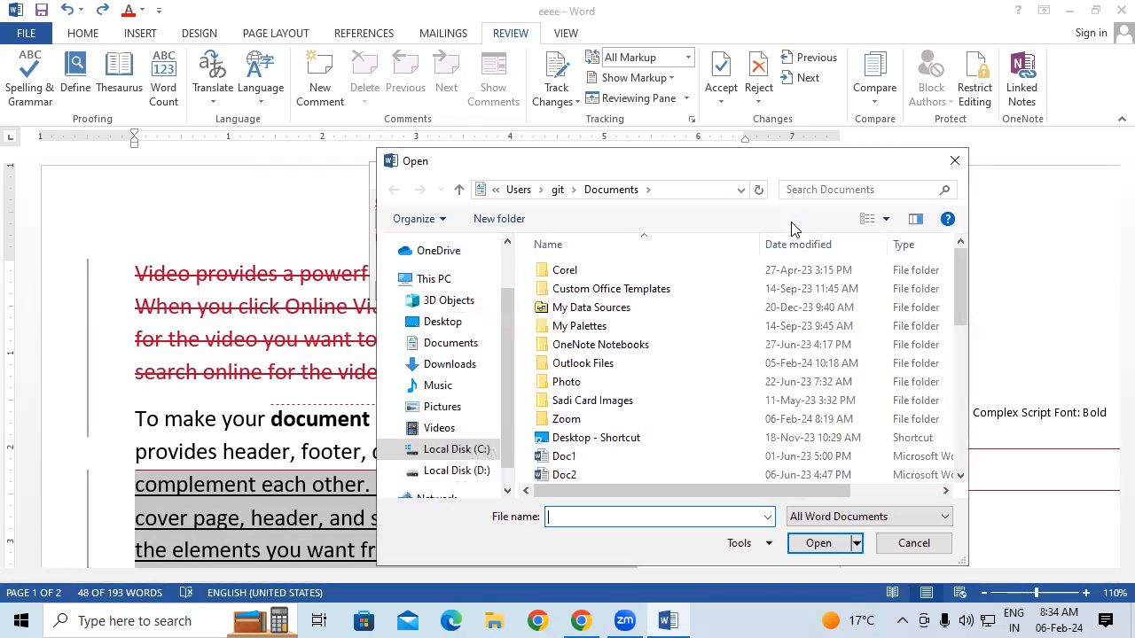
left_click(597, 473)
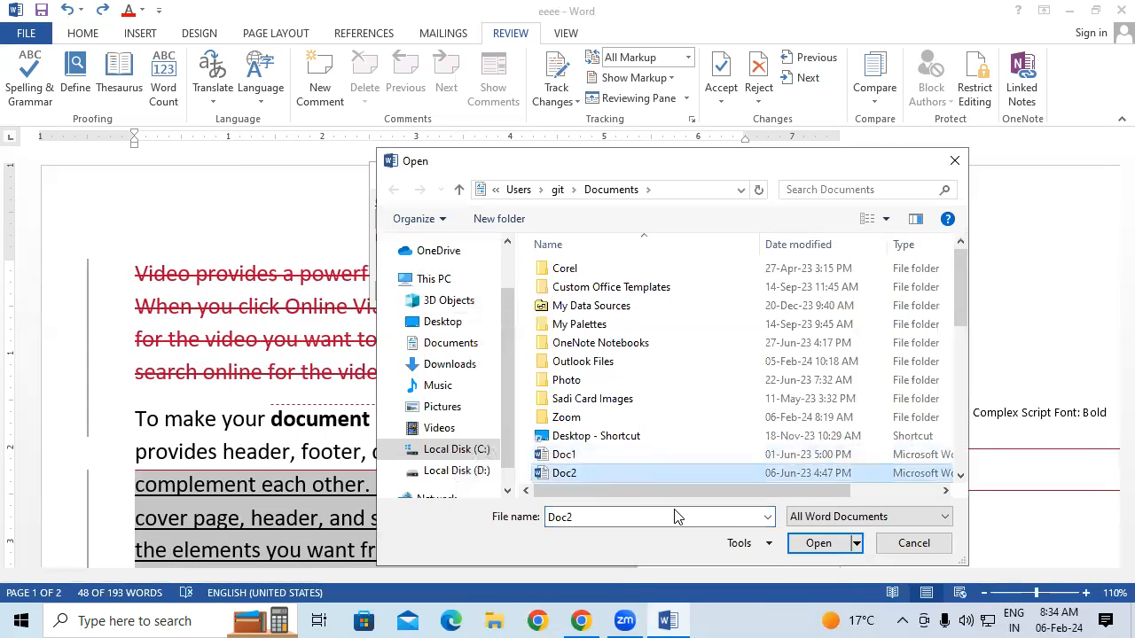
left_click(816, 544)
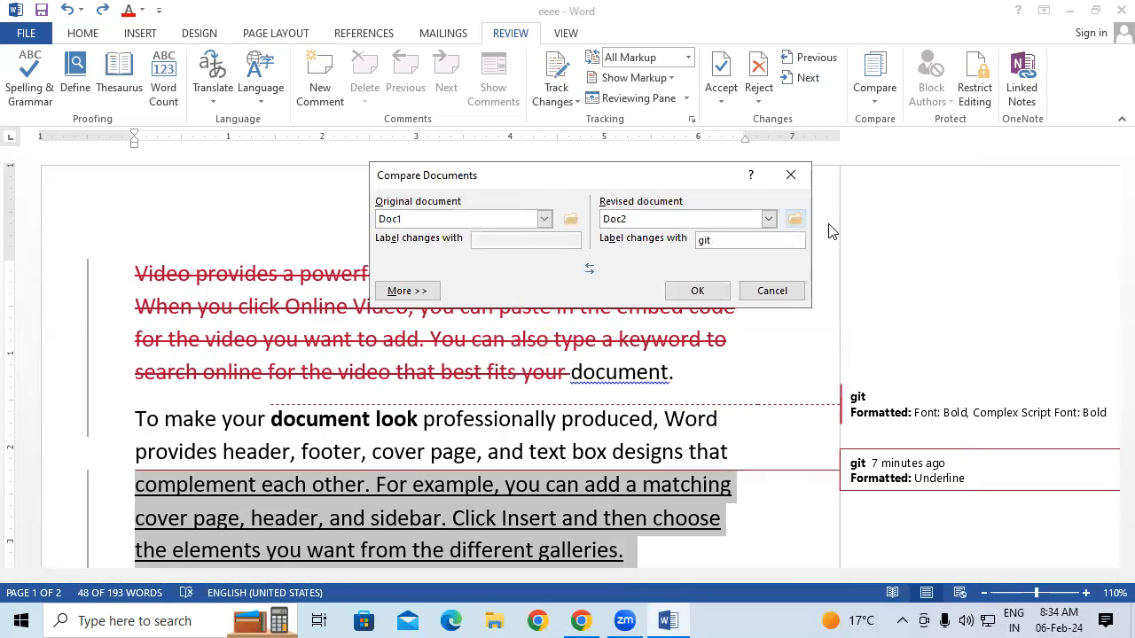
left_click(698, 288)
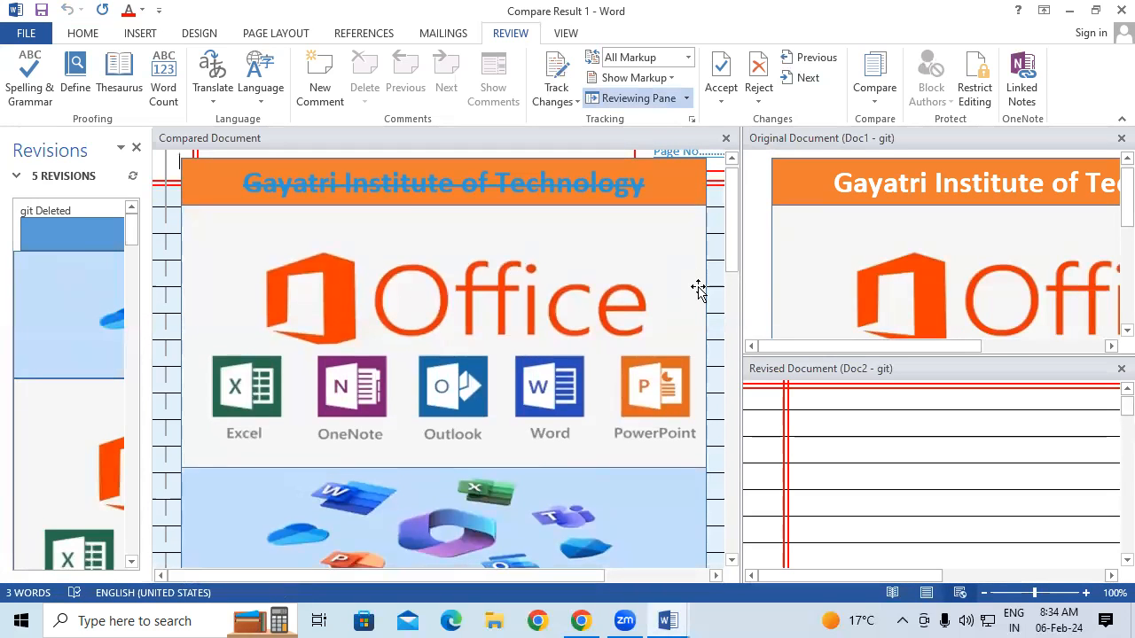
Show both source documents beside Compare Result 1 and scroll through the compared text
left_click(672, 79)
left_click(674, 81)
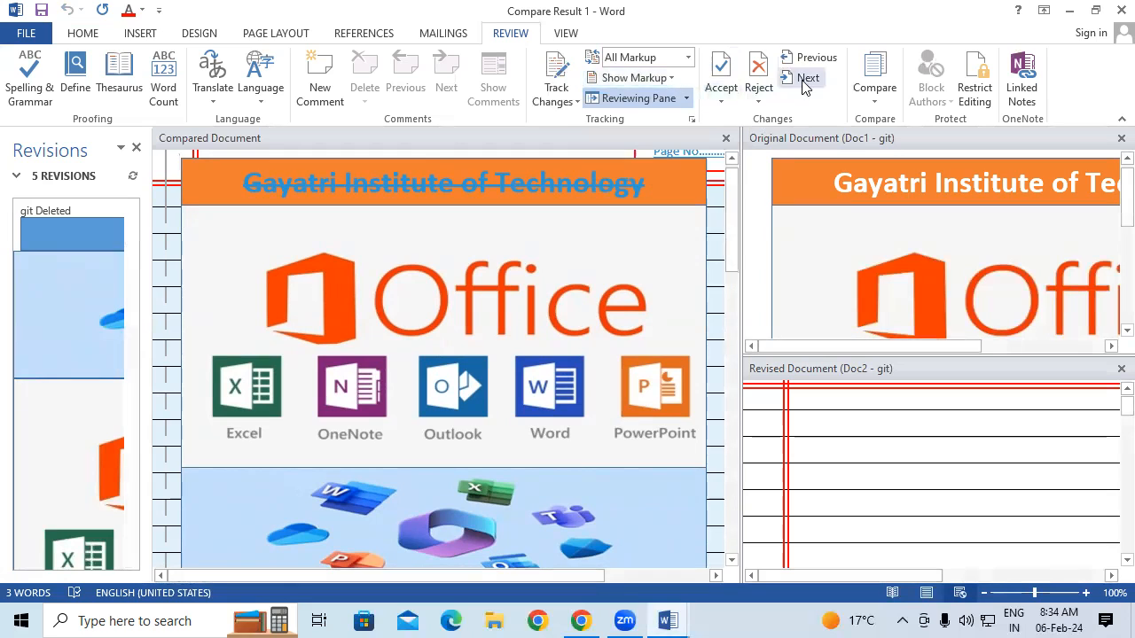
left_click(866, 95)
mouse_move(924, 225)
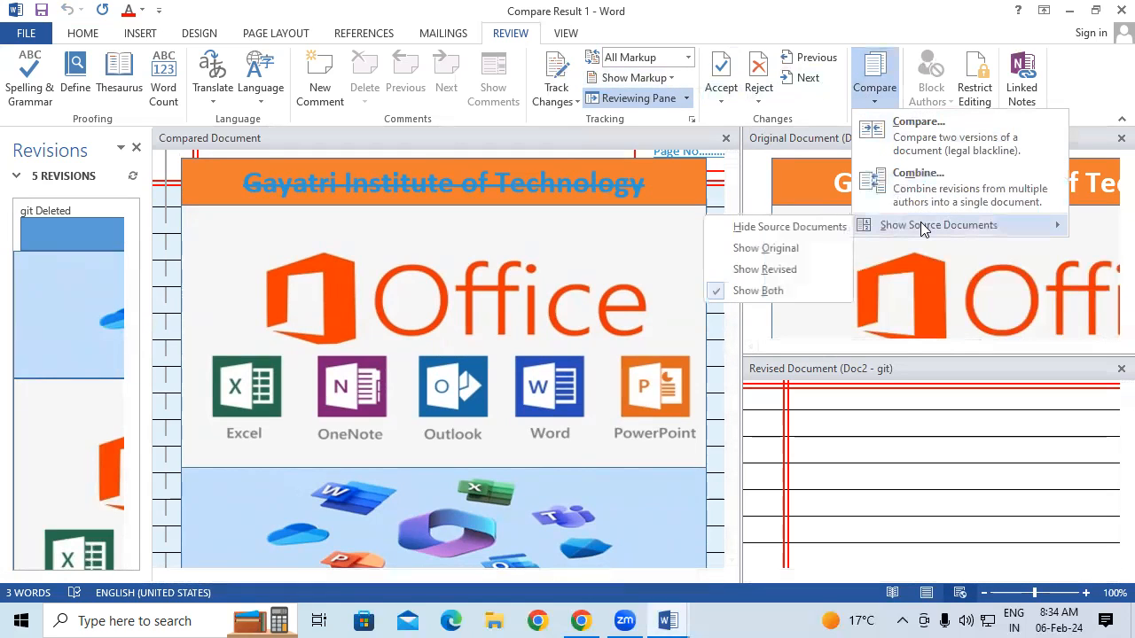
left_click(788, 293)
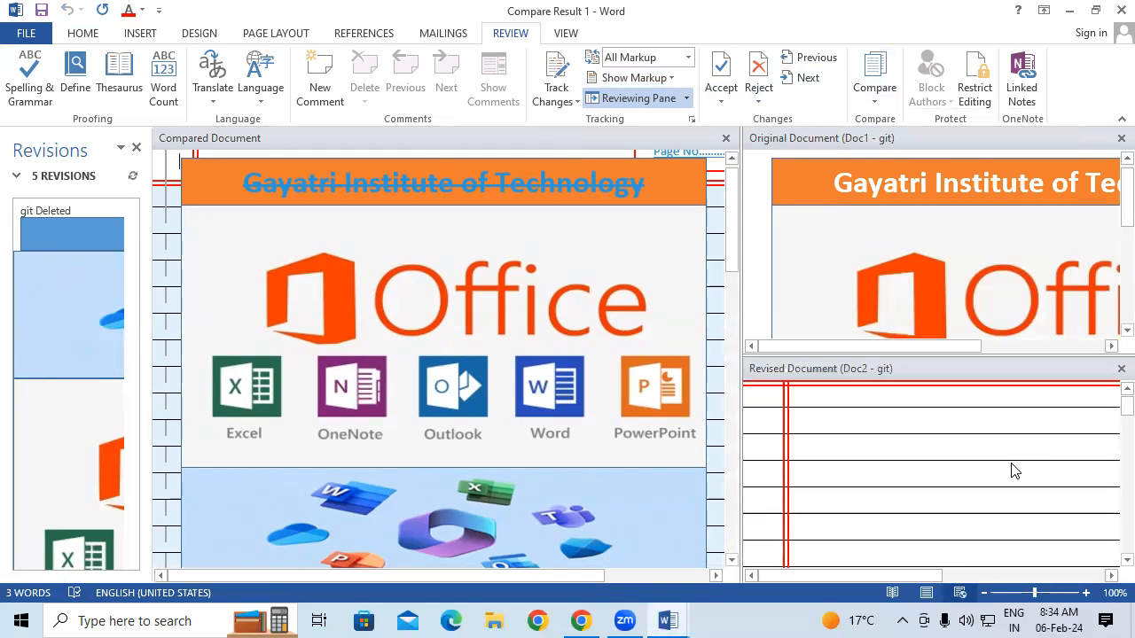
scroll(497, 254, "down", 2)
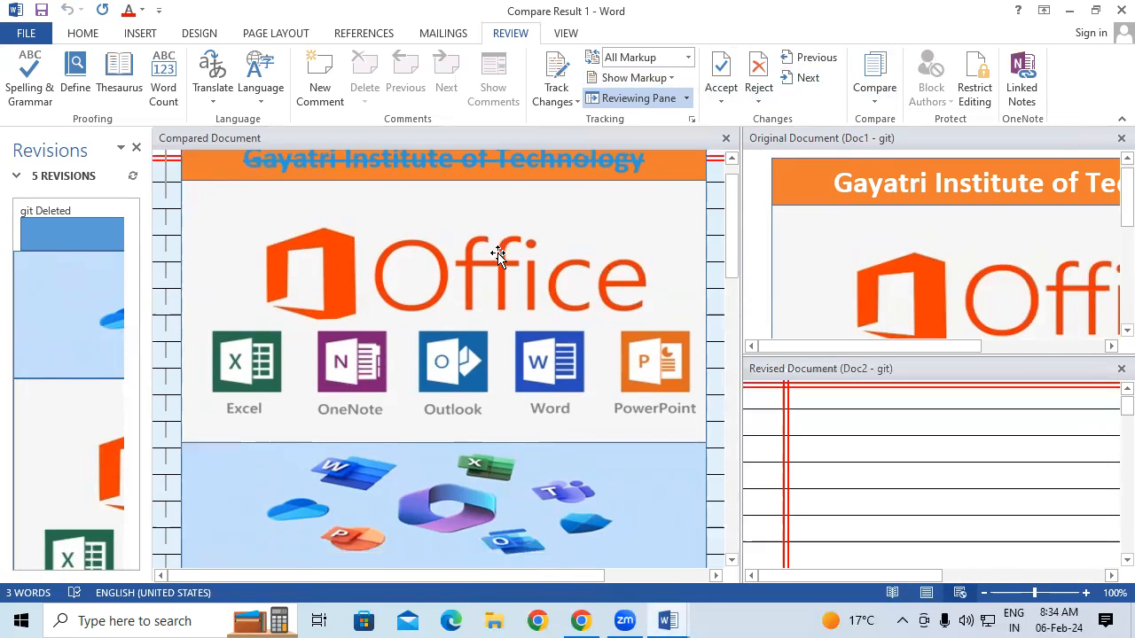
scroll(497, 254, "down", 2)
scroll(497, 254, "up", 4)
scroll(497, 254, "down", 2)
scroll(497, 255, "down", 5)
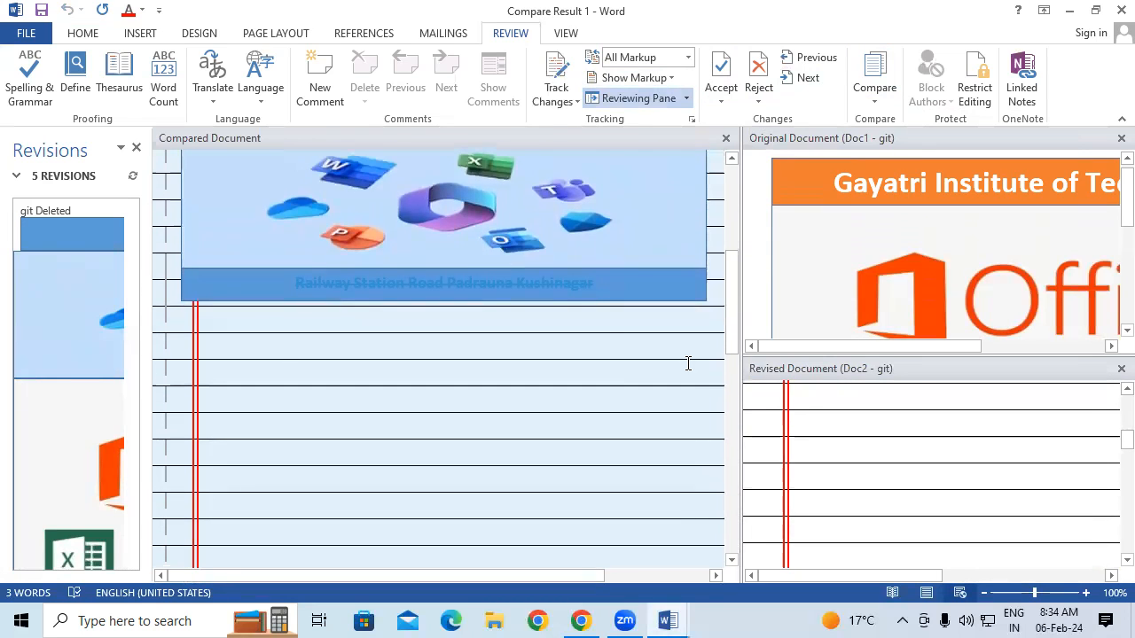
left_click_drag(1126, 191, 1108, 260)
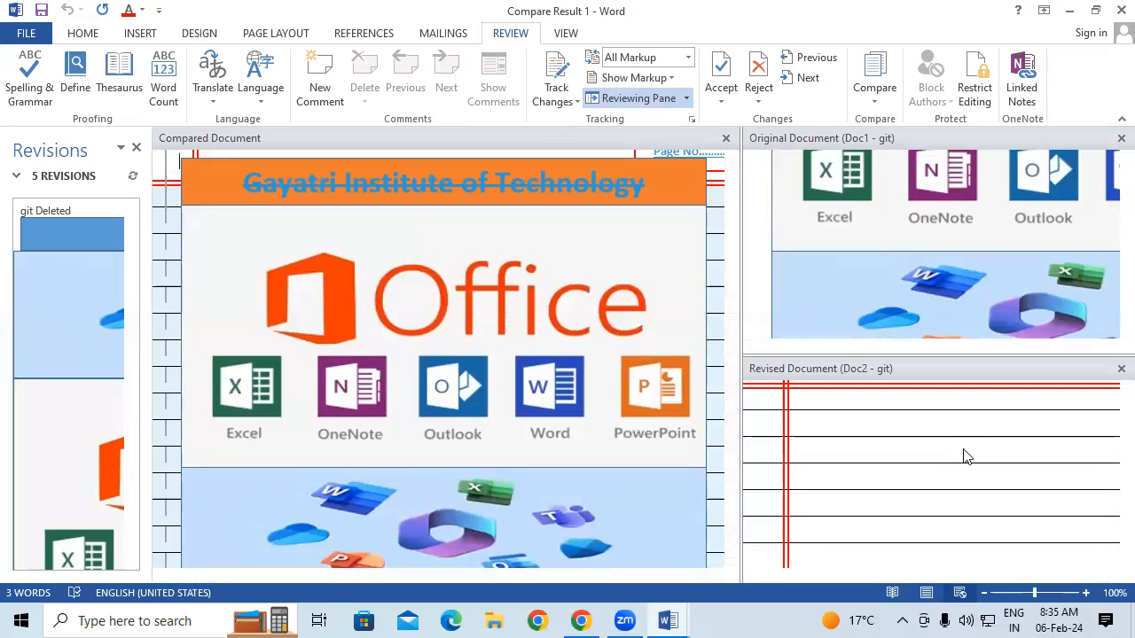
Close the Original pane and the comparison window without saving
left_click(1120, 138)
left_click(1121, 10)
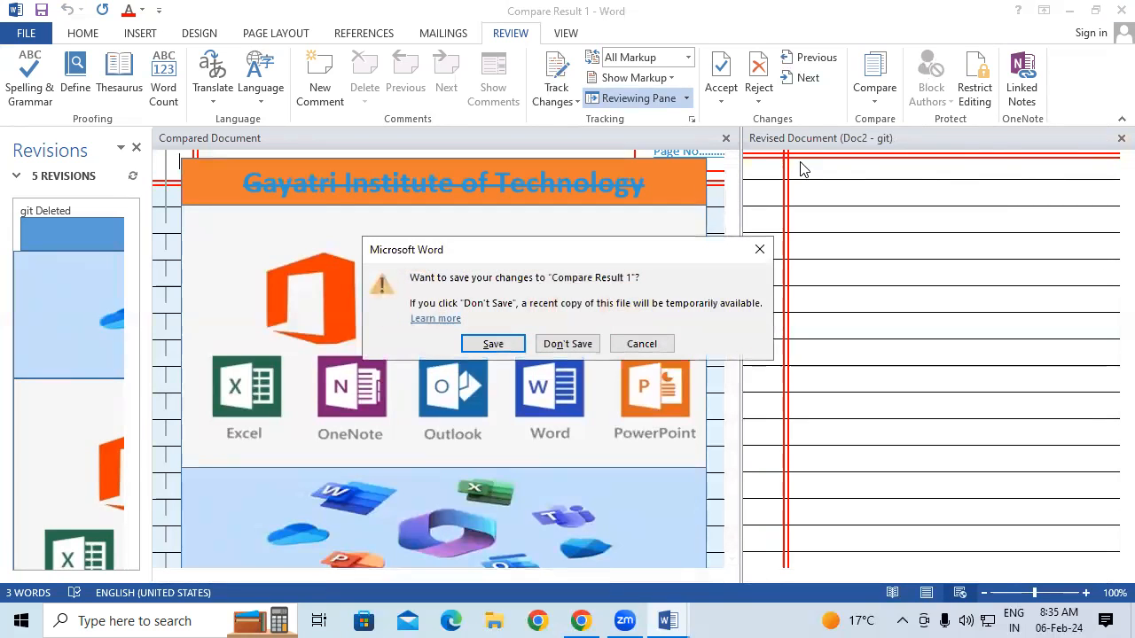
left_click(567, 344)
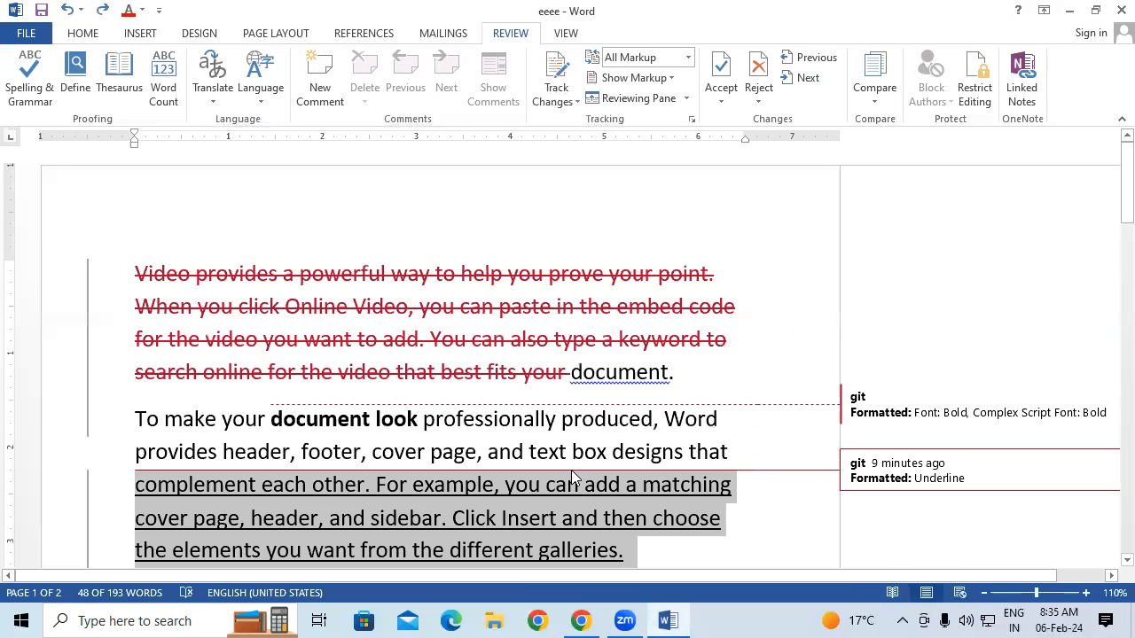
Start a new document and set HOW MANY TYPES OF COMPUTER as the comparison's original
key("ctrl+n")
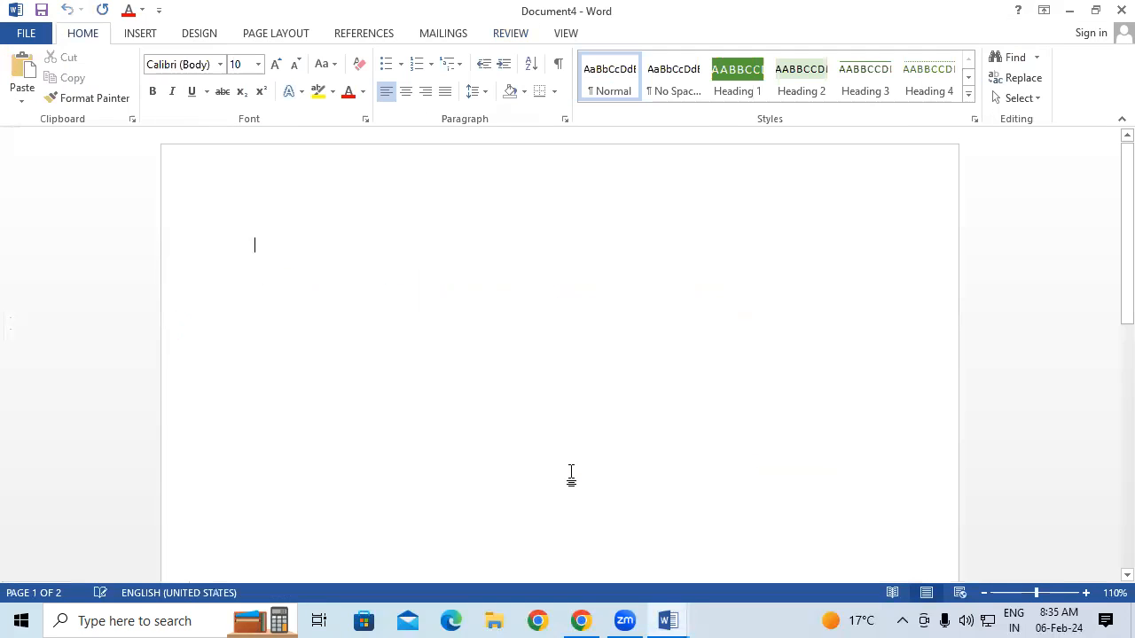
left_click(510, 33)
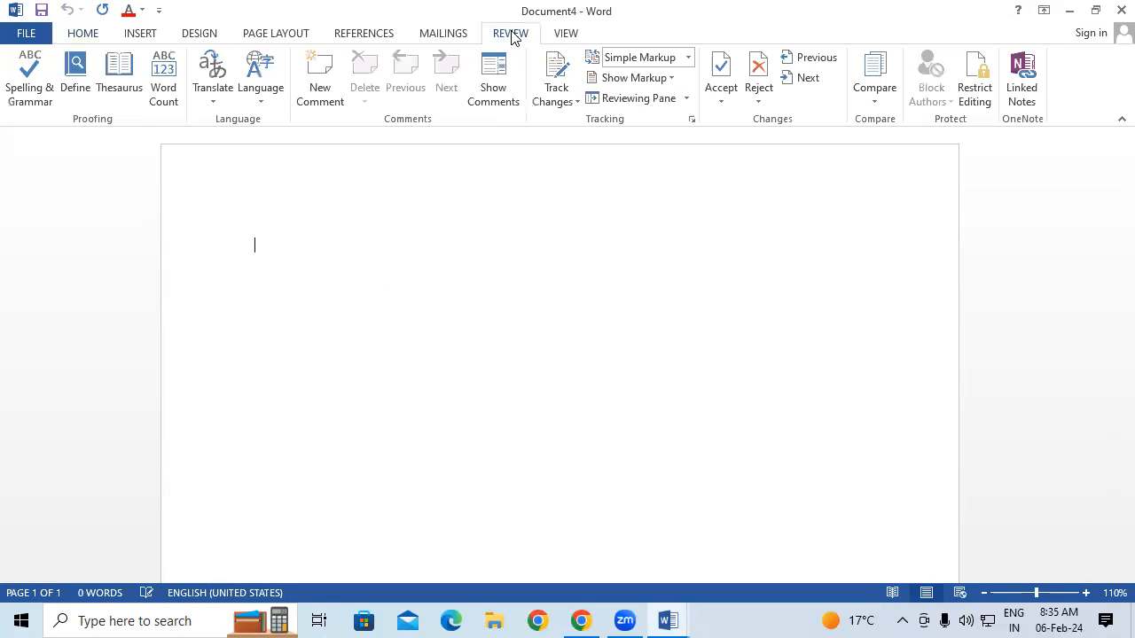
left_click(865, 104)
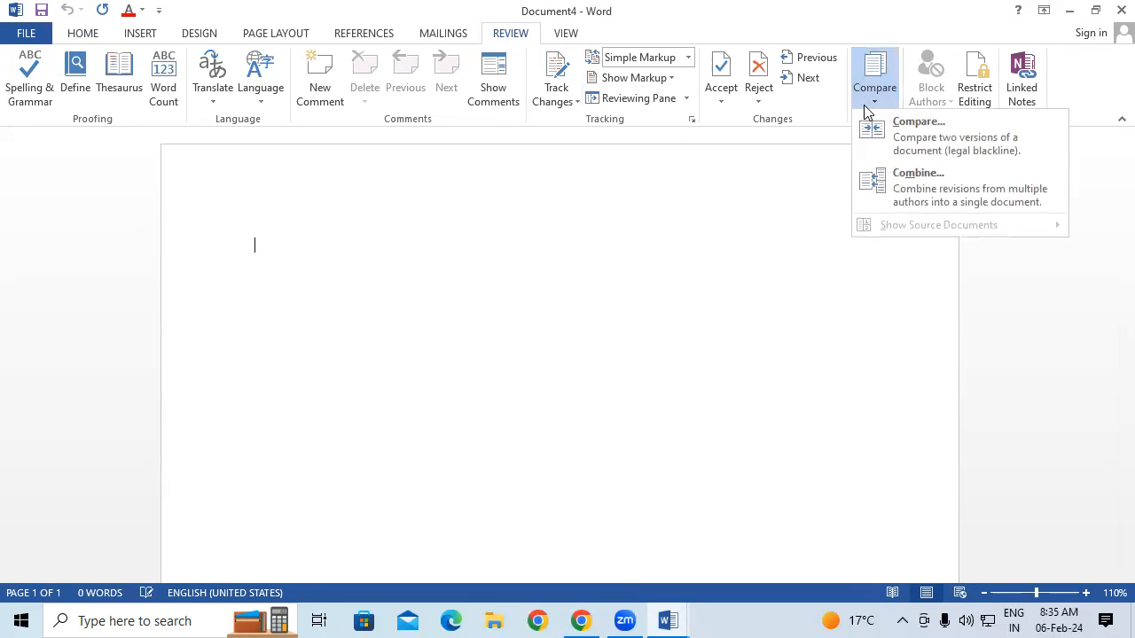
left_click(916, 145)
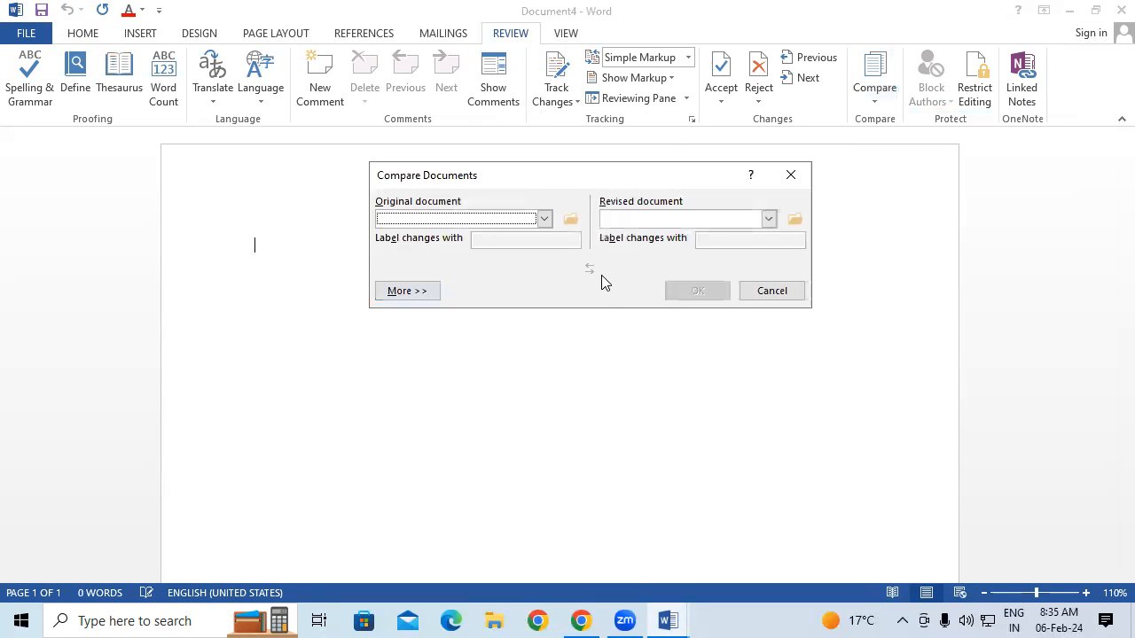
left_click(570, 220)
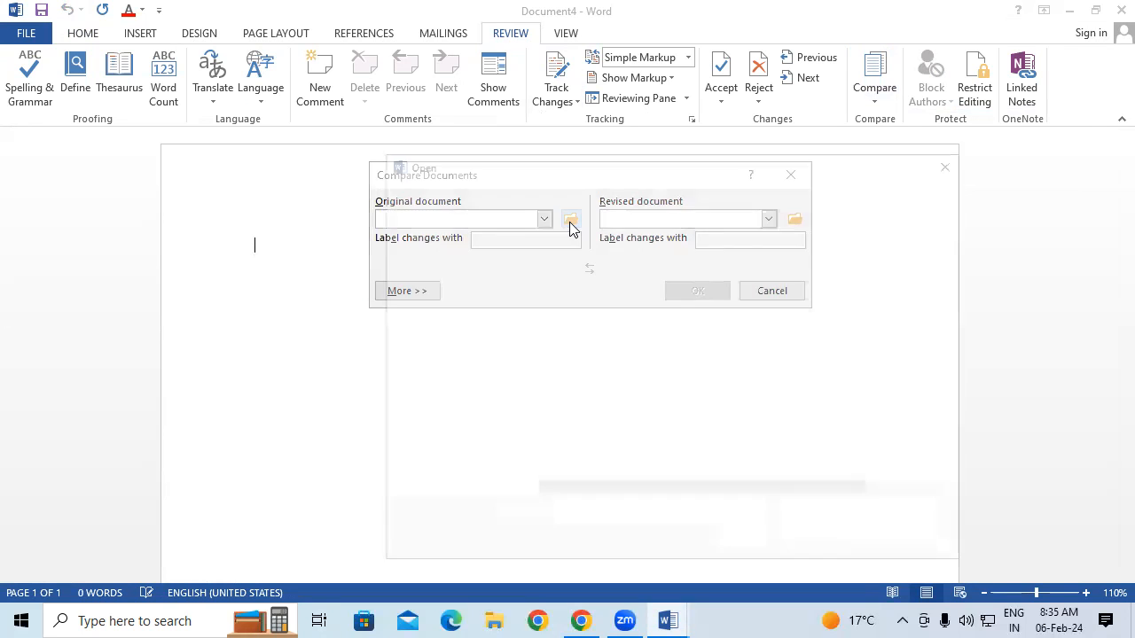
scroll(581, 479, "down", 2)
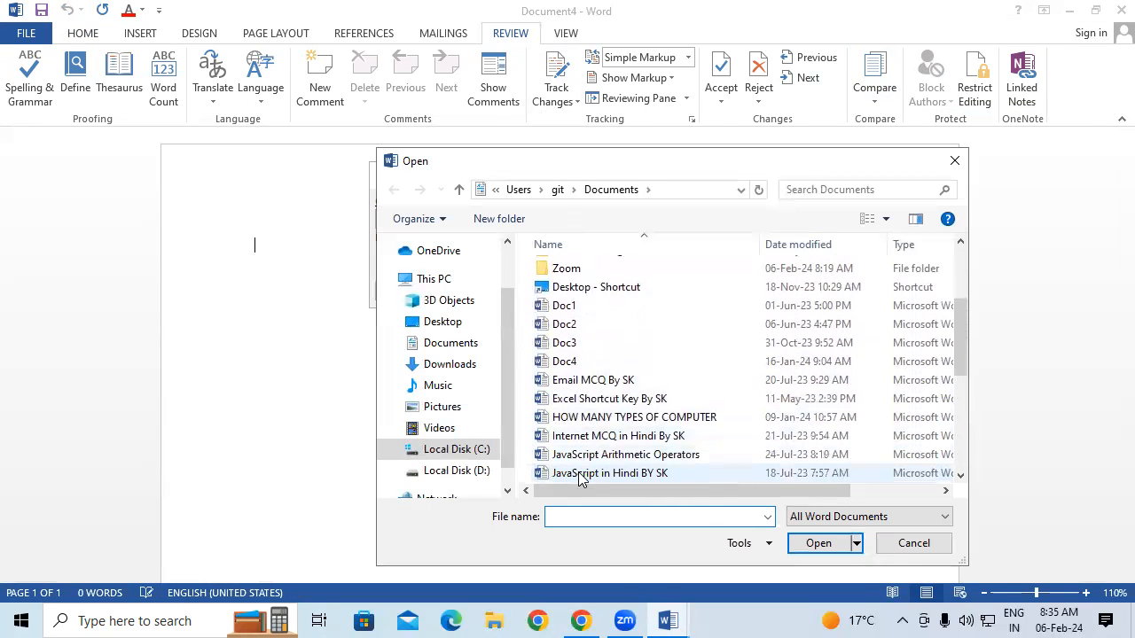
left_click(597, 418)
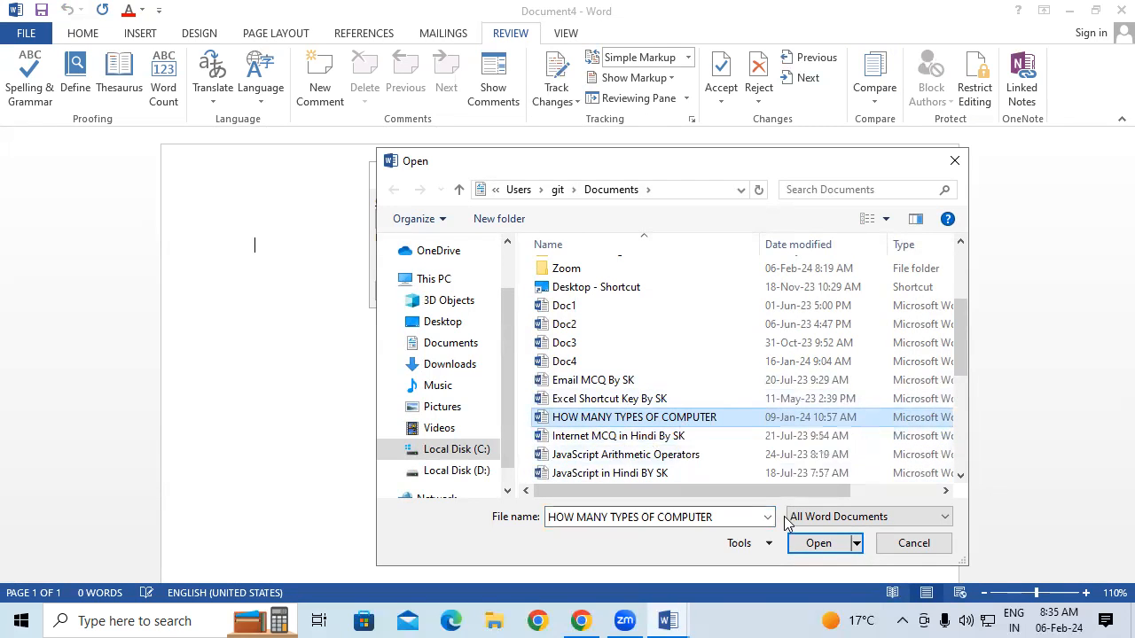
left_click(818, 542)
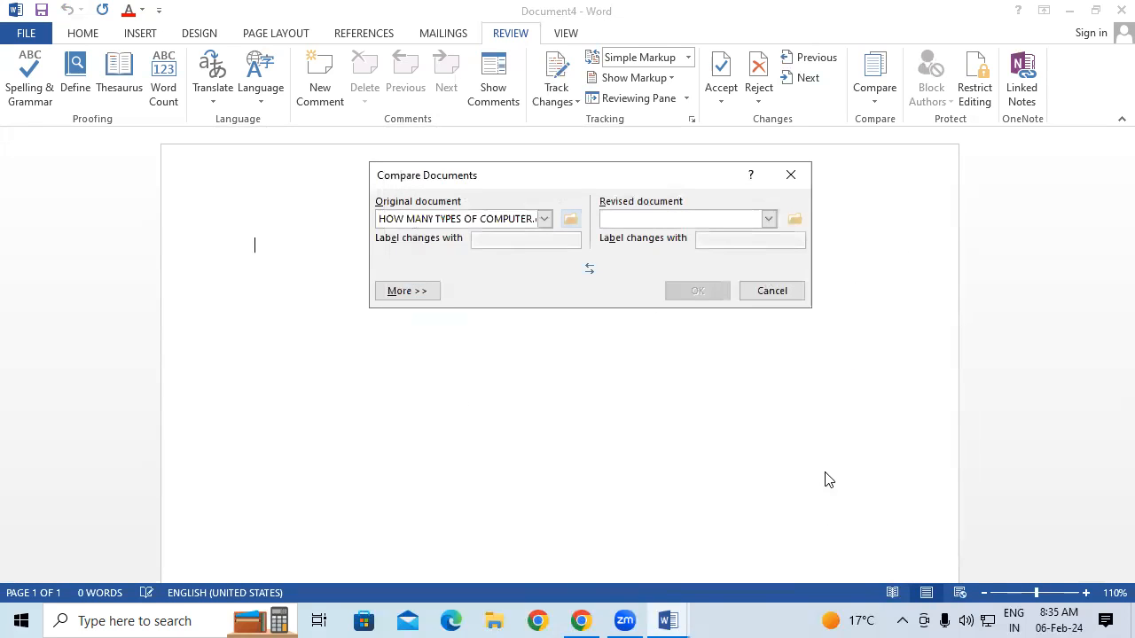
Choose LESSON as the revised document, run the comparison, and scroll through the 13 revisions
left_click(802, 222)
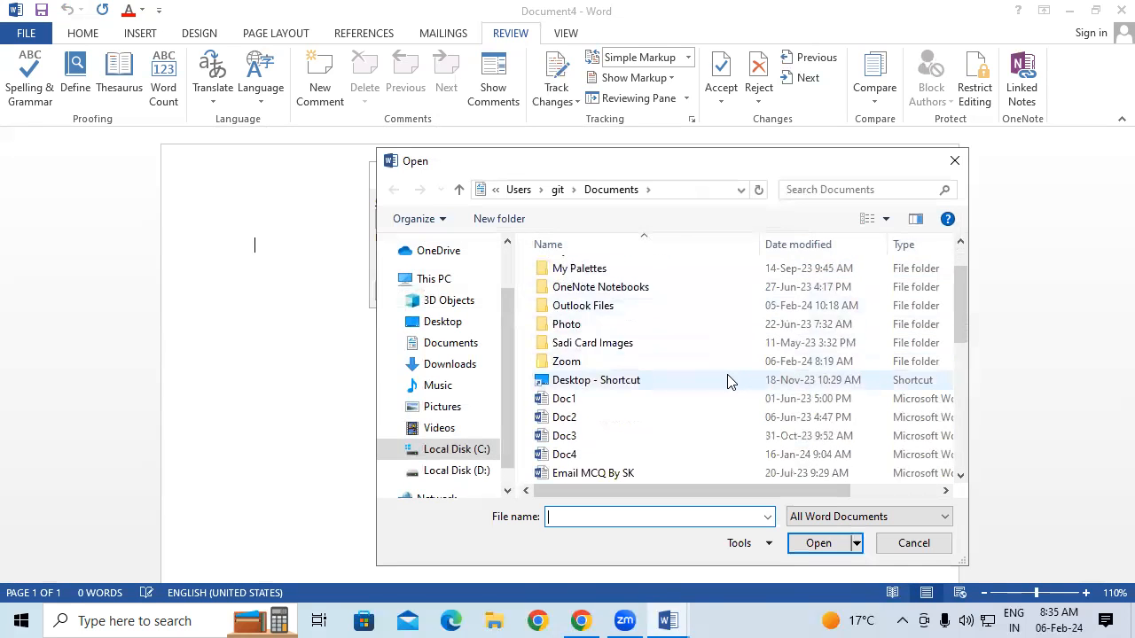
scroll(729, 381, "down", 4)
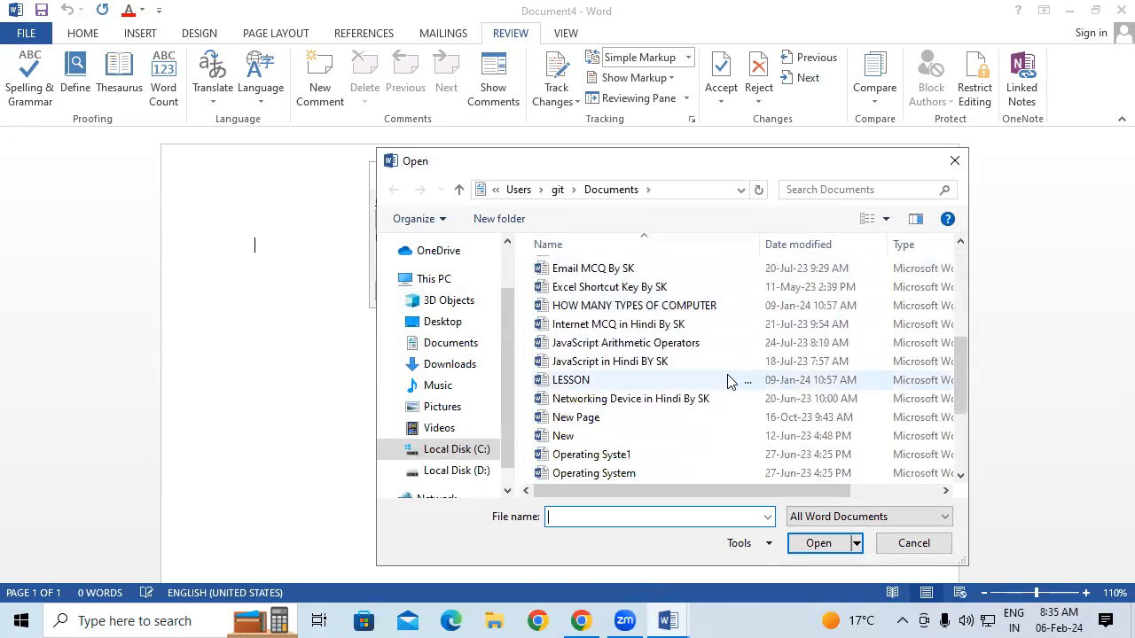
left_click(588, 381)
left_click(810, 542)
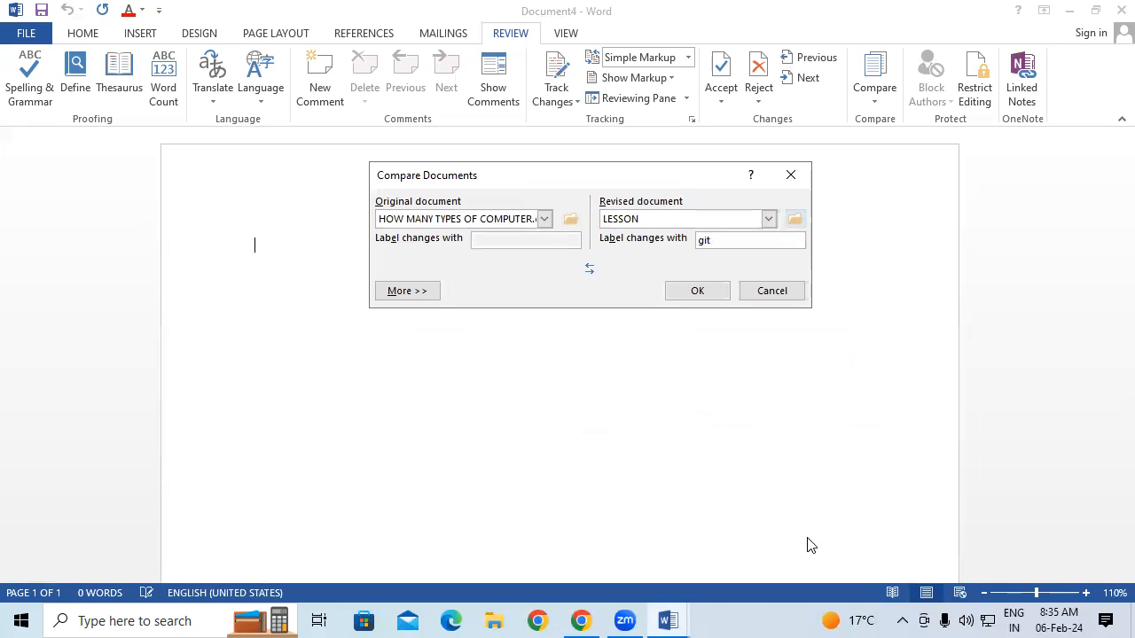
left_click(718, 298)
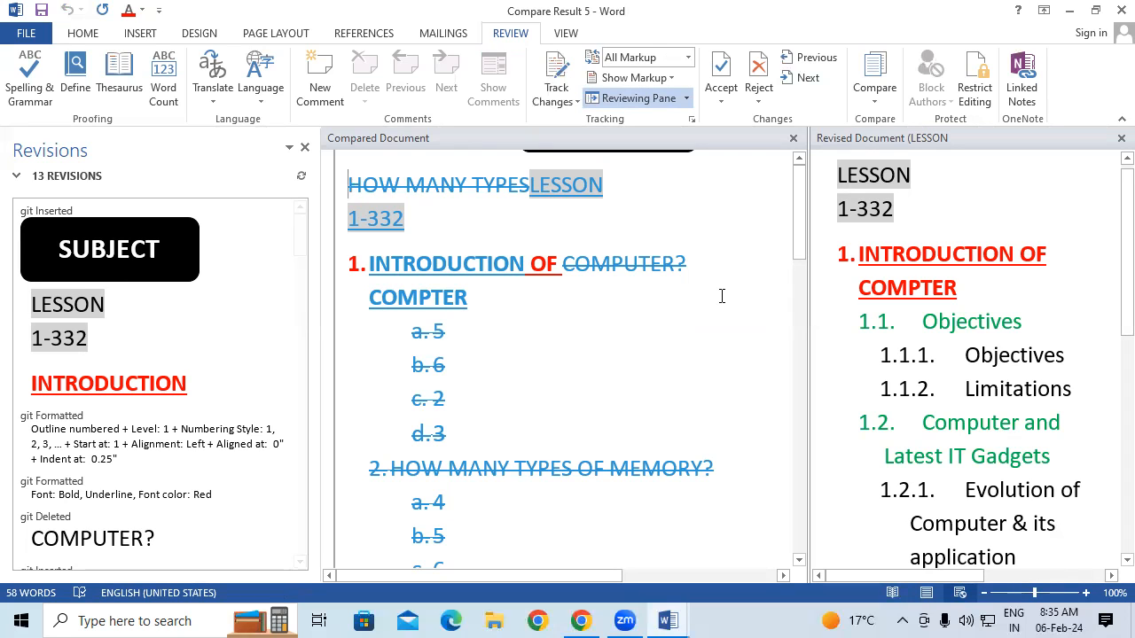
scroll(722, 296, "down", 2)
scroll(721, 296, "up", 1)
scroll(722, 296, "down", 2)
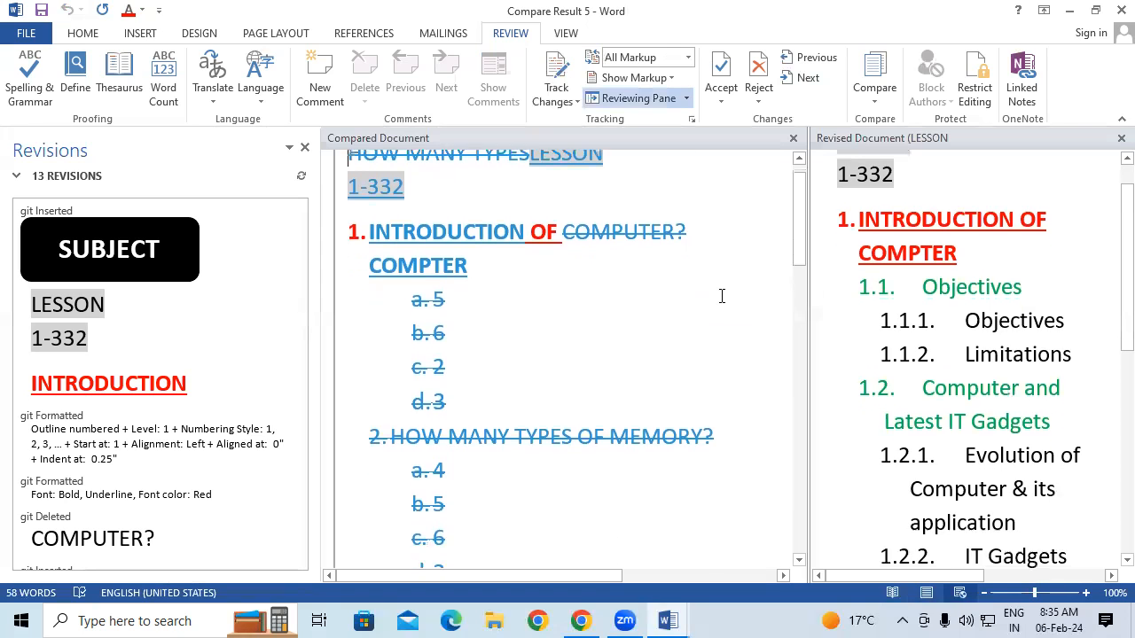
scroll(722, 296, "up", 2)
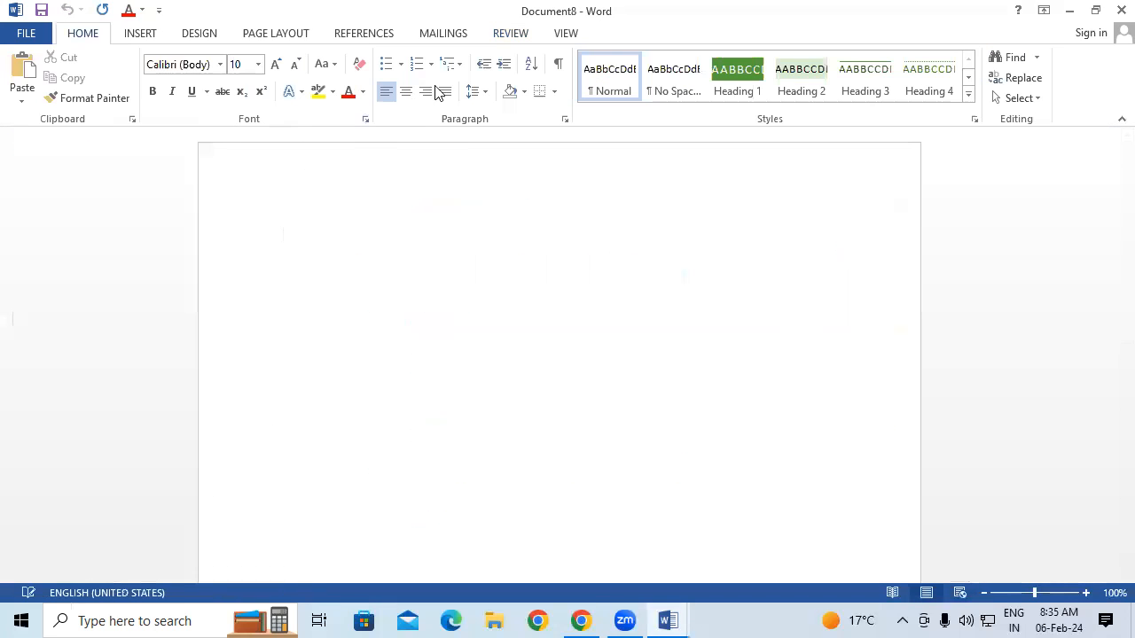
Start a Combine from Review > Compare with Doc1 as the original document
left_click(517, 33)
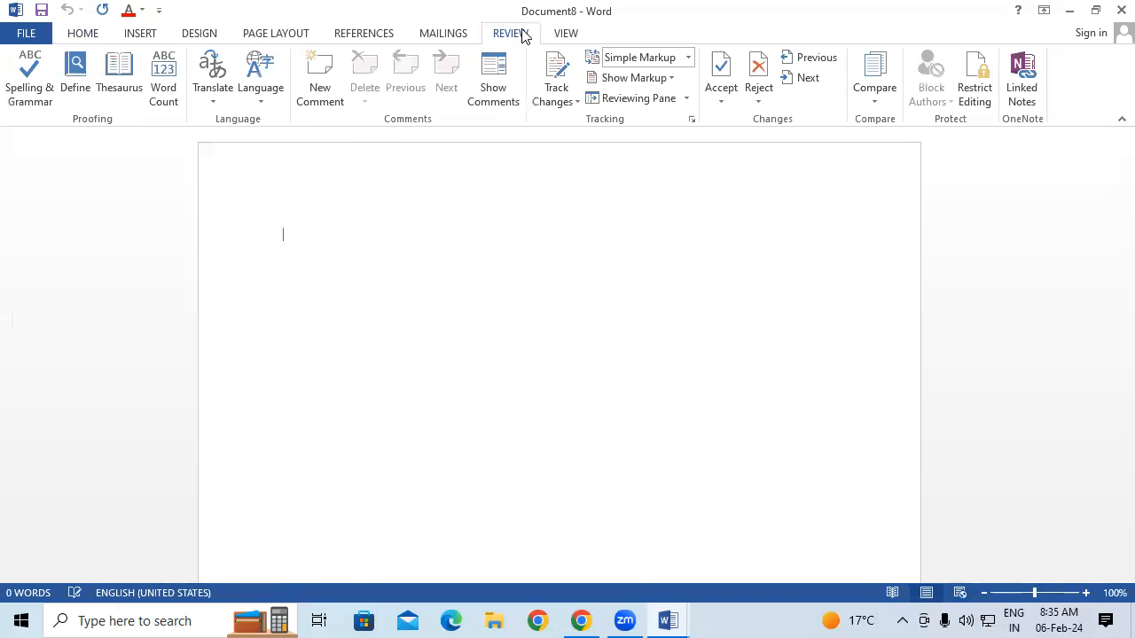
left_click(888, 98)
left_click(913, 197)
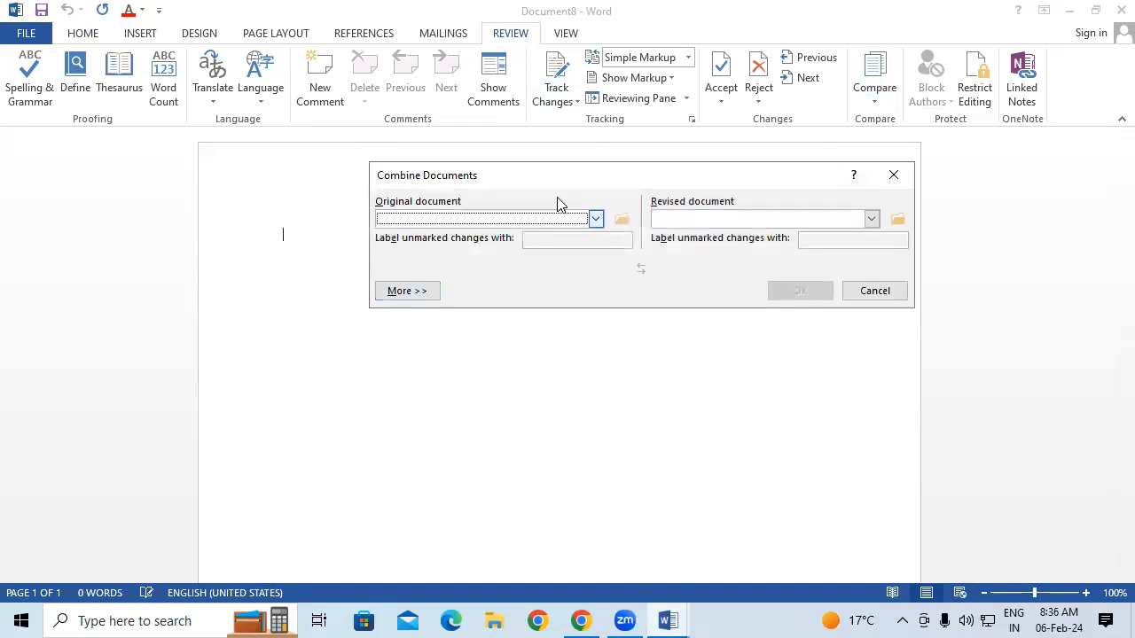
left_click(622, 223)
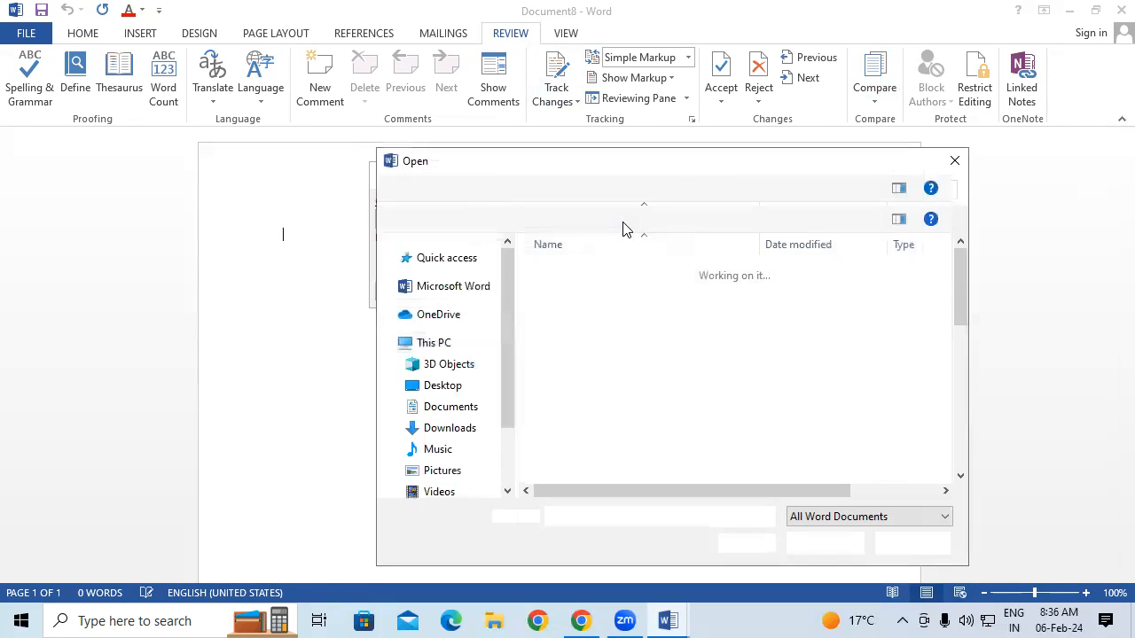
scroll(588, 404, "down", 2)
left_click(604, 381)
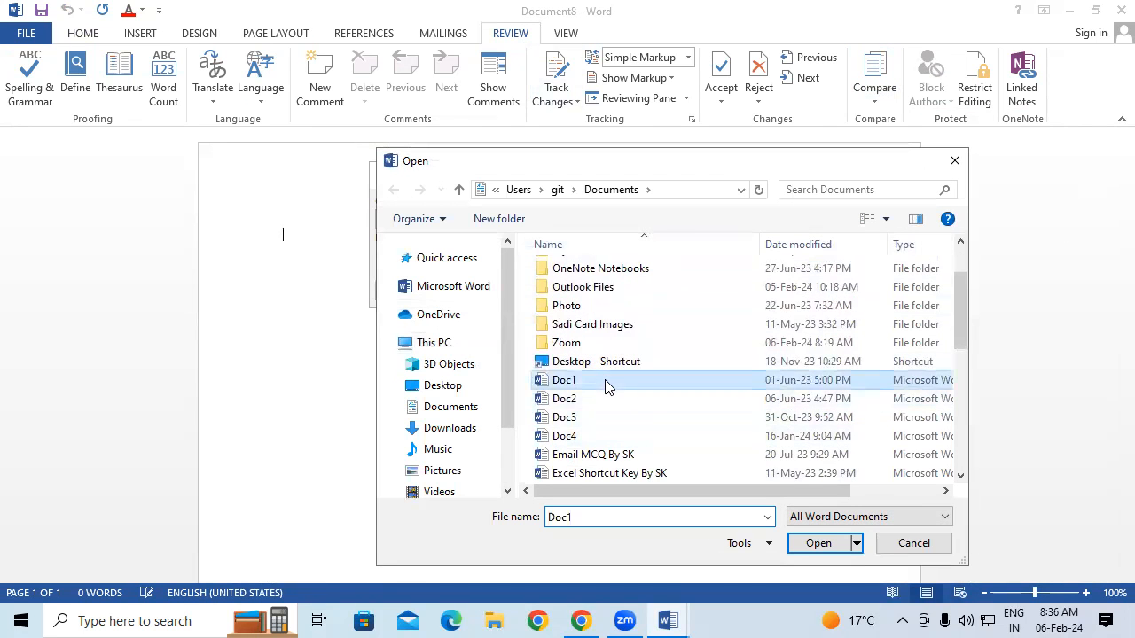
left_click(807, 541)
Add Doc2 as revised, combine them, scroll the result, then create a new blank document
left_click(897, 220)
left_click(611, 475)
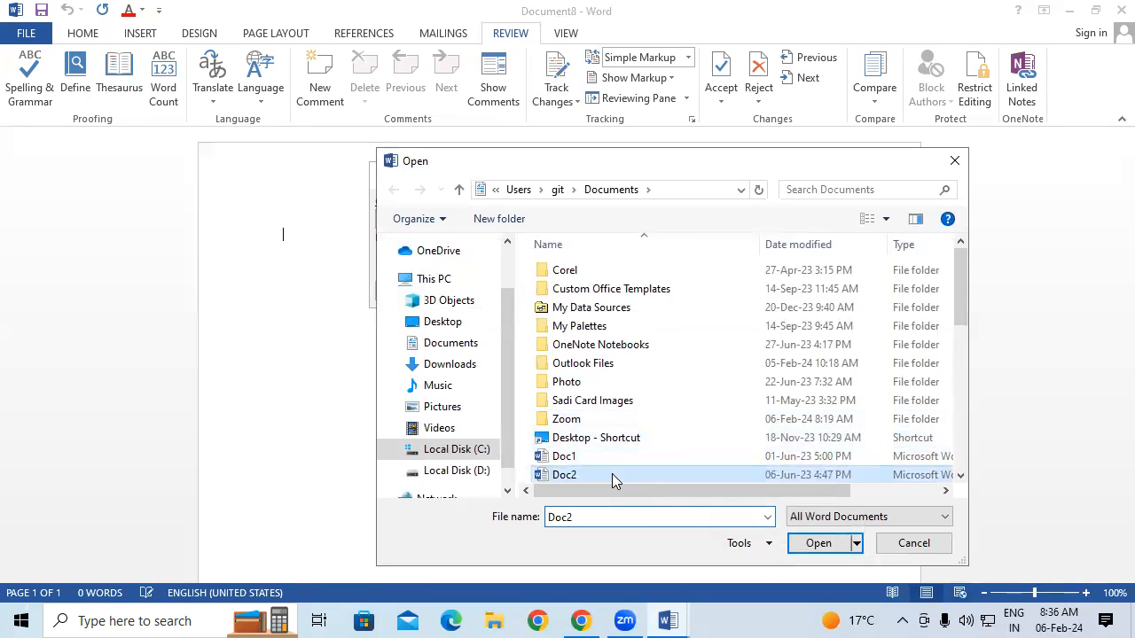
left_click(814, 543)
left_click(811, 292)
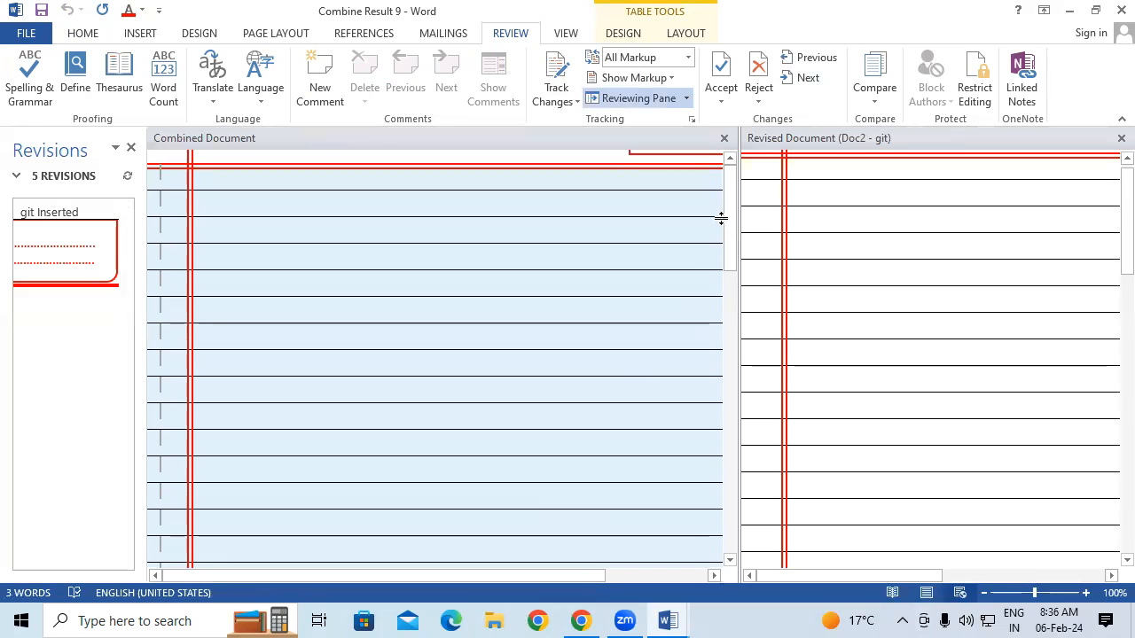
left_click_drag(727, 217, 748, 492)
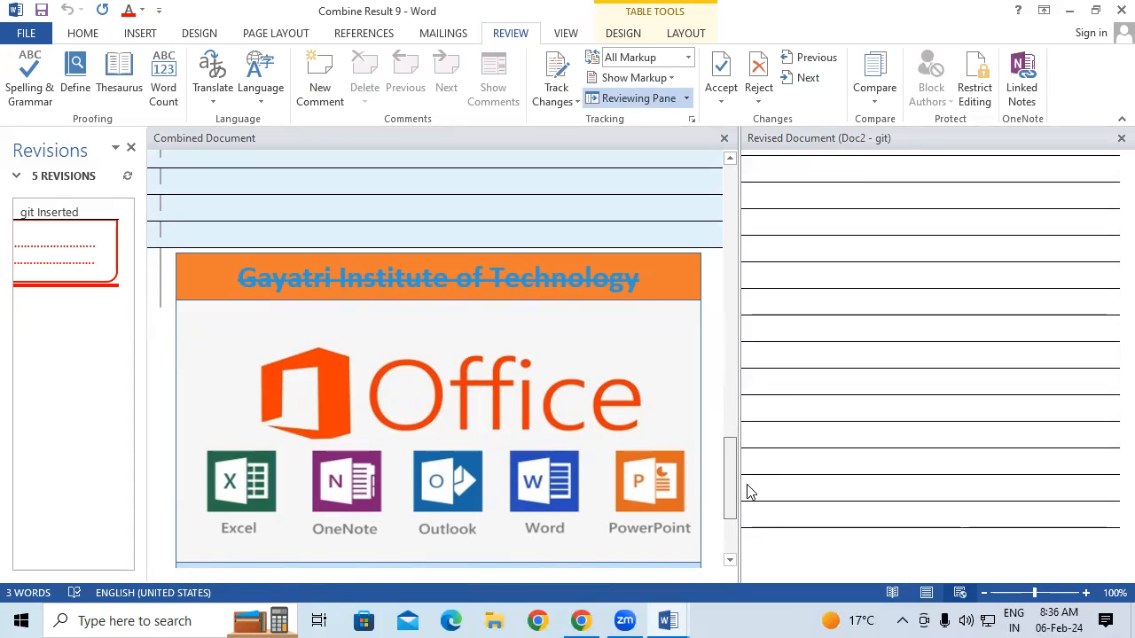
scroll(754, 443, "up", 10)
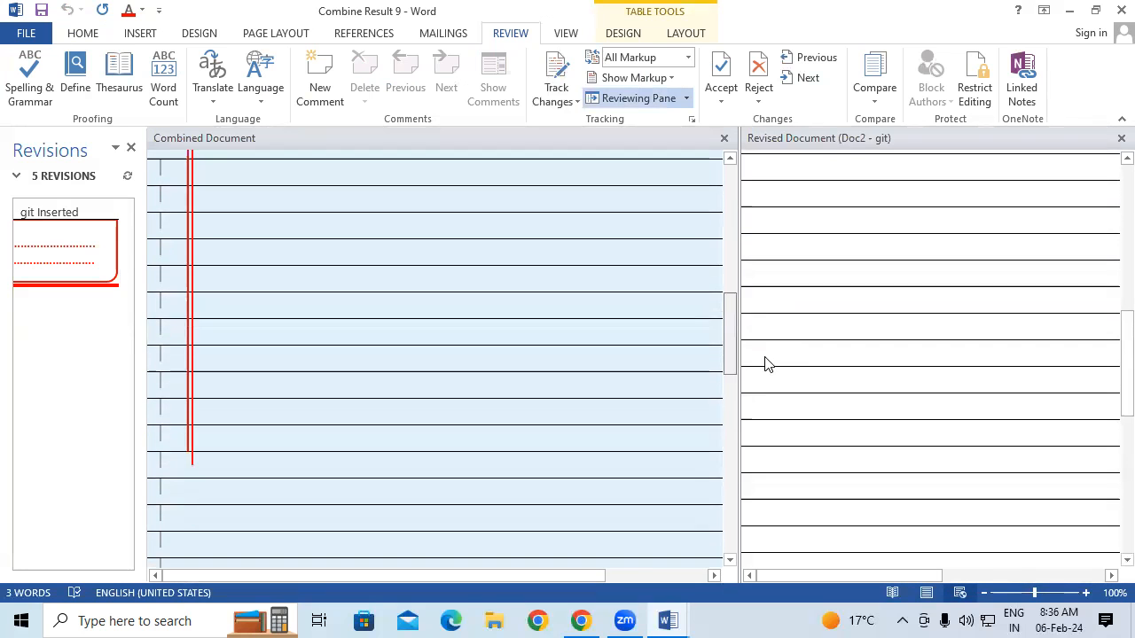
scroll(772, 517, "down", 10)
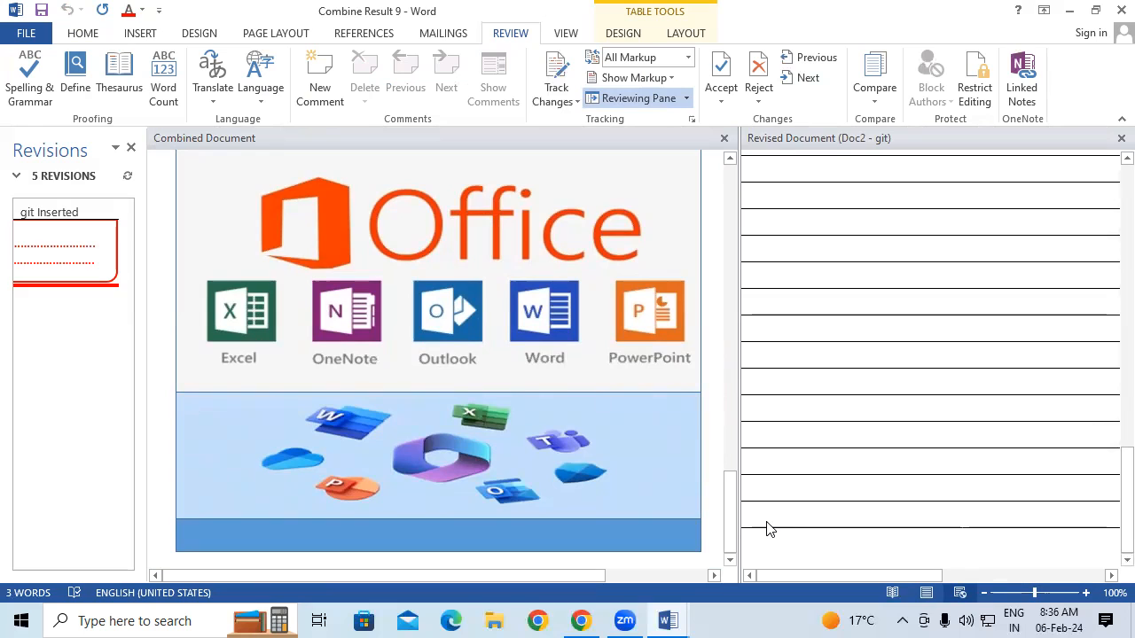
key("ctrl+n")
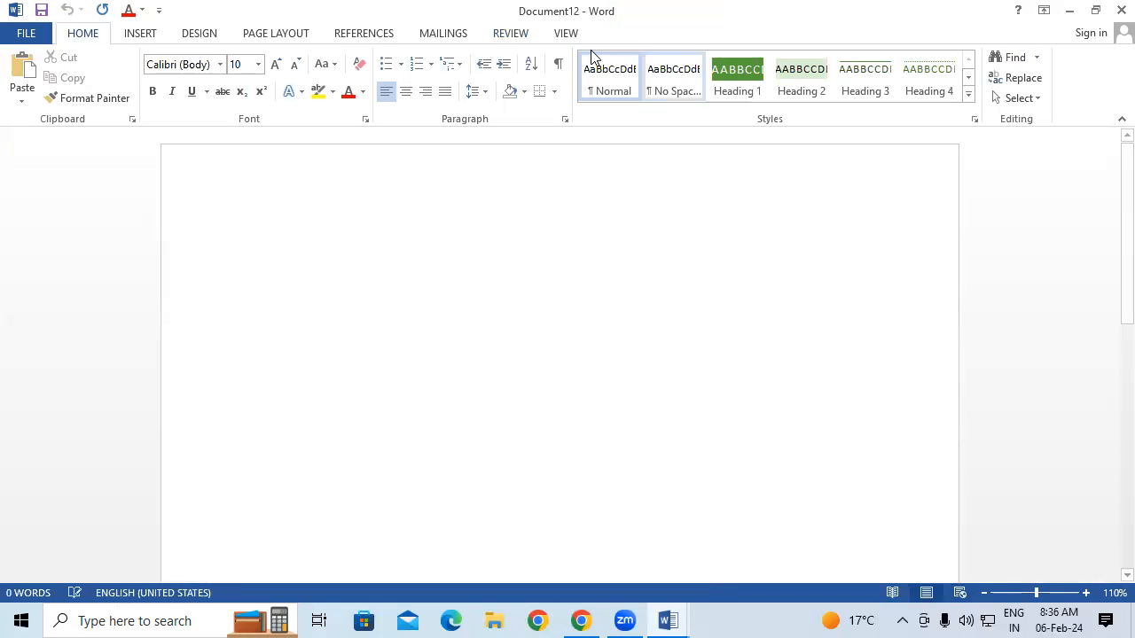
Generate five sample paragraphs with =rand(), select all, and enlarge the font size
left_click(523, 33)
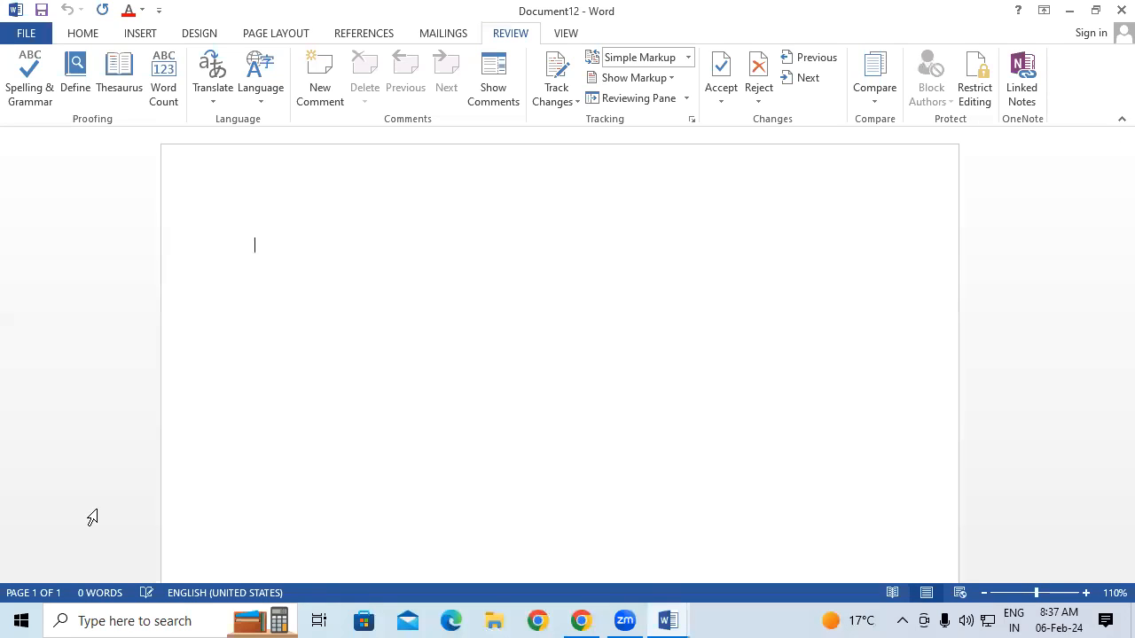
type("=")
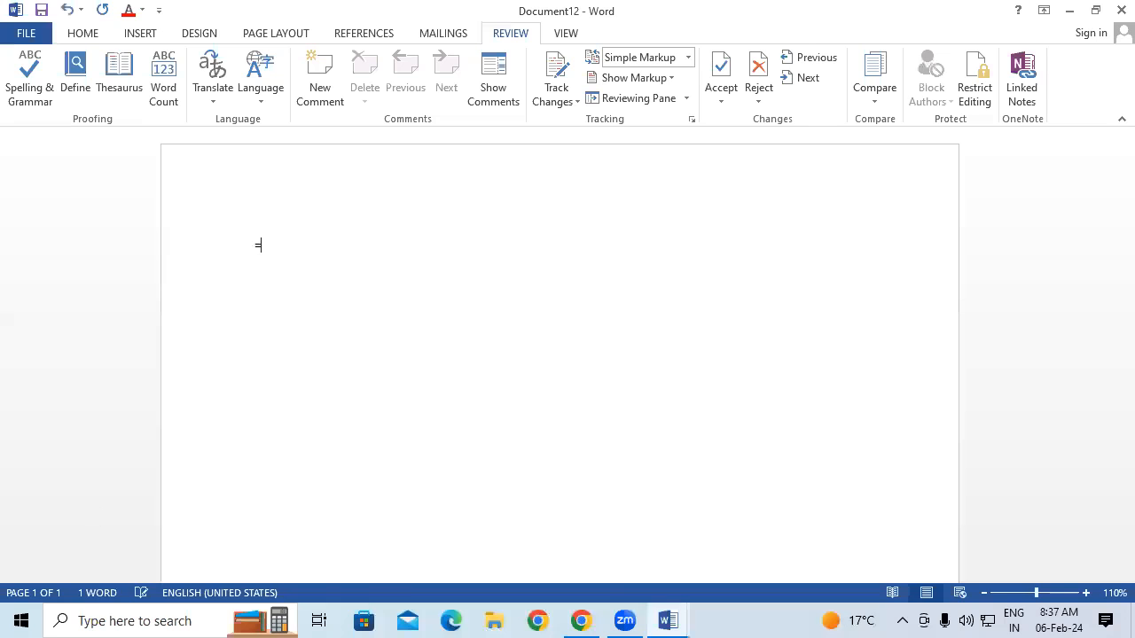
type("rand()")
key("Return")
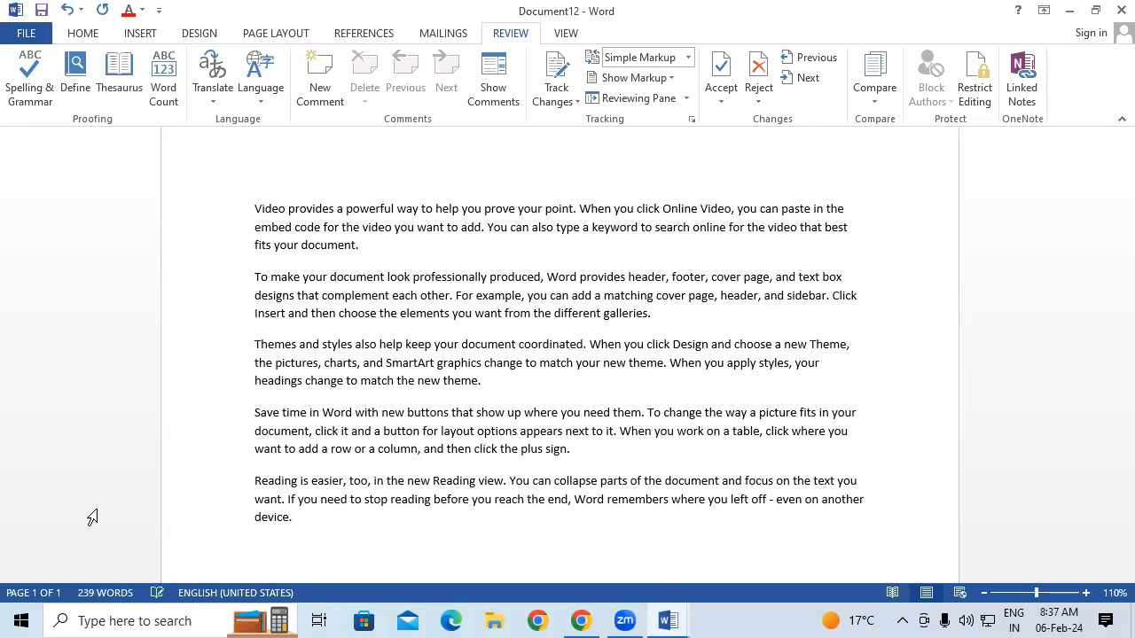
key("ctrl+a")
key("ctrl+shift+period")
key("ctrl+shift+period")
key("ctrl+shift+period")
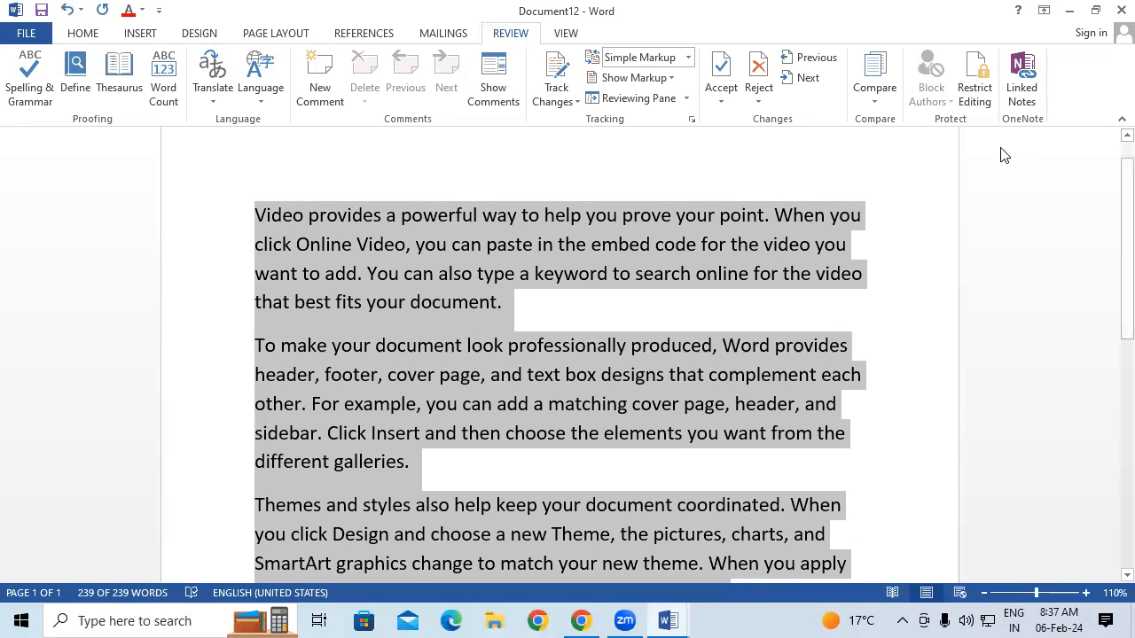
Restrict editing to 'No changes (Read only)' under 'Allow only this type of editing'
left_click(973, 78)
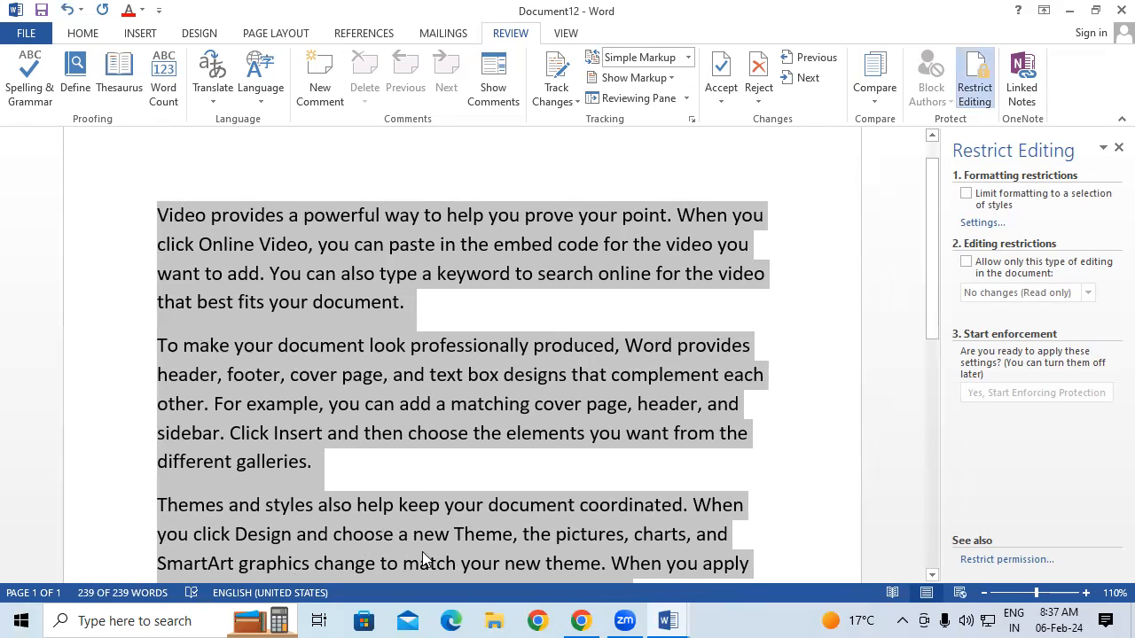
left_click(965, 263)
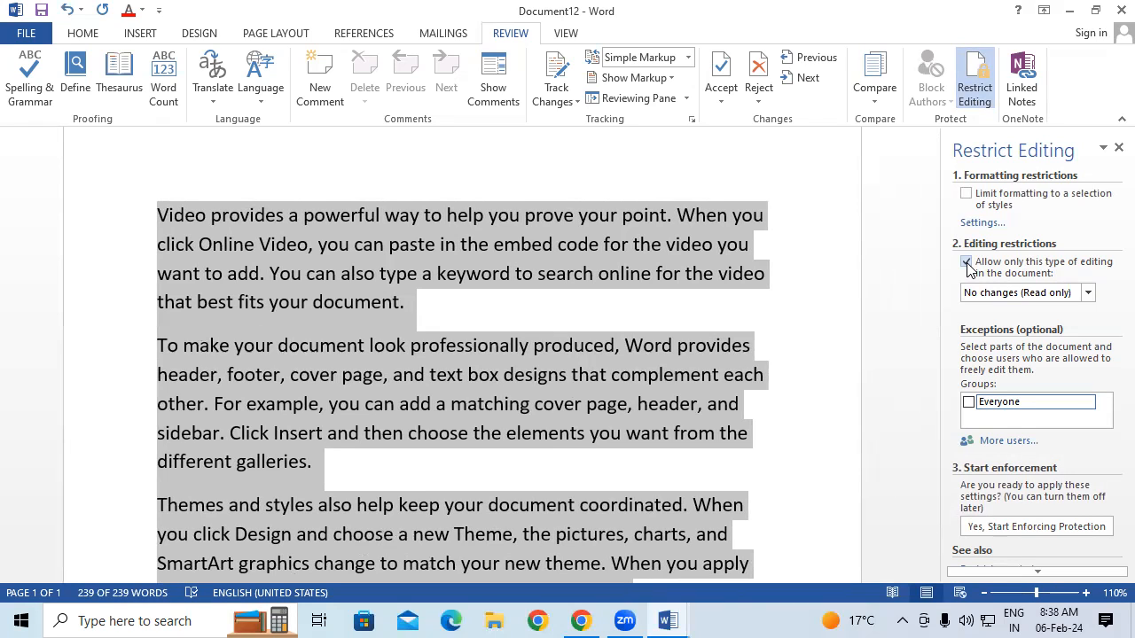
left_click(1088, 293)
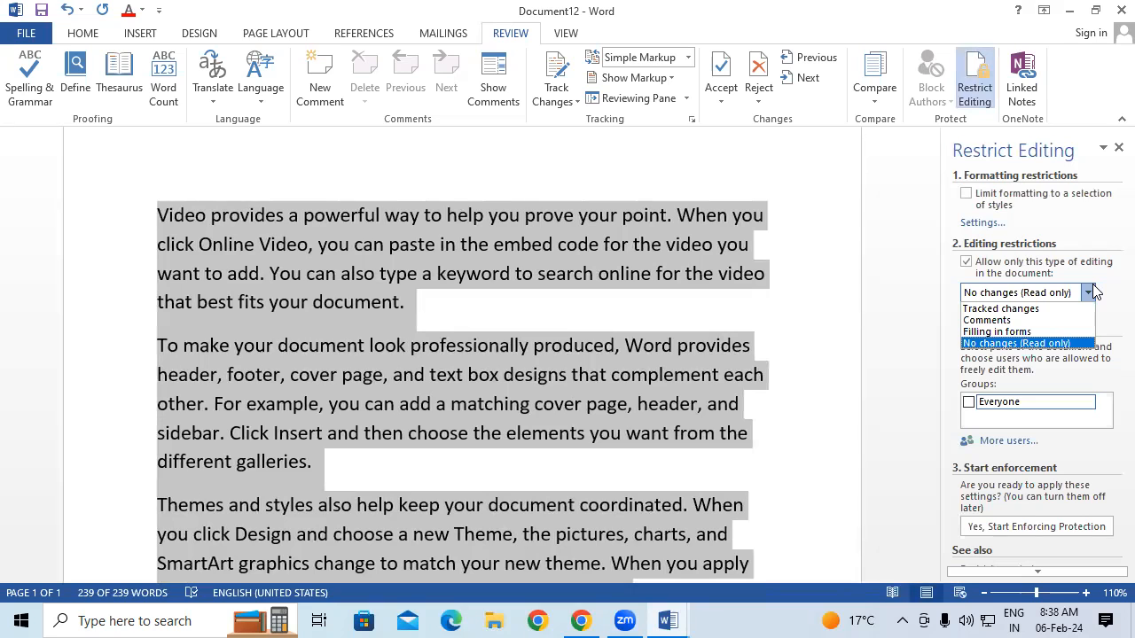
left_click(1048, 343)
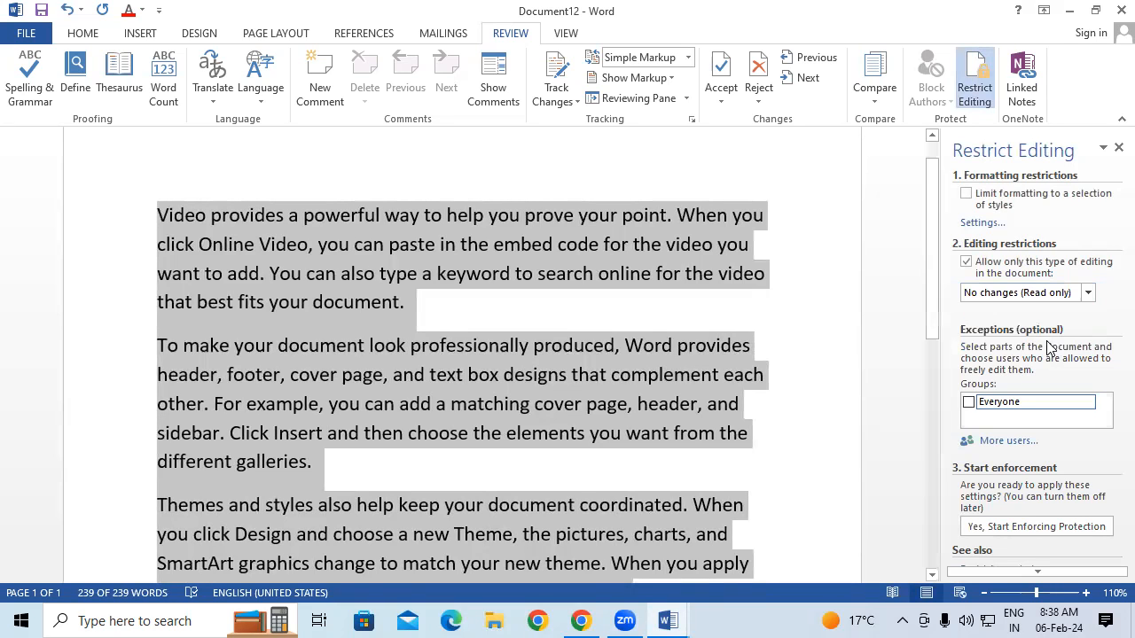
left_click(1007, 572)
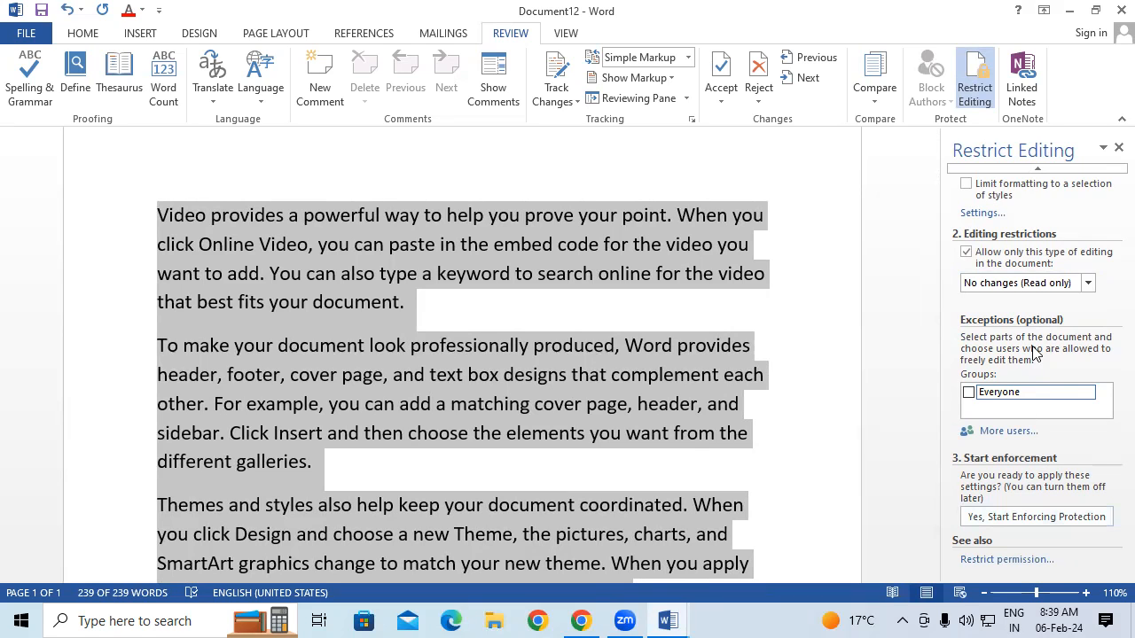
Start enforcing protection, entering and confirming a protection password
left_click(990, 518)
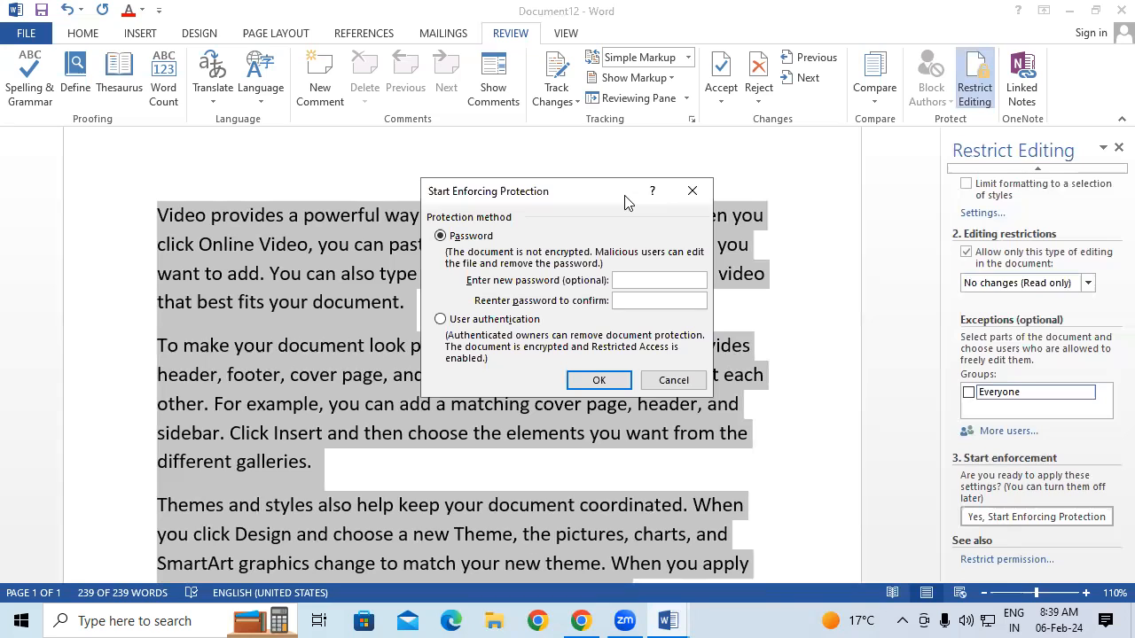
type("123")
left_click(636, 301)
type("123")
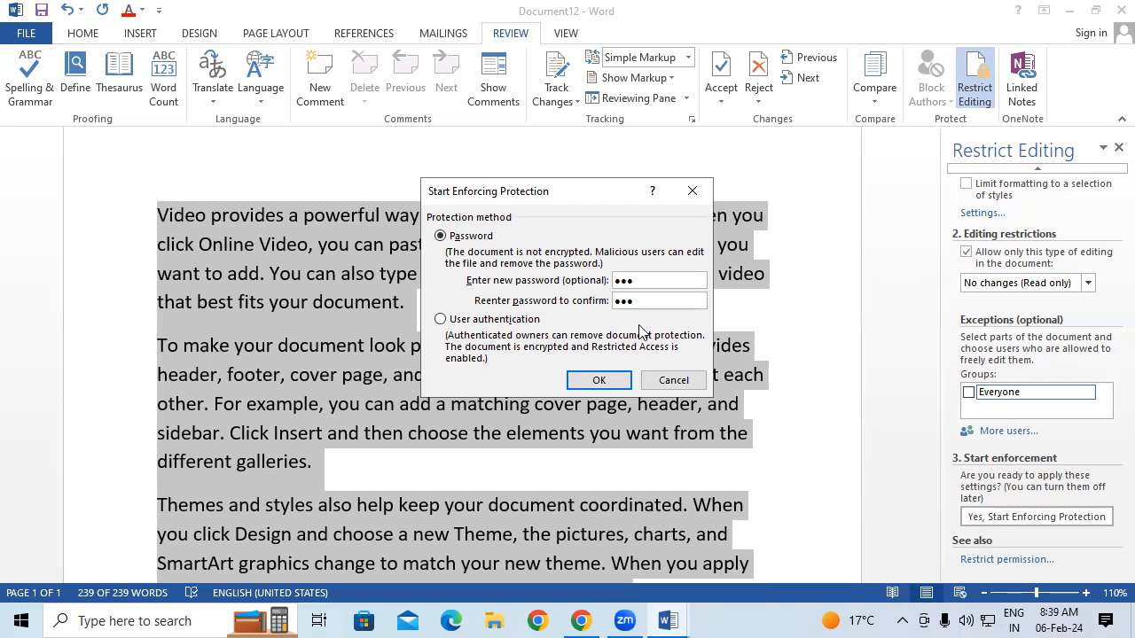
left_click(598, 379)
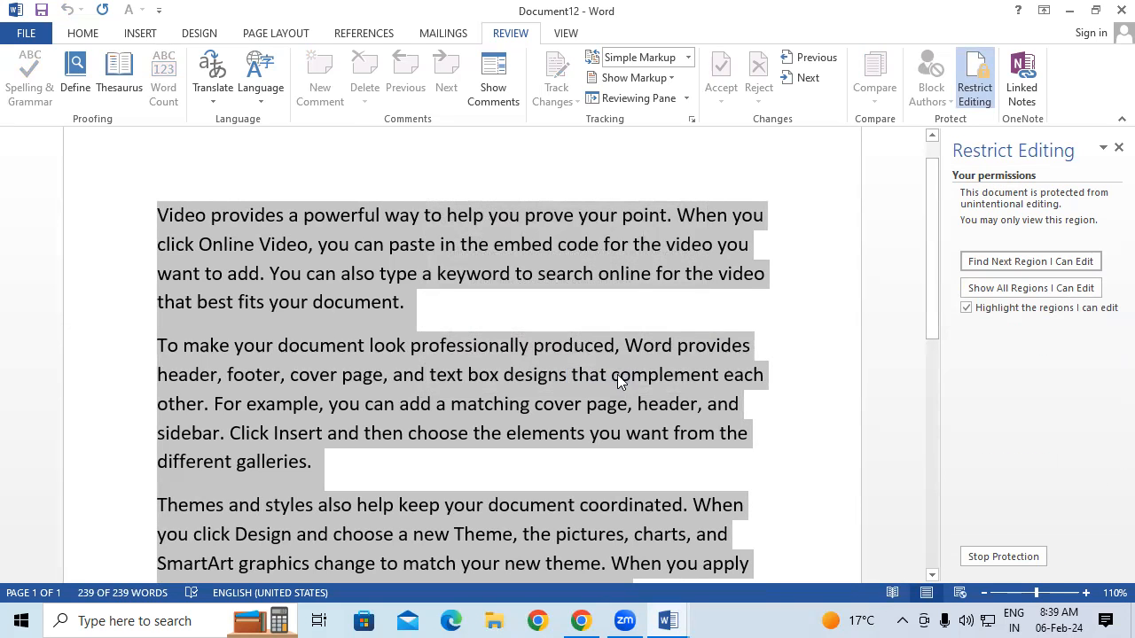
Save the document as 3333 on the Desktop
left_click(26, 35)
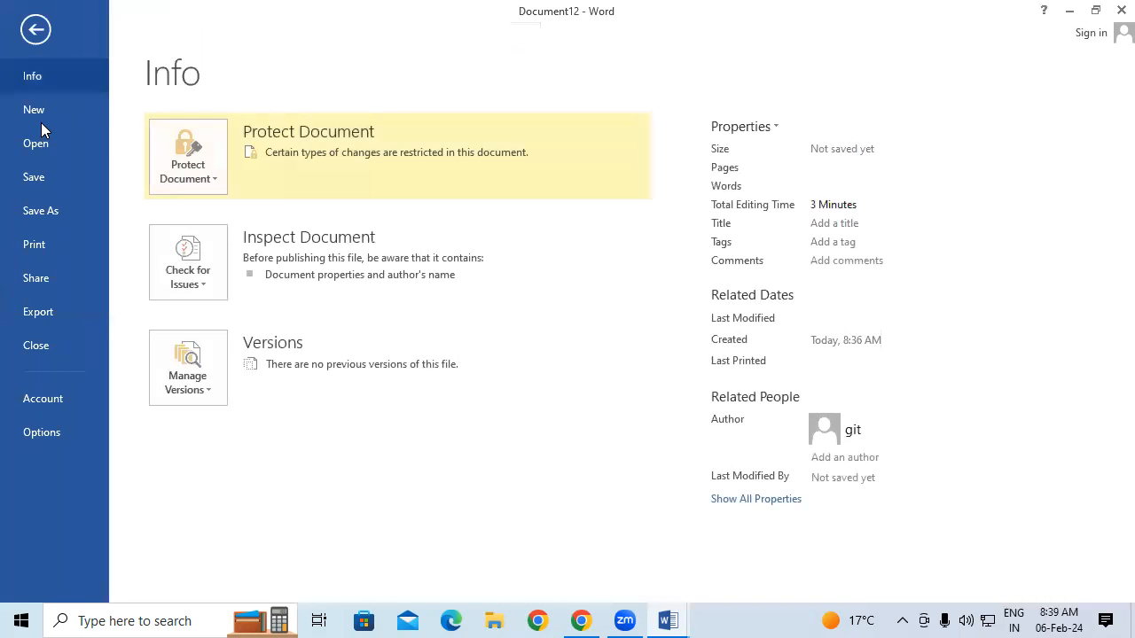
left_click(39, 176)
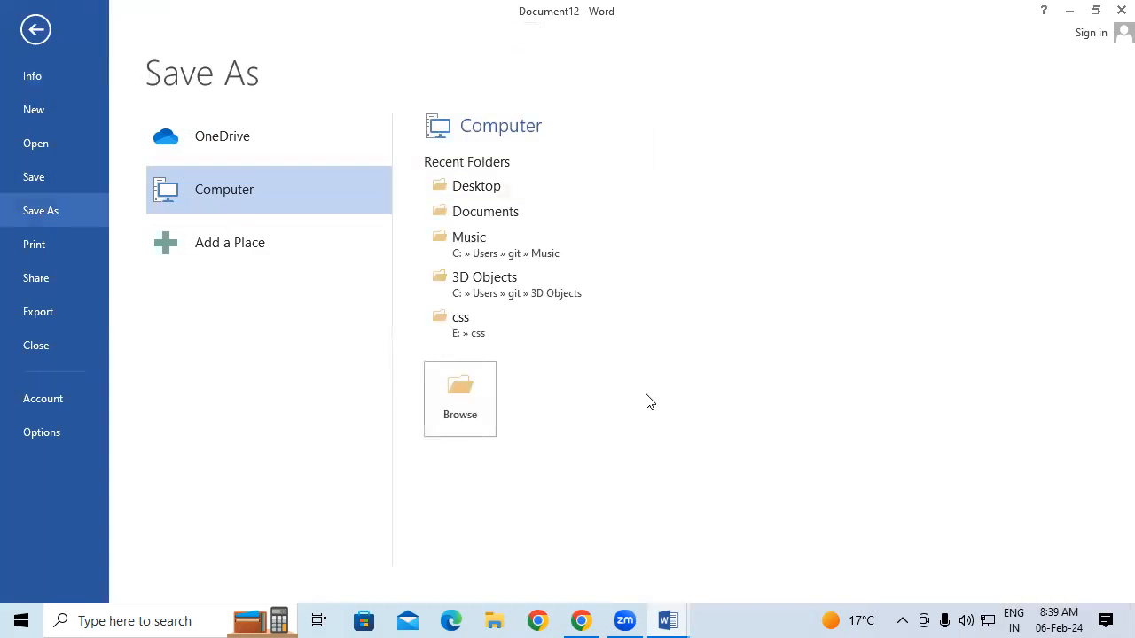
left_click(468, 396)
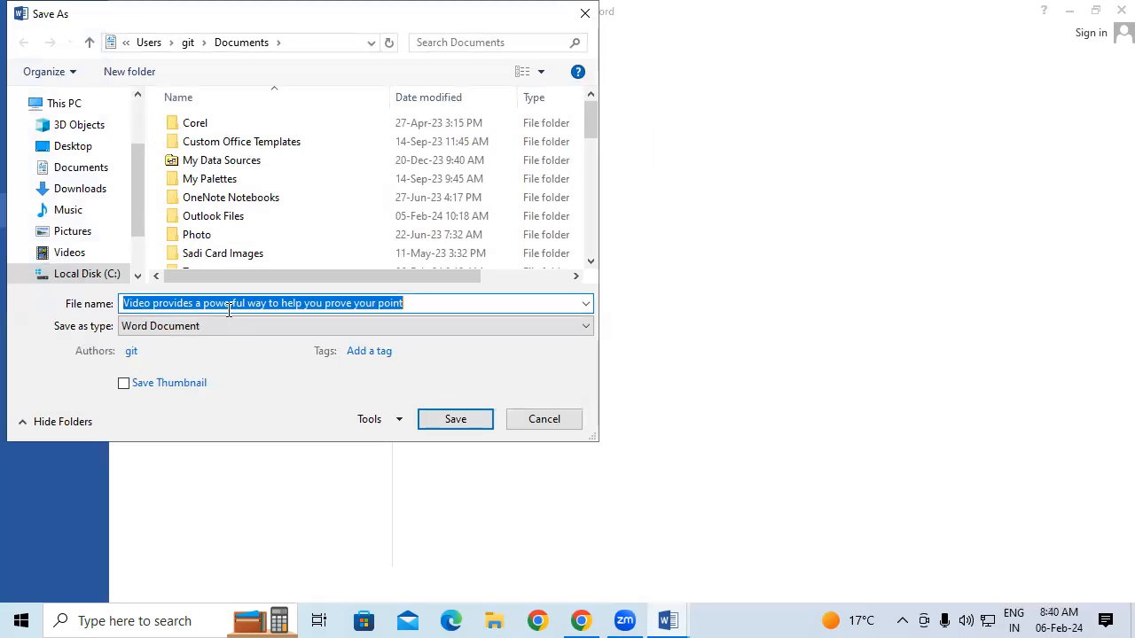
type("3333")
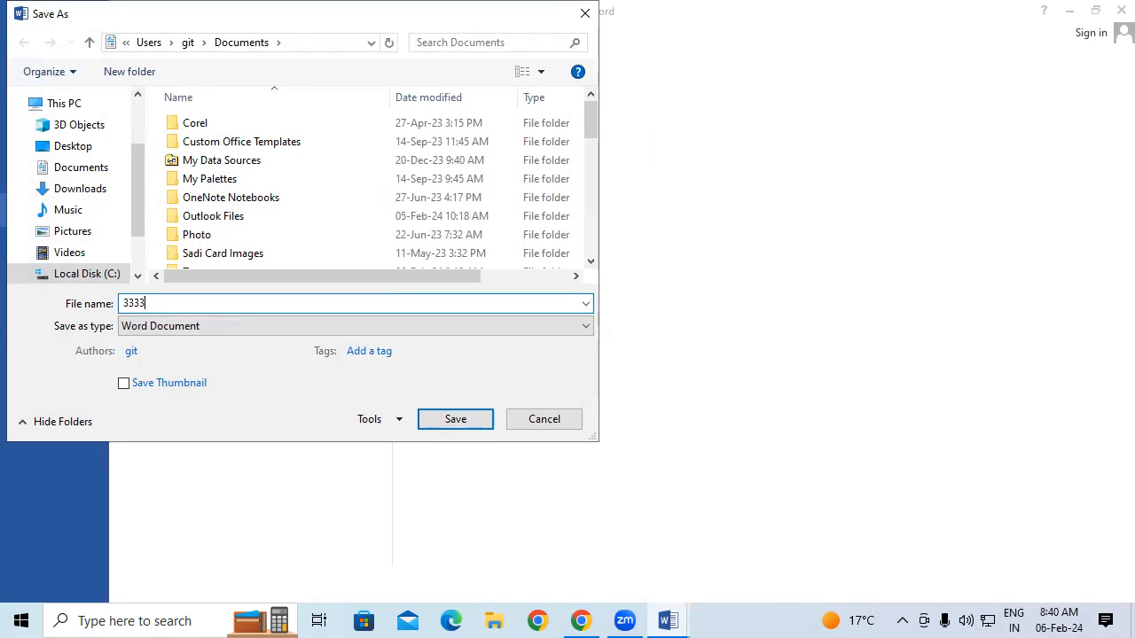
left_click(70, 147)
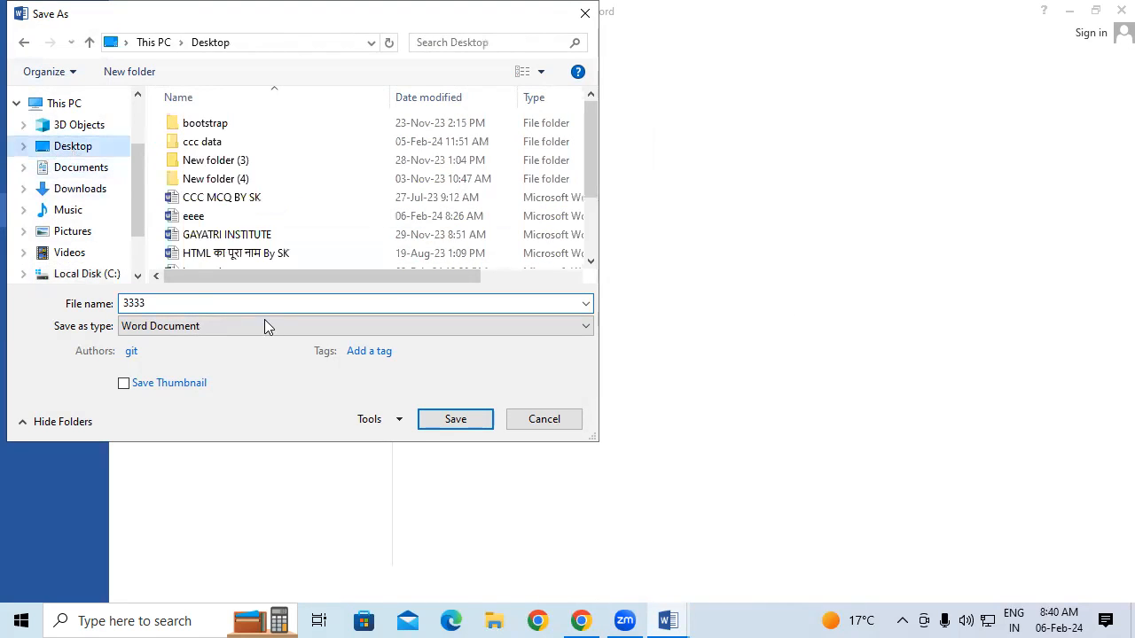
left_click(440, 417)
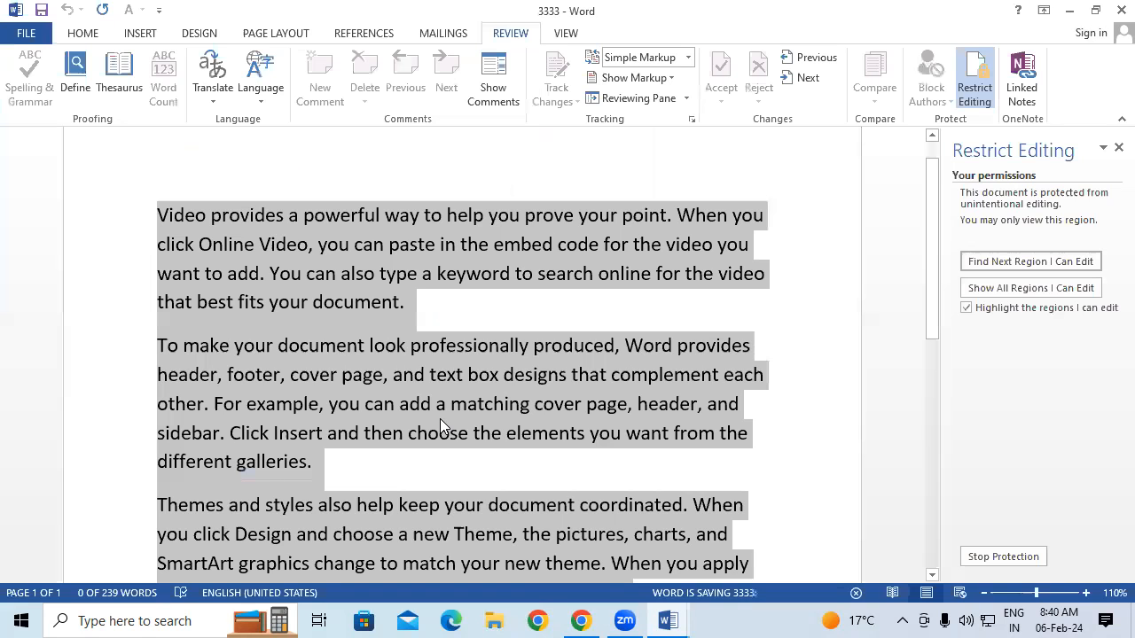
Close 3333, Combine Result 9, Compare Result 5, the blank documents and eeee, discarding changes
left_click(1112, 7)
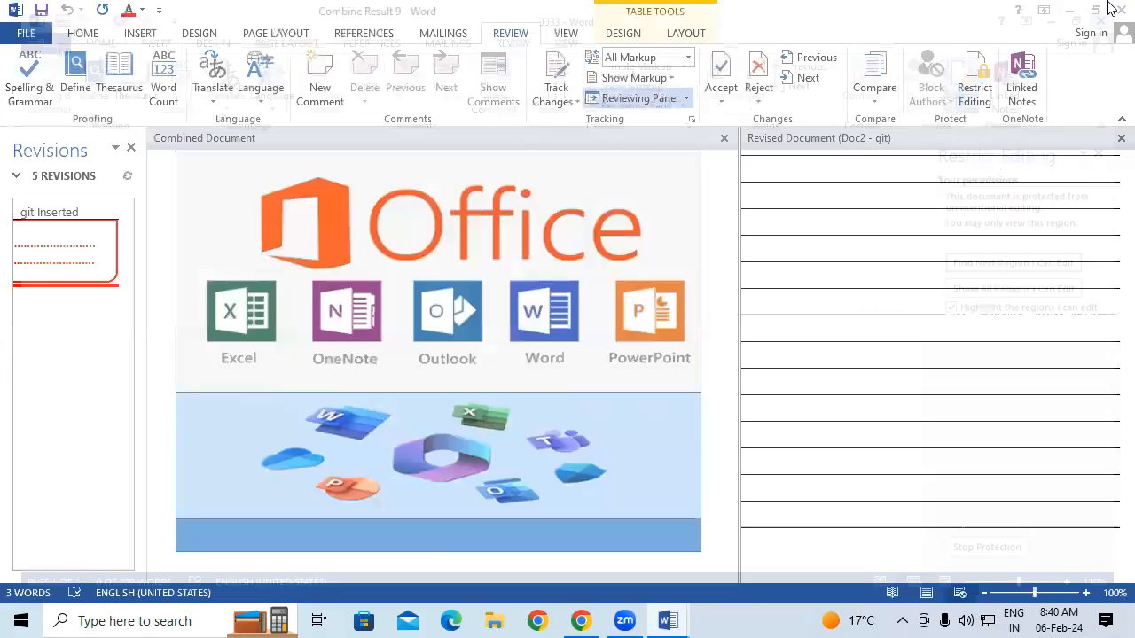
left_click(1114, 8)
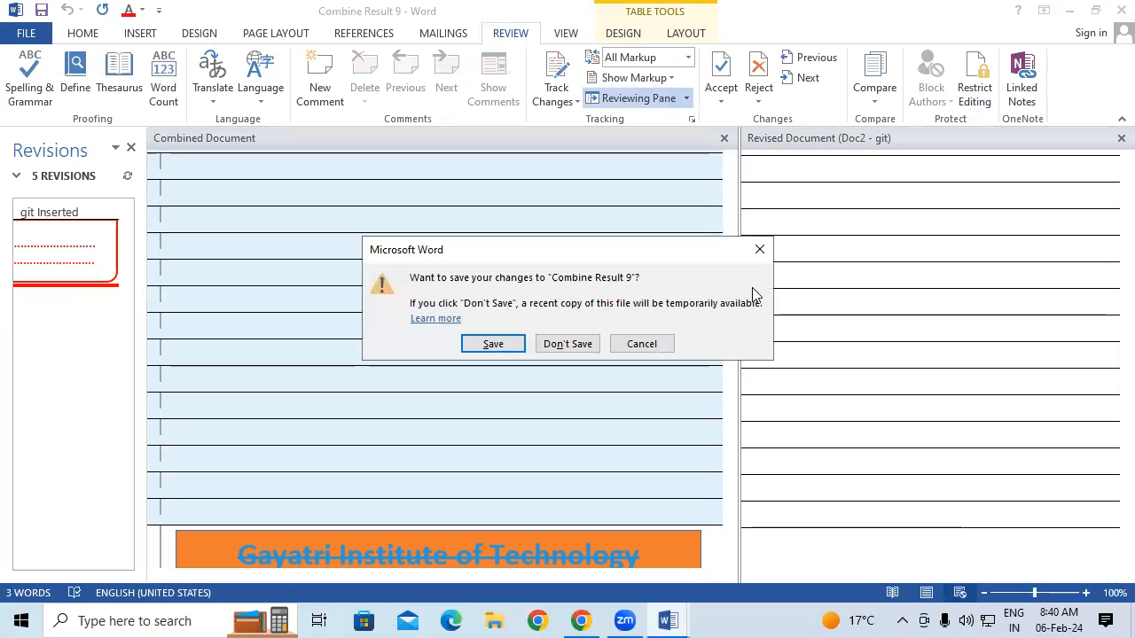
left_click(572, 344)
left_click(1112, 7)
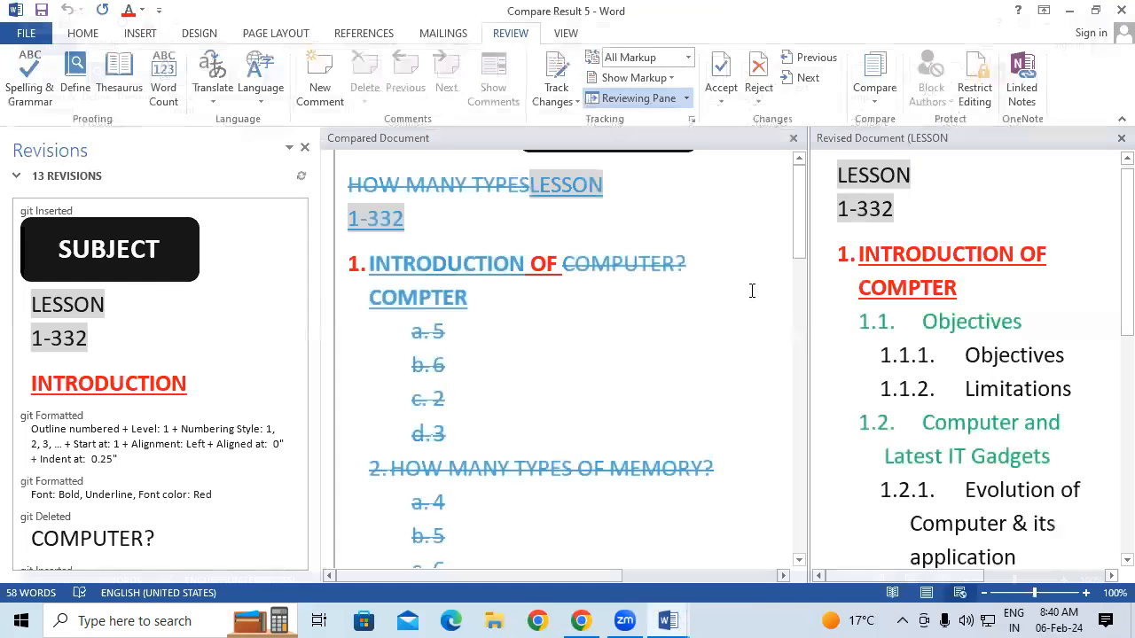
left_click(1114, 8)
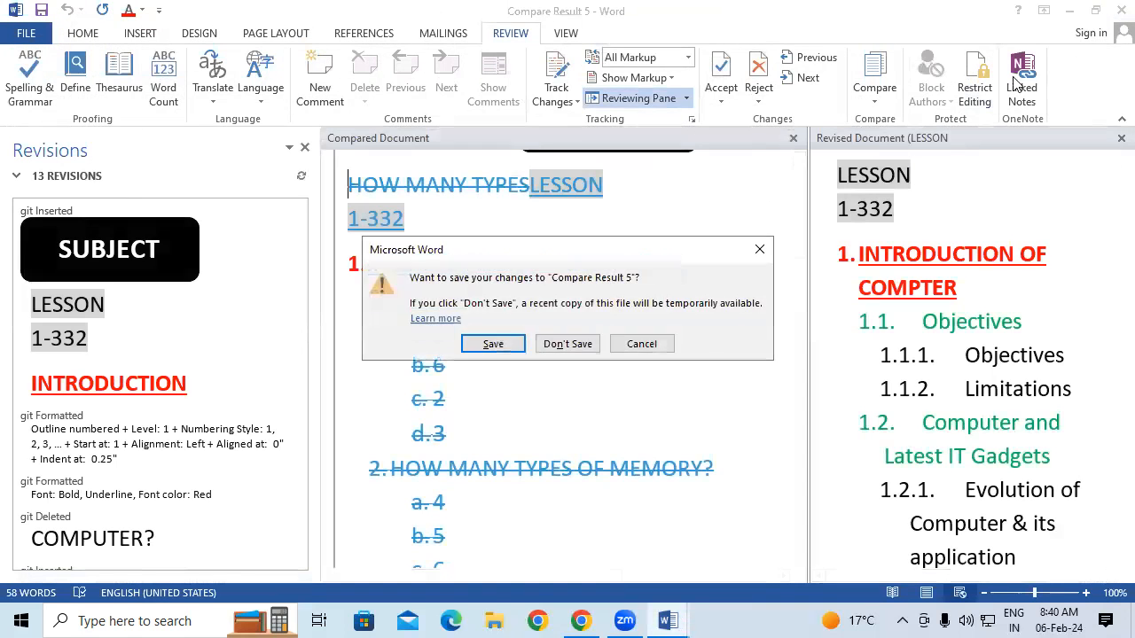
left_click(568, 344)
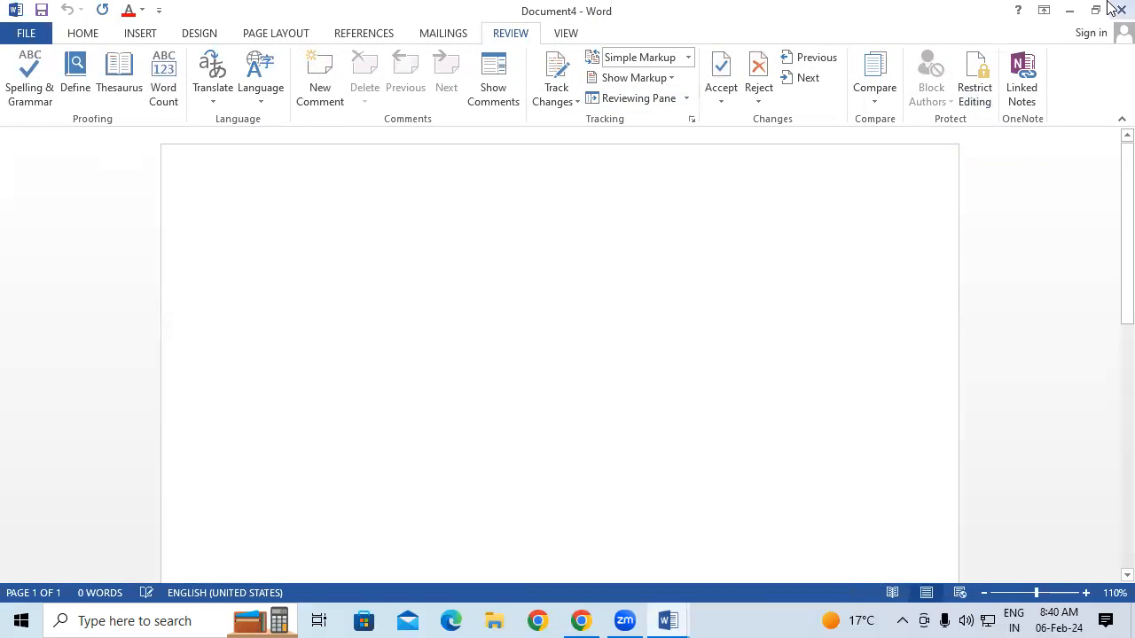
left_click(1121, 9)
left_click(1113, 9)
left_click(570, 350)
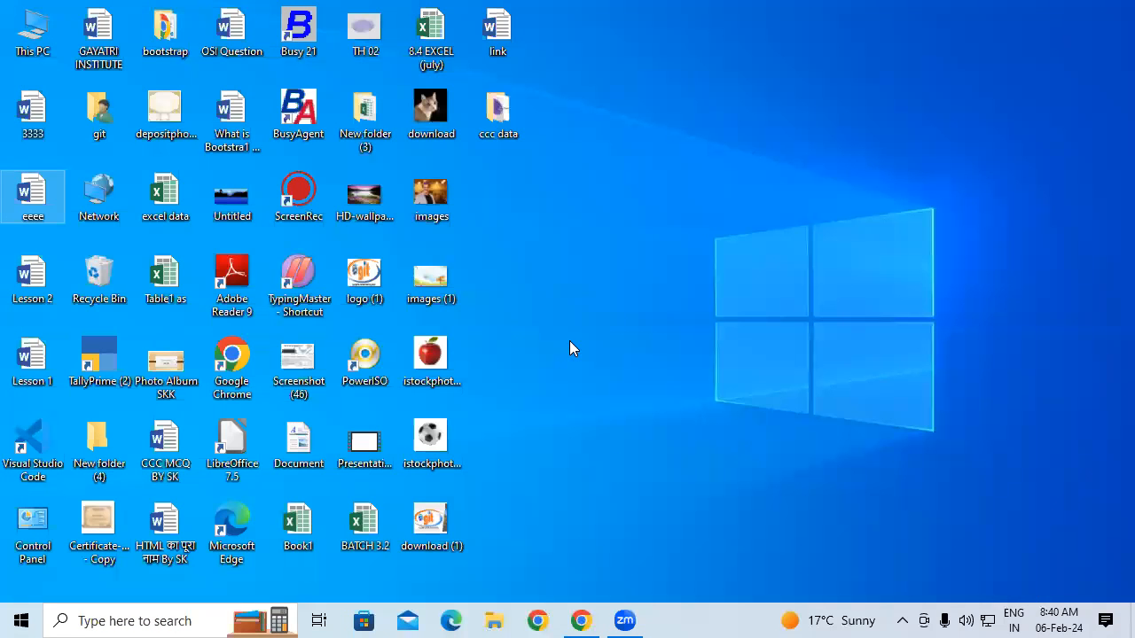
Open the 3333 document from the desktop in Word
left_click(39, 115)
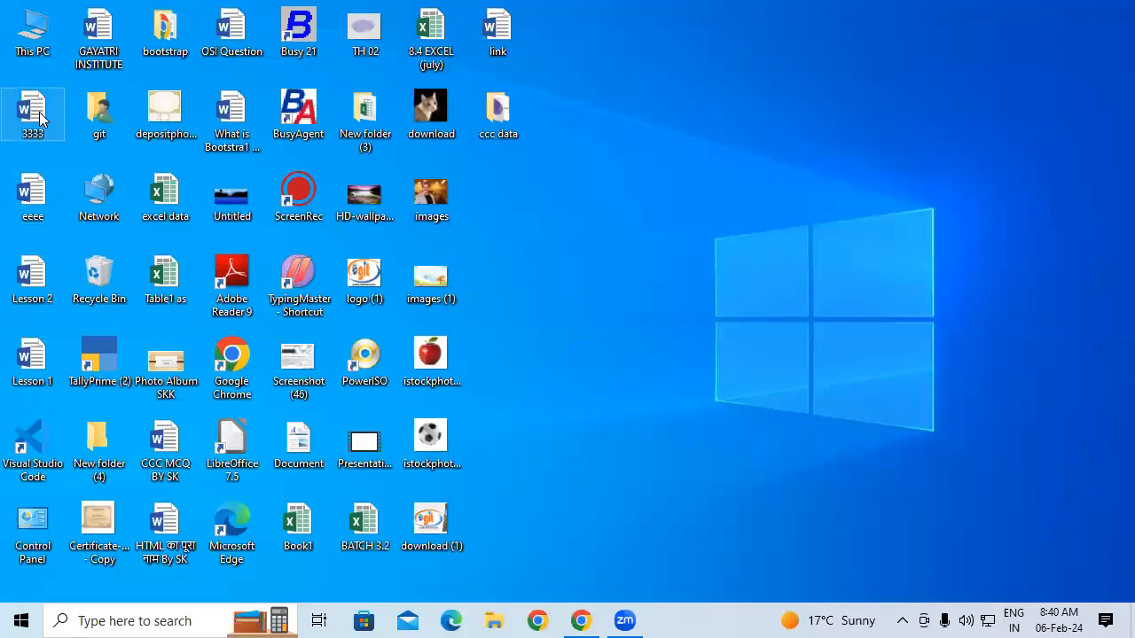
double_click(39, 115)
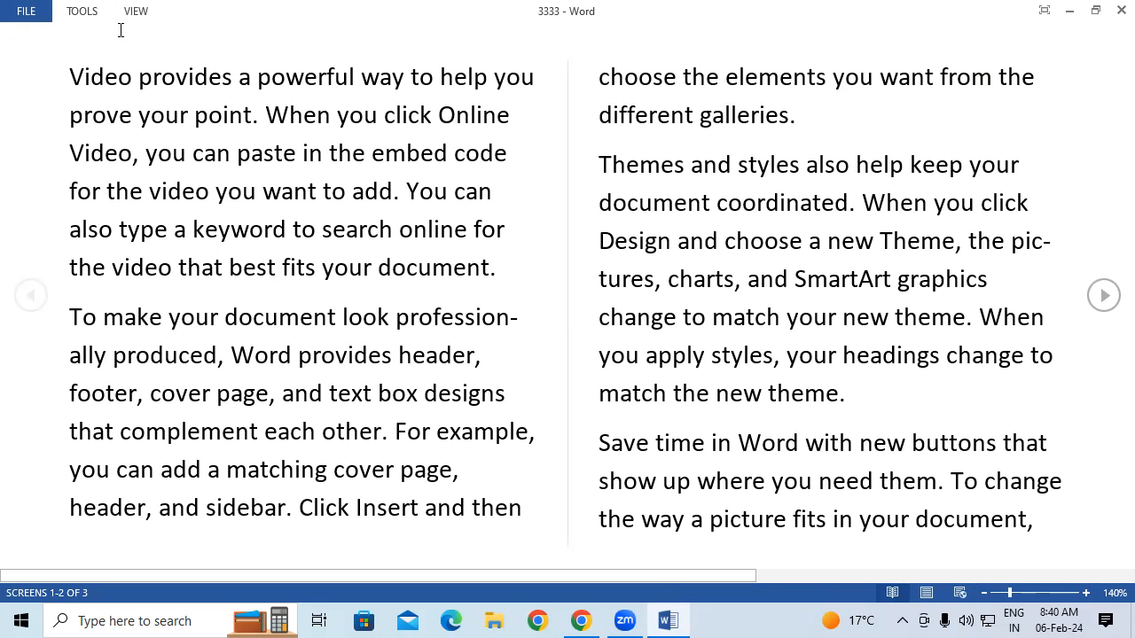
Leave Read Mode for editing and confirm the opening paragraphs of 3333 cannot be deleted
left_click(135, 13)
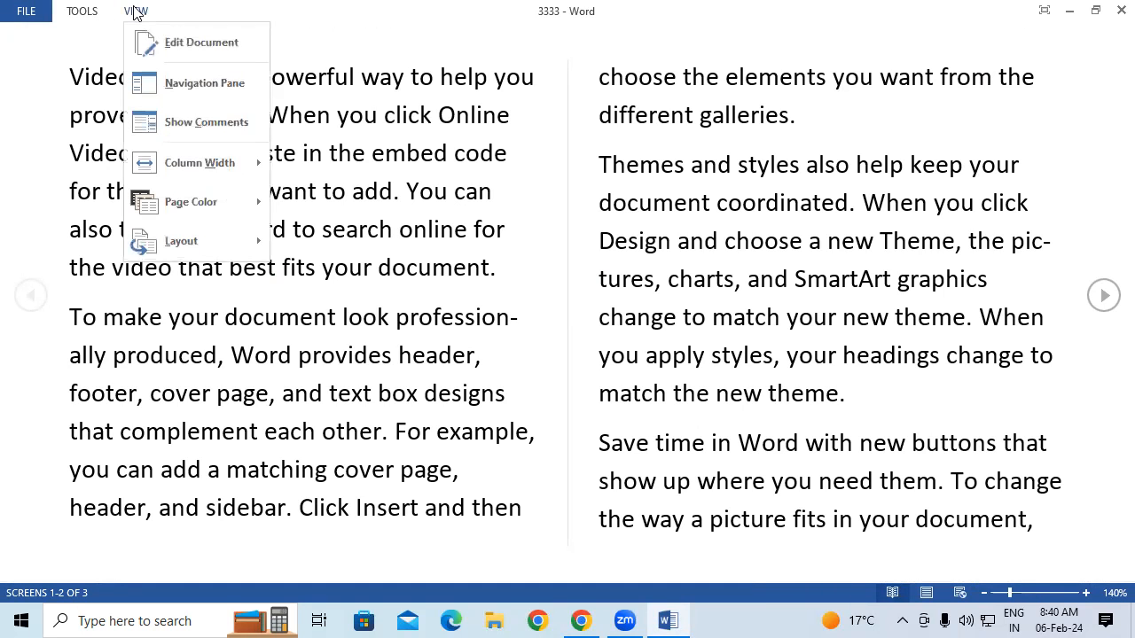
left_click(207, 42)
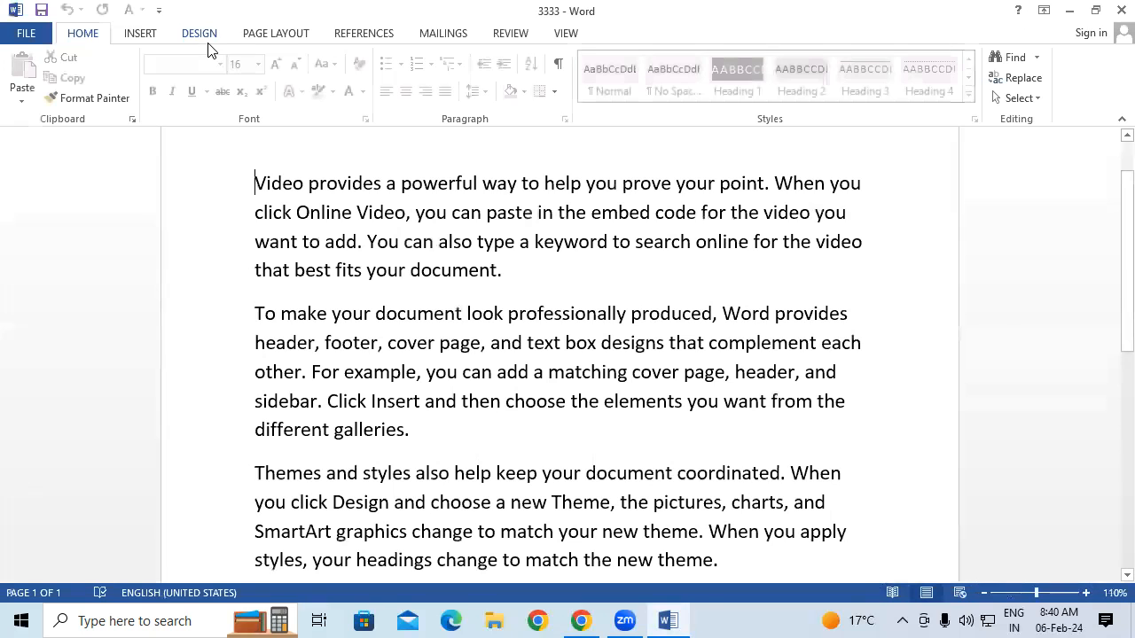
left_click_drag(254, 183, 576, 580)
key("Delete")
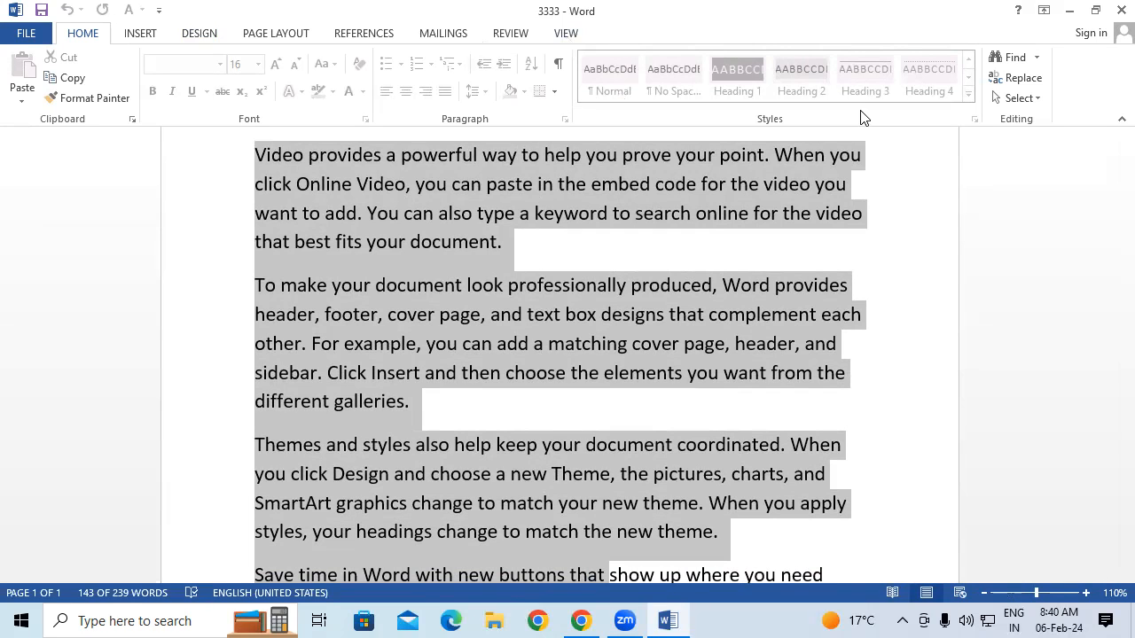
left_click(287, 252)
Stop the document protection in Restrict Editing with its password, then close the pane
left_click(271, 37)
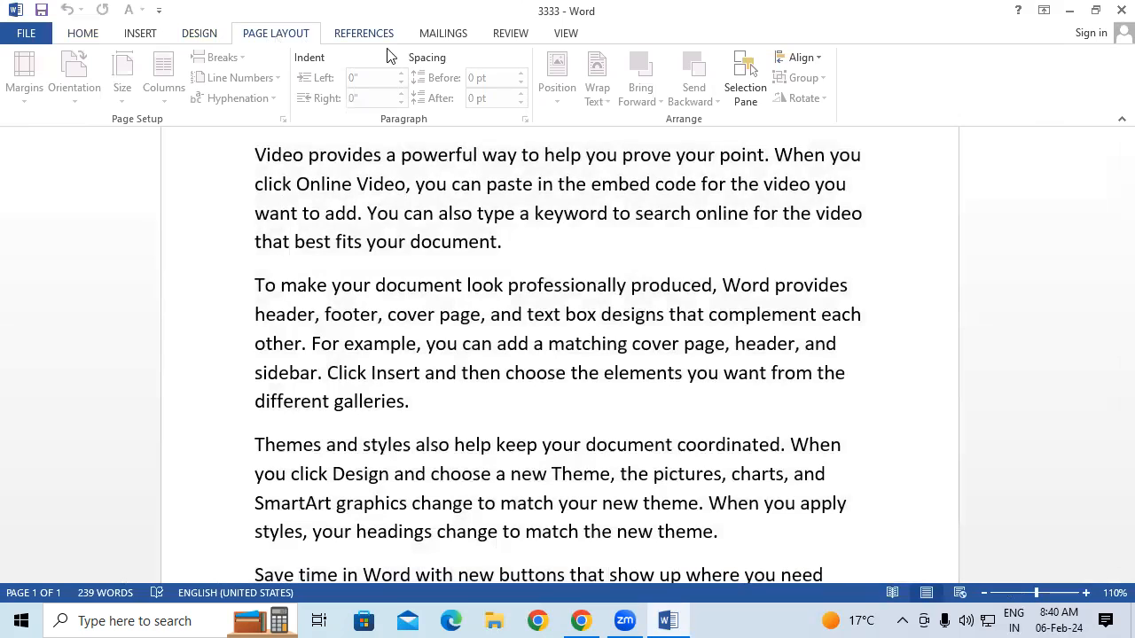
left_click(430, 33)
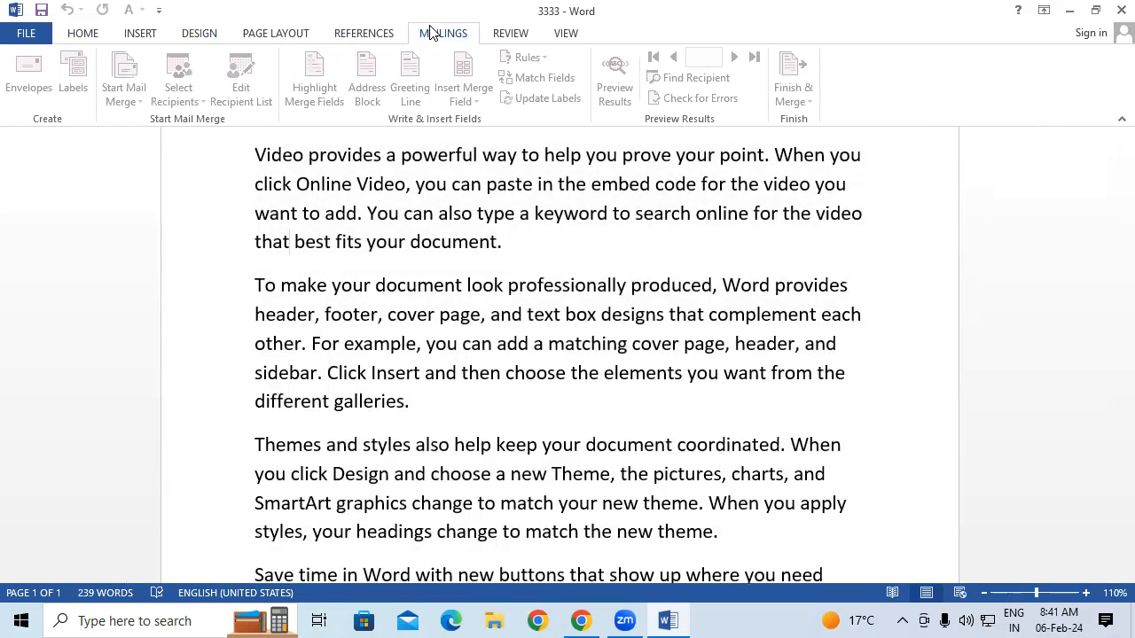
left_click(529, 34)
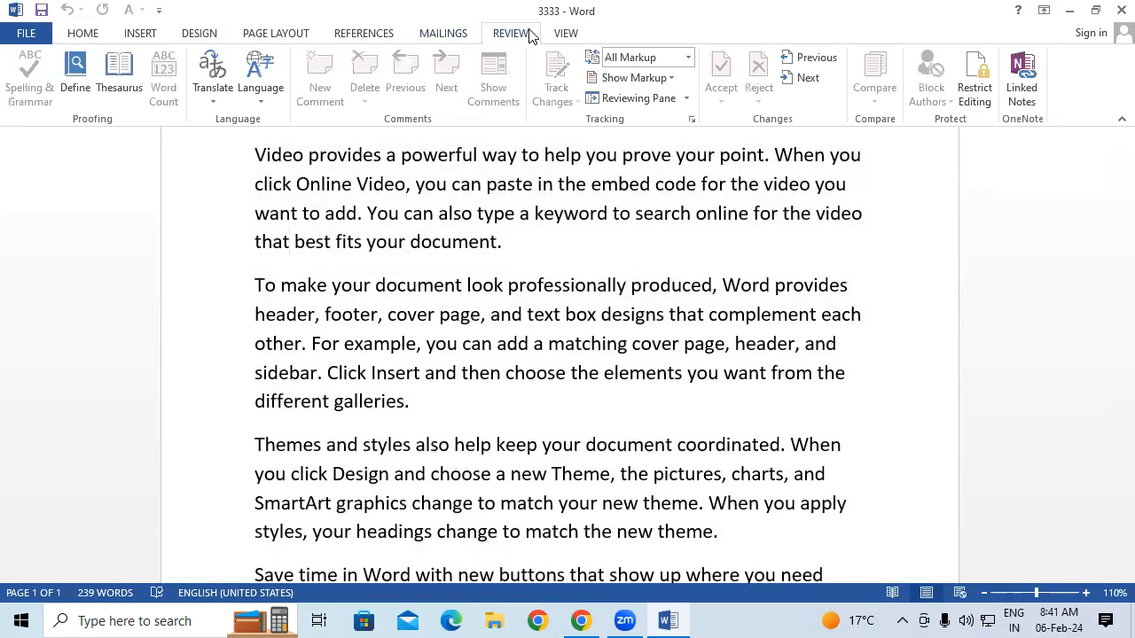
left_click(972, 83)
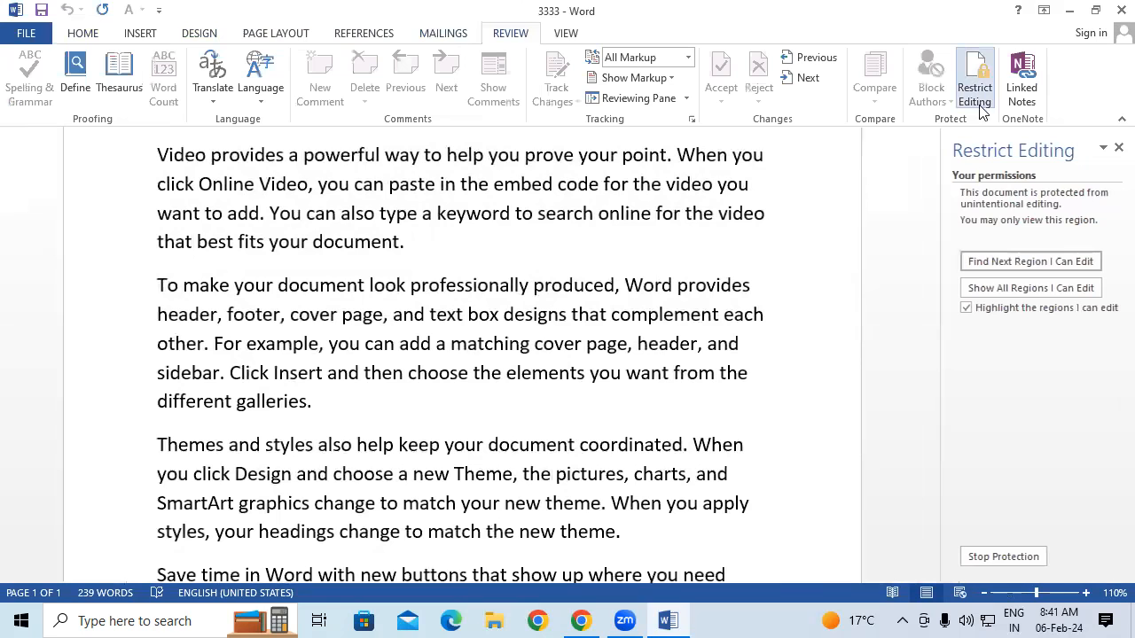
left_click(1025, 558)
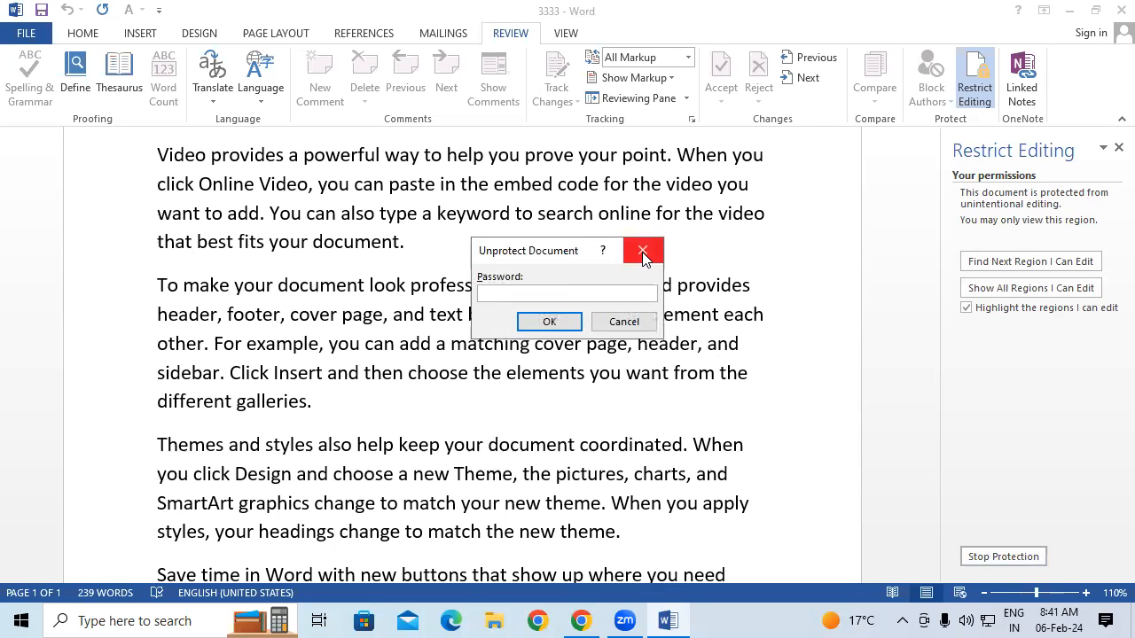
type("123")
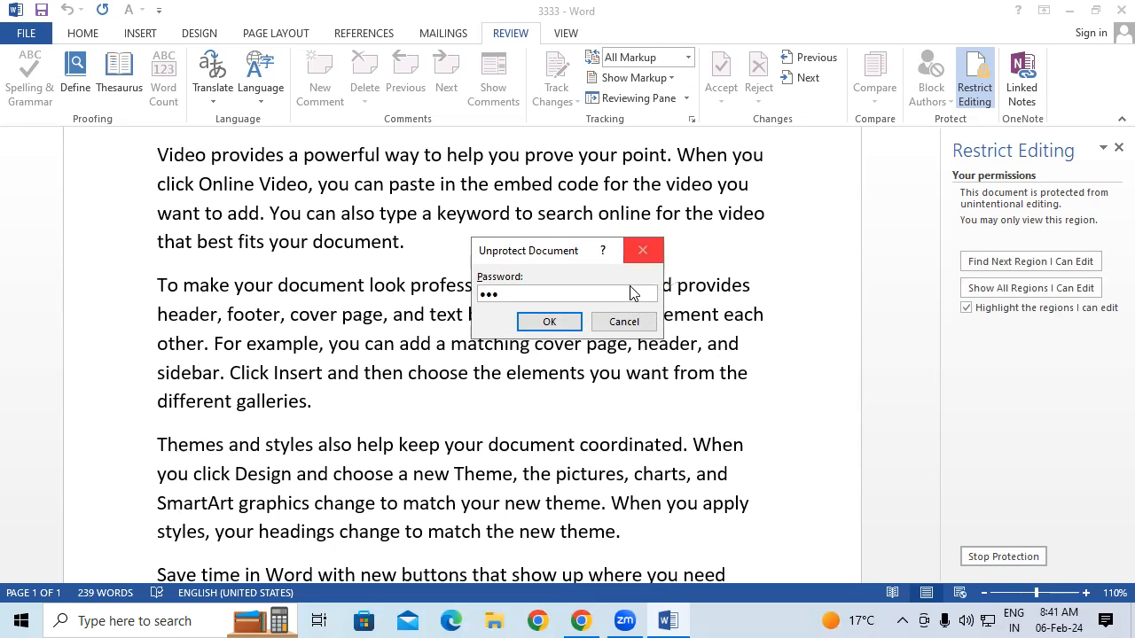
left_click(561, 323)
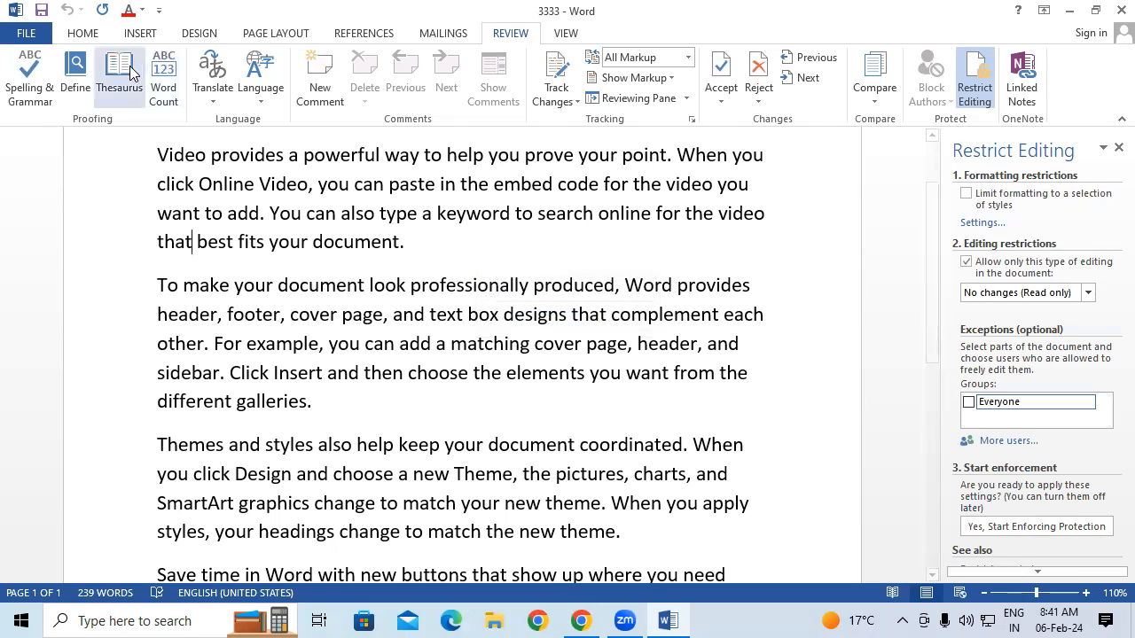
left_click(84, 33)
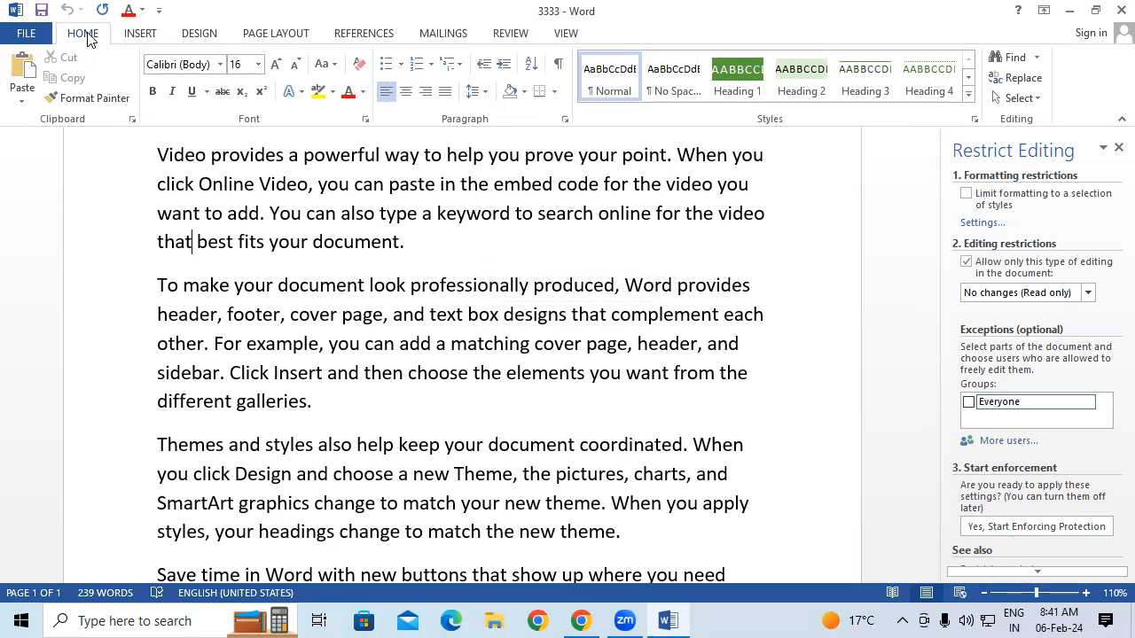
left_click(1117, 146)
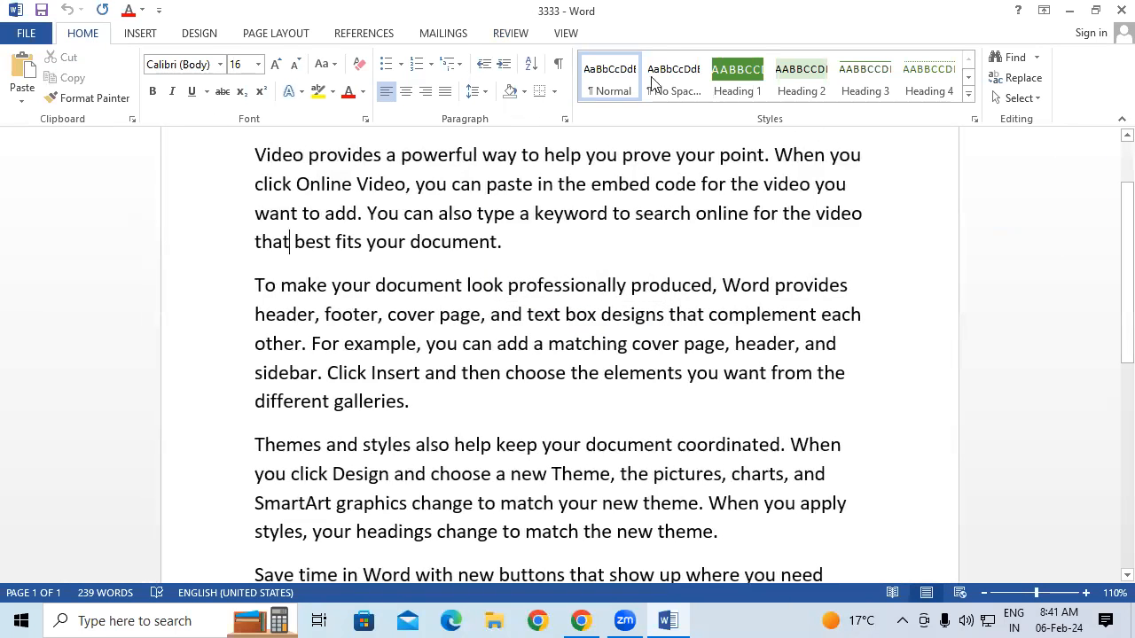
left_click(508, 32)
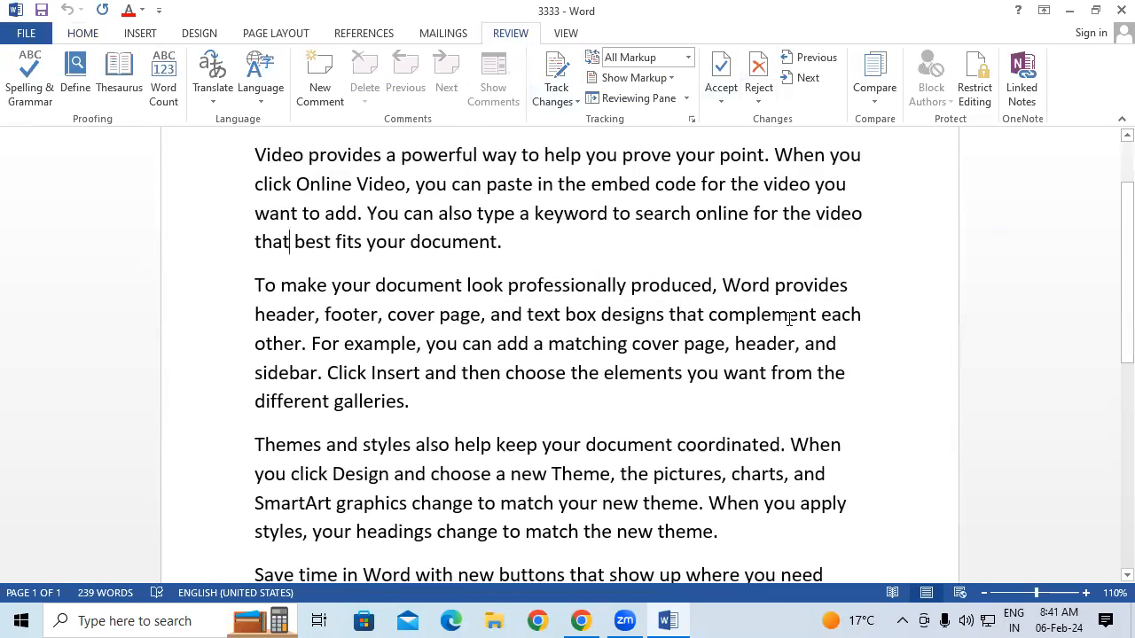
Switch 3333 into Read Mode, then back to the editable Print Layout
left_click(564, 33)
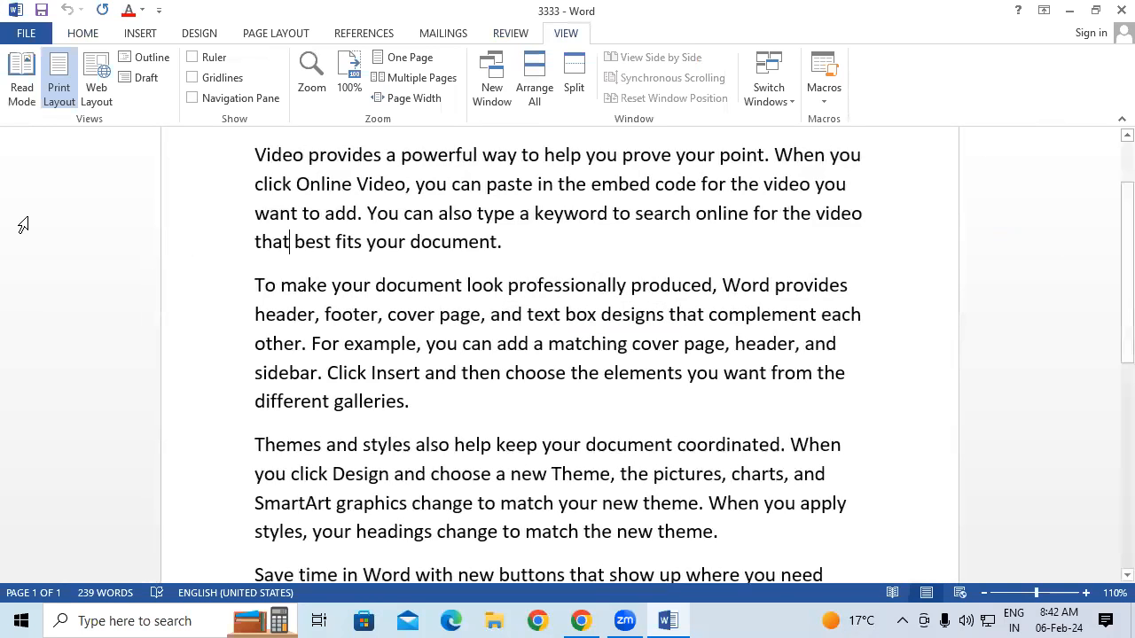
left_click(13, 88)
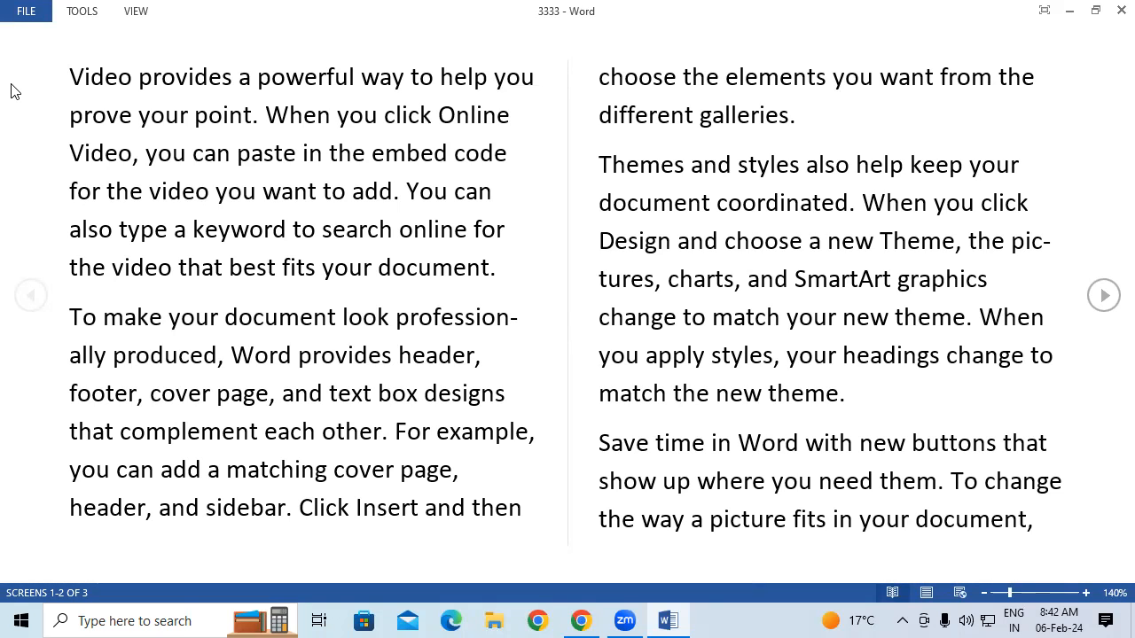
left_click(143, 10)
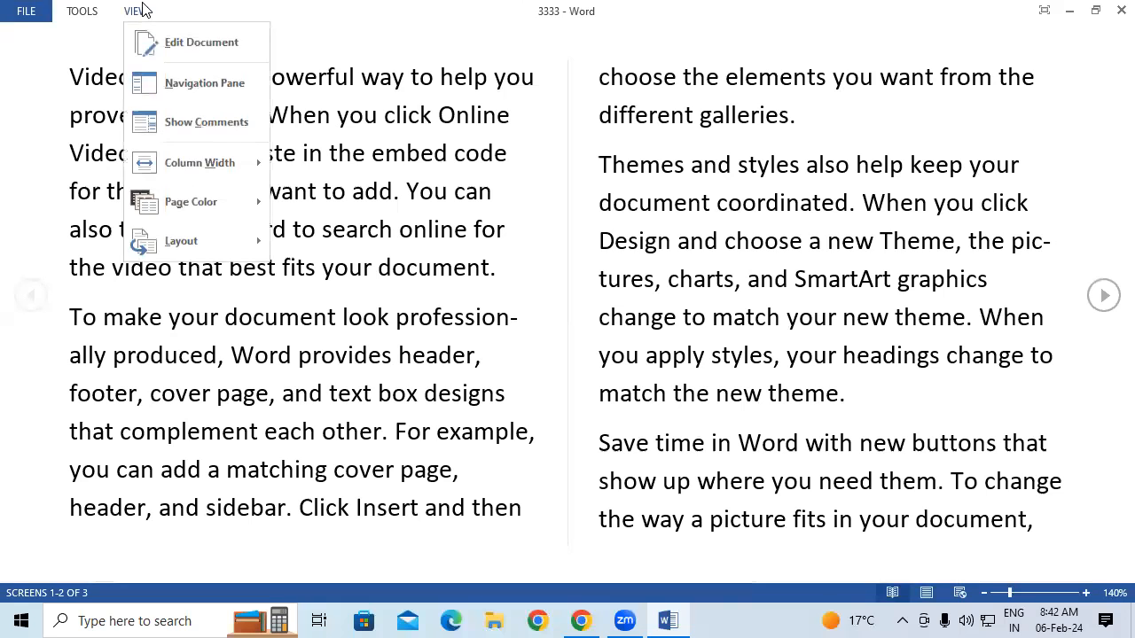
left_click(234, 53)
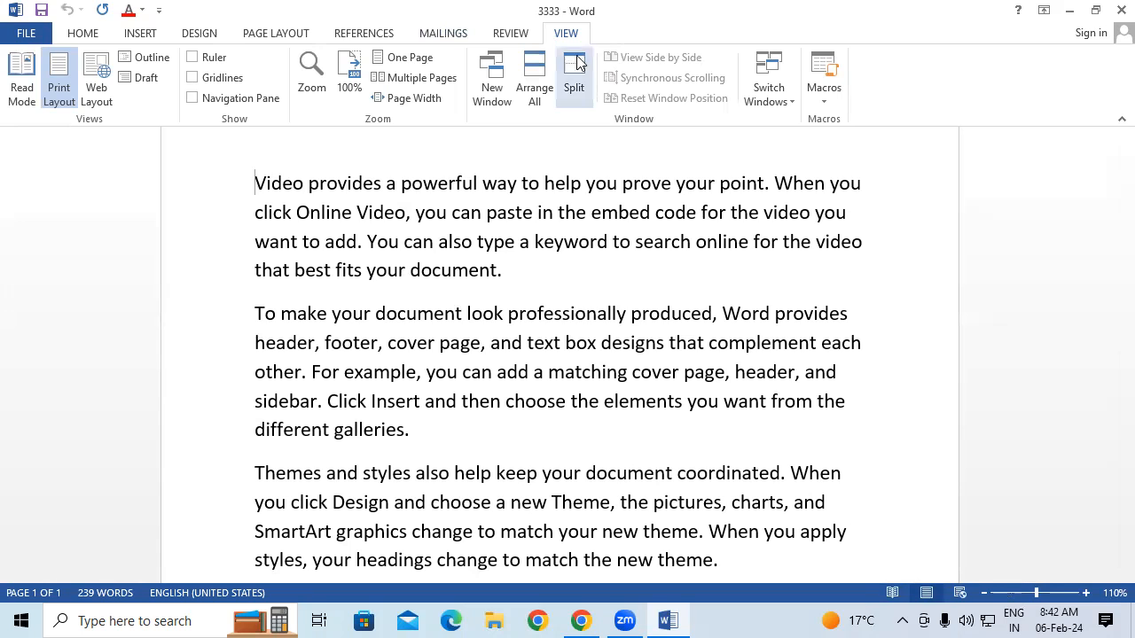
View 3333 in Web Layout, Outline and Draft, then return to Print Layout
left_click(96, 95)
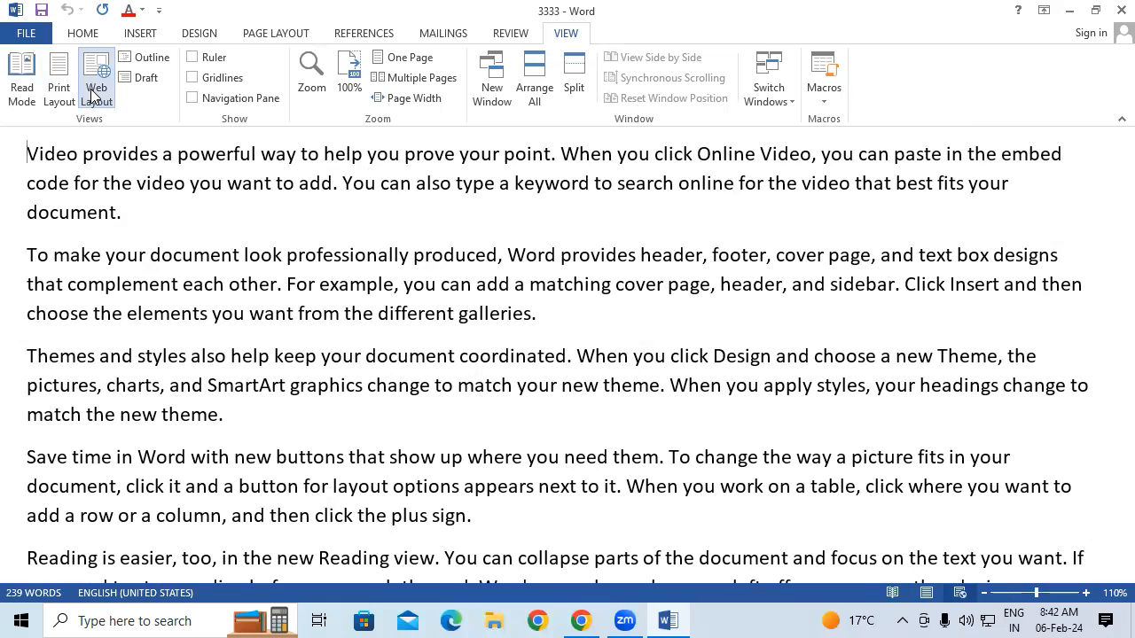
left_click(149, 57)
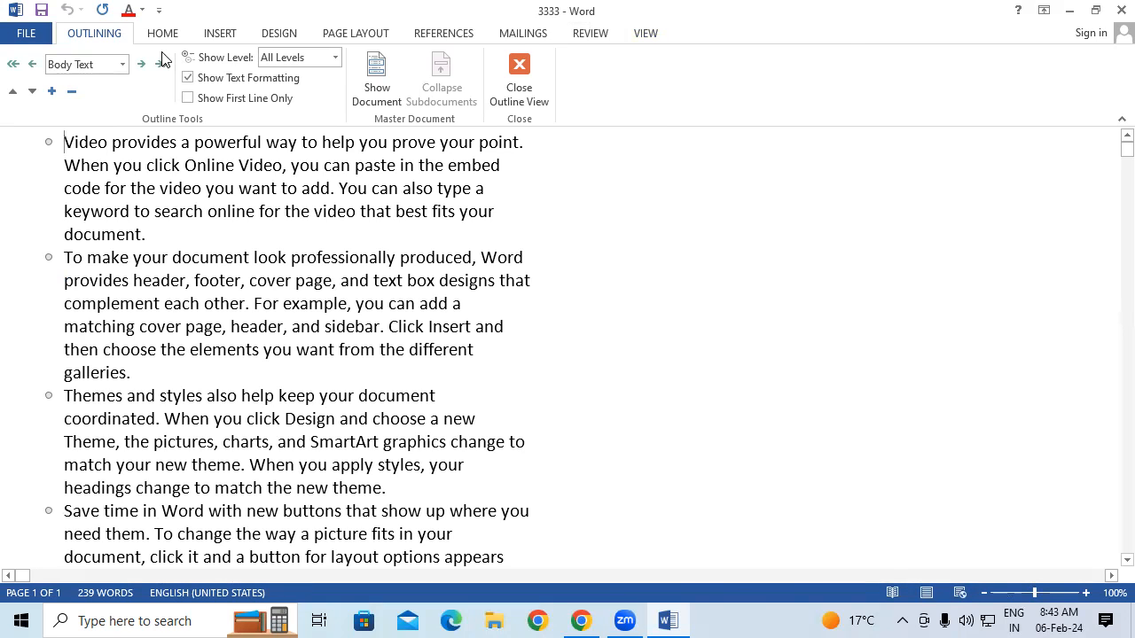
left_click(660, 36)
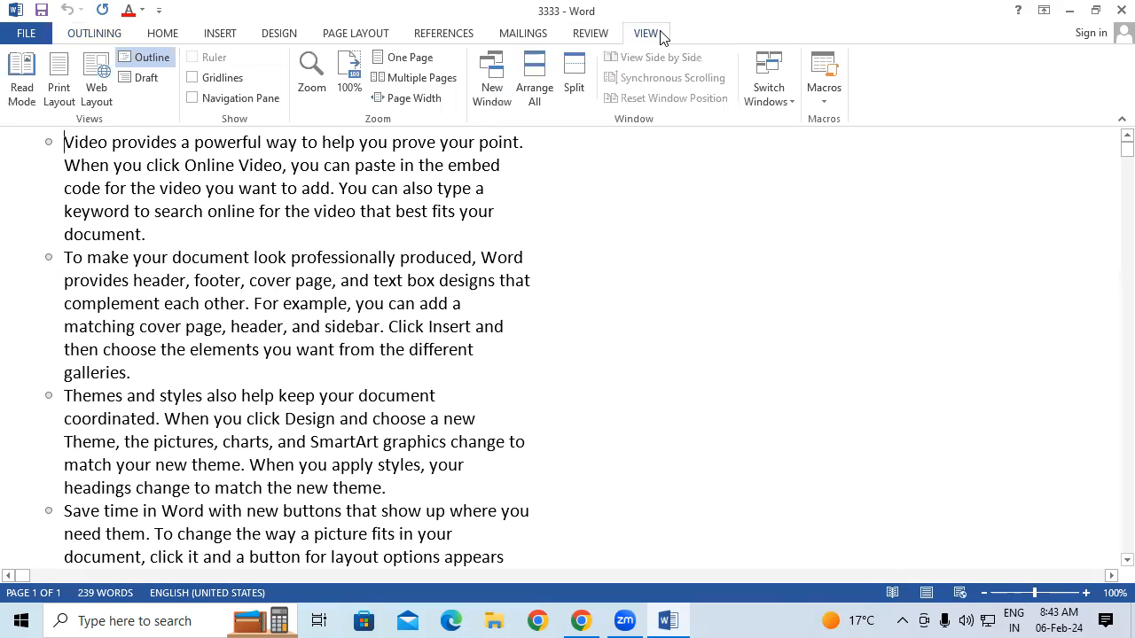
left_click(147, 78)
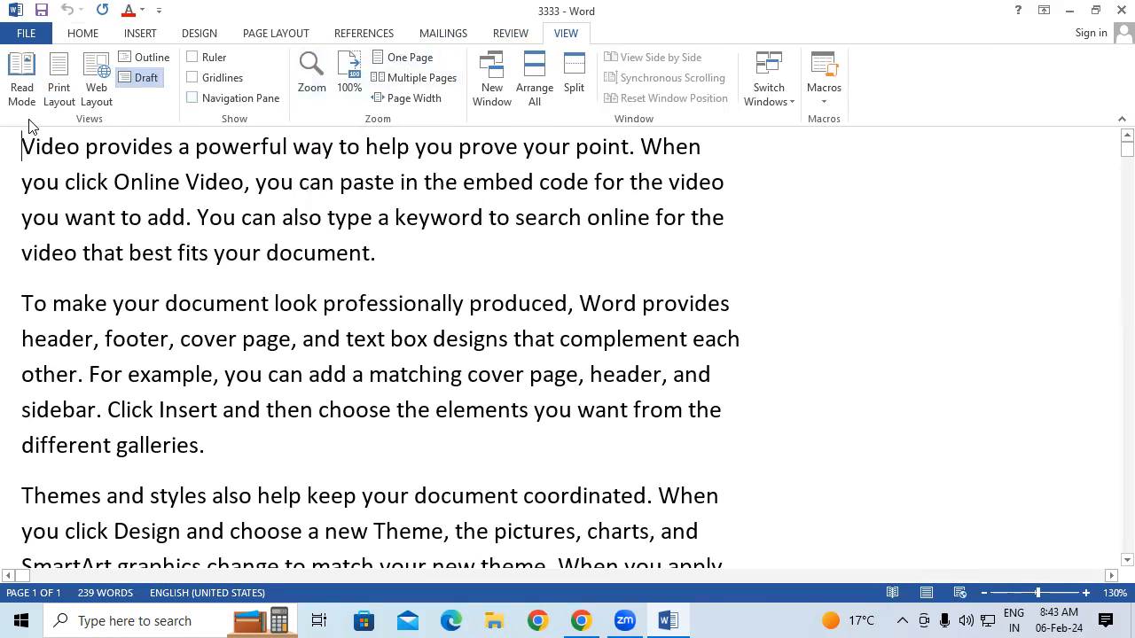
left_click(54, 94)
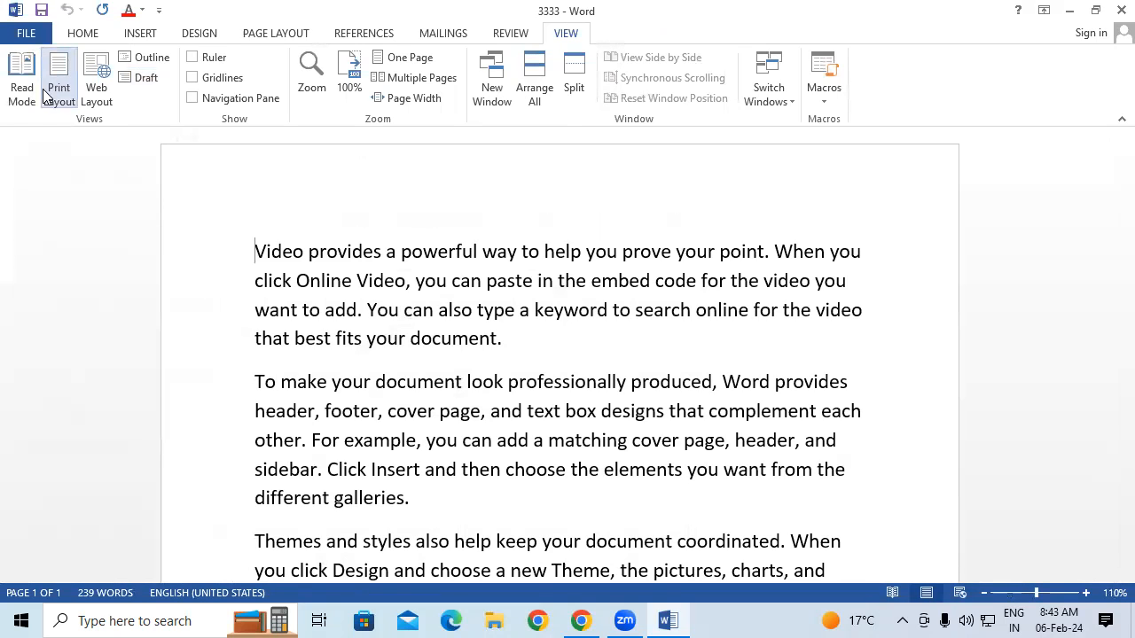
Show the ruler and gridlines, then close the 3333 document
left_click(192, 58)
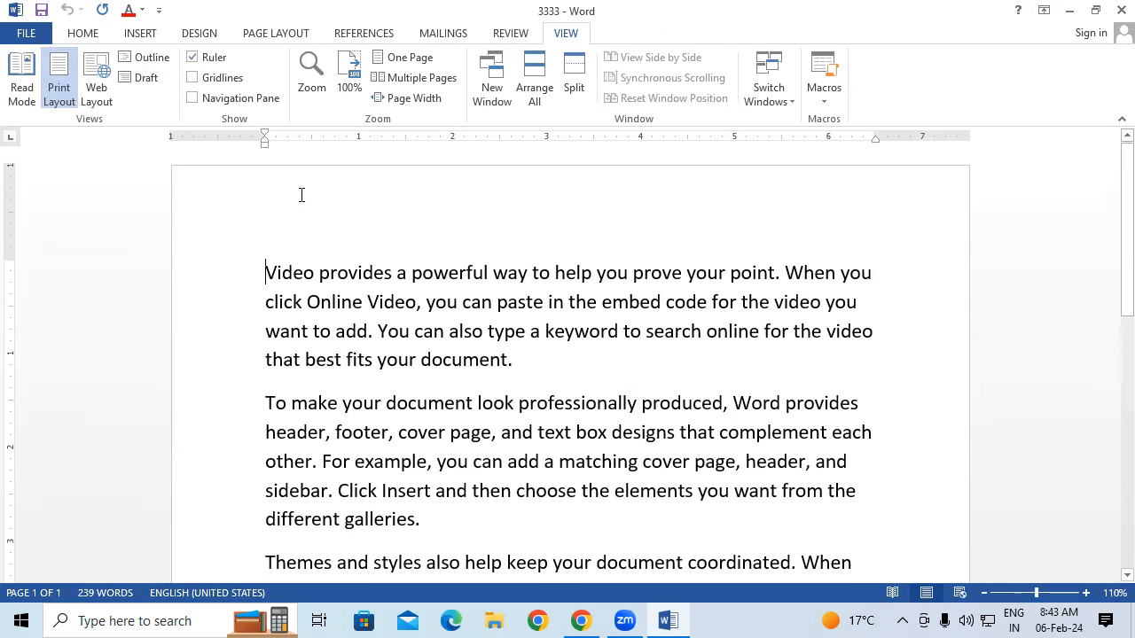
left_click(221, 78)
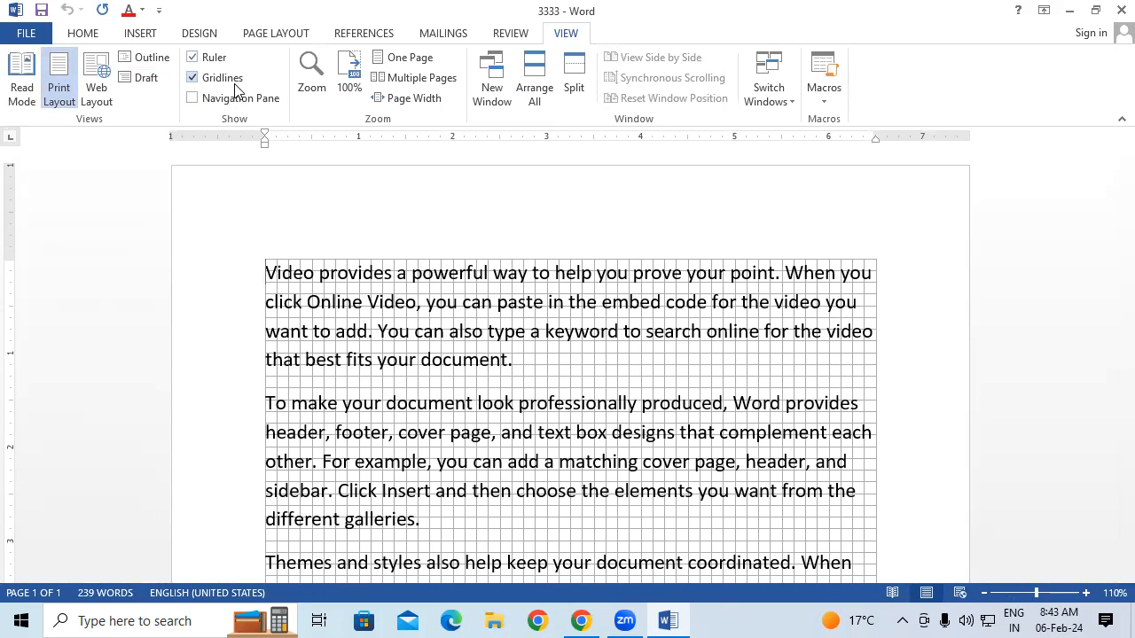
left_click(1113, 8)
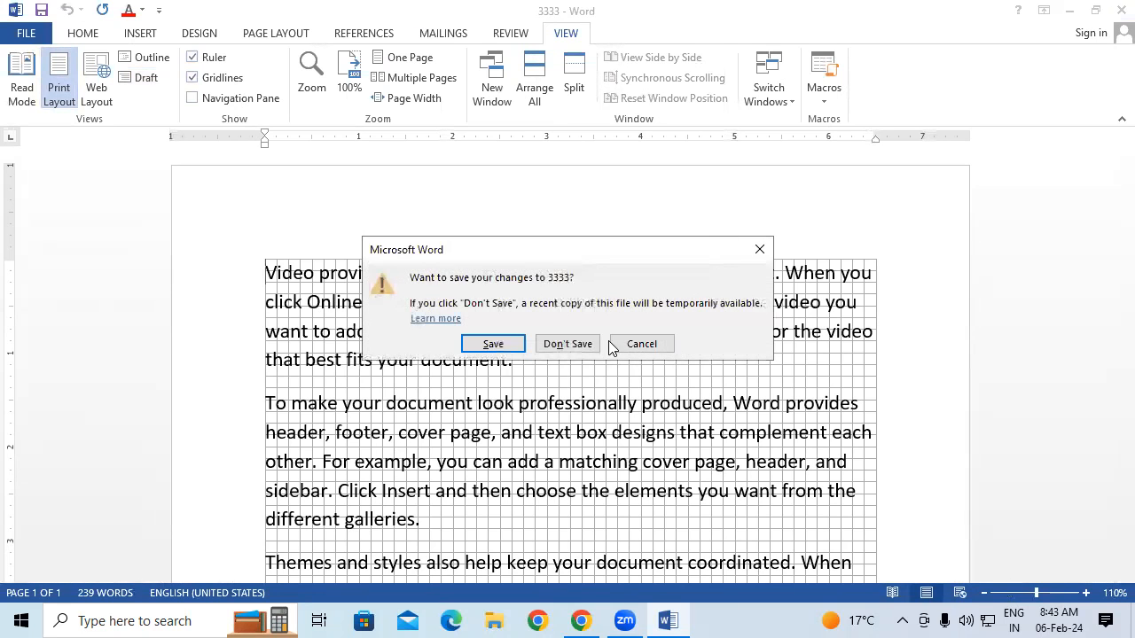
Discard changes to 3333, relaunch Word with winword from Run, and create a blank document
left_click(569, 343)
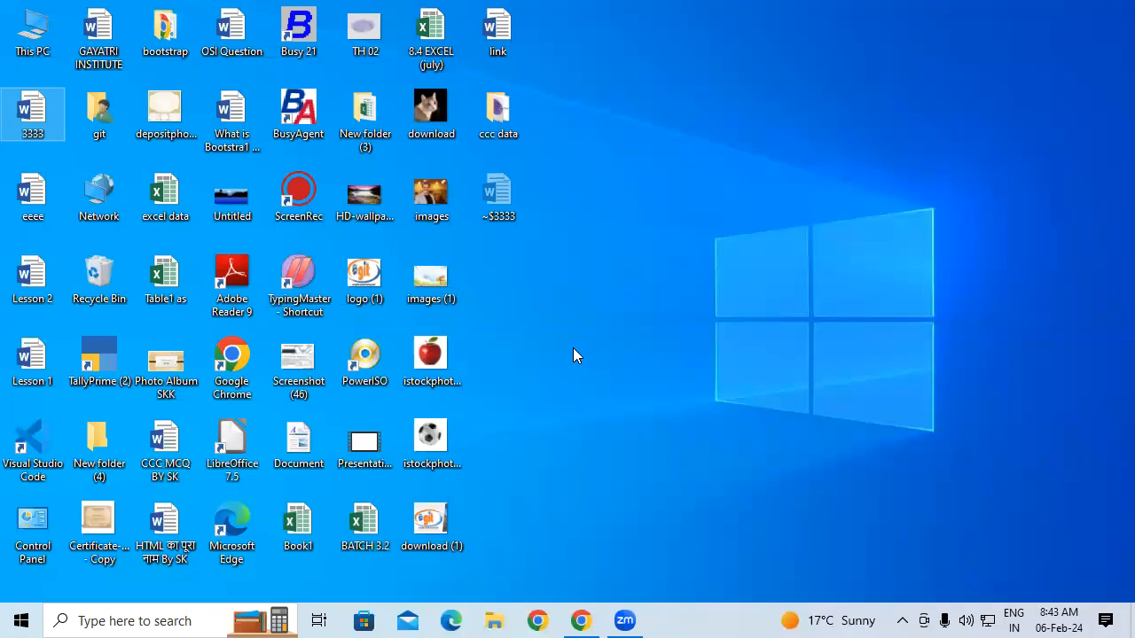
key("super+r")
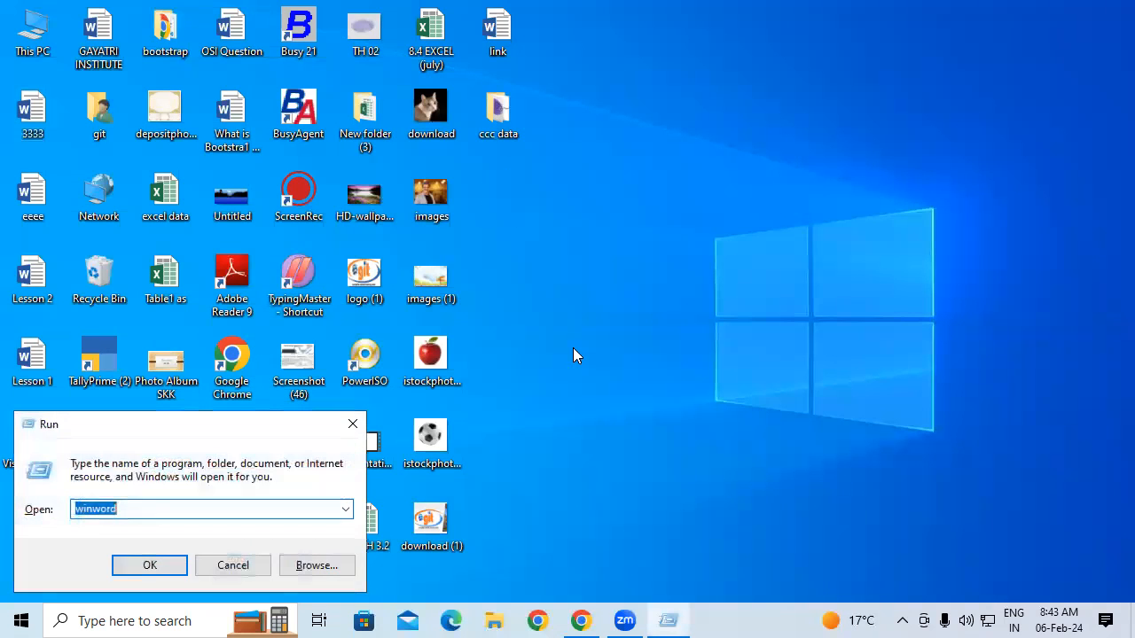
key("Return")
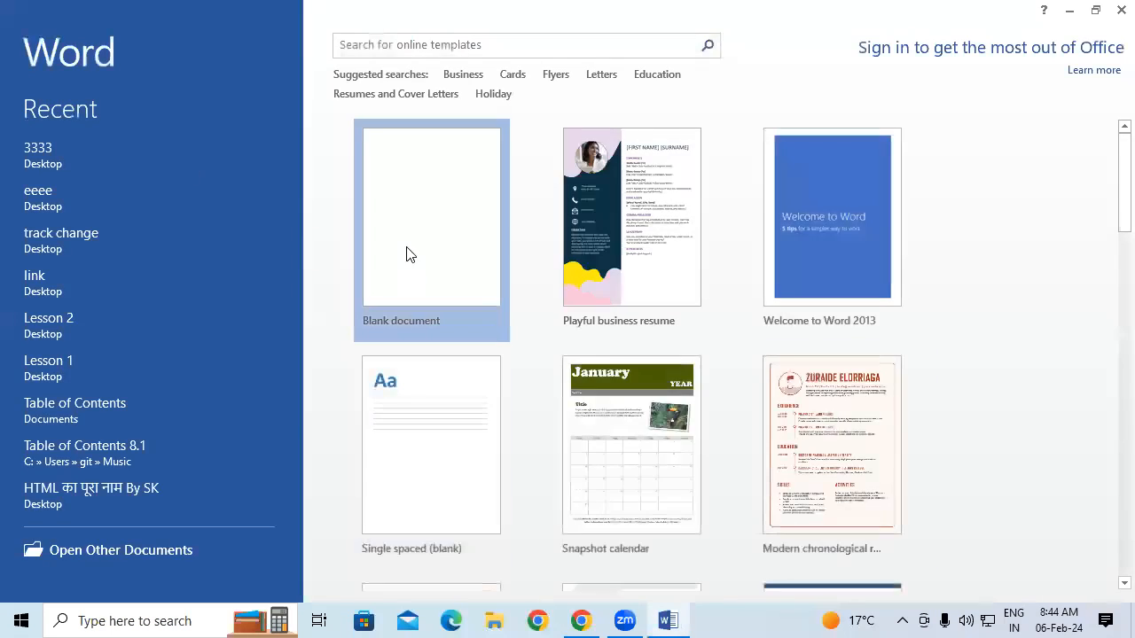
left_click(407, 252)
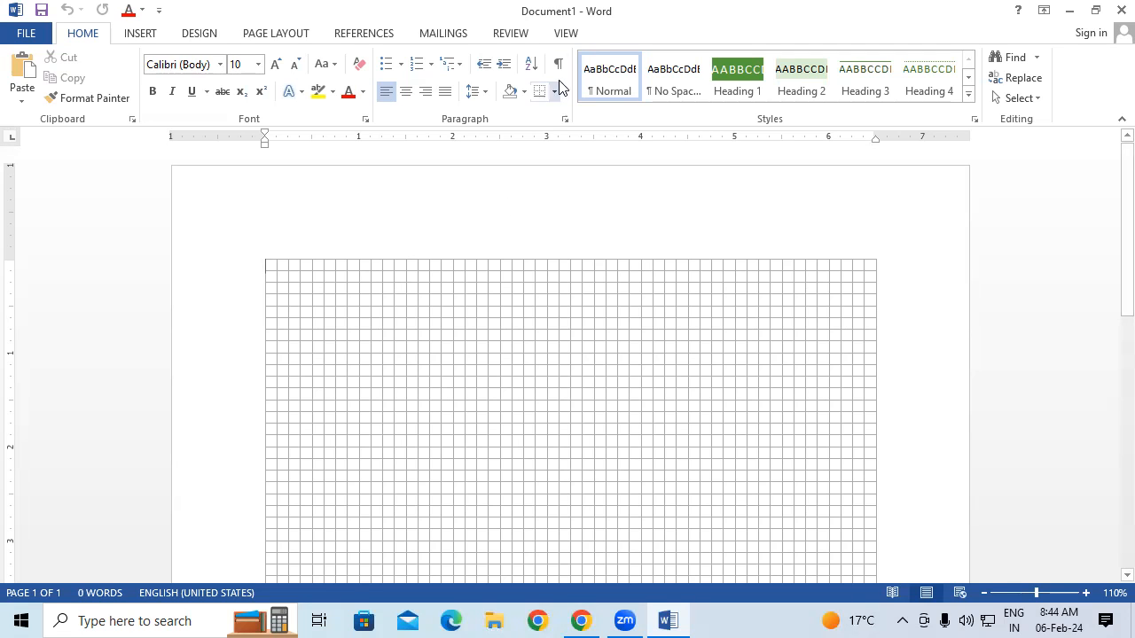
Hide the gridlines and generate five sample paragraphs with =rand()
left_click(567, 35)
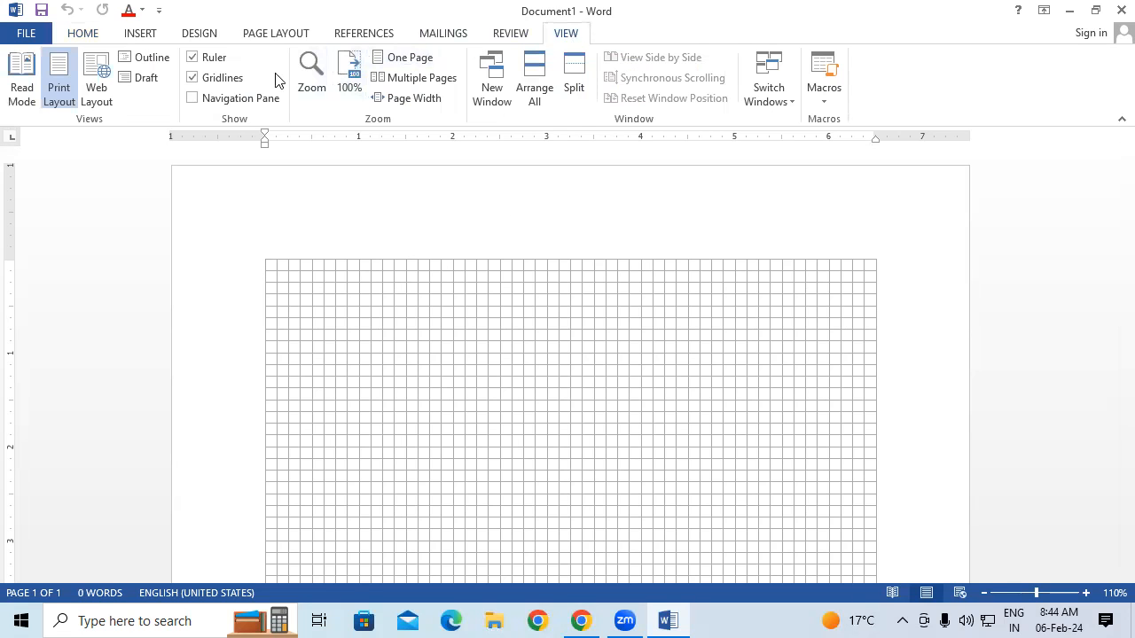
left_click(236, 82)
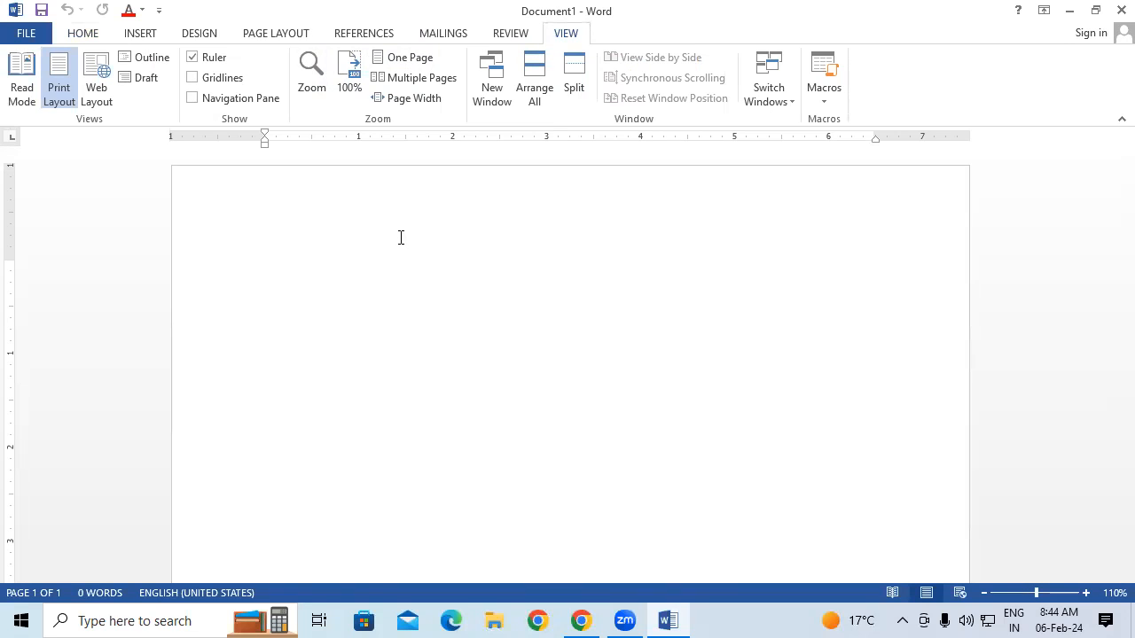
type("=")
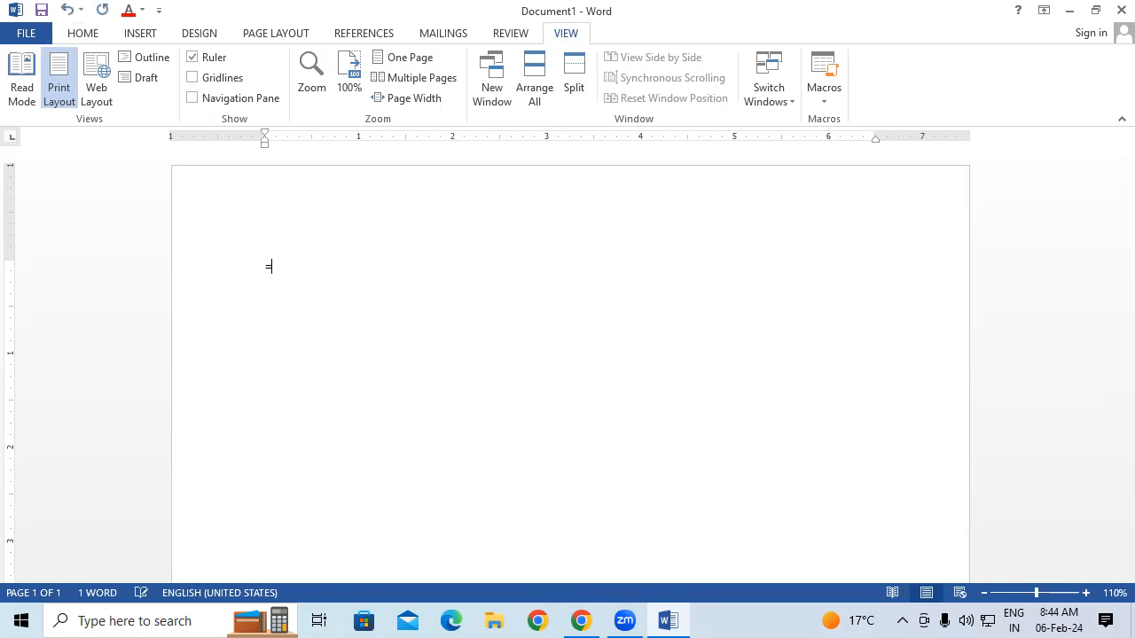
type("rand()")
key("Return")
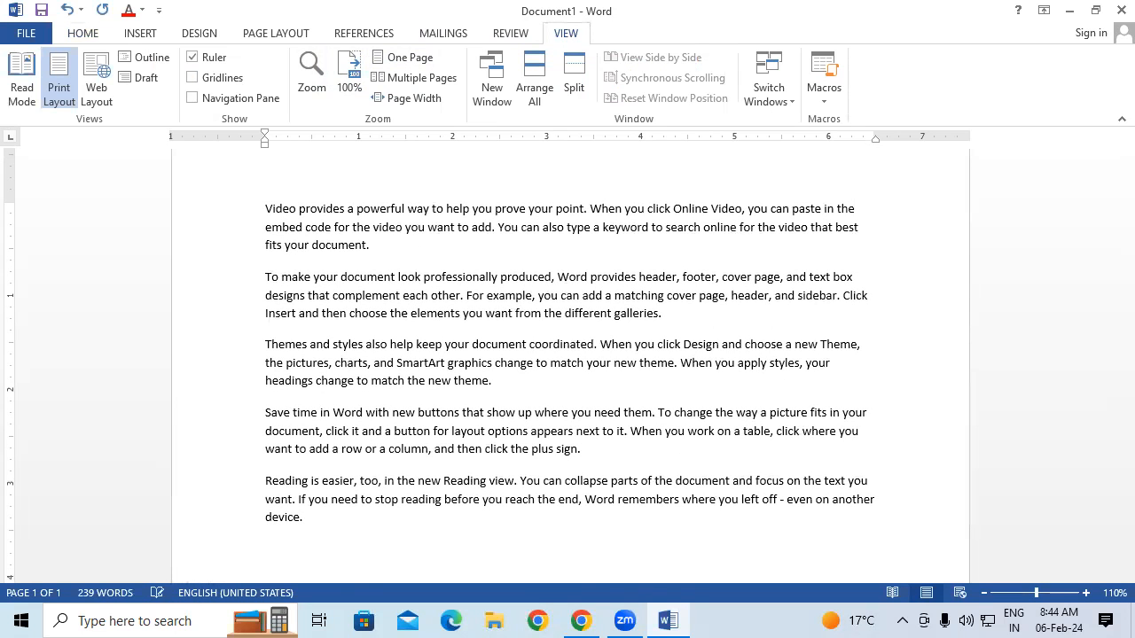
Enlarge the font of all the text and show the Navigation Pane
key("ctrl+a")
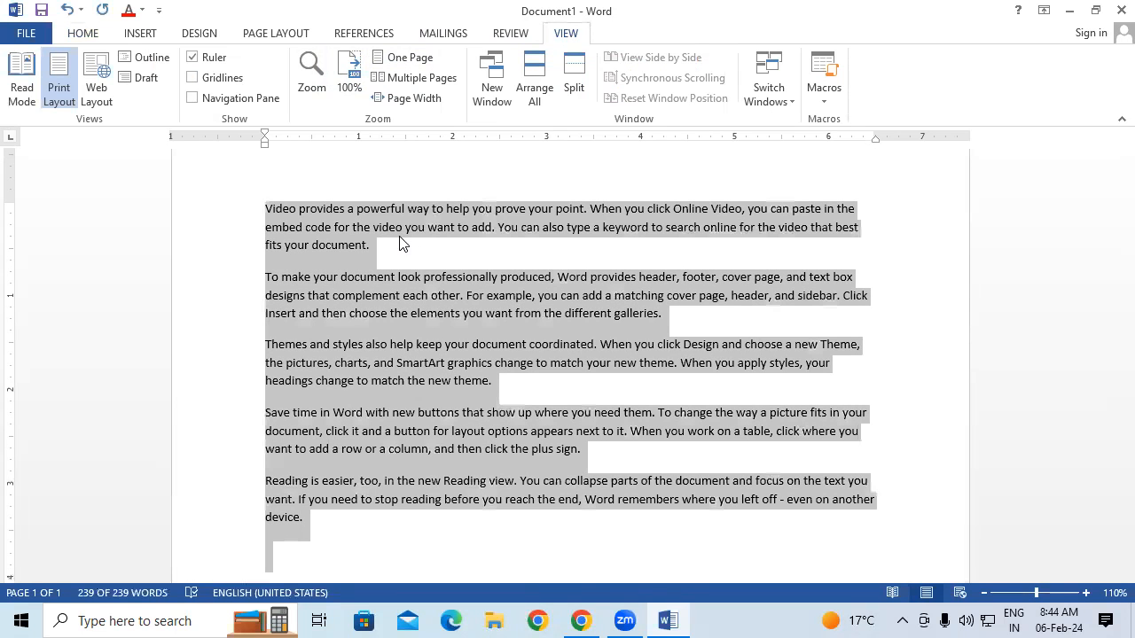
key("ctrl+shift+period")
key("ctrl+shift+period")
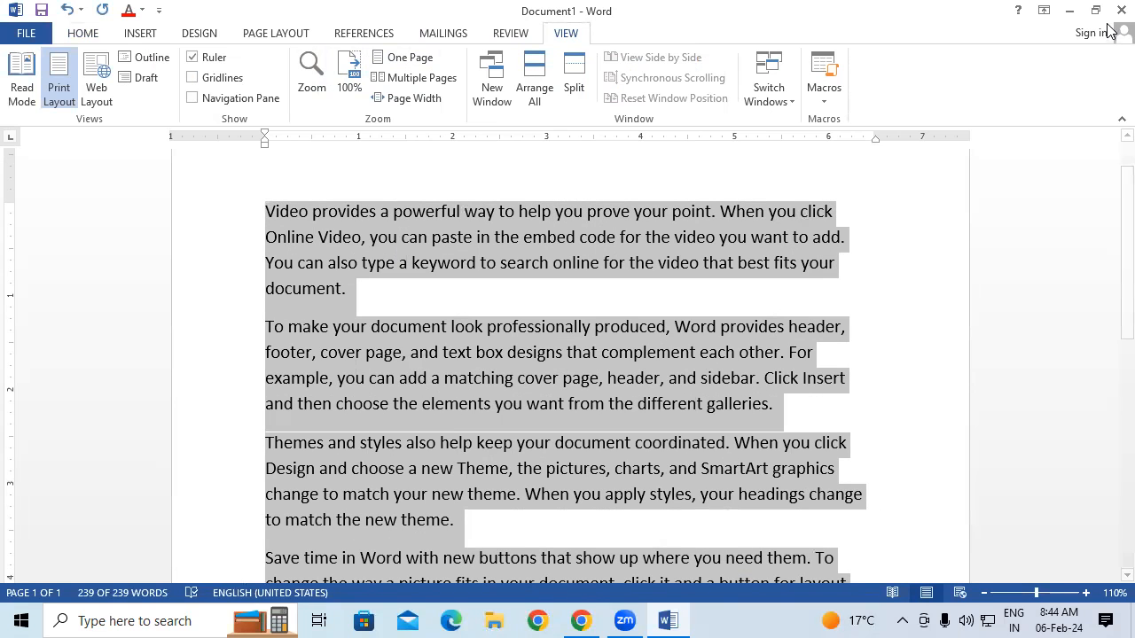
left_click(232, 101)
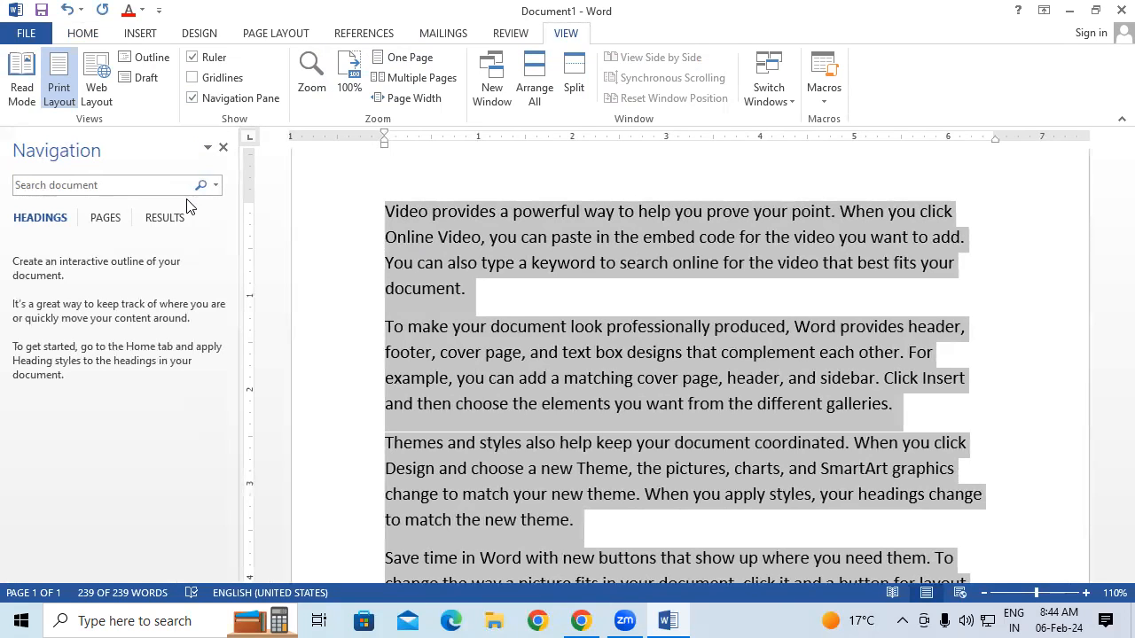
Search for 'document' in the Navigation Pane, browsing its results and page thumbnails
left_click(142, 191)
type("document")
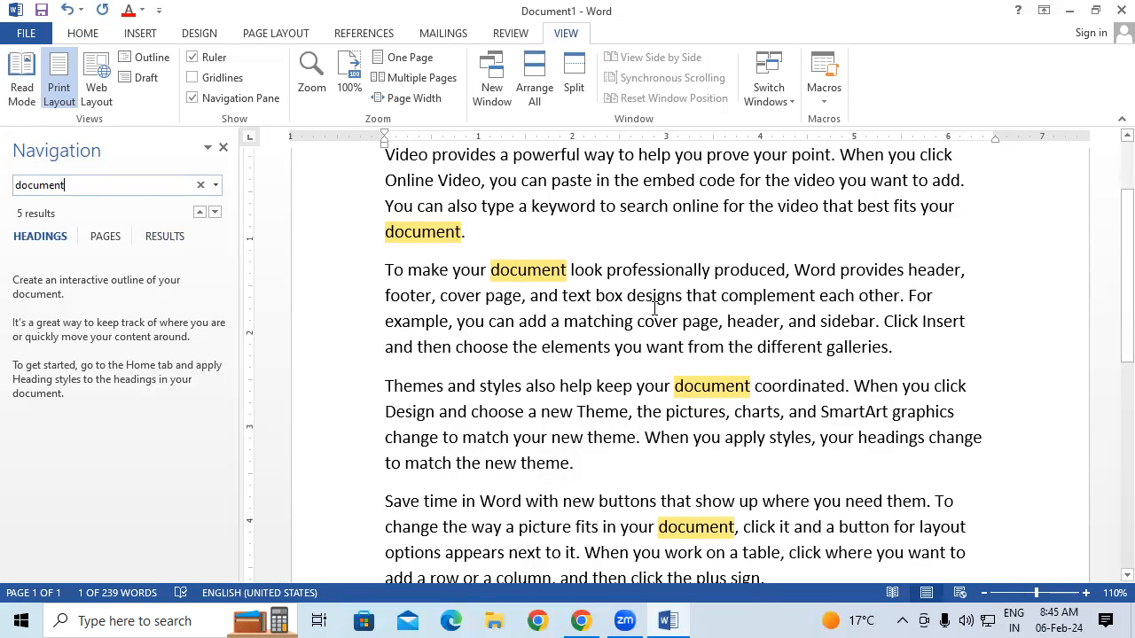
left_click(164, 238)
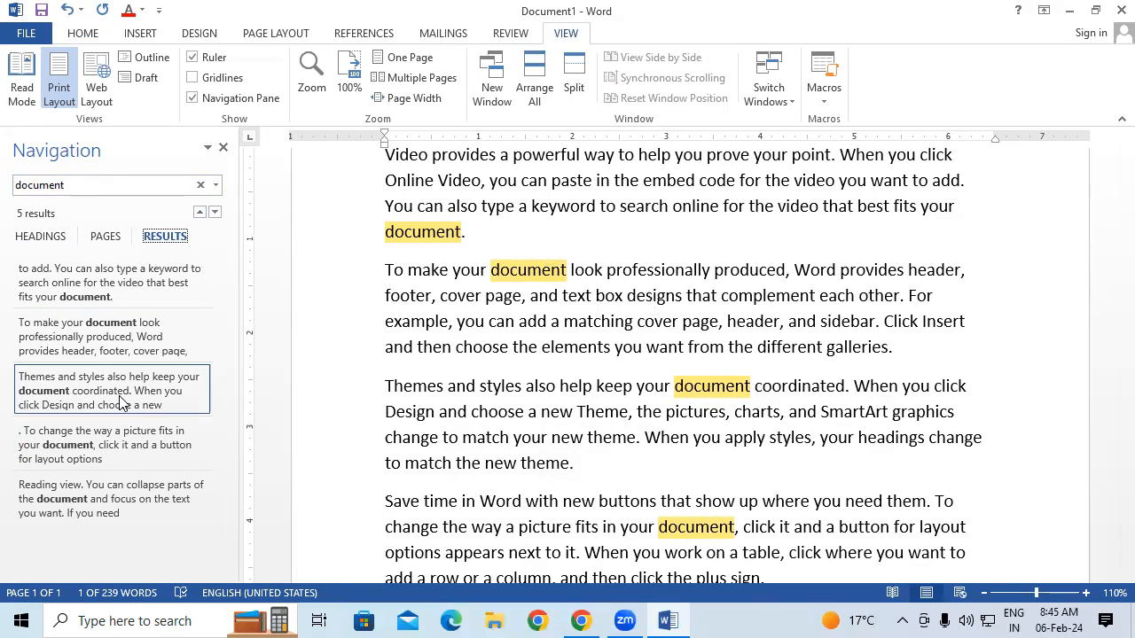
left_click(68, 448)
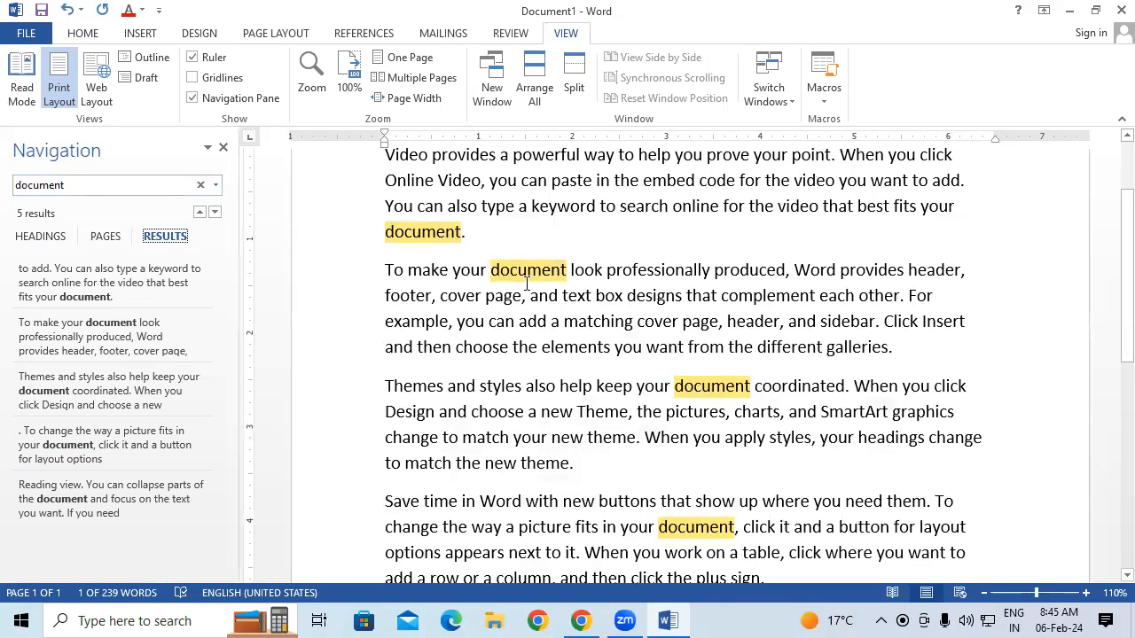
left_click(109, 245)
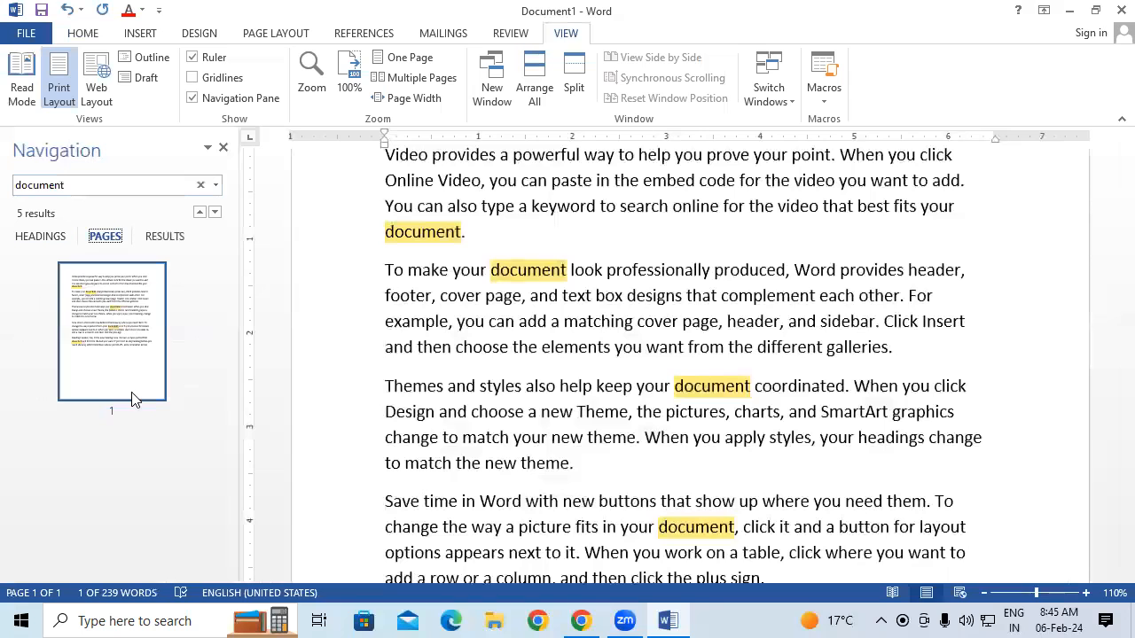
left_click(585, 410)
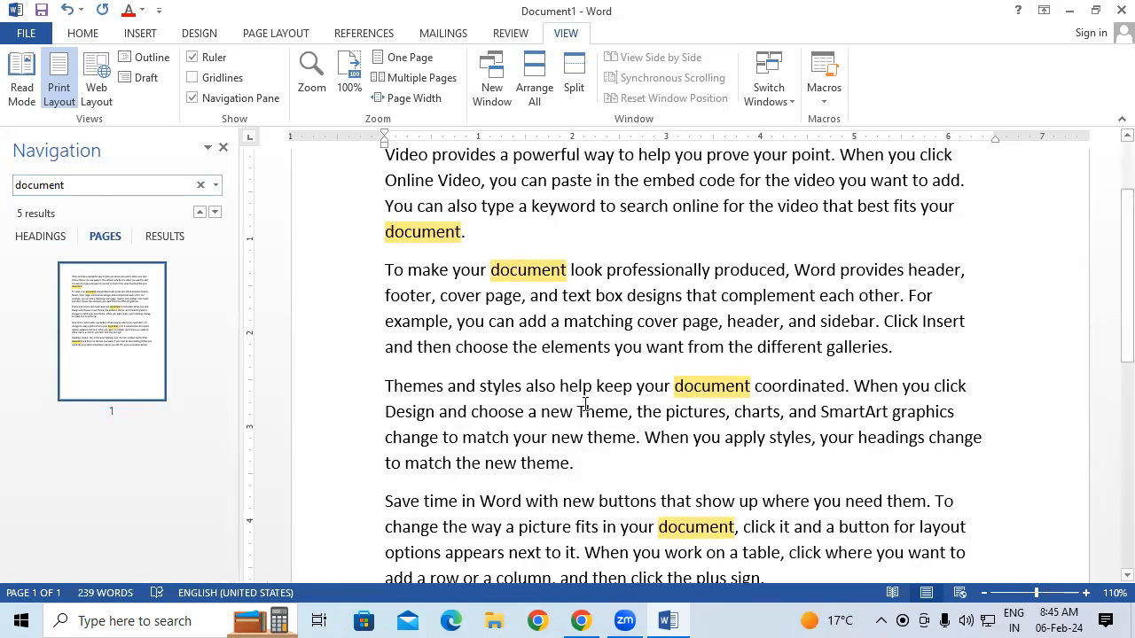
Paste the text repeatedly until it fills 18 pages, then close the Navigation Pane
key("ctrl+a")
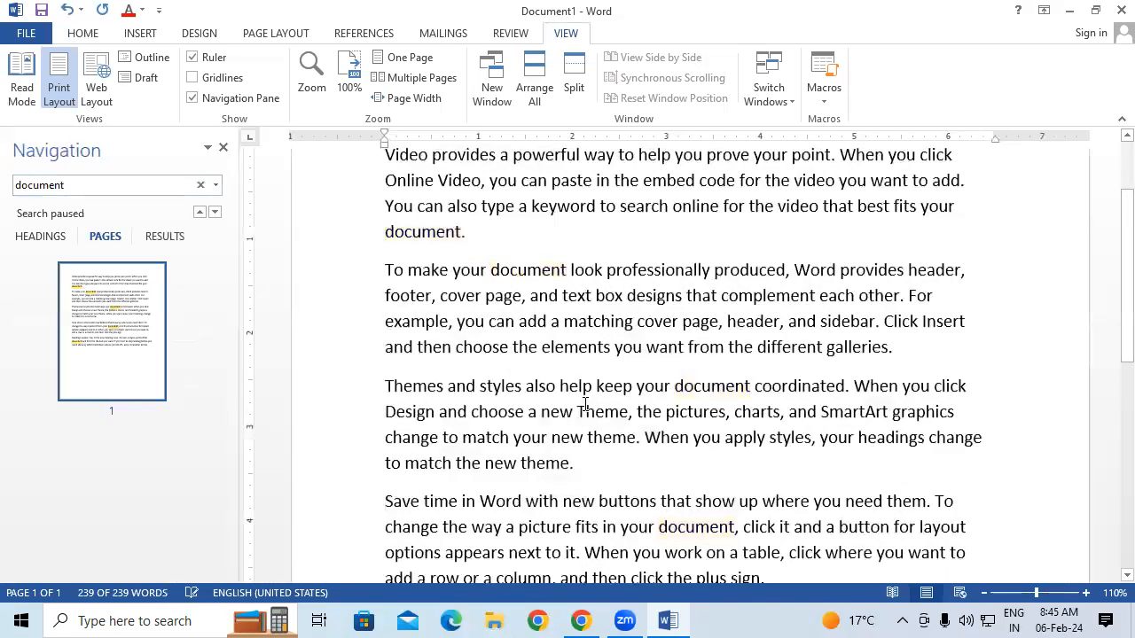
key("ctrl+v")
key("ctrl+v")
key("ctrl+v")
key("ctrl+v")
key("ctrl+v")
key("ctrl+v")
key("ctrl+v")
key("ctrl+v")
key("ctrl+v")
key("ctrl+v")
key("ctrl+v")
key("ctrl+v")
key("ctrl+v")
key("ctrl+v")
key("ctrl+v")
key("ctrl+v")
key("ctrl+v")
key("ctrl+v")
key("ctrl+v")
key("ctrl+v")
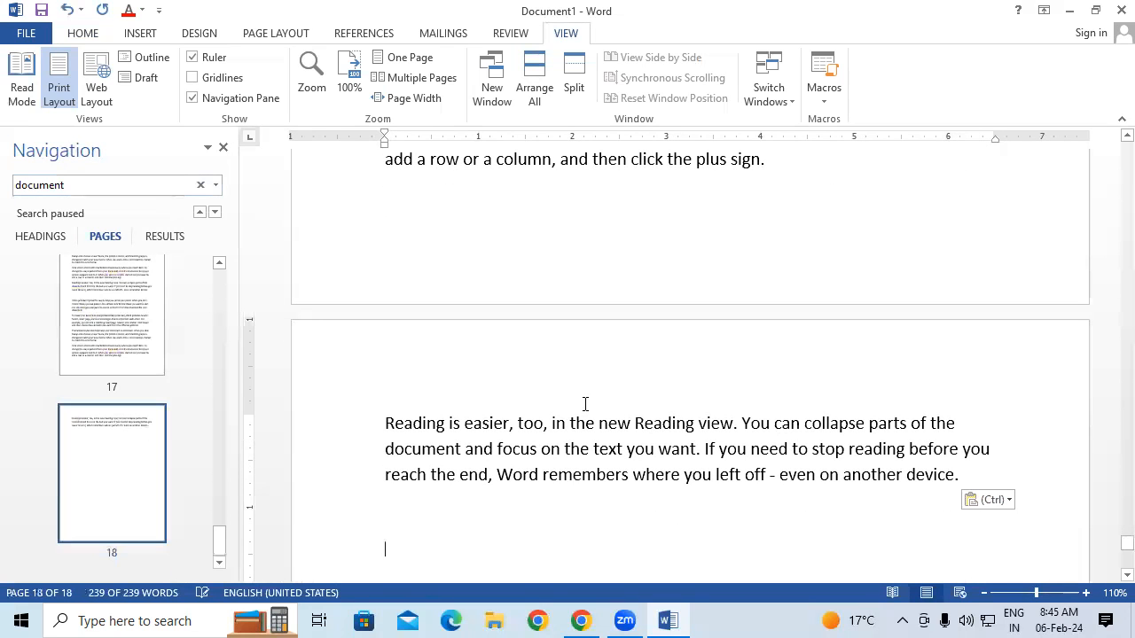
left_click_drag(221, 539, 219, 405)
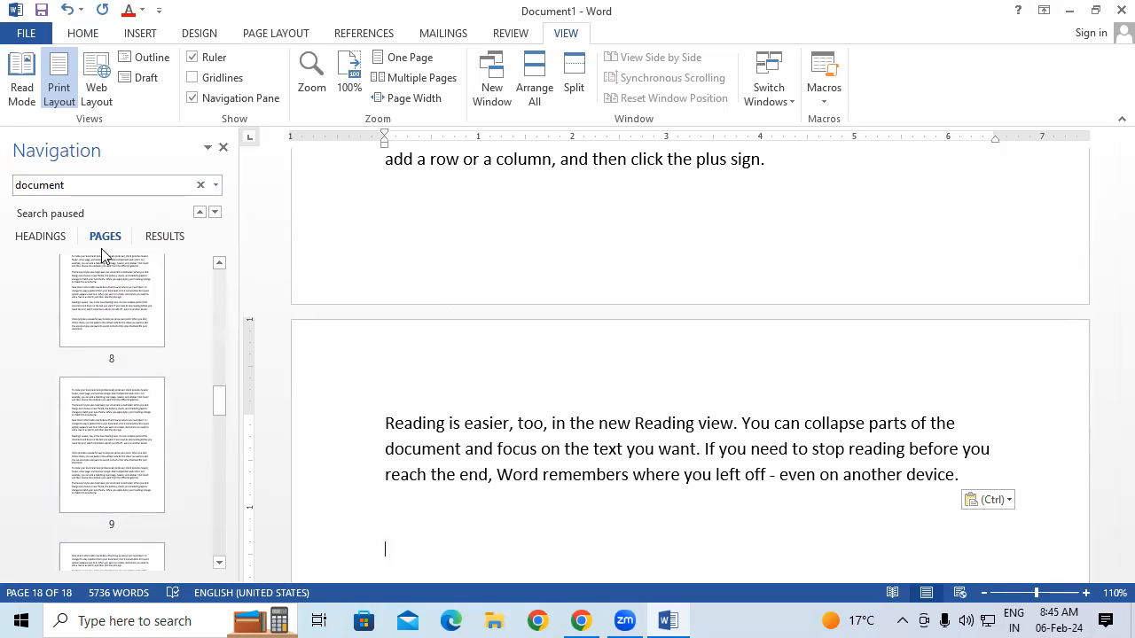
left_click(40, 237)
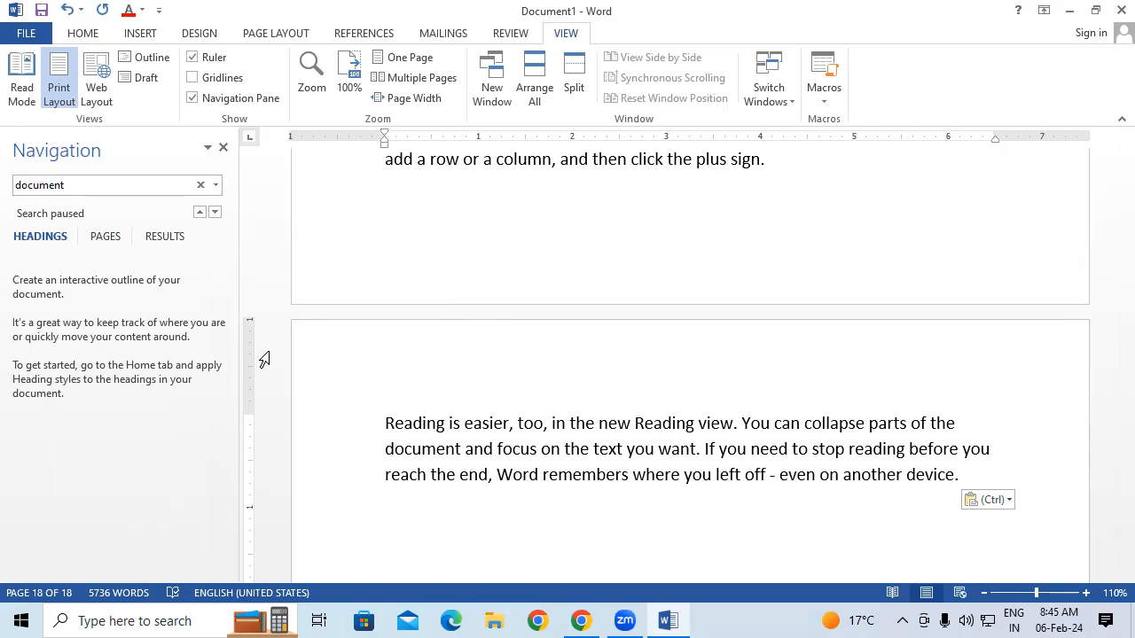
left_click(222, 148)
scroll(355, 342, "up", 3)
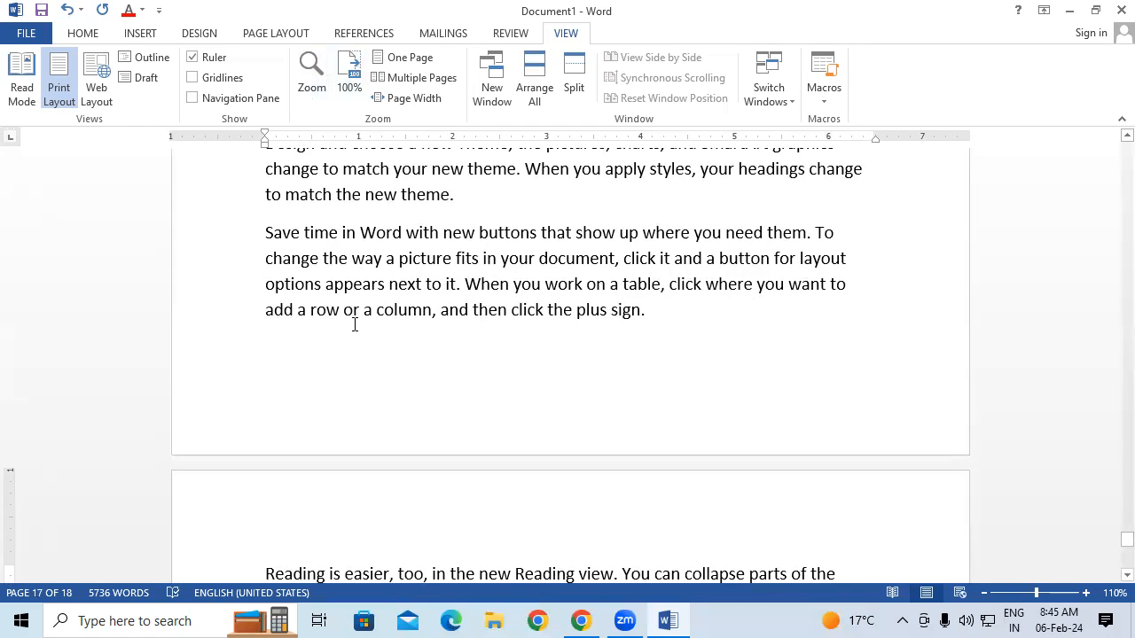
Set the zoom percentage to 500% in the Zoom dialog
left_click(314, 78)
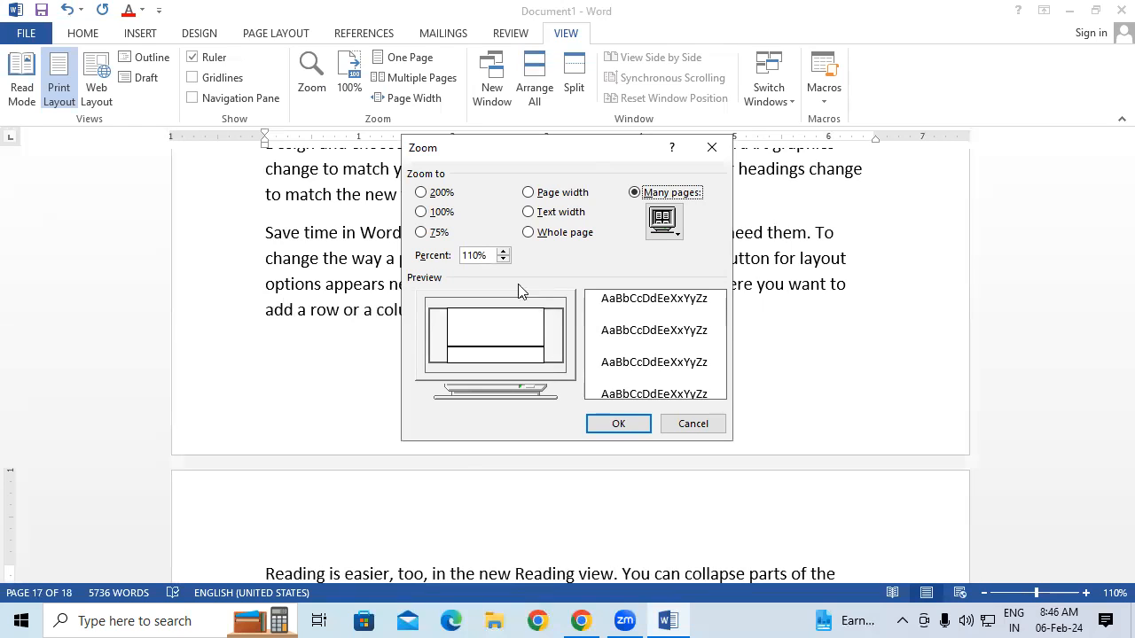
left_click(477, 255)
key("BackSpace")
key("BackSpace")
type("50")
left_click(633, 428)
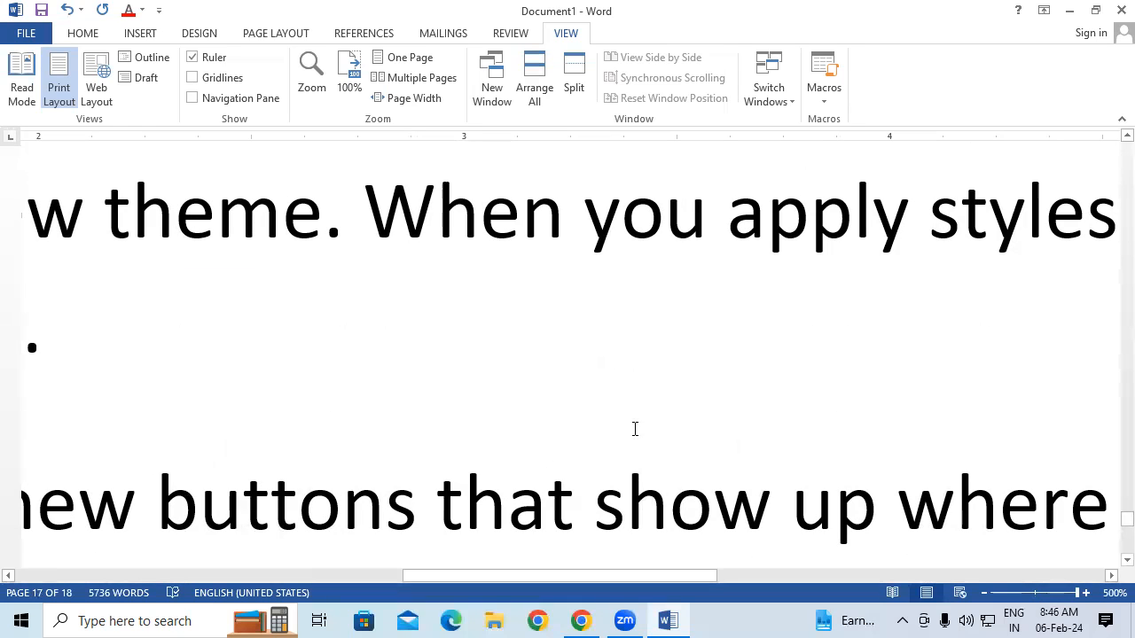
View the document at 100%, One Page and Multiple Pages, ending at Page Width (144%)
left_click(346, 80)
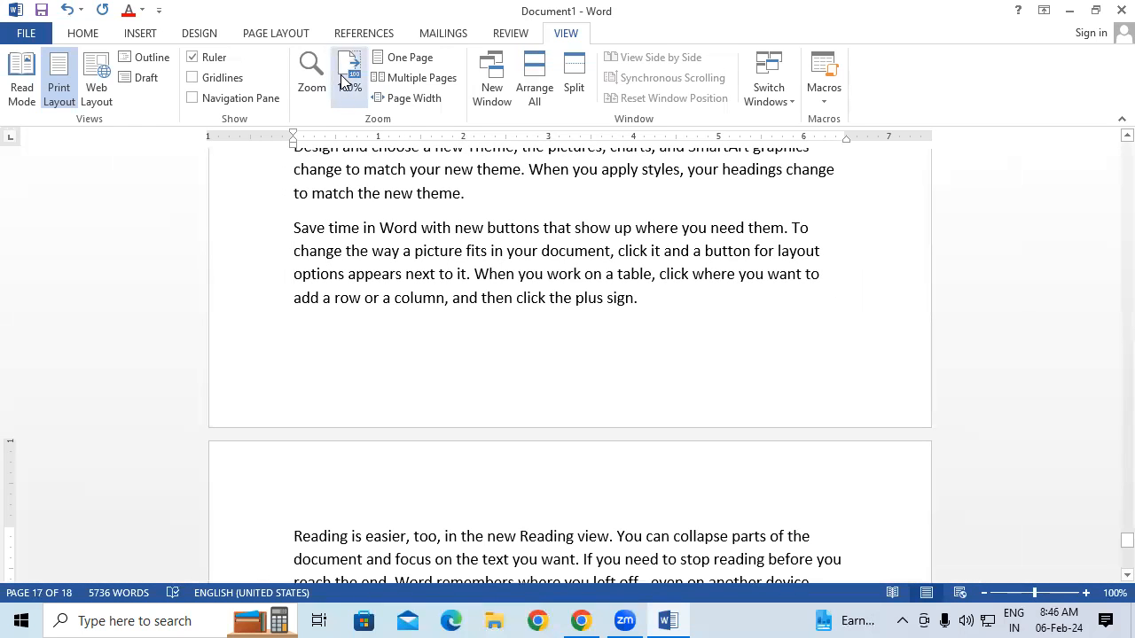
left_click(423, 56)
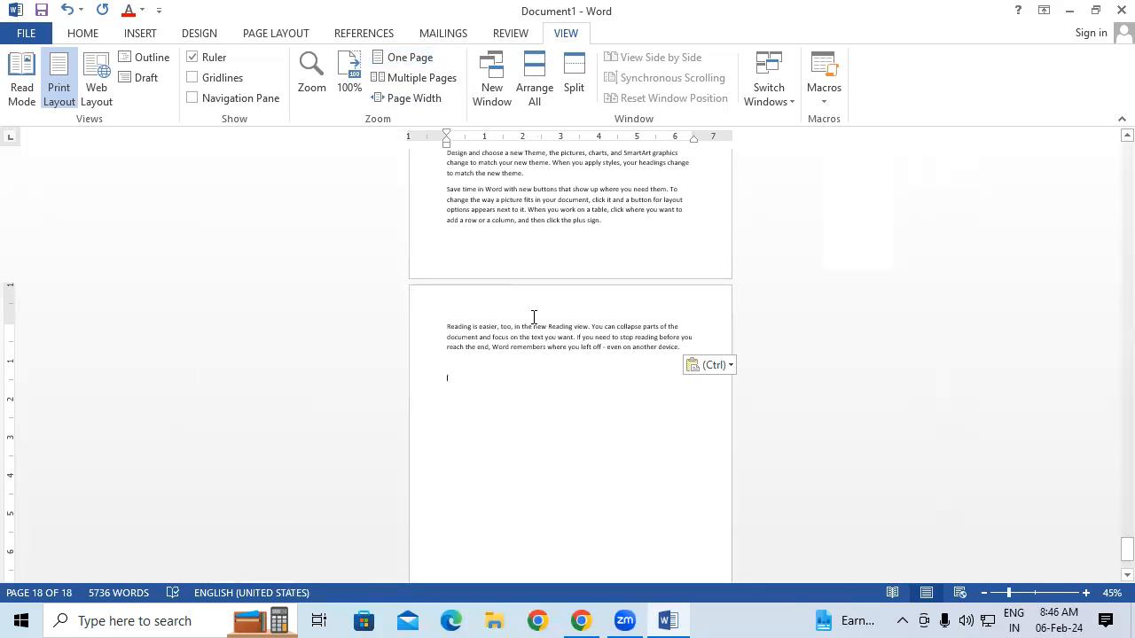
left_click(415, 78)
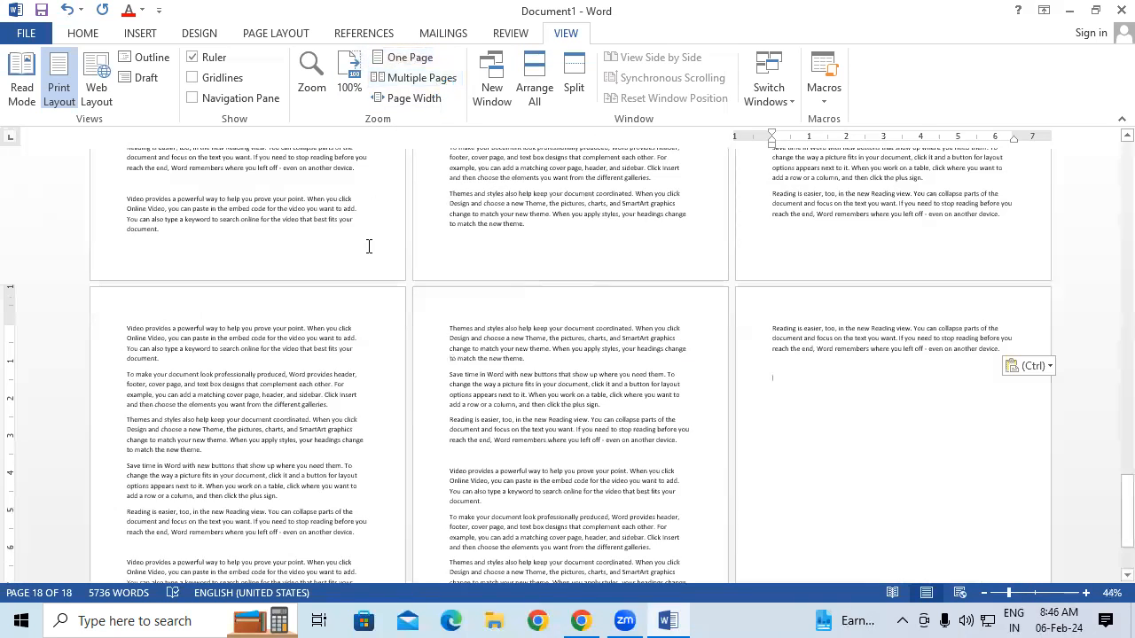
scroll(567, 507, "down", 1)
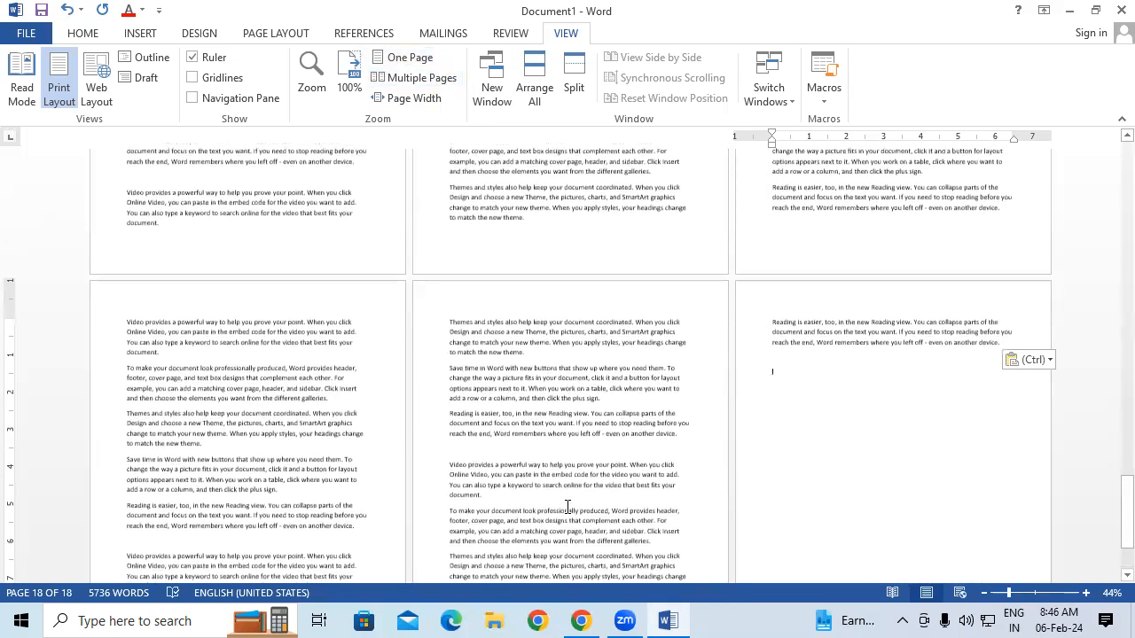
left_click(433, 98)
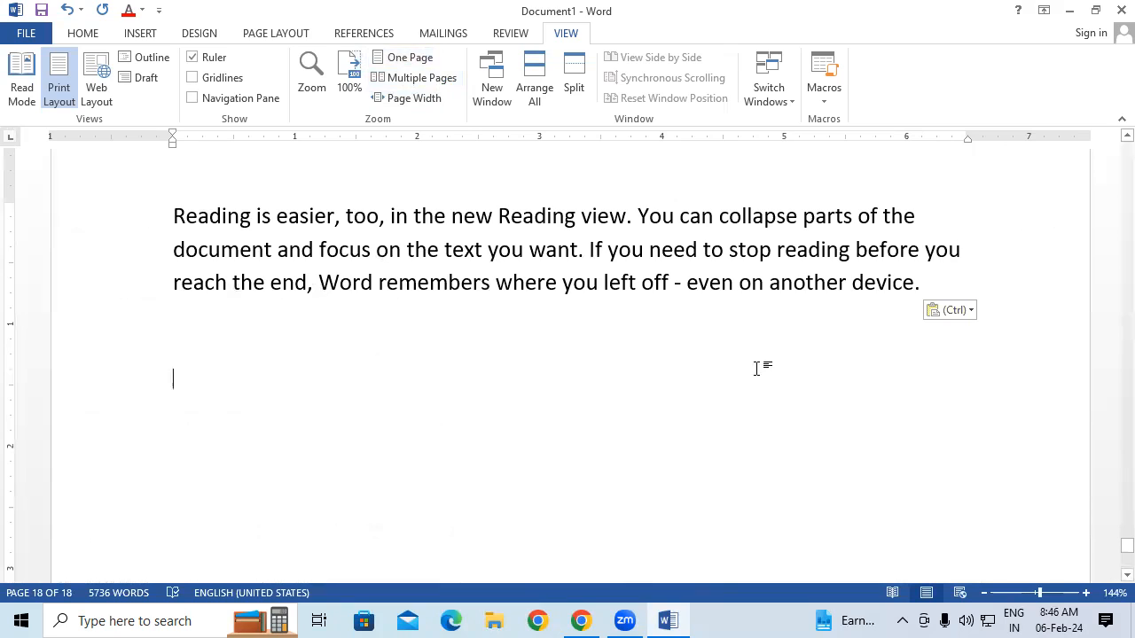